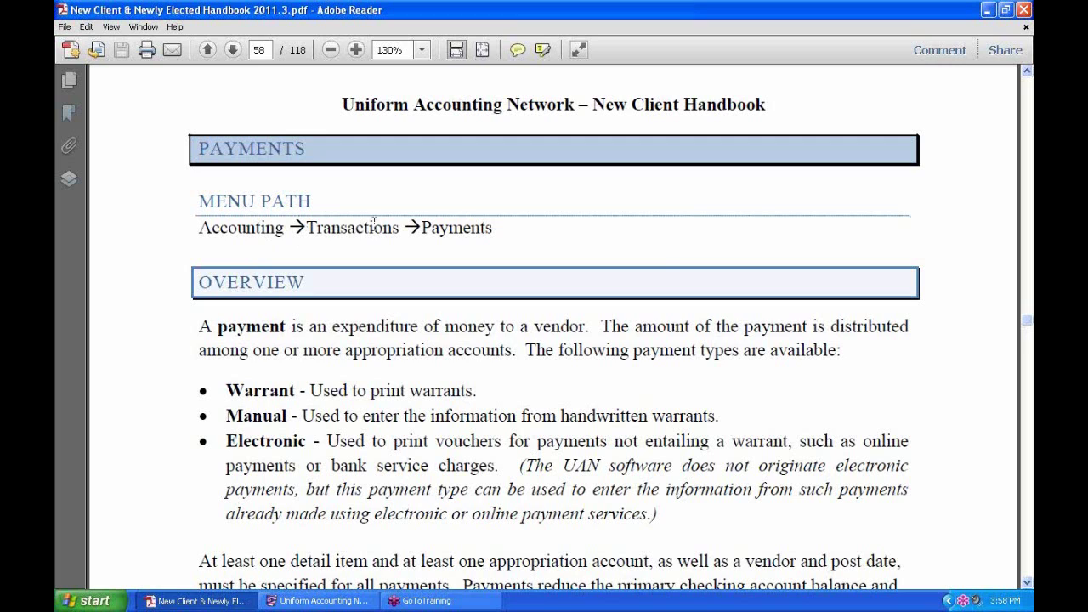
# Step: Switch to Uniform Accounting Network, open the accounting Payments transactions and view the payment types offered for a new payment
pyautogui.click(316, 601)
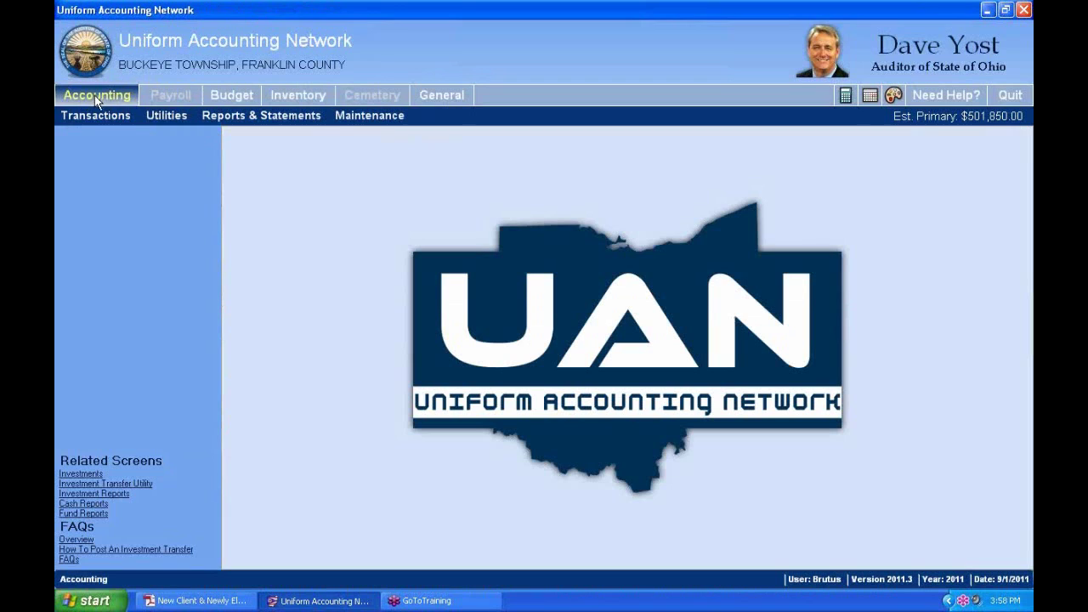
pyautogui.click(93, 116)
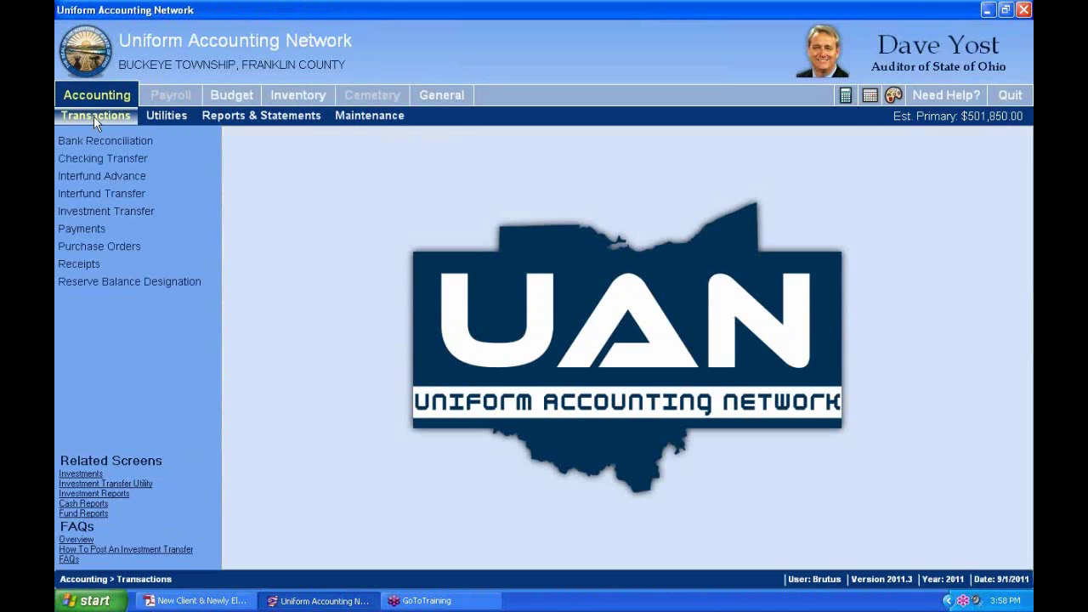
pyautogui.click(102, 230)
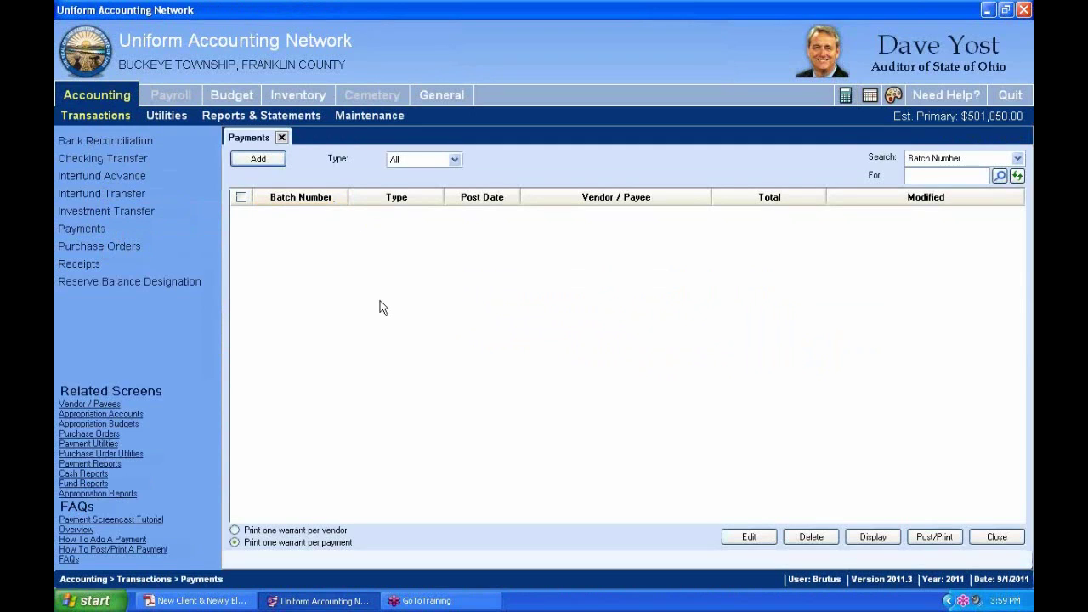
pyautogui.click(276, 166)
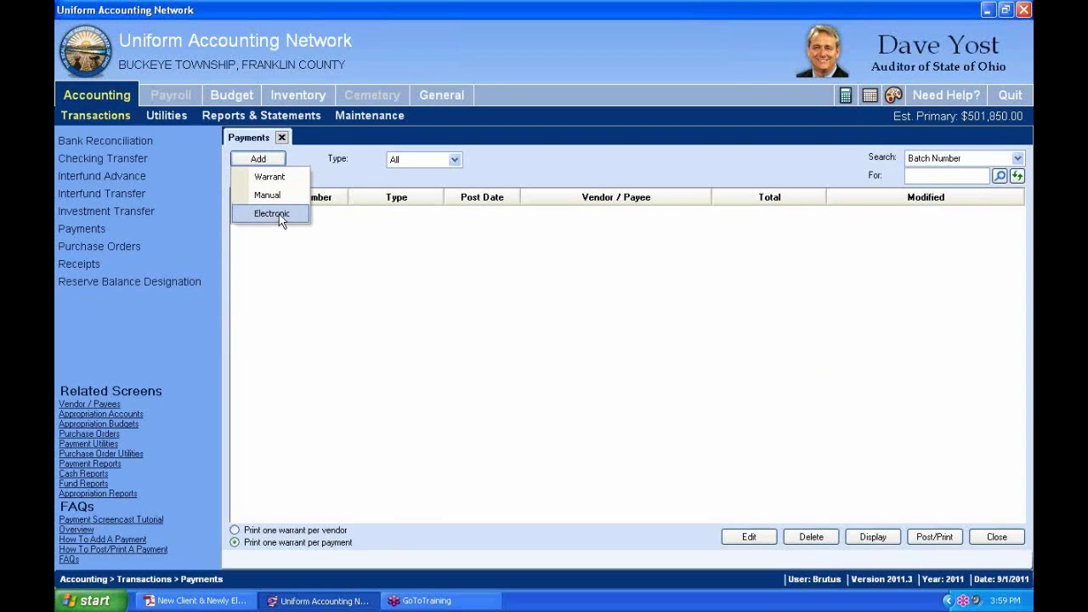
pyautogui.click(354, 156)
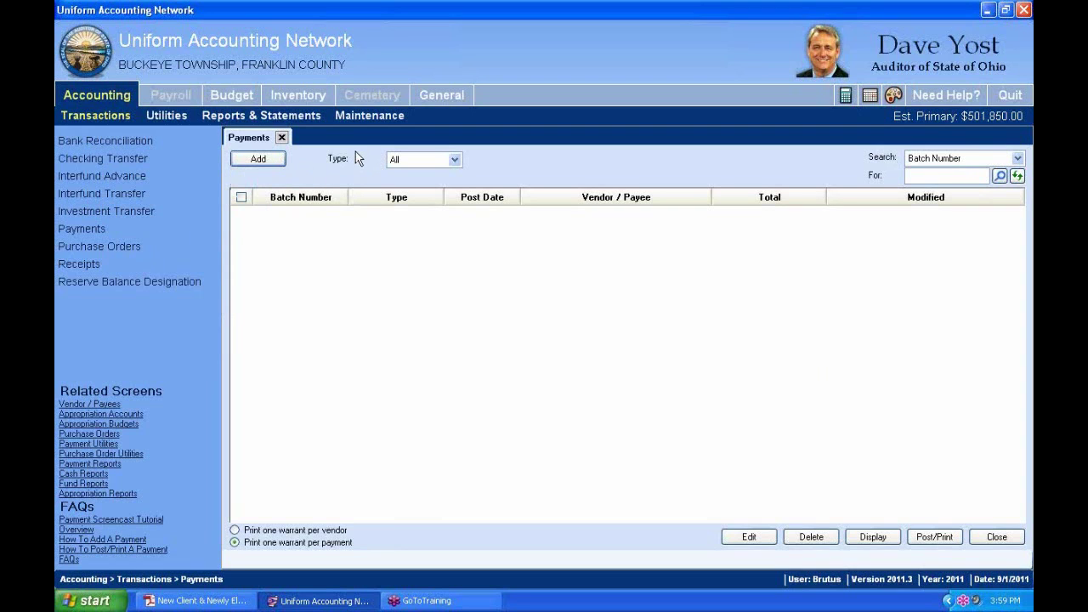
# Step: Switch to the New Client Handbook PDF and read the Payments overview of the Warrant, Manual and Electronic payment types
pyautogui.hotkey('alt', 'Tab')
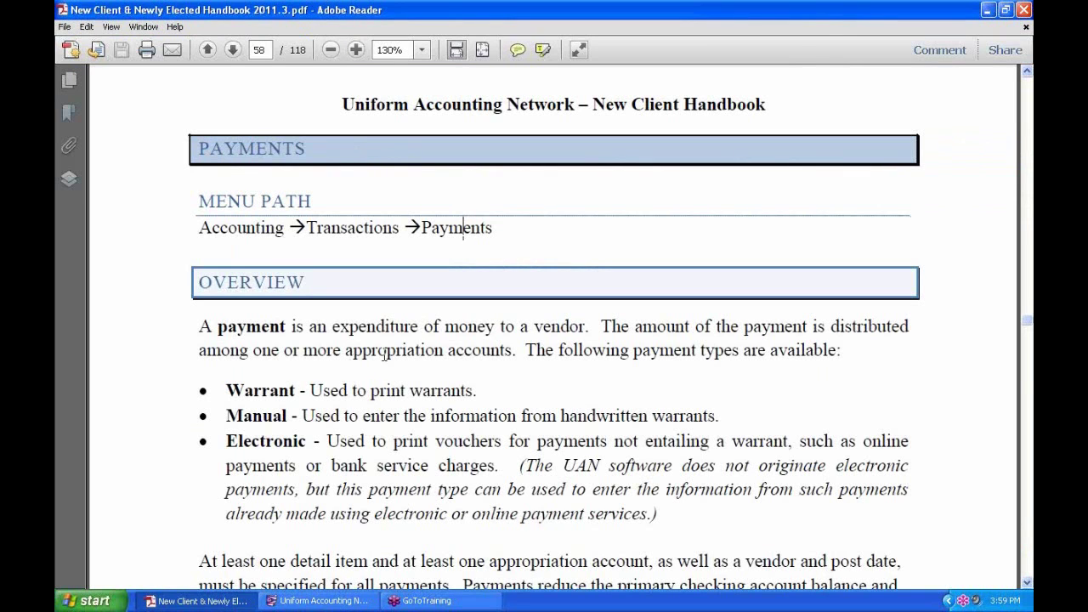
pyautogui.scroll(-2, 382, 355)
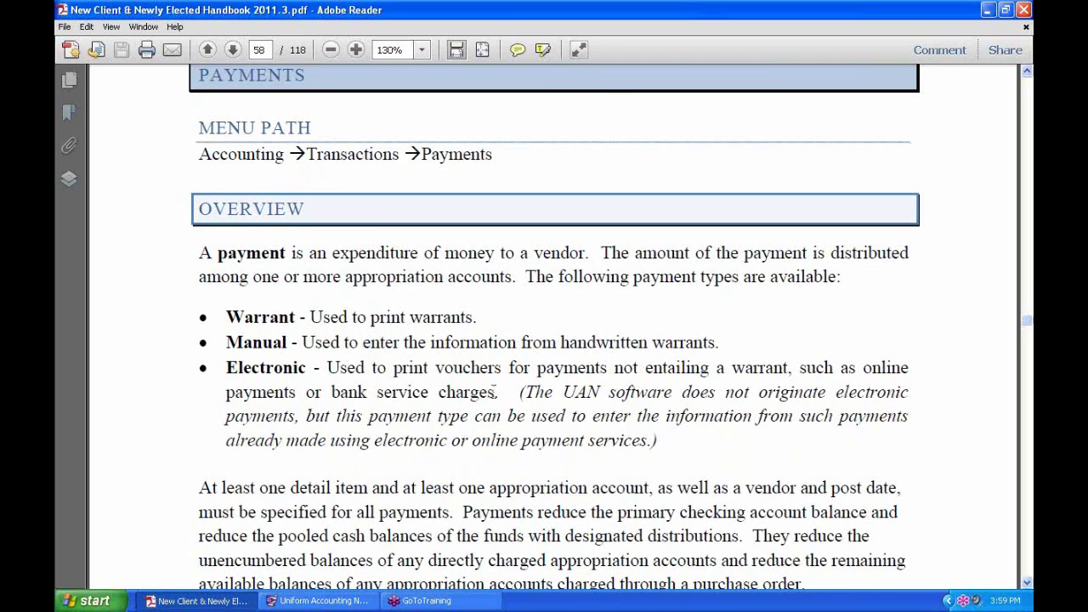
pyautogui.scroll(-1, 406, 317)
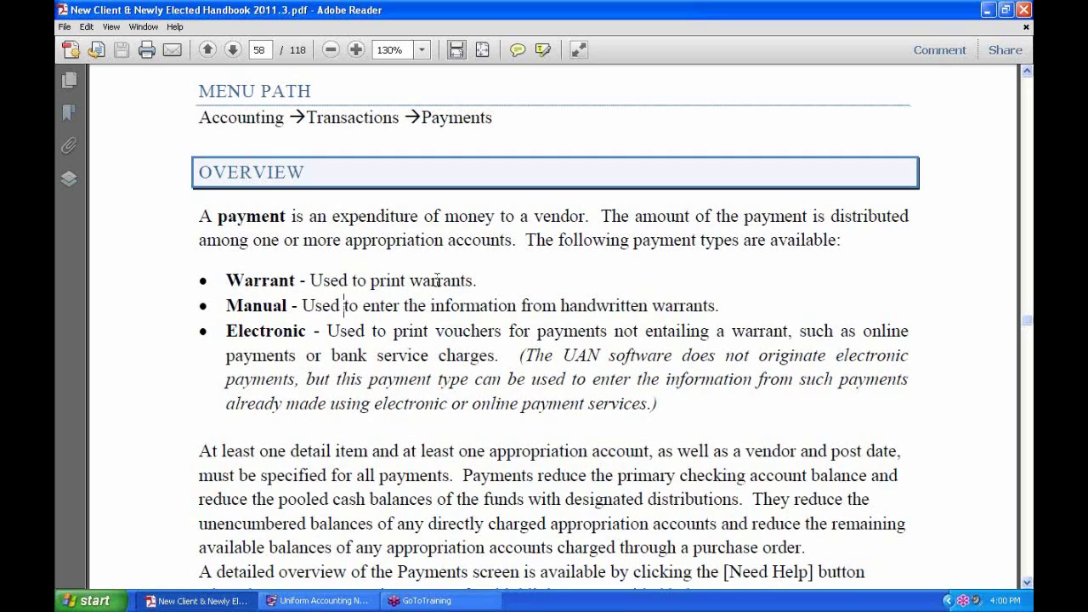
pyautogui.moveTo(476, 281); pyautogui.dragTo(301, 284)
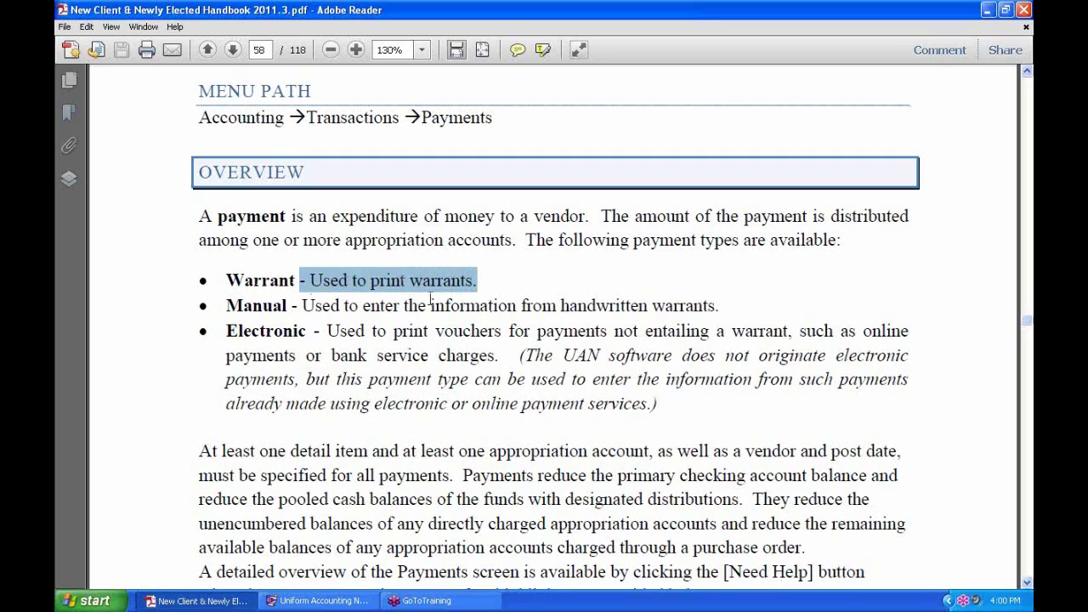
pyautogui.click(269, 282)
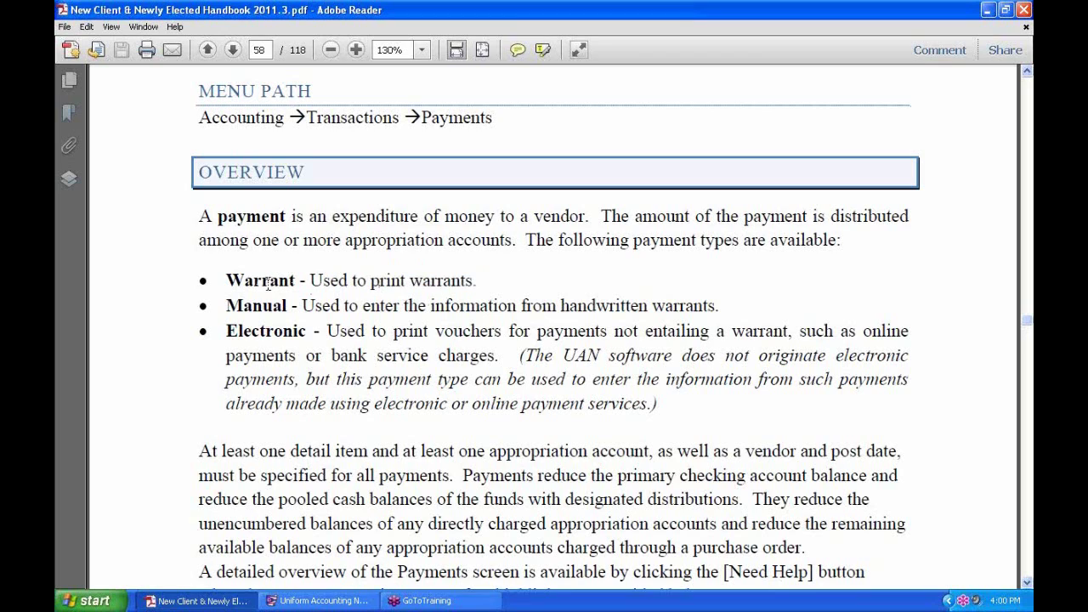
pyautogui.press('Down')
pyautogui.click(415, 331)
pyautogui.click(284, 334)
# Step: Compare the handbook's back-dating highlights with the descriptions of the Manual, Electronic and Warrant payment types
pyautogui.scroll(-3, 467, 382)
pyautogui.scroll(-3, 467, 382)
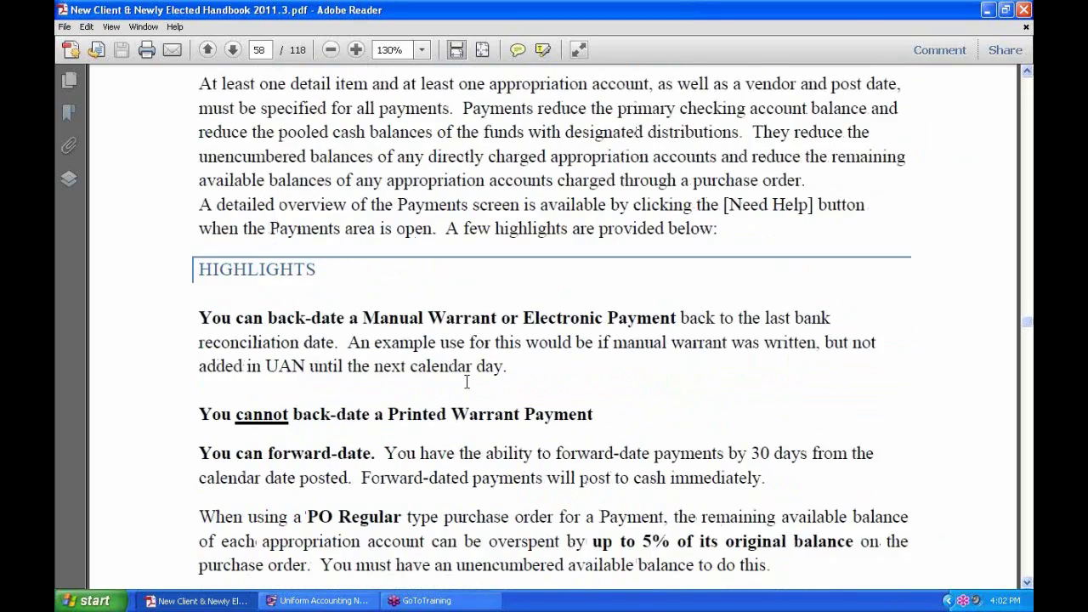
pyautogui.scroll(-1, 466, 382)
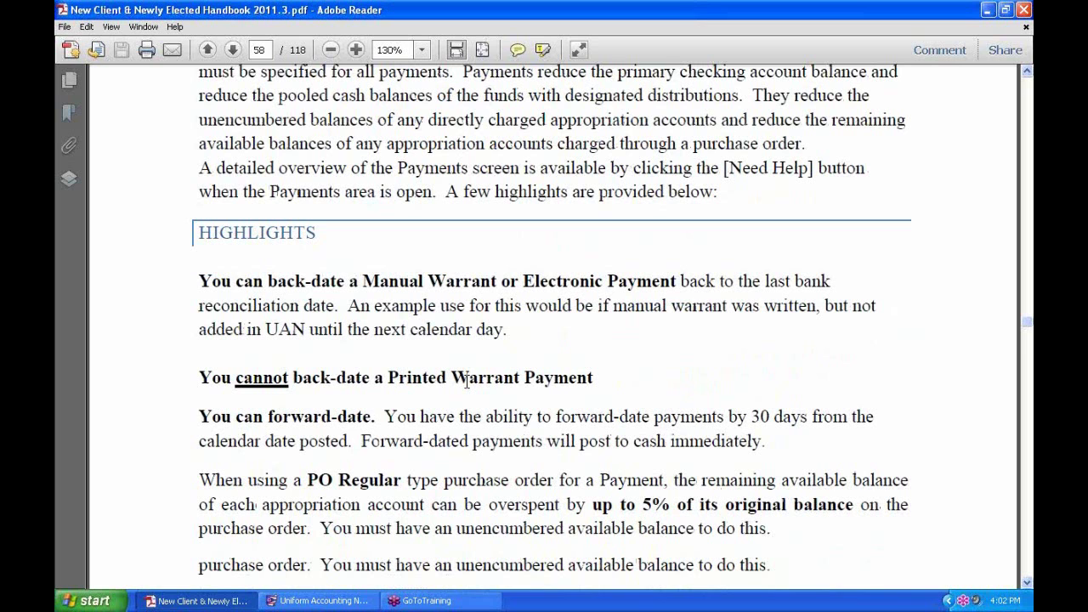
pyautogui.scroll(4, 391, 368)
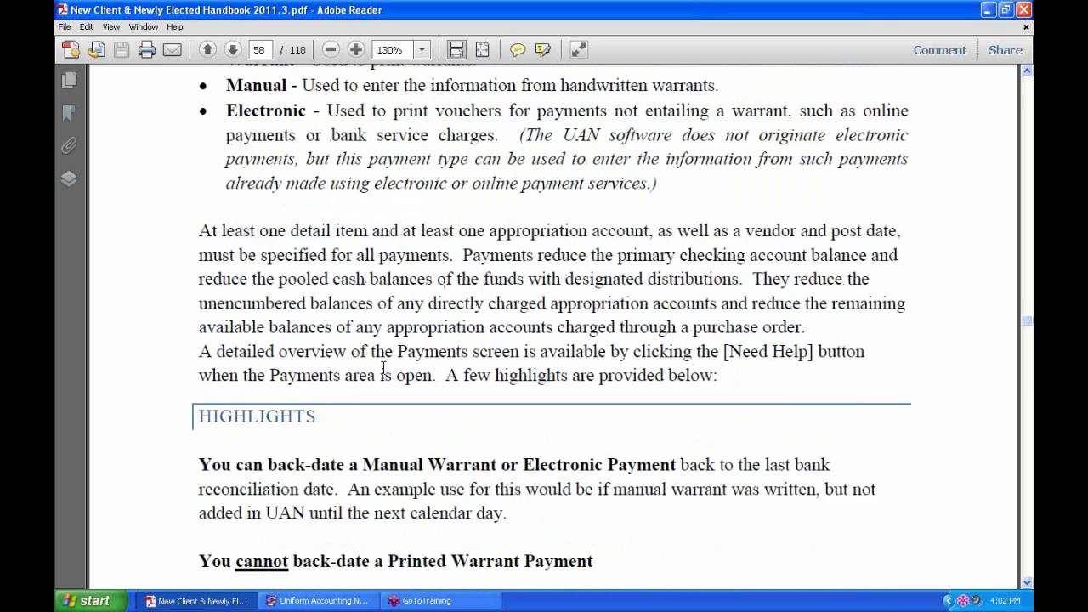
pyautogui.scroll(2, 383, 368)
pyautogui.moveTo(282, 158); pyautogui.dragTo(252, 184)
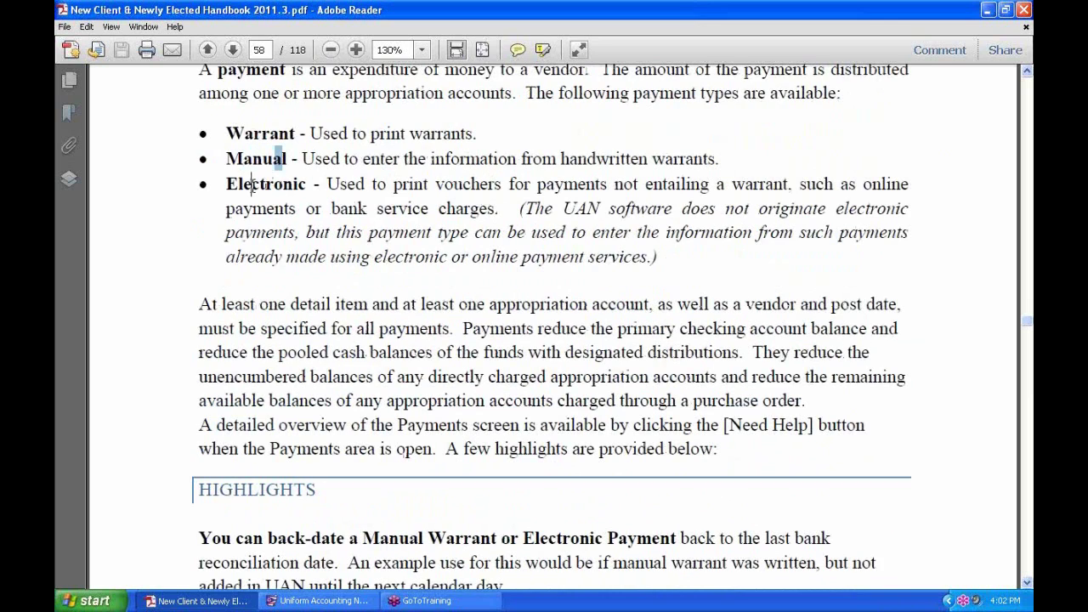
pyautogui.scroll(-4, 413, 389)
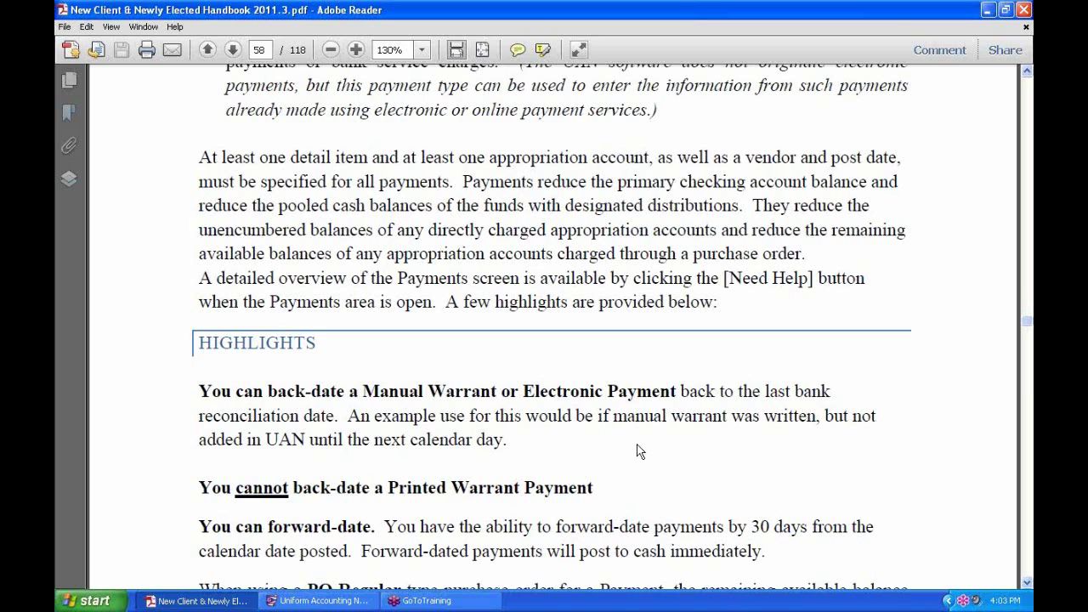
pyautogui.scroll(-1, 638, 447)
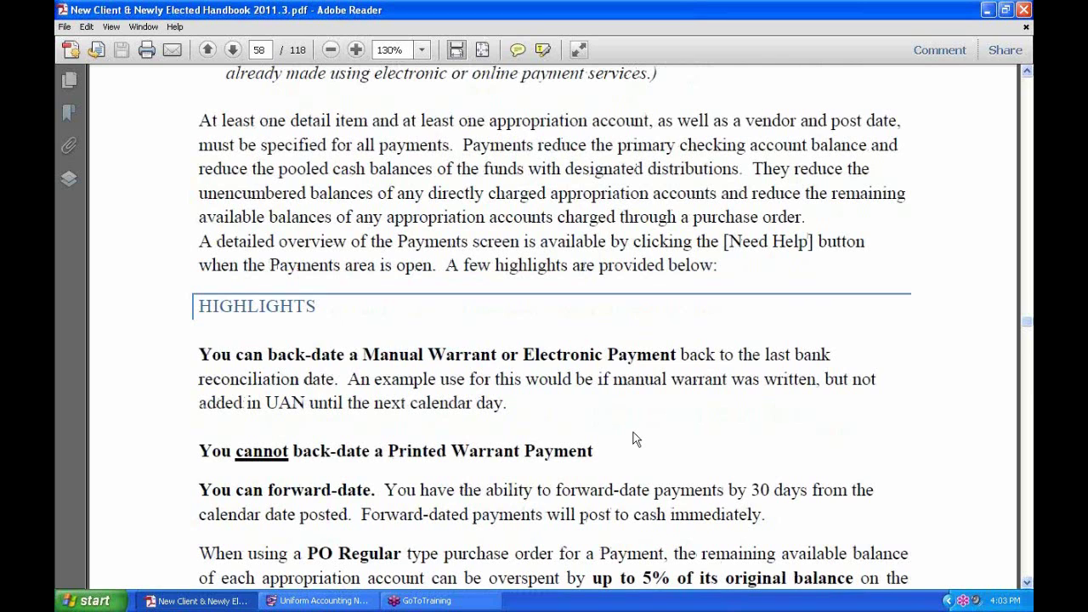
pyautogui.scroll(-3, 343, 438)
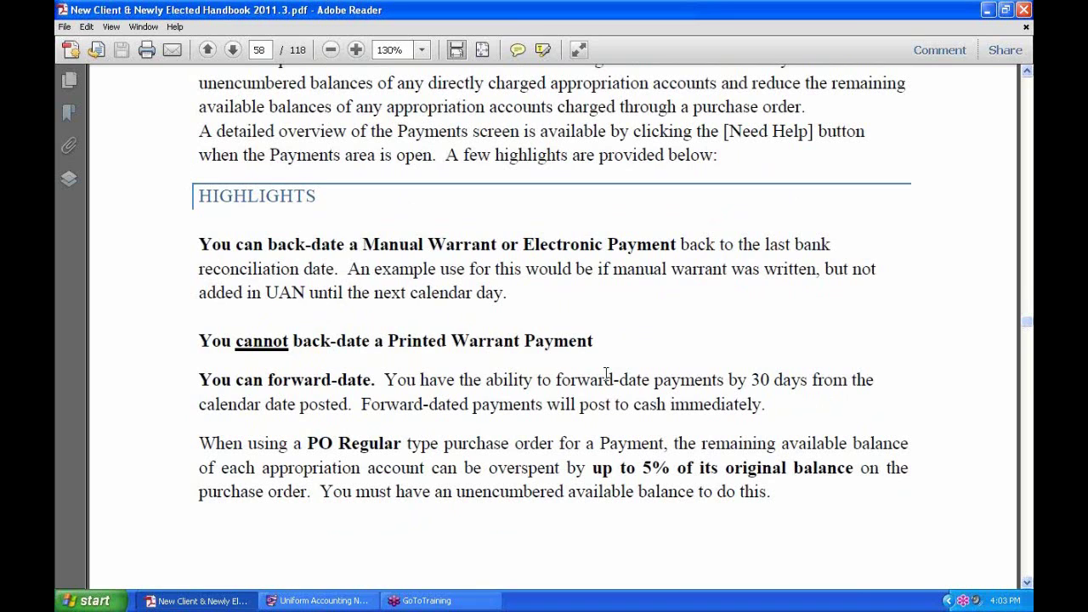
pyautogui.scroll(8, 612, 415)
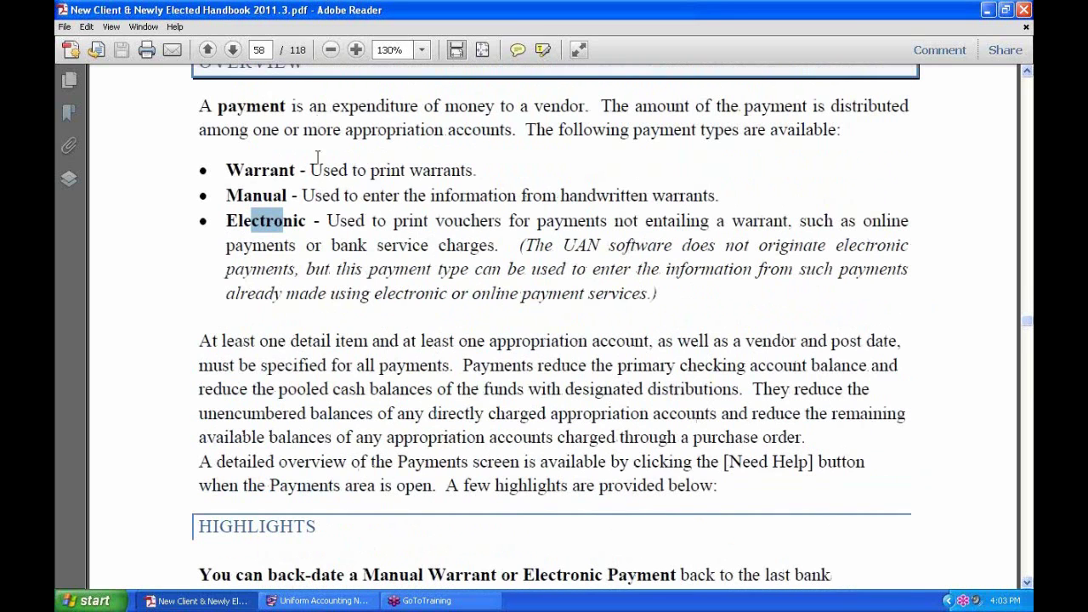
pyautogui.click(292, 172)
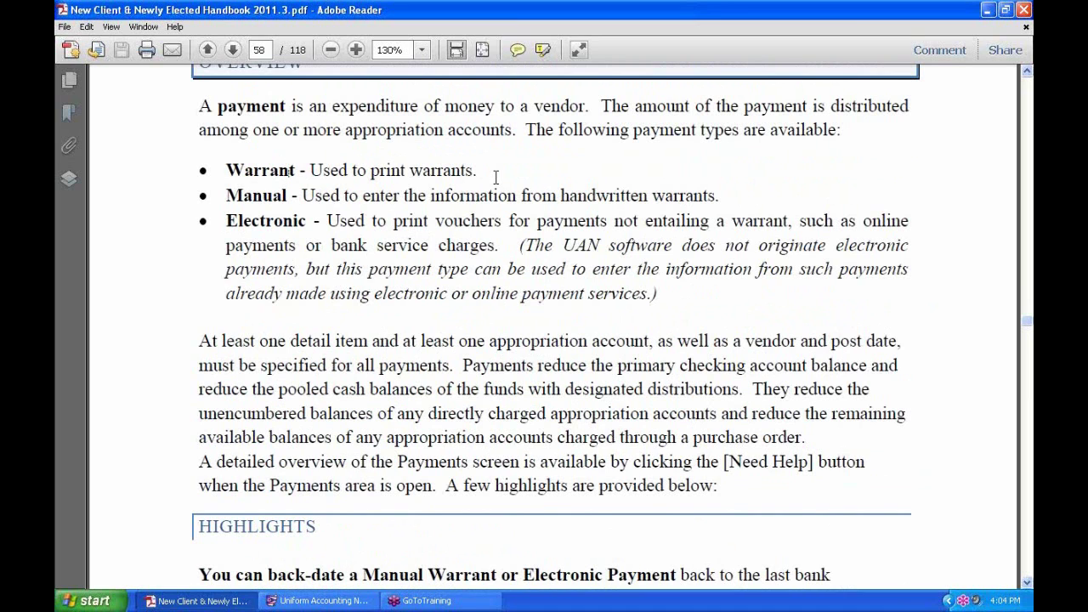
# Step: Review the highlights on back-dating manual warrants, forward-dating payments and overspending a PO Regular purchase order
pyautogui.scroll(-5, 481, 302)
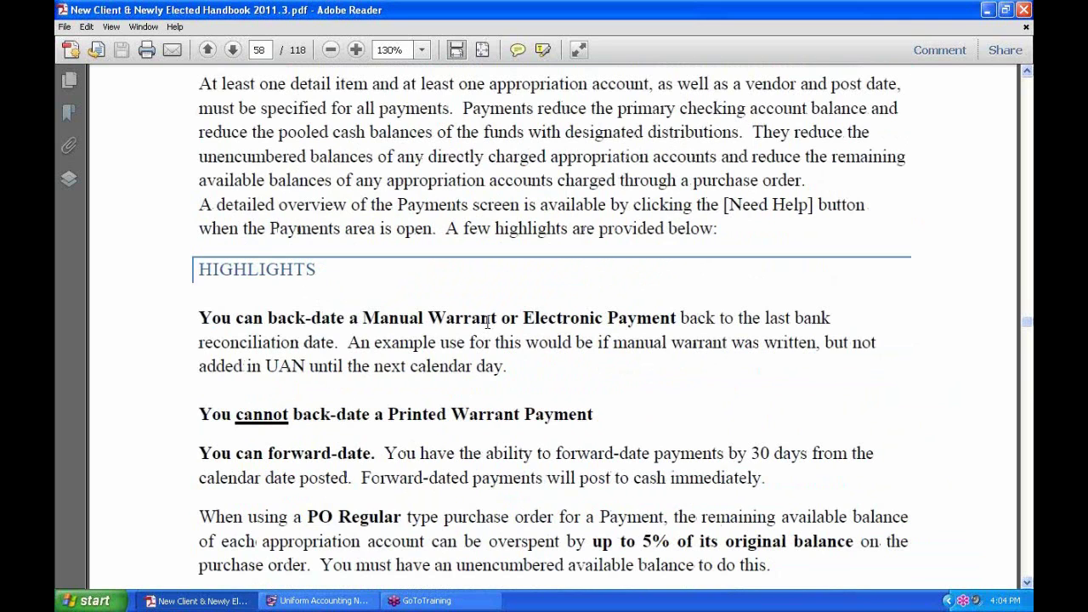
pyautogui.scroll(-1, 488, 322)
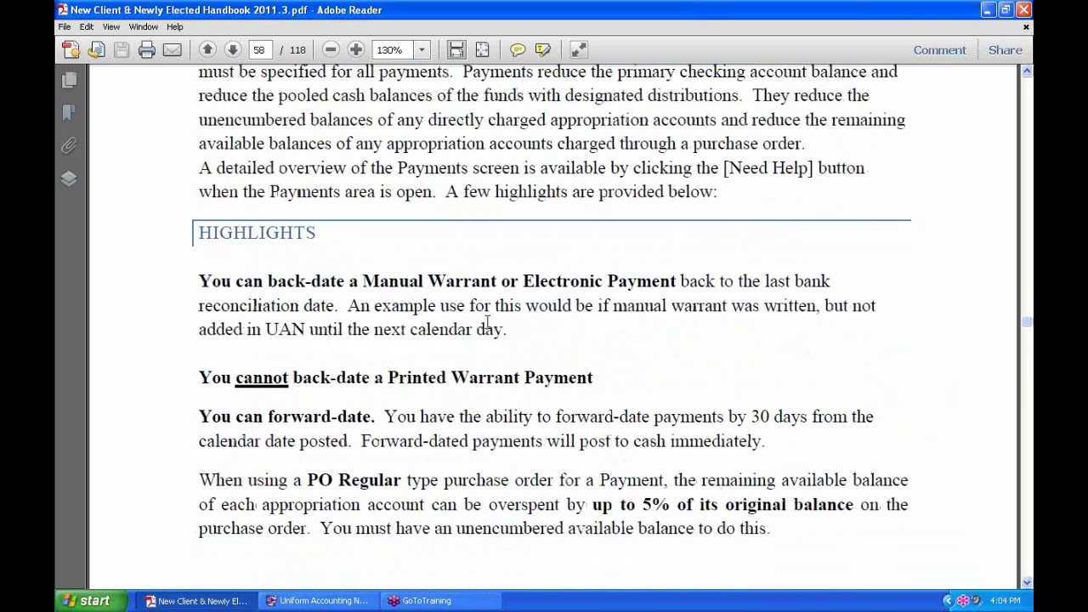
pyautogui.moveTo(498, 283); pyautogui.dragTo(363, 283)
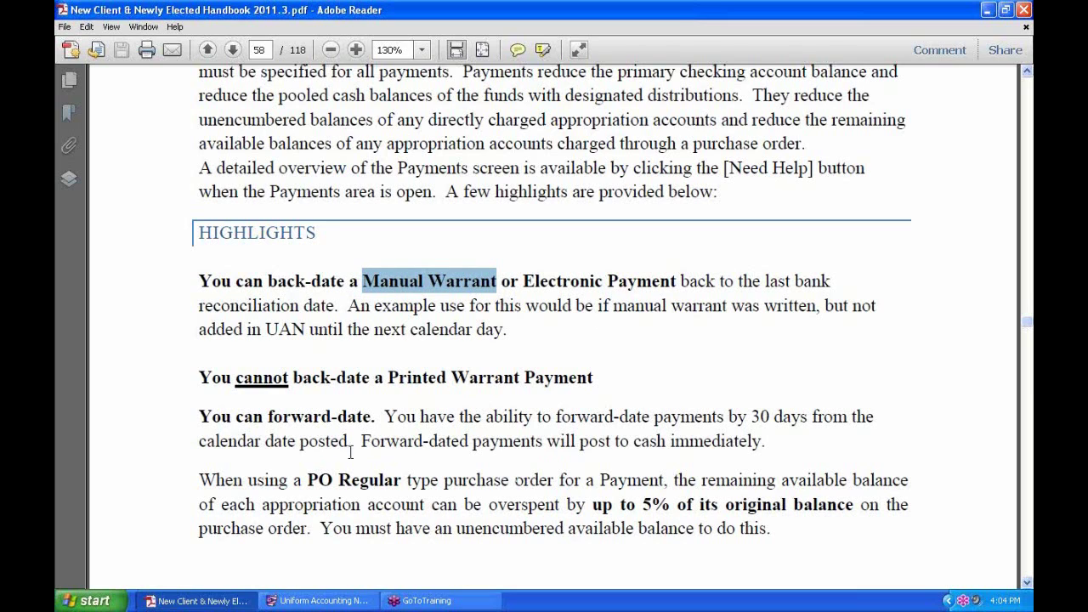
pyautogui.click(348, 420)
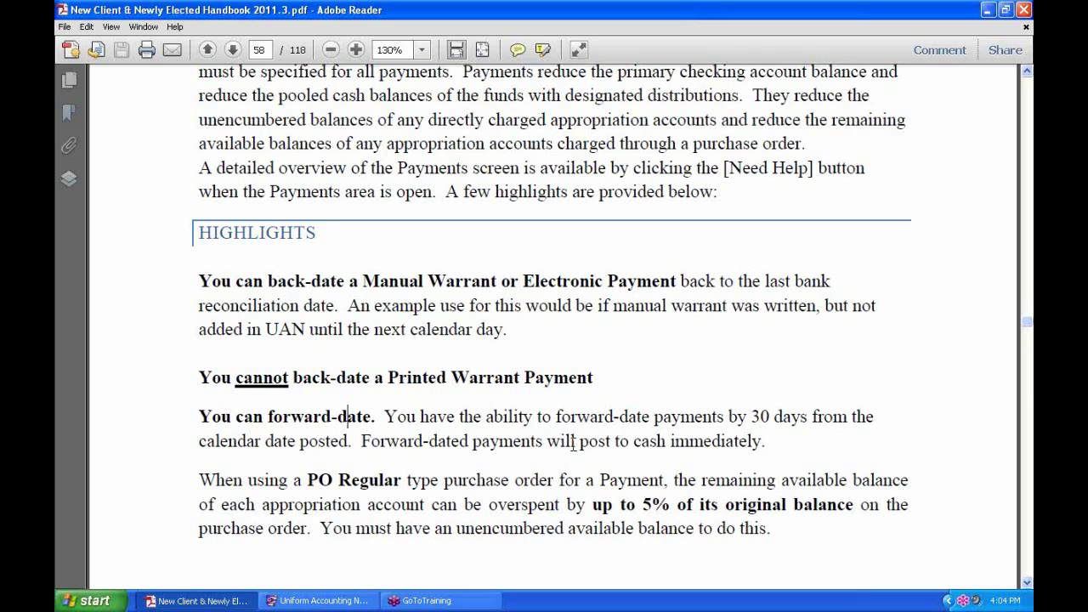
pyautogui.scroll(-1, 719, 438)
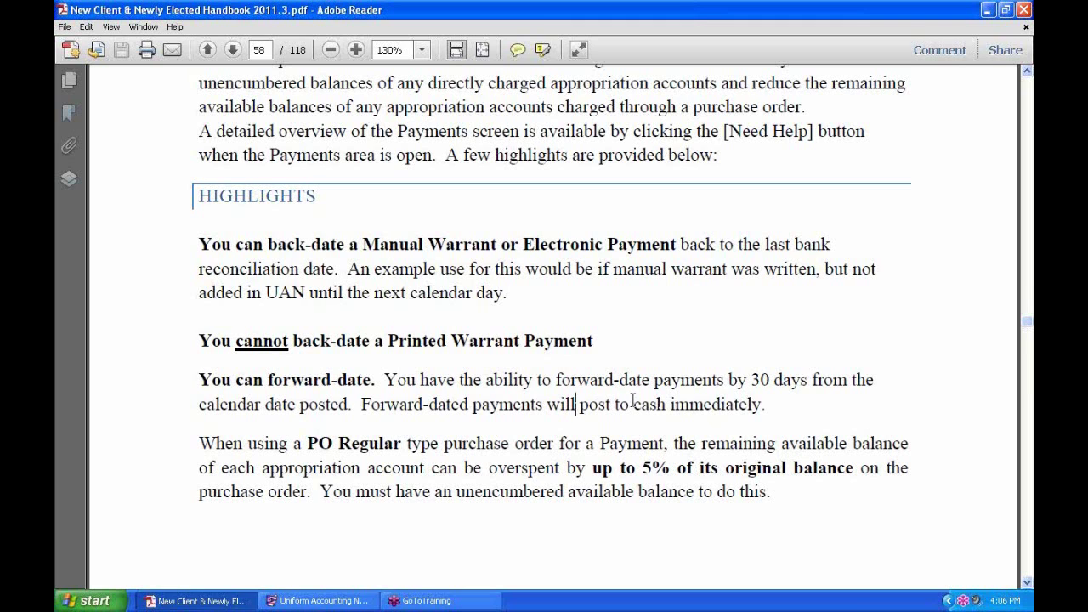
pyautogui.scroll(-2, 632, 402)
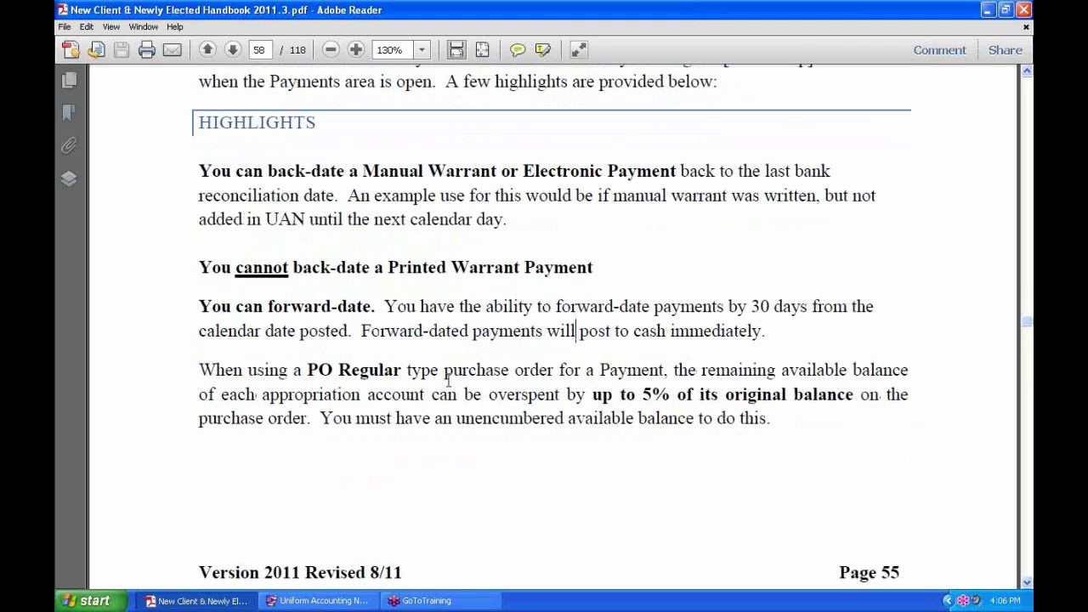
pyautogui.scroll(-1, 447, 381)
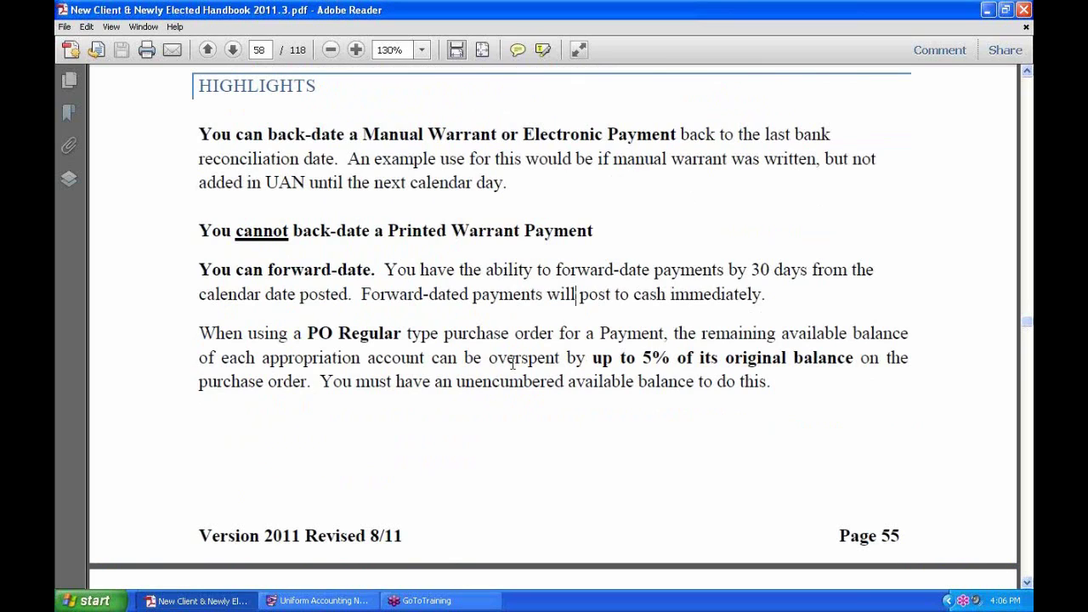
pyautogui.doubleClick(401, 333)
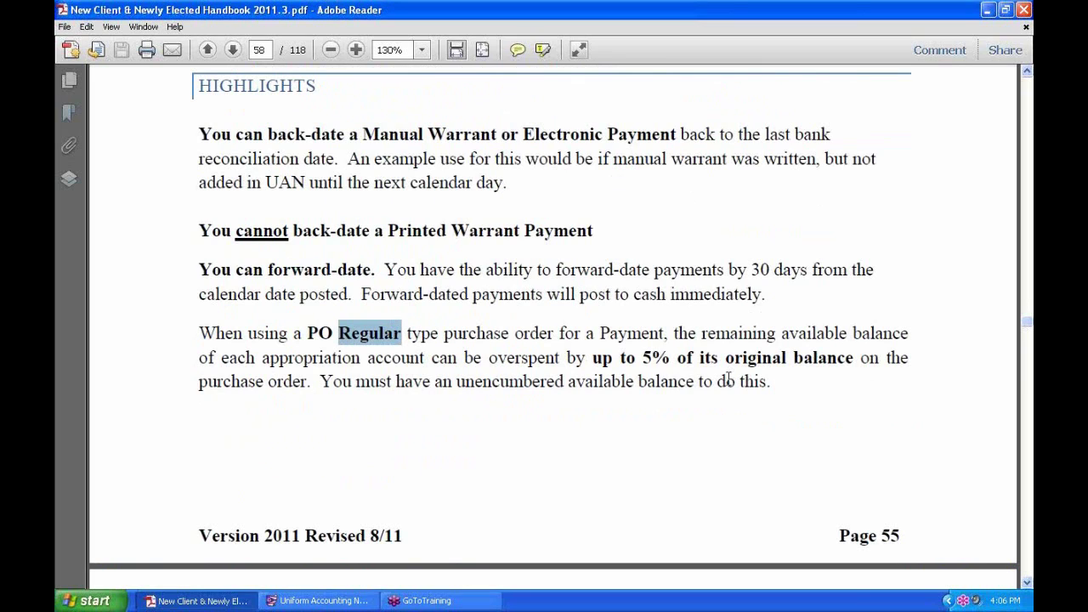
pyautogui.click(814, 363)
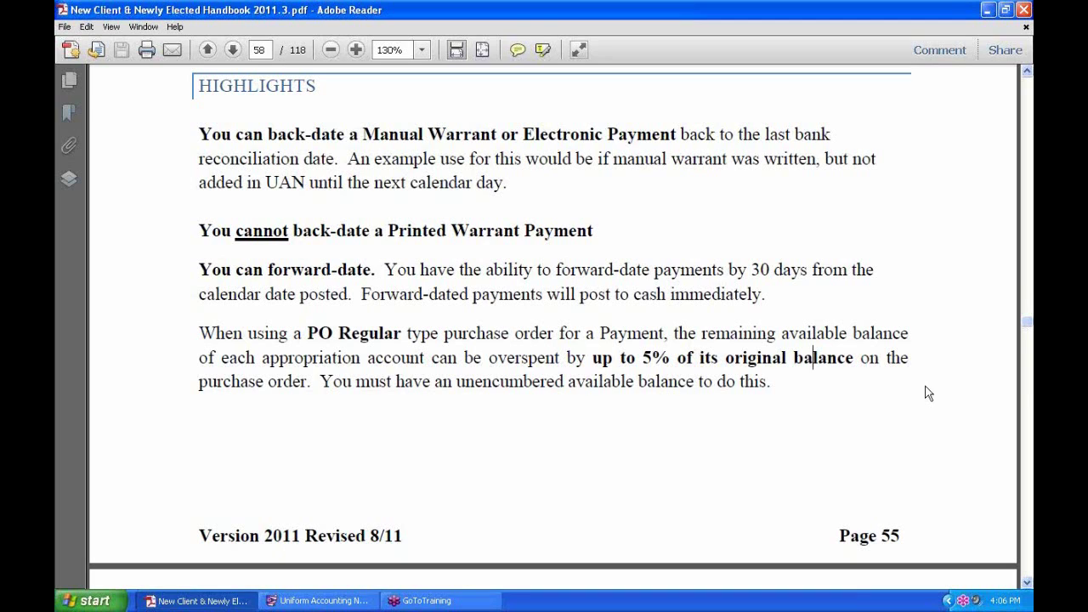
# Step: Read the Import Purchase Order note and the vendor and detail entries of Exercise 1: Add a Payment
pyautogui.scroll(-9, 866, 432)
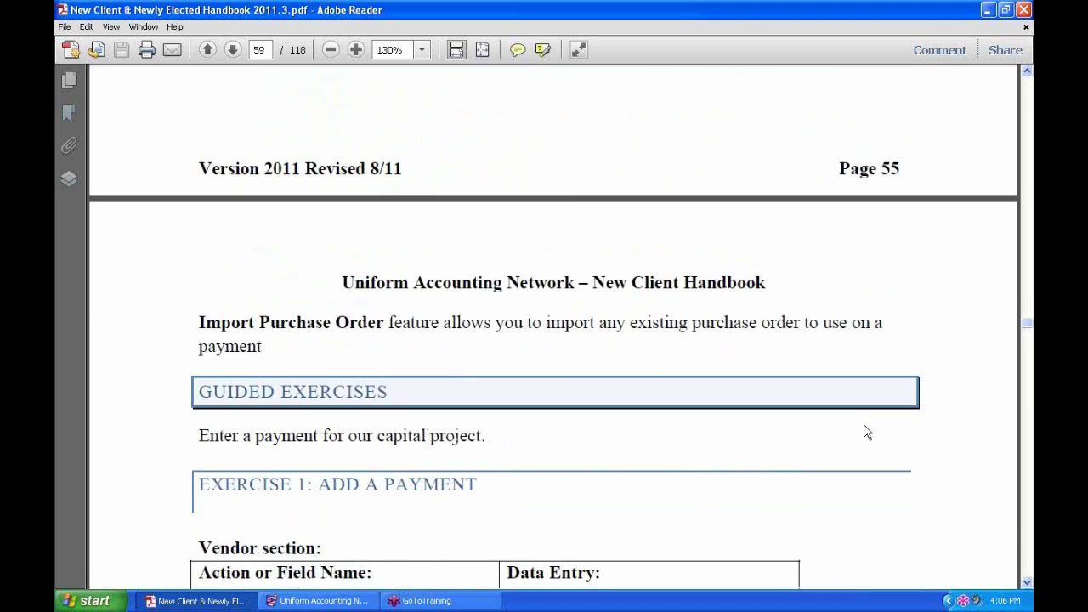
pyautogui.scroll(-2, 866, 432)
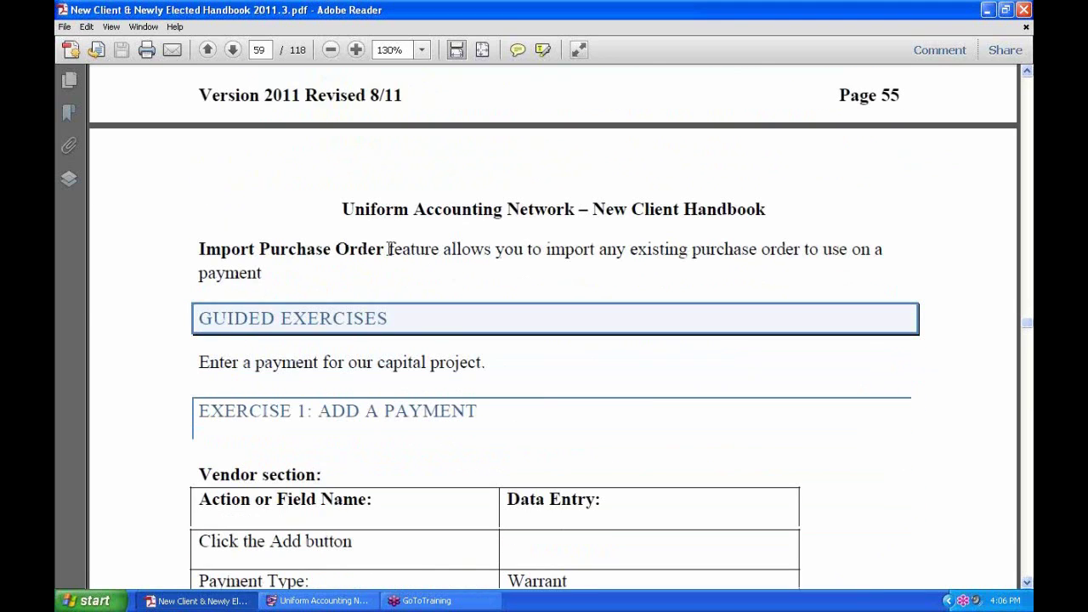
pyautogui.moveTo(389, 248); pyautogui.dragTo(266, 249)
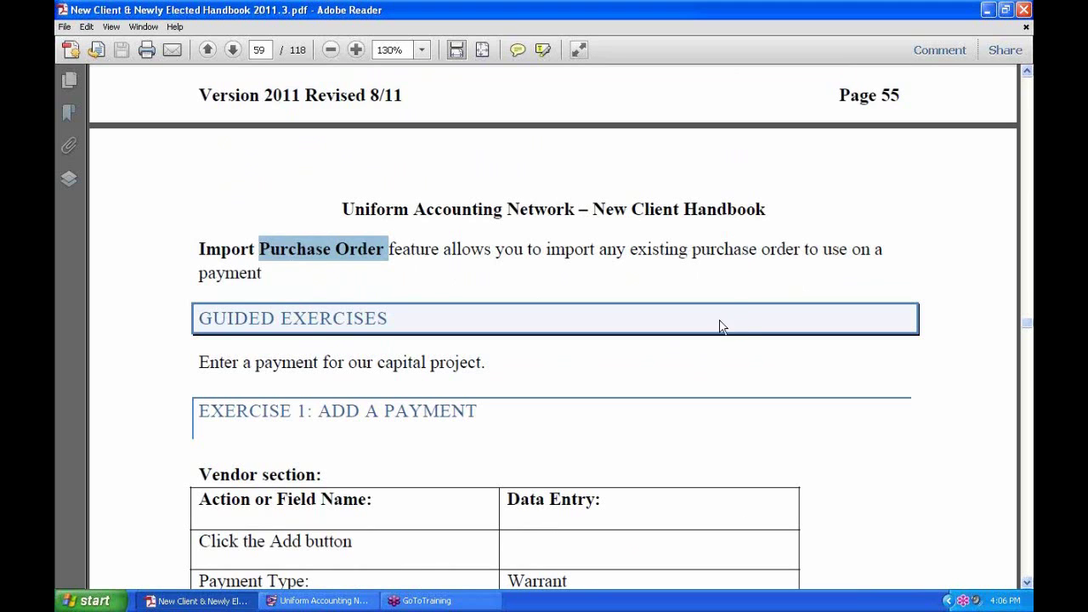
pyautogui.scroll(-5, 714, 323)
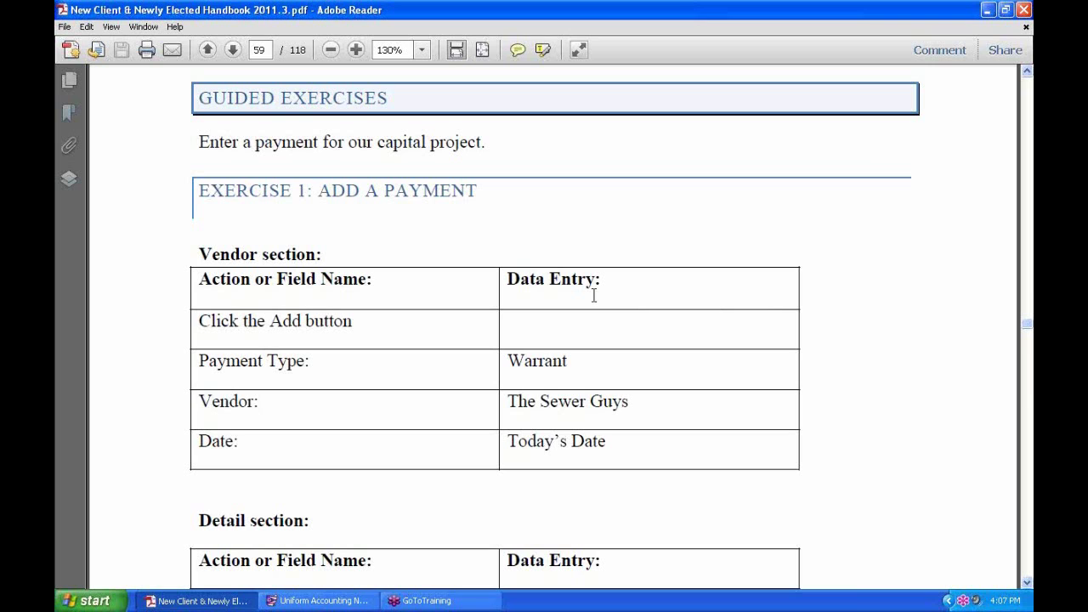
pyautogui.scroll(-2, 594, 295)
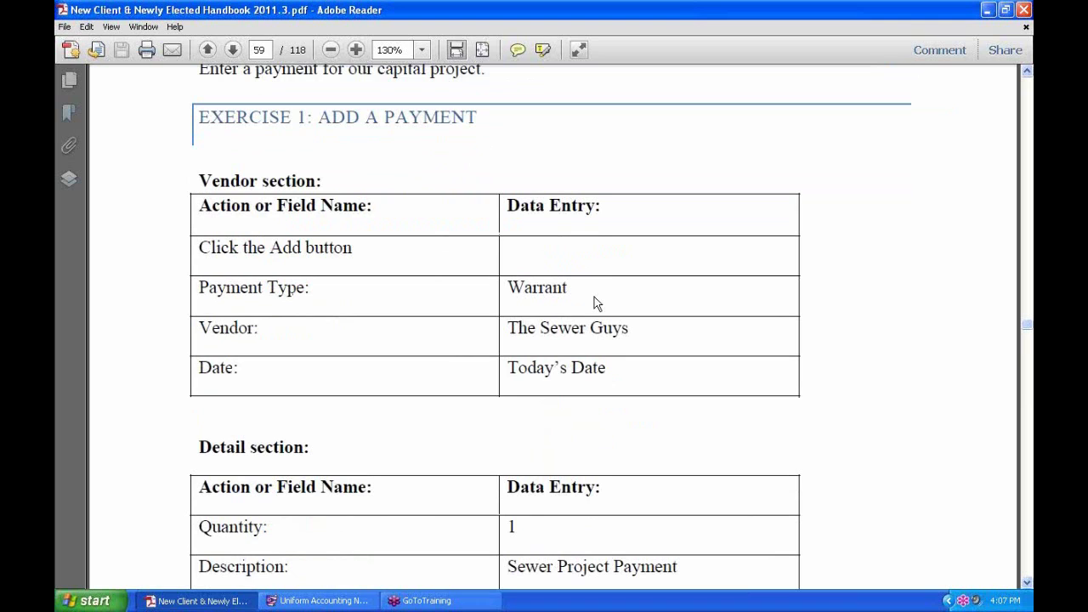
# Step: Switch to Uniform Accounting Network and start a new payment of type Warrant
pyautogui.hotkey('alt', 'Tab')
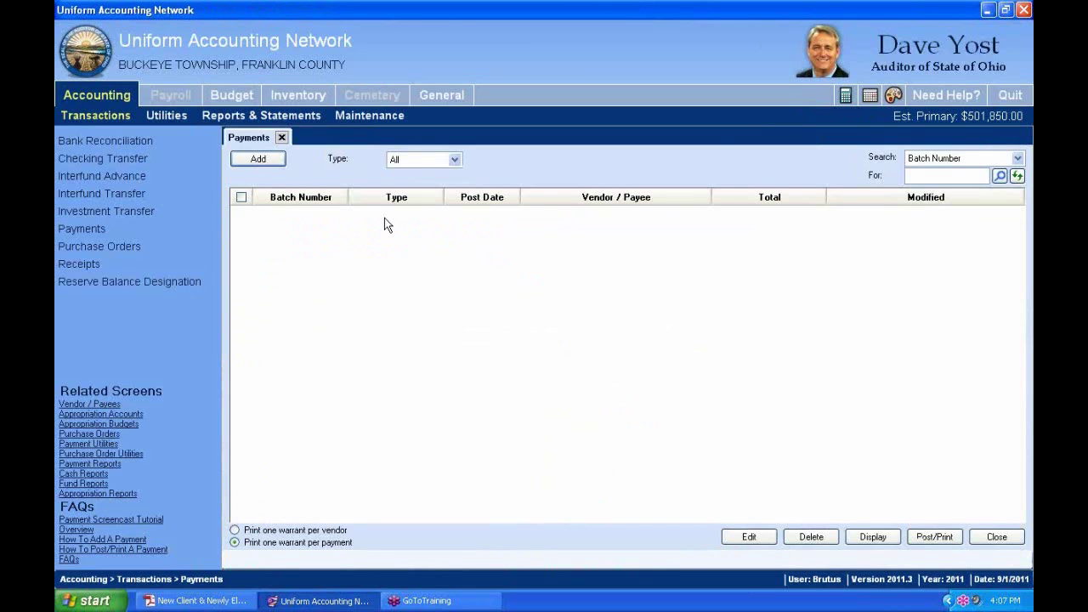
pyautogui.click(268, 163)
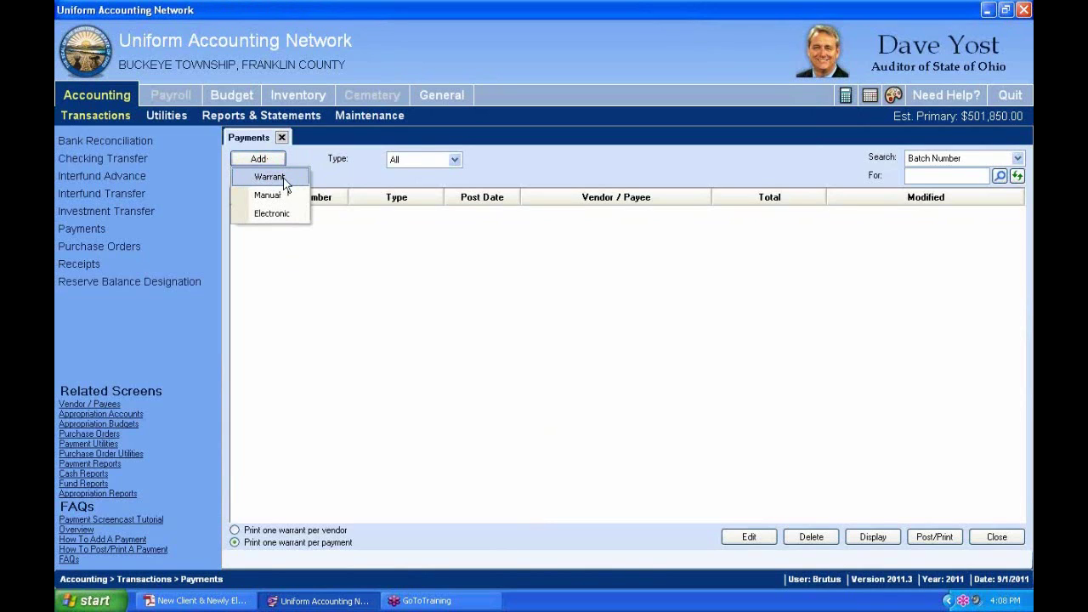
pyautogui.click(284, 181)
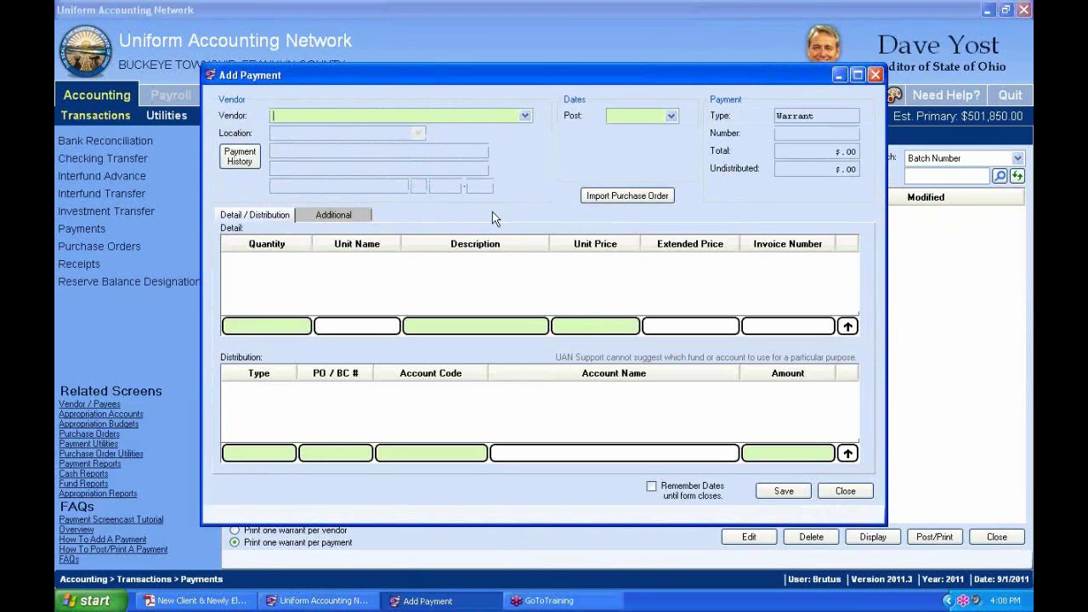
pyautogui.moveTo(532, 80); pyautogui.dragTo(523, 32)
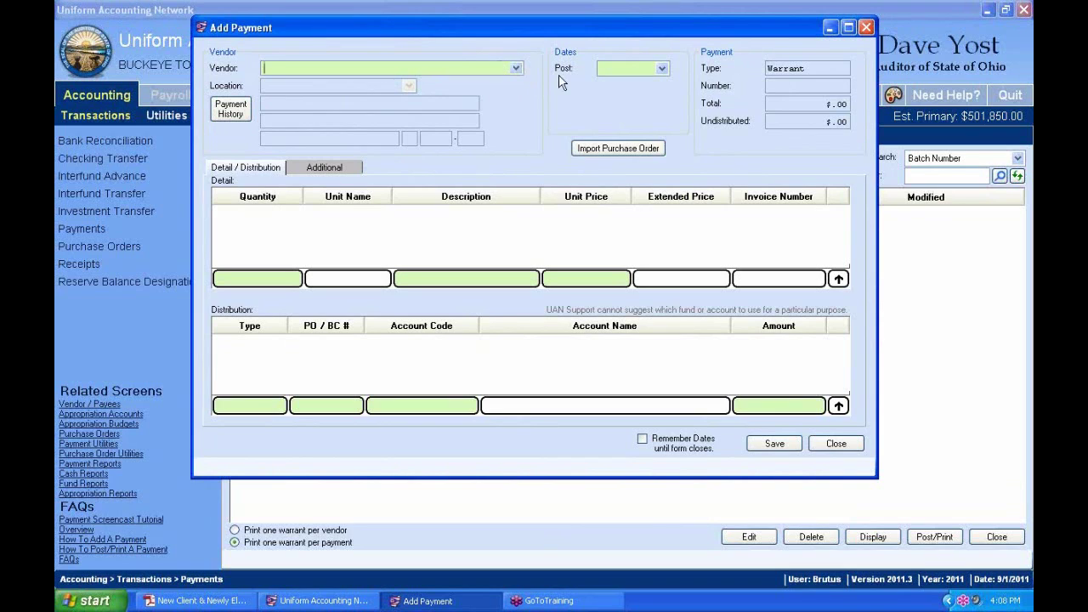
# Step: Select The Sewer Guys as the payment's vendor and check the available locations, keeping Location1
pyautogui.click(516, 70)
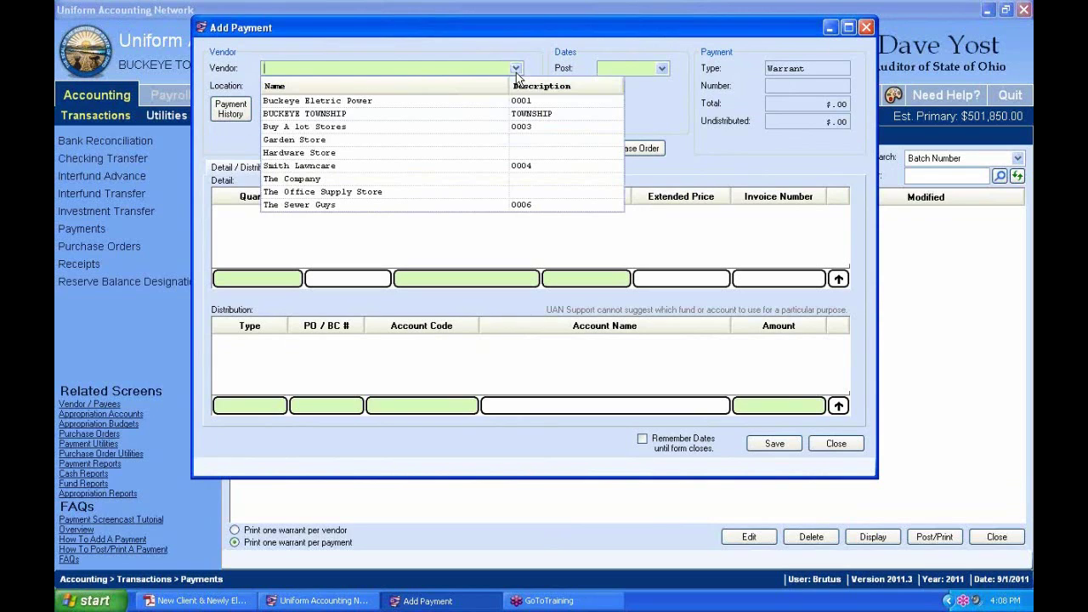
pyautogui.write('t')
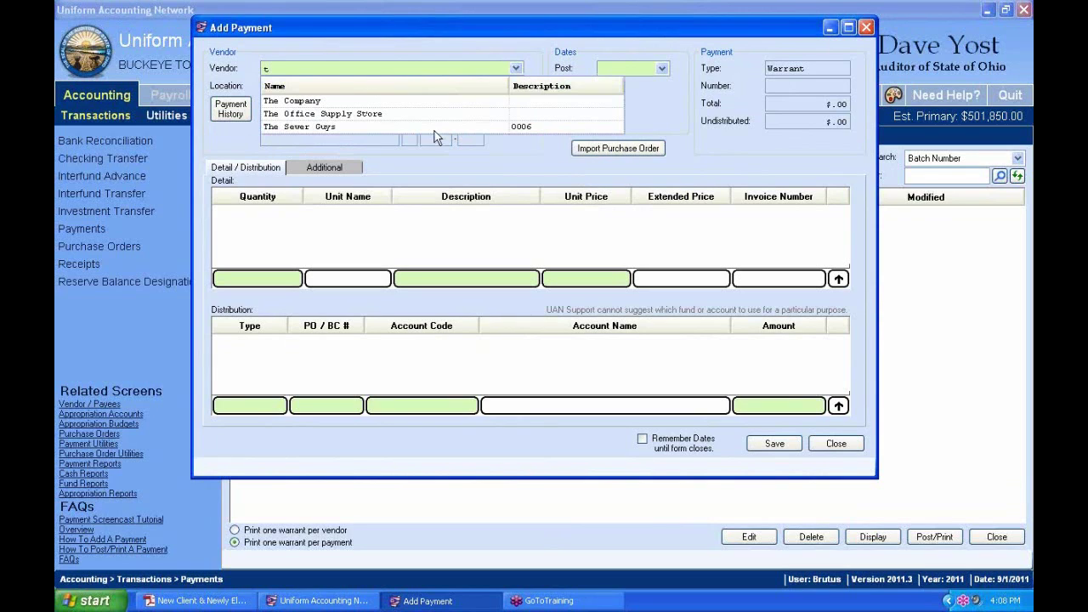
pyautogui.click(322, 127)
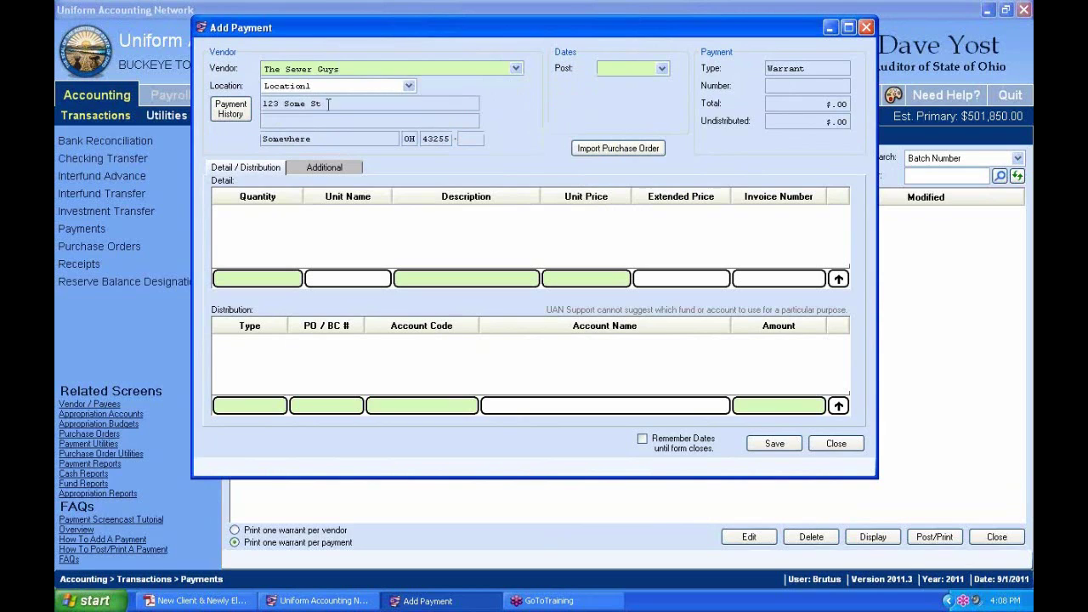
pyautogui.click(409, 86)
pyautogui.click(409, 86)
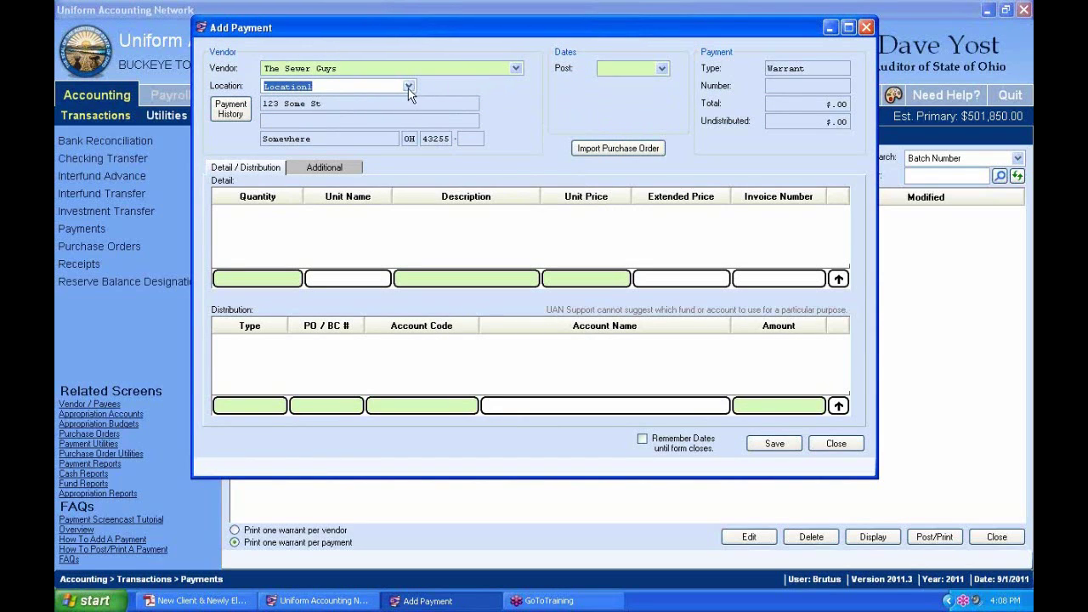
pyautogui.click(409, 85)
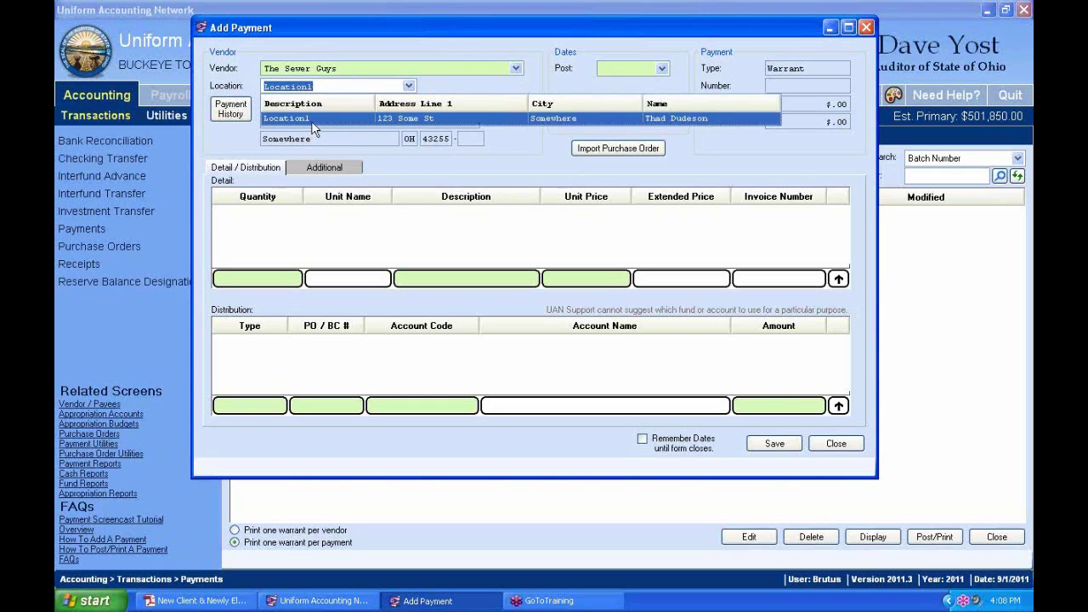
pyautogui.click(453, 89)
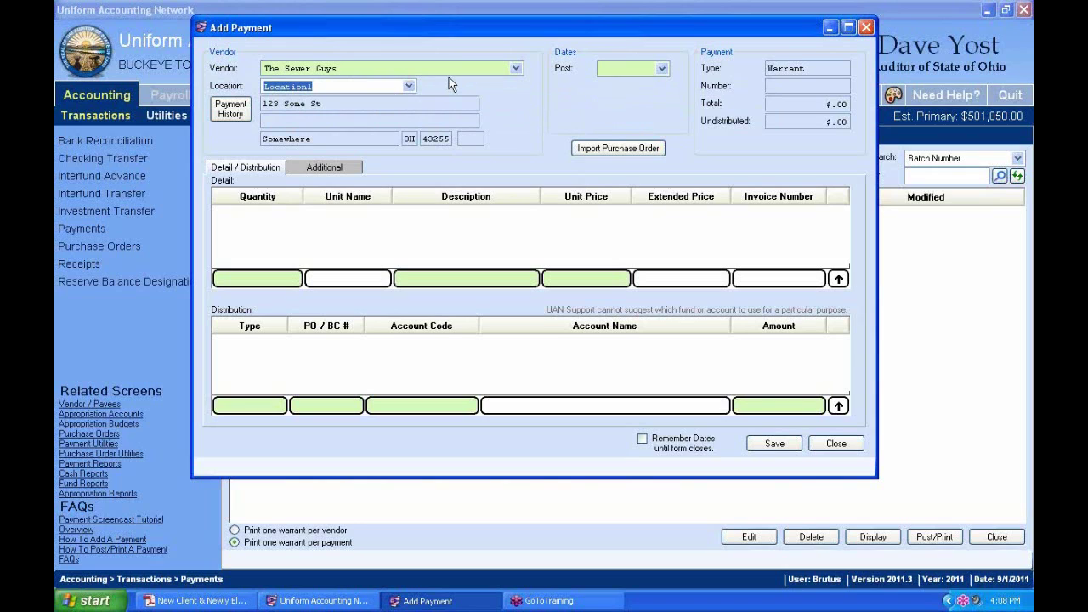
# Step: Set the payment's post date to today's date, 09/01/2011
pyautogui.click(661, 69)
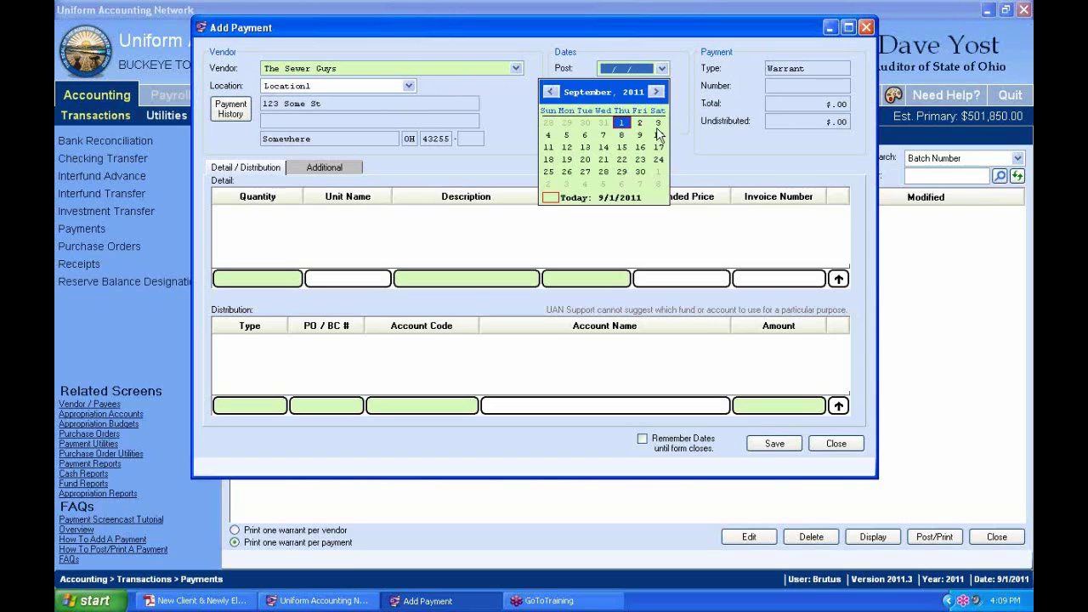
pyautogui.click(563, 199)
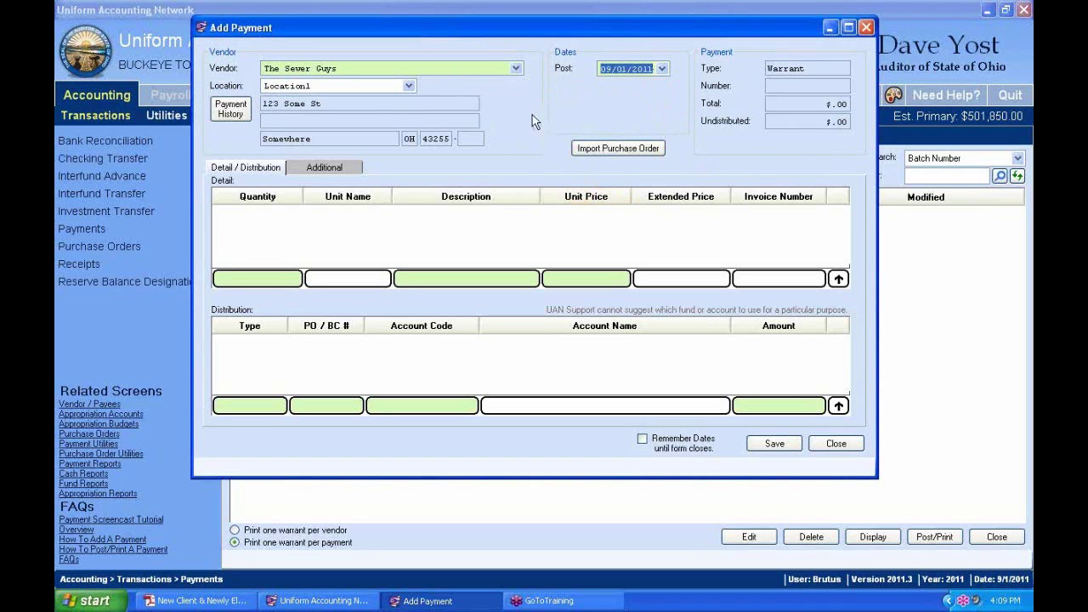
pyautogui.click(662, 69)
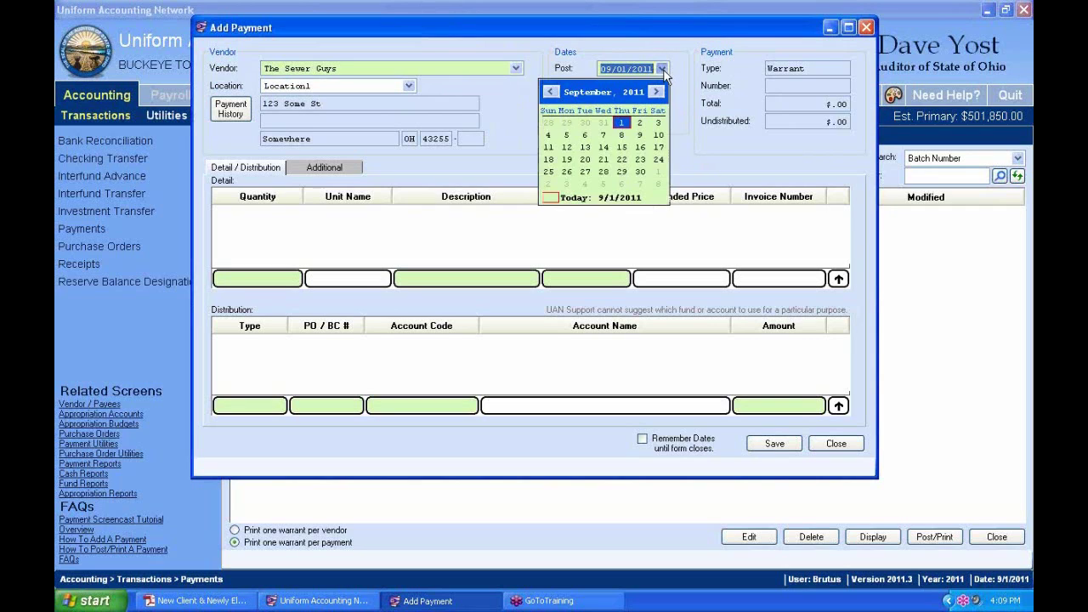
pyautogui.click(554, 199)
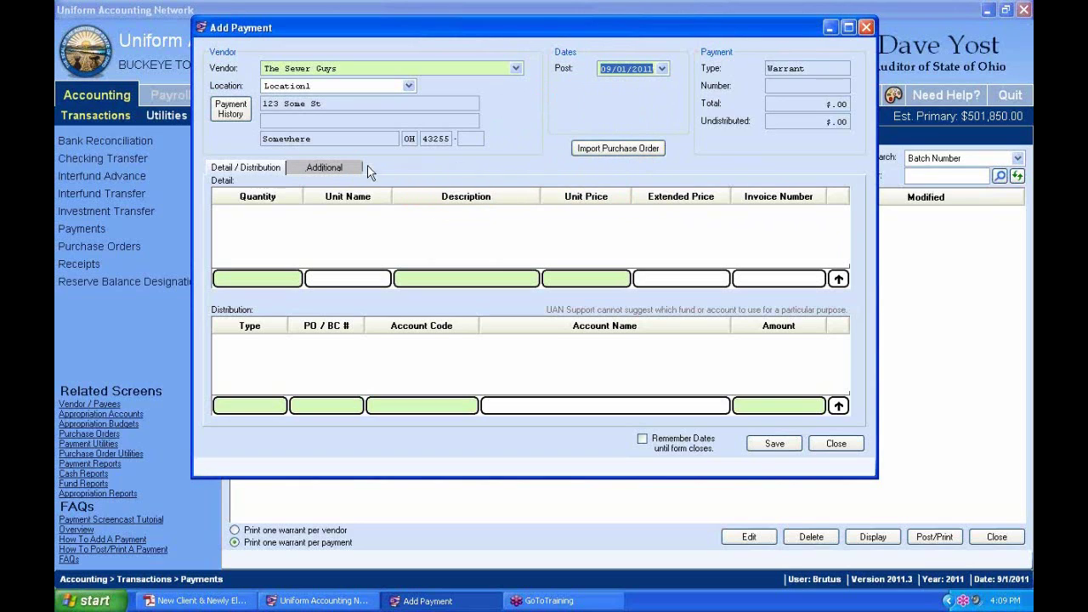
# Step: Try out sample text in the payment's additional Purpose field, clear it and return to the detail and distribution entries
pyautogui.click(228, 173)
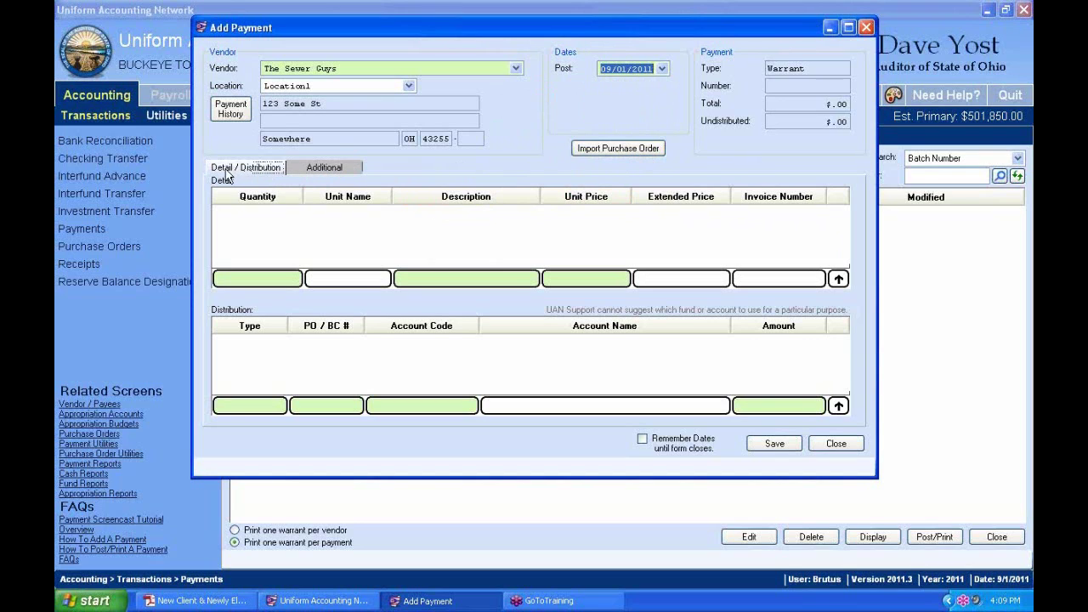
pyautogui.click(342, 170)
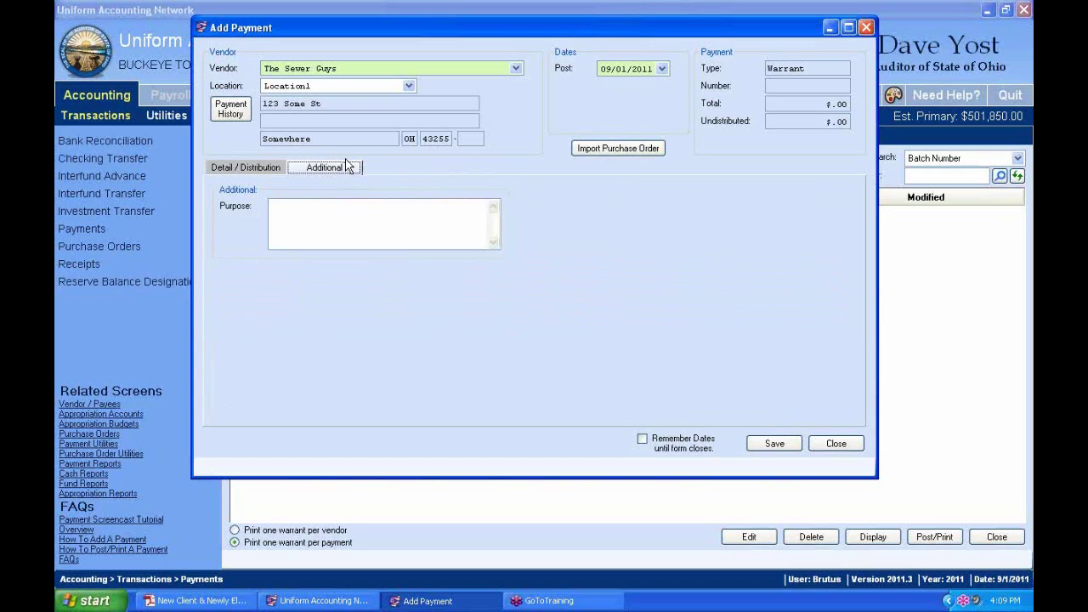
pyautogui.click(283, 211)
pyautogui.write('fjljdflsdfksdjklf dlfsd')
pyautogui.press('BackSpace')
pyautogui.press('BackSpace')
pyautogui.press('BackSpace')
pyautogui.press('BackSpace')
pyautogui.press('BackSpace')
pyautogui.press('BackSpace')
pyautogui.press('BackSpace')
pyautogui.press('BackSpace')
pyautogui.press('BackSpace')
pyautogui.press('BackSpace')
pyautogui.press('BackSpace')
pyautogui.press('BackSpace')
pyautogui.press('BackSpace')
pyautogui.press('BackSpace')
pyautogui.press('BackSpace')
pyautogui.press('BackSpace')
pyautogui.press('BackSpace')
pyautogui.press('BackSpace')
pyautogui.press('BackSpace')
pyautogui.press('BackSpace')
pyautogui.press('BackSpace')
pyautogui.press('BackSpace')
pyautogui.press('BackSpace')
pyautogui.click(265, 168)
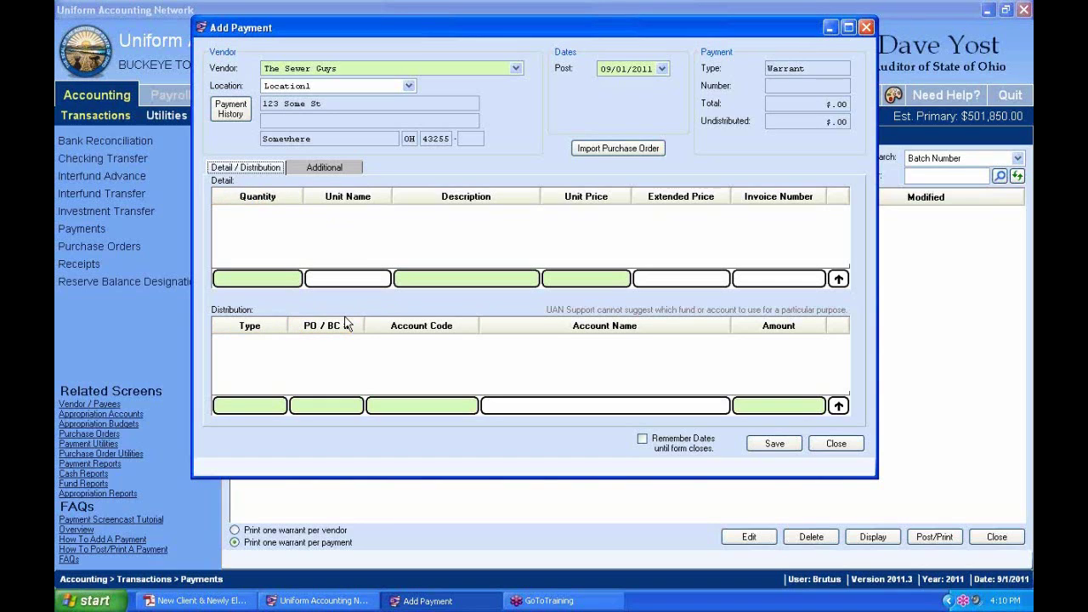
# Step: Start the payment's detail line with a quantity of 1
pyautogui.click(294, 281)
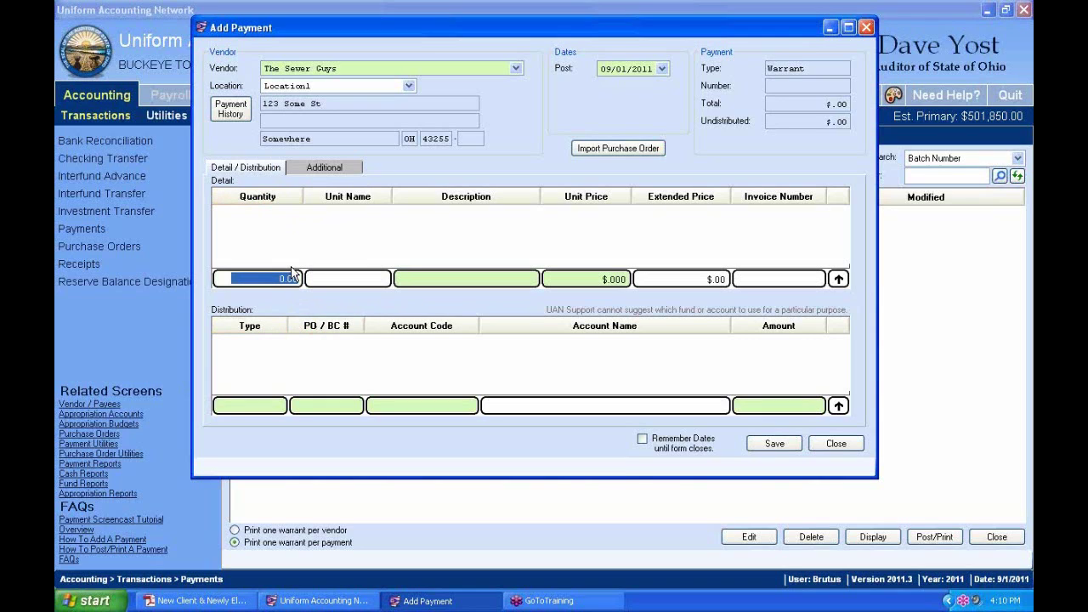
pyautogui.write('1')
pyautogui.press('Tab')
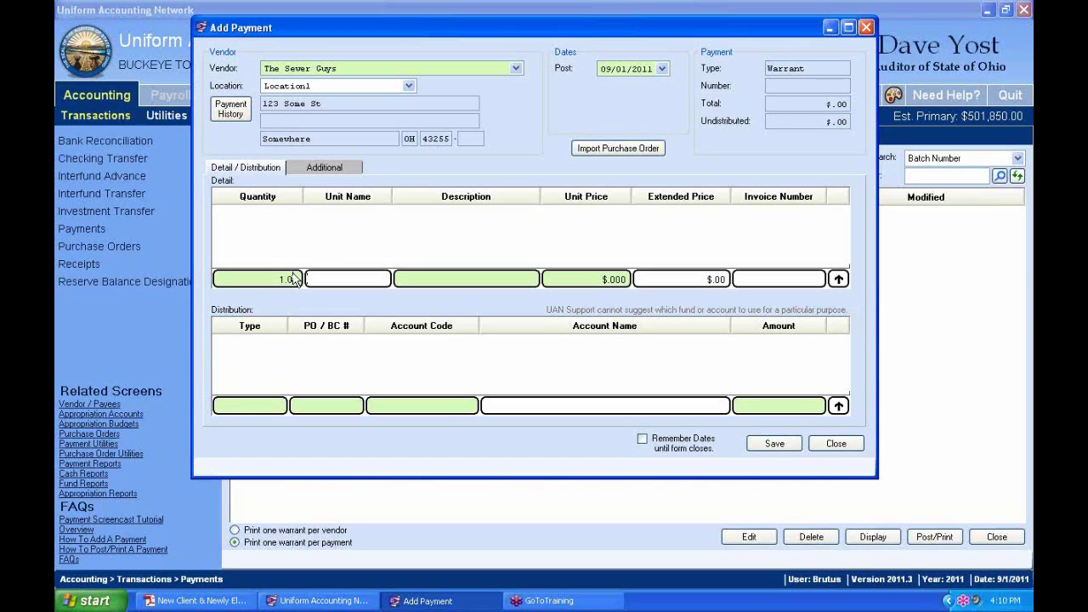
# Step: Try out sample text as the detail line's unit name and clear it again
pyautogui.write('fsdfs')
pyautogui.press('BackSpace')
pyautogui.press('BackSpace')
pyautogui.press('BackSpace')
pyautogui.press('BackSpace')
pyautogui.press('BackSpace')
pyautogui.press('Tab')
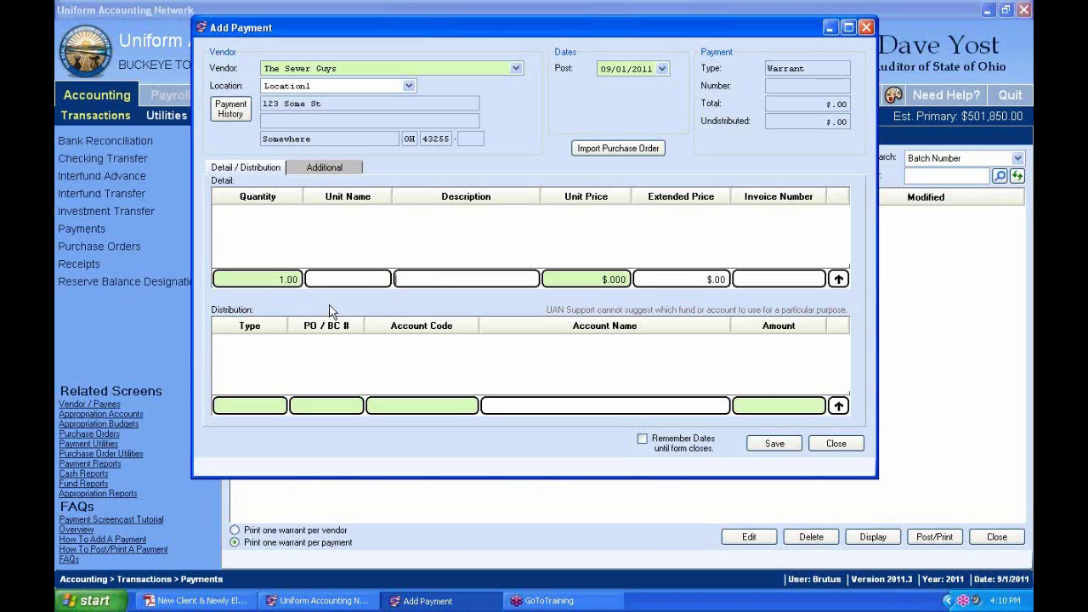
# Step: Describe the detail line as "Sewer Project Payment" and set its unit price to 250,000
pyautogui.write('Sewer Project Payment')
pyautogui.press('Tab')
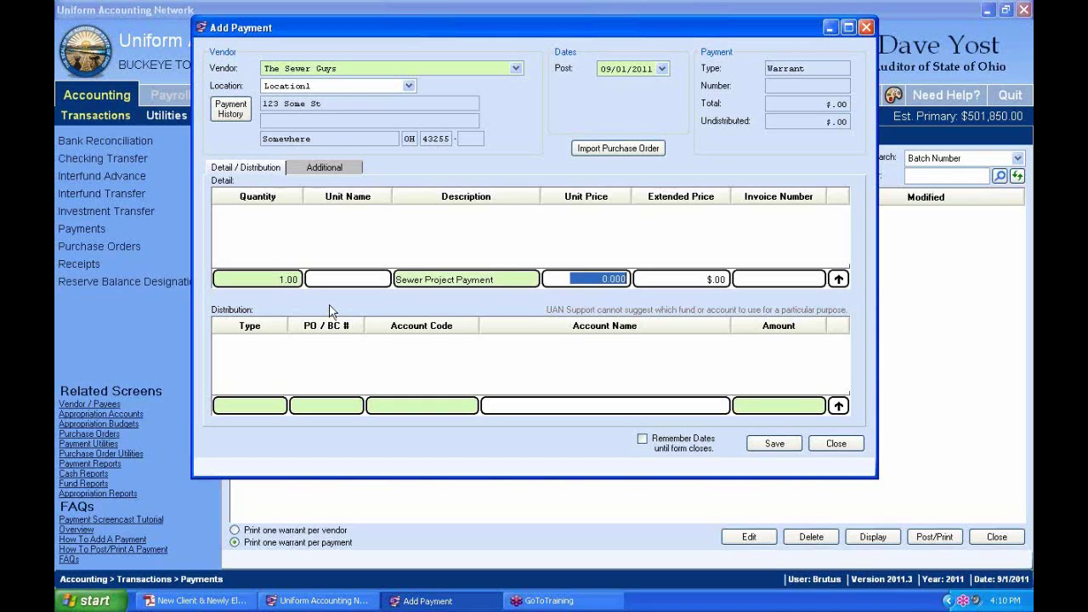
pyautogui.write('25')
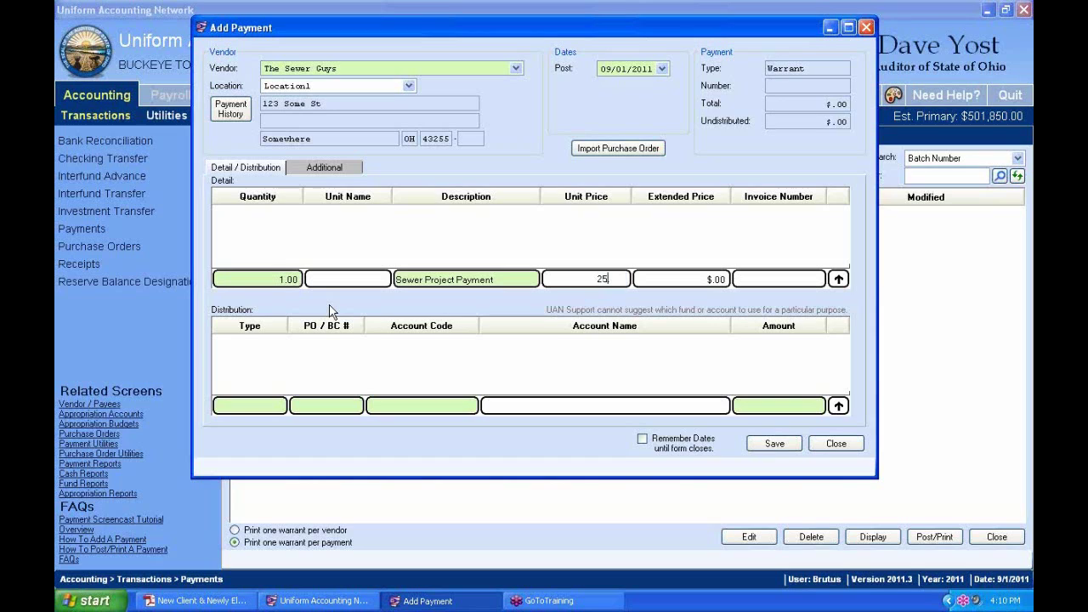
pyautogui.write('0,000,0')
pyautogui.press('BackSpace')
pyautogui.press('Tab')
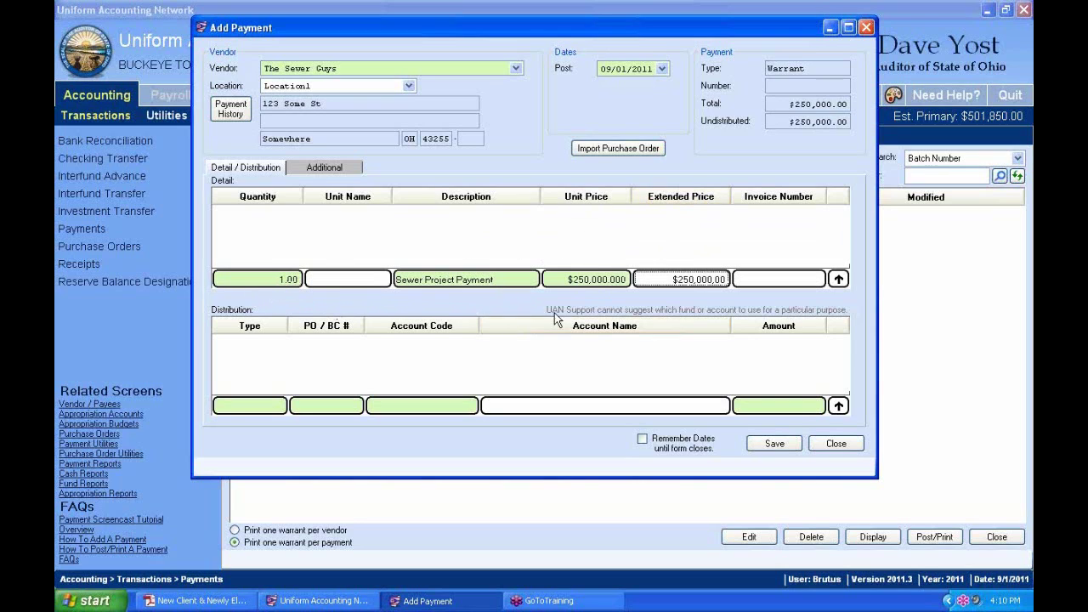
# Step: Try a quantity of 2 on the Sewer Project Payment line
pyautogui.doubleClick(287, 281)
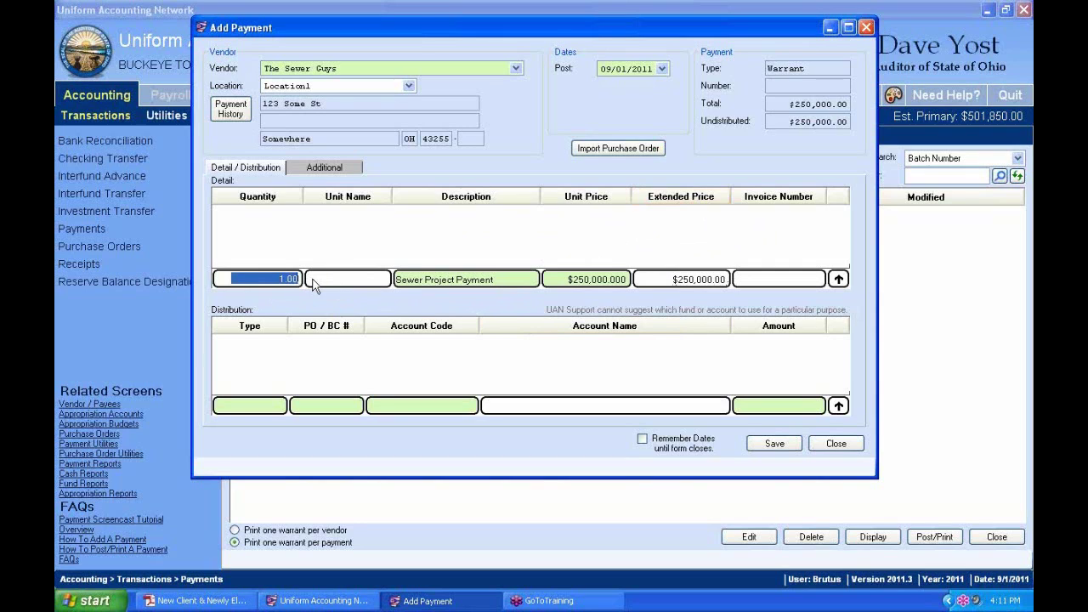
pyautogui.write('2')
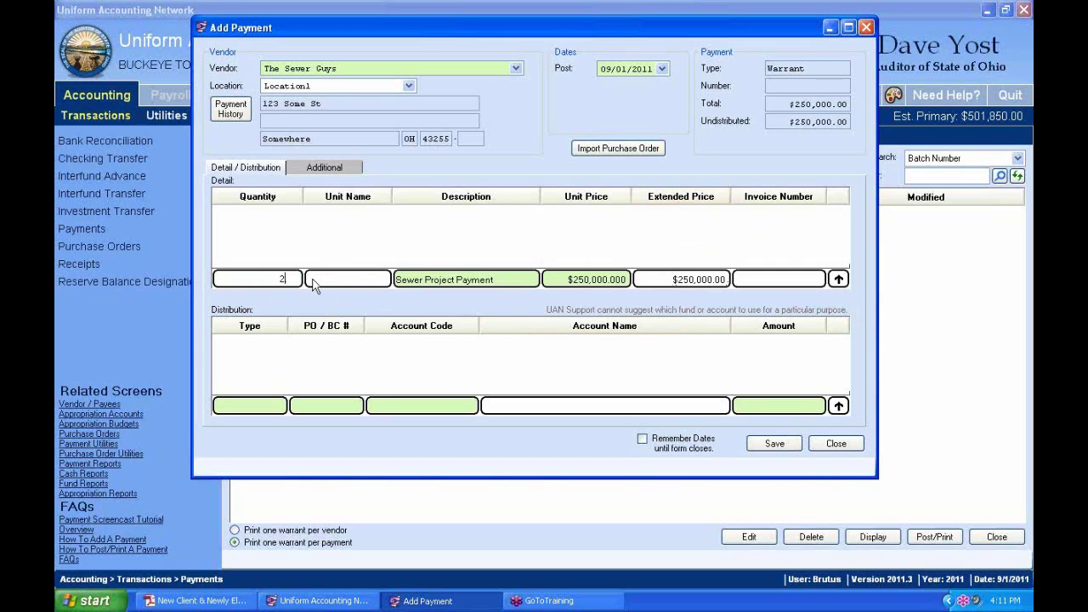
pyautogui.click(312, 278)
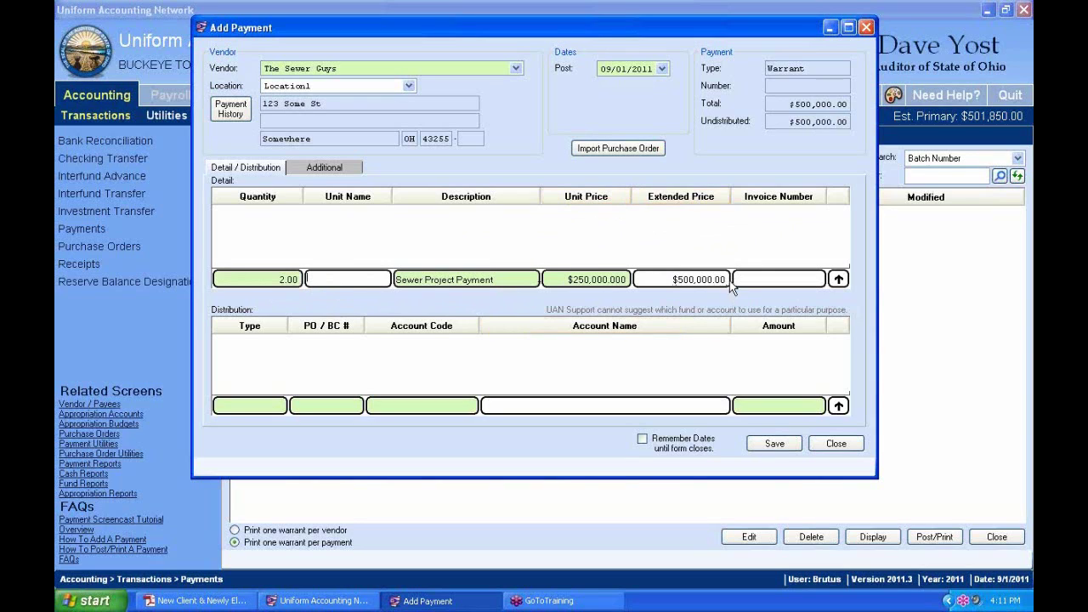
# Step: Set the Sewer Project Payment line's quantity to 1 and insert the line into the payment details
pyautogui.click(271, 279)
pyautogui.write('1')
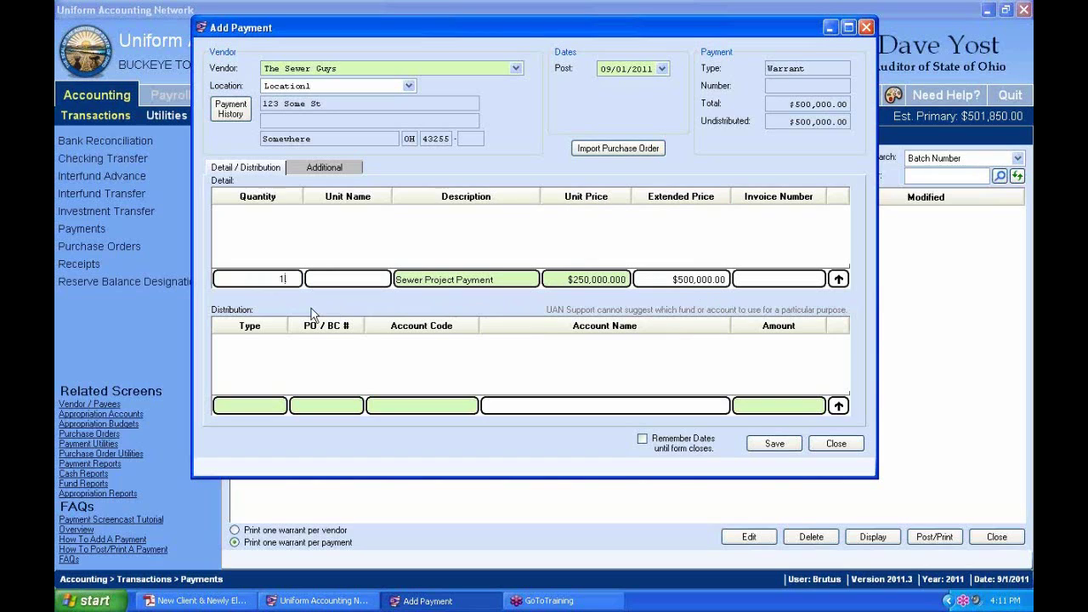
pyautogui.press('Tab')
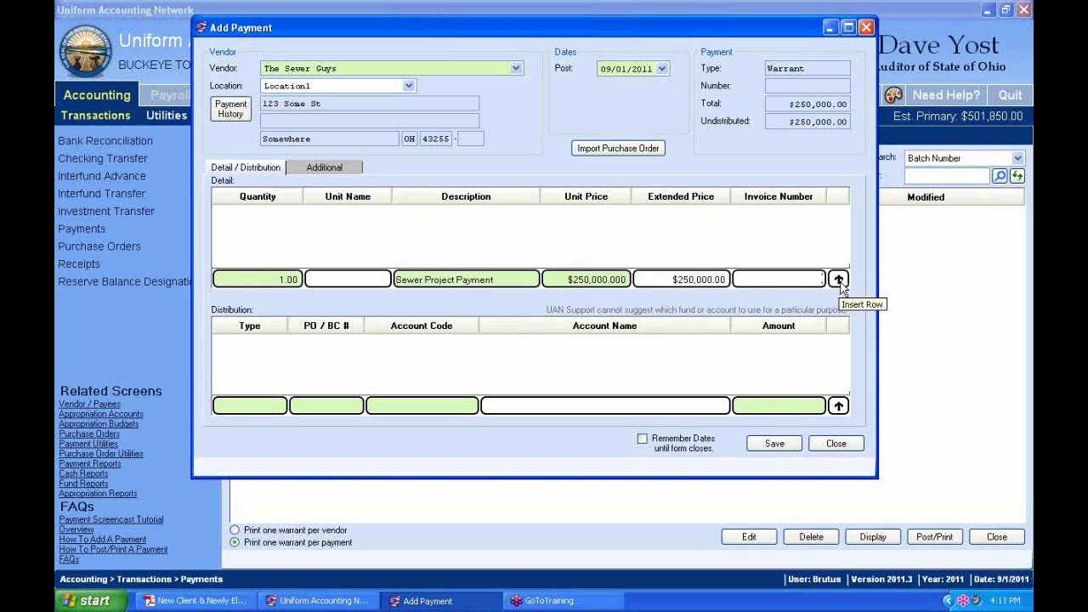
pyautogui.click(839, 280)
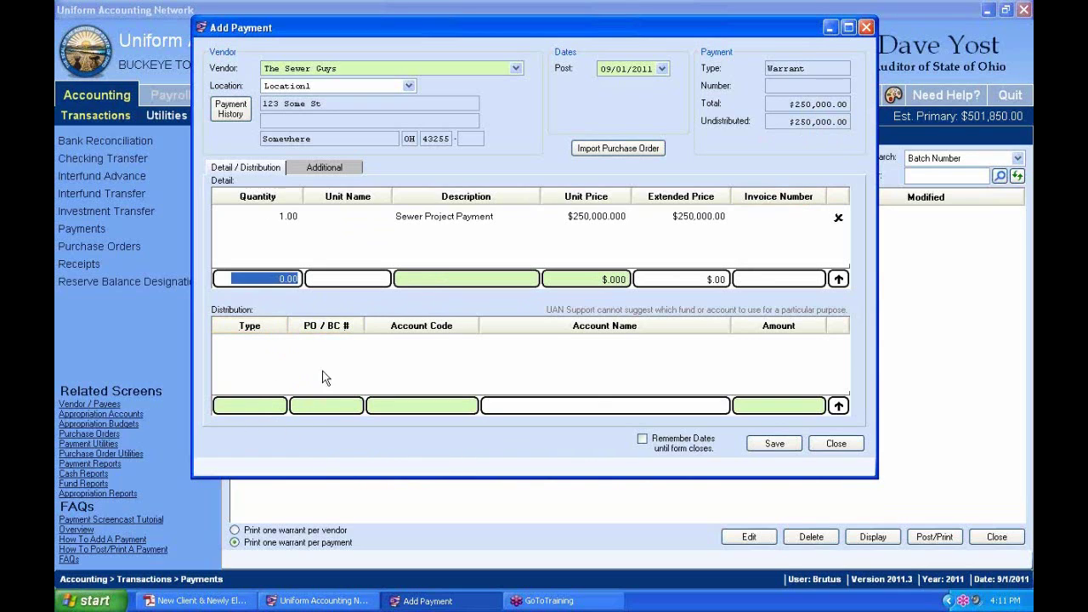
# Step: Try BC as the distribution type and list the blanket certificates available for the payment
pyautogui.click(281, 408)
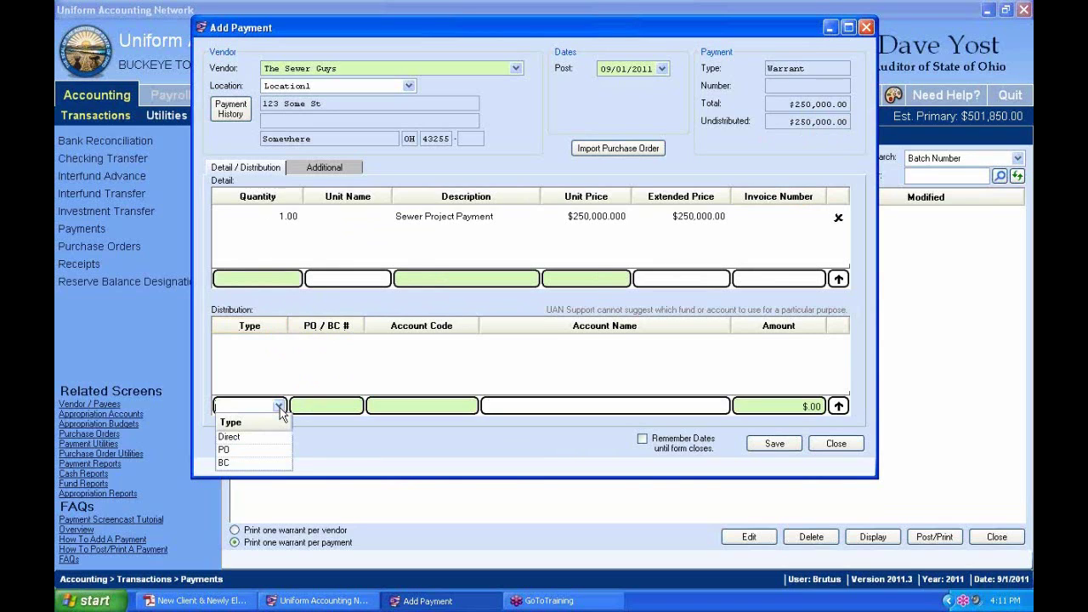
pyautogui.click(278, 309)
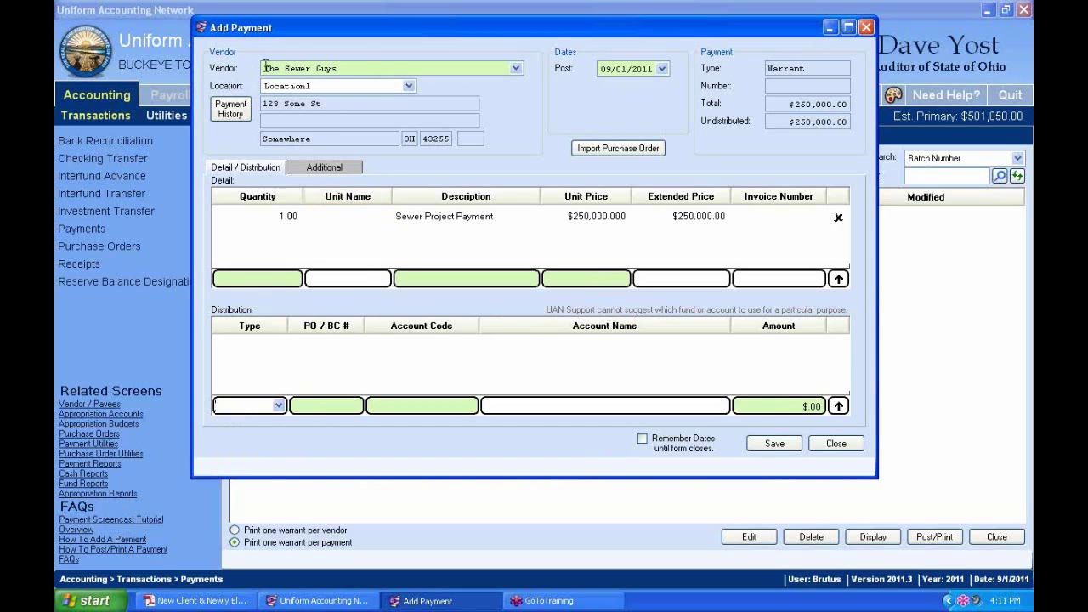
pyautogui.click(279, 406)
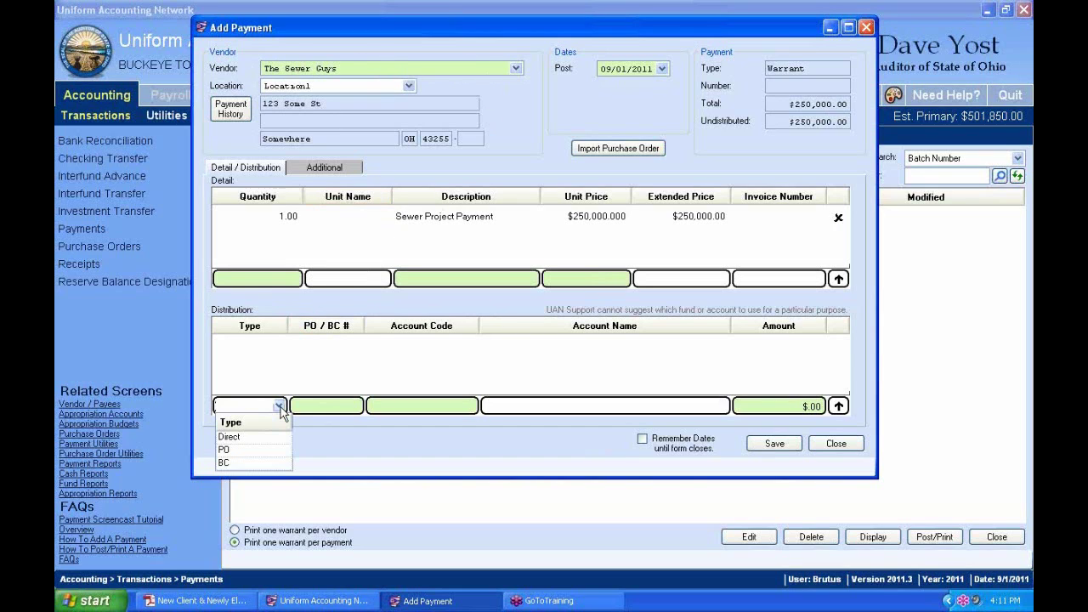
pyautogui.click(225, 464)
pyautogui.click(355, 406)
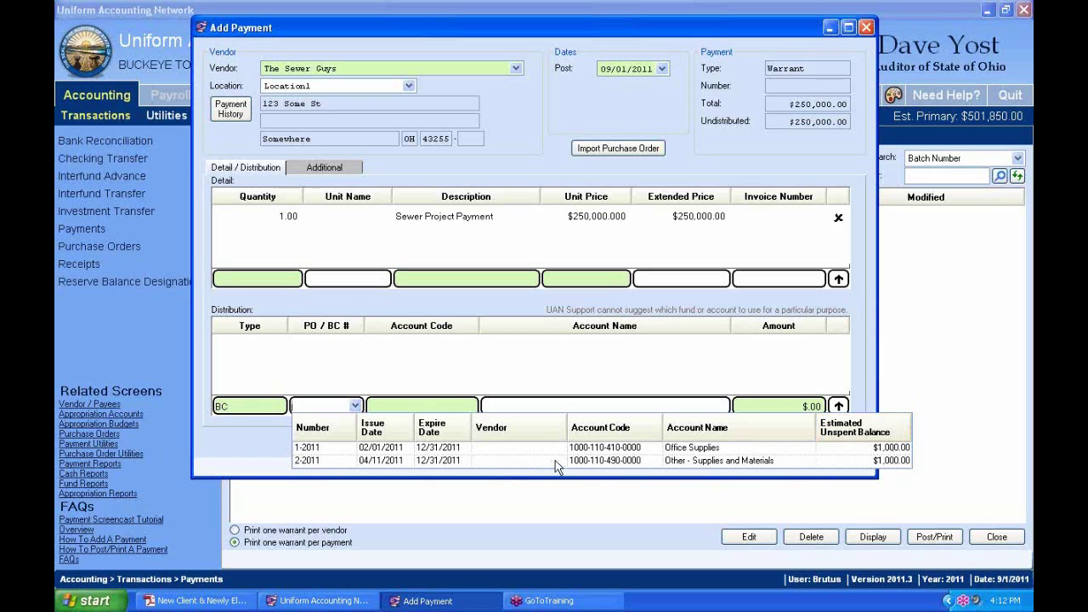
# Step: Set the distribution type to Direct and list the account codes available for it
pyautogui.click(278, 406)
pyautogui.click(279, 406)
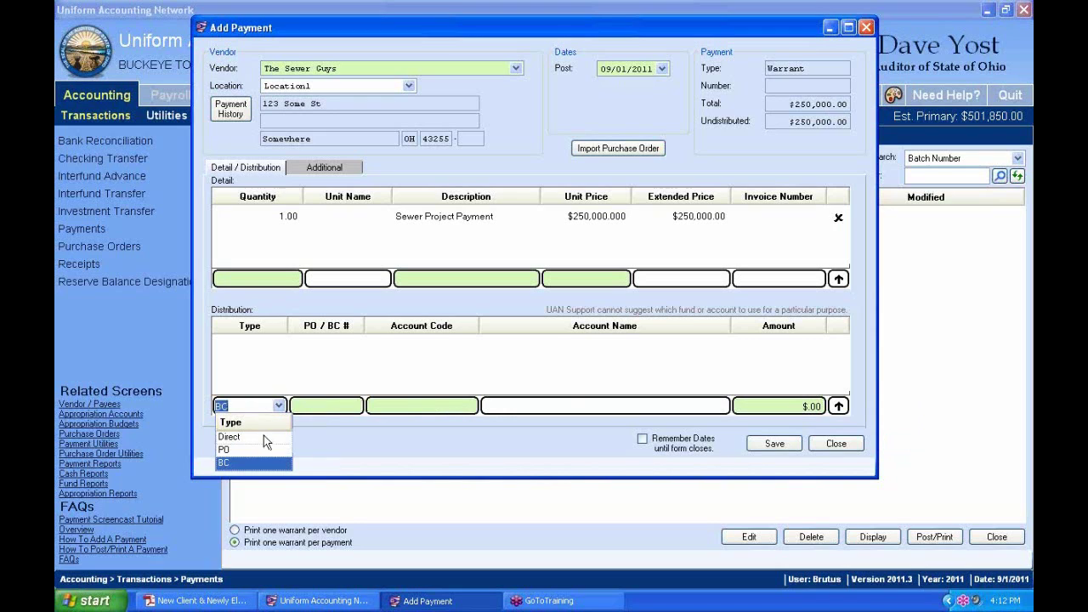
pyautogui.click(264, 437)
pyautogui.click(466, 405)
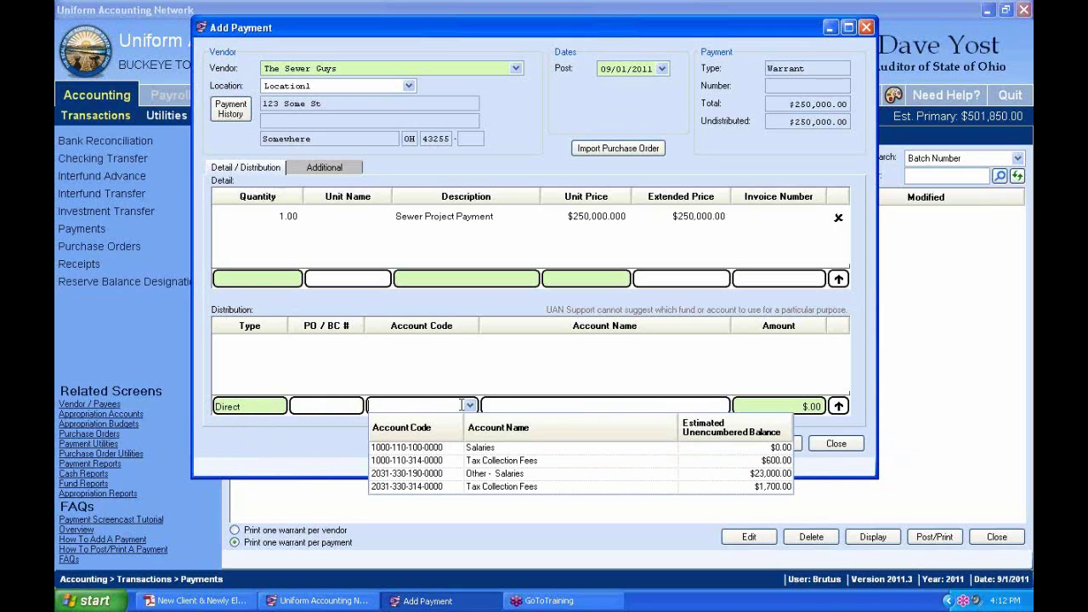
# Step: Set the distribution type to PO and select The Sewer Guys' purchase order for Capital Outlay
pyautogui.click(280, 407)
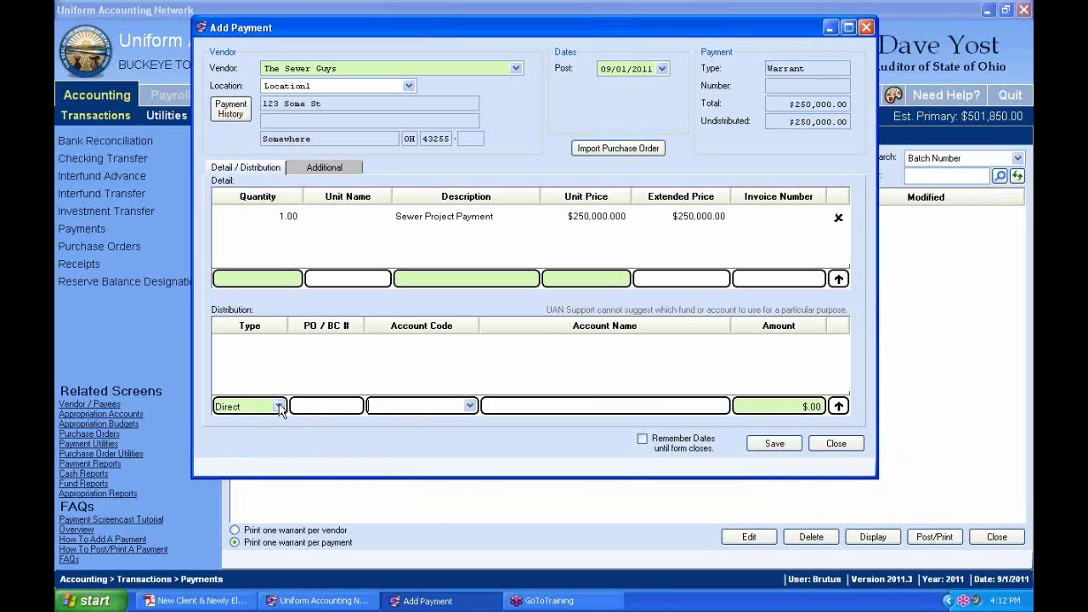
pyautogui.click(280, 407)
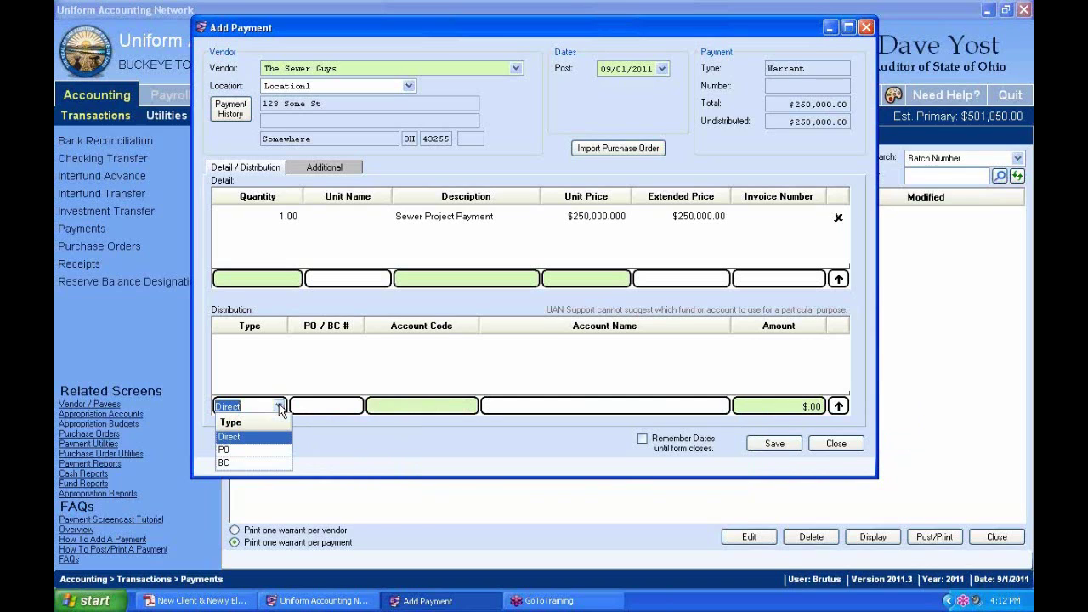
pyautogui.click(232, 449)
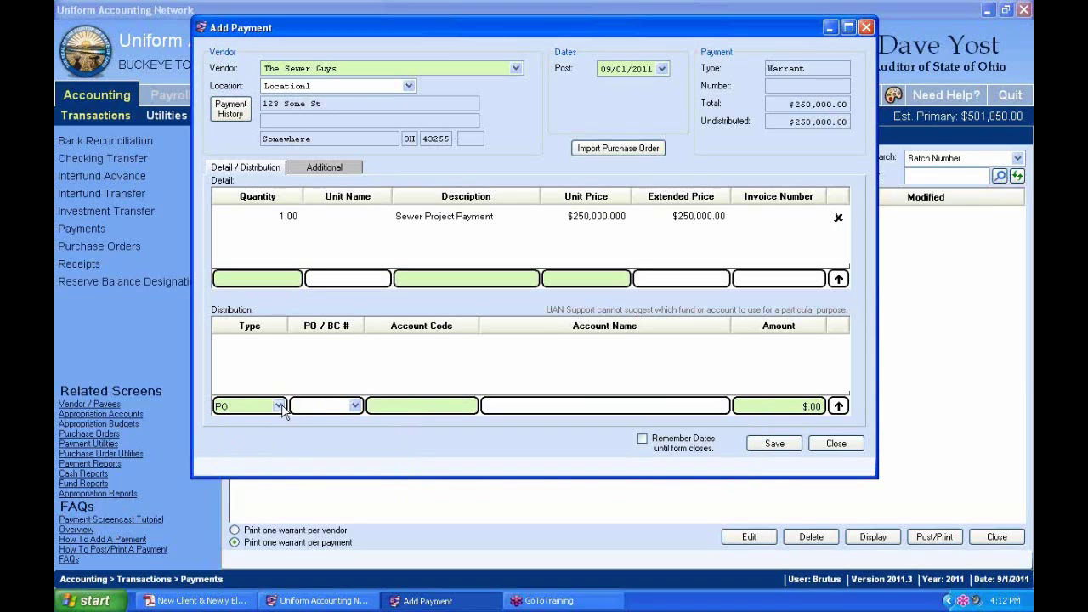
pyautogui.click(356, 407)
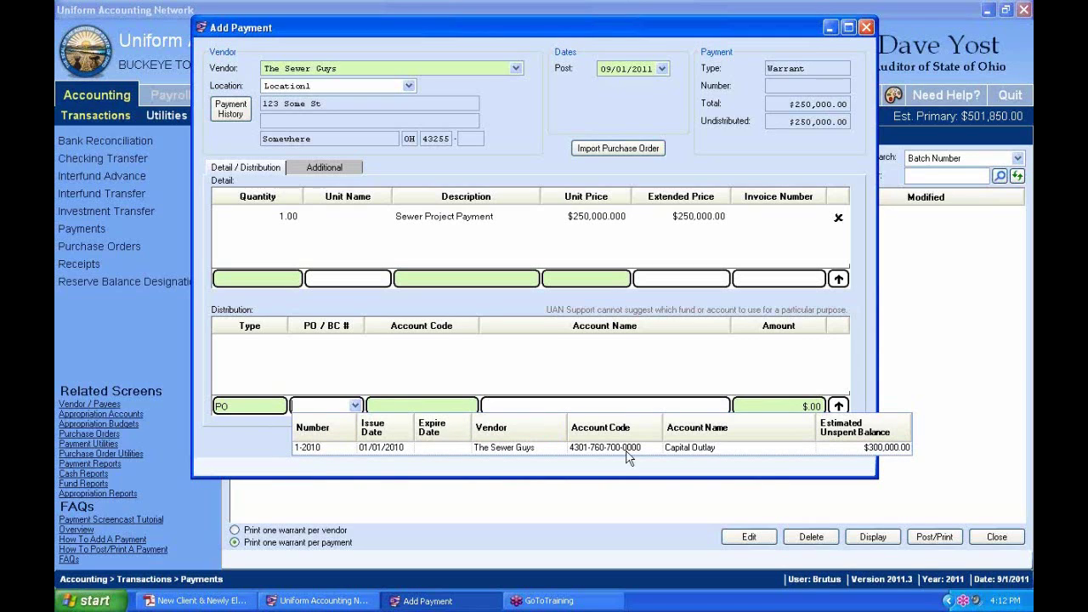
pyautogui.click(330, 452)
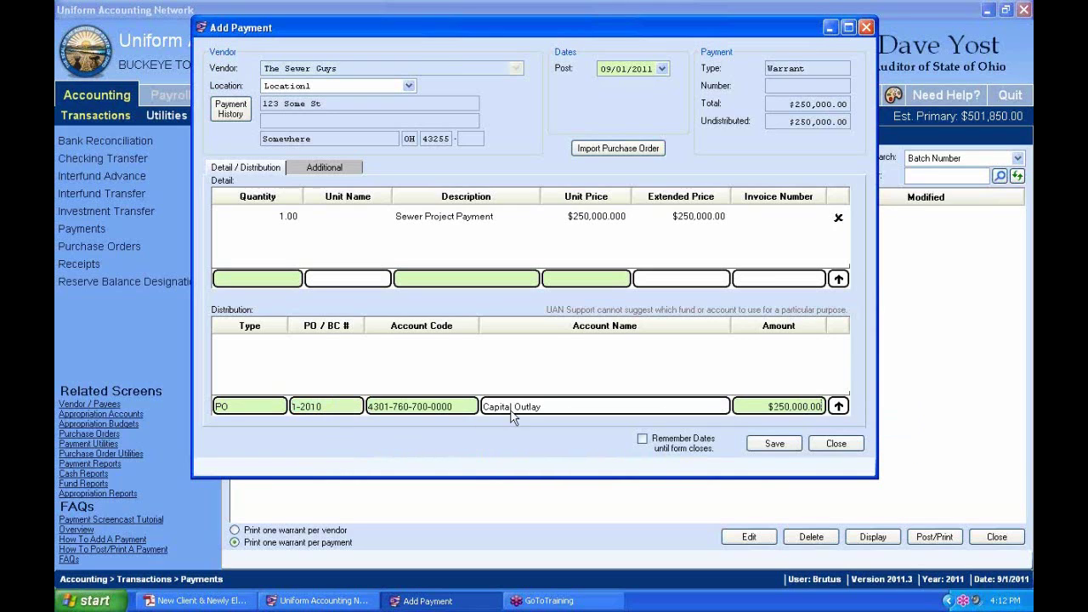
# Step: Review the account codes available under the selected purchase order for the distribution line
pyautogui.click(468, 406)
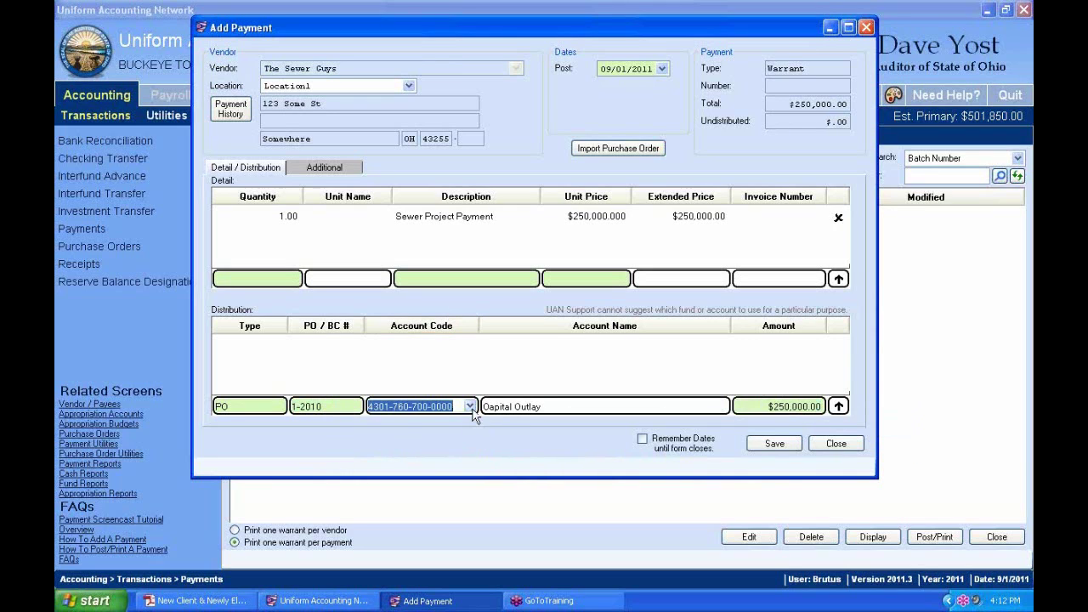
pyautogui.click(470, 406)
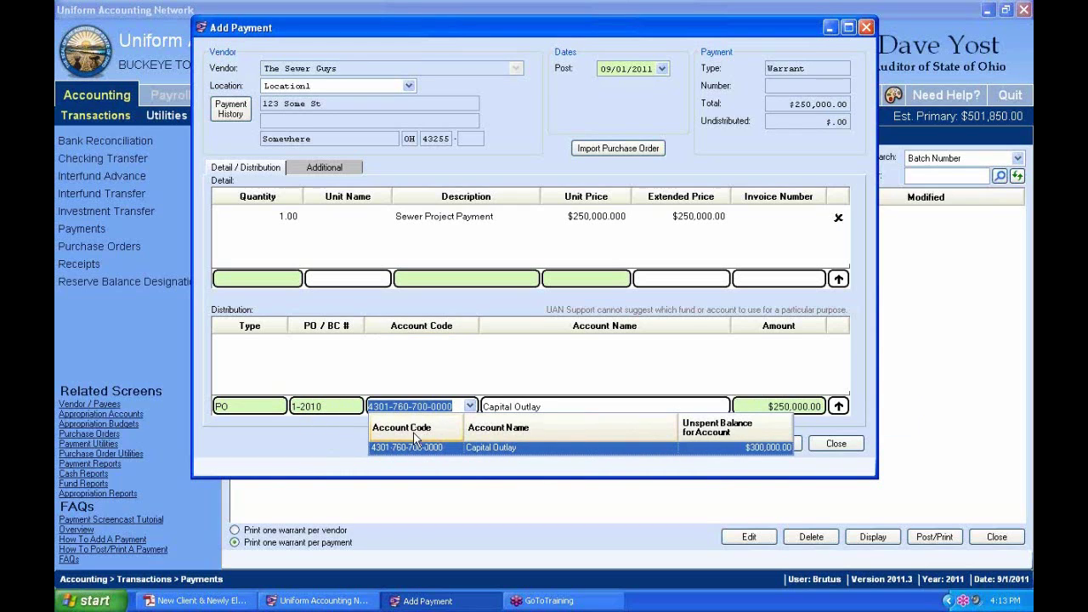
pyautogui.click(473, 407)
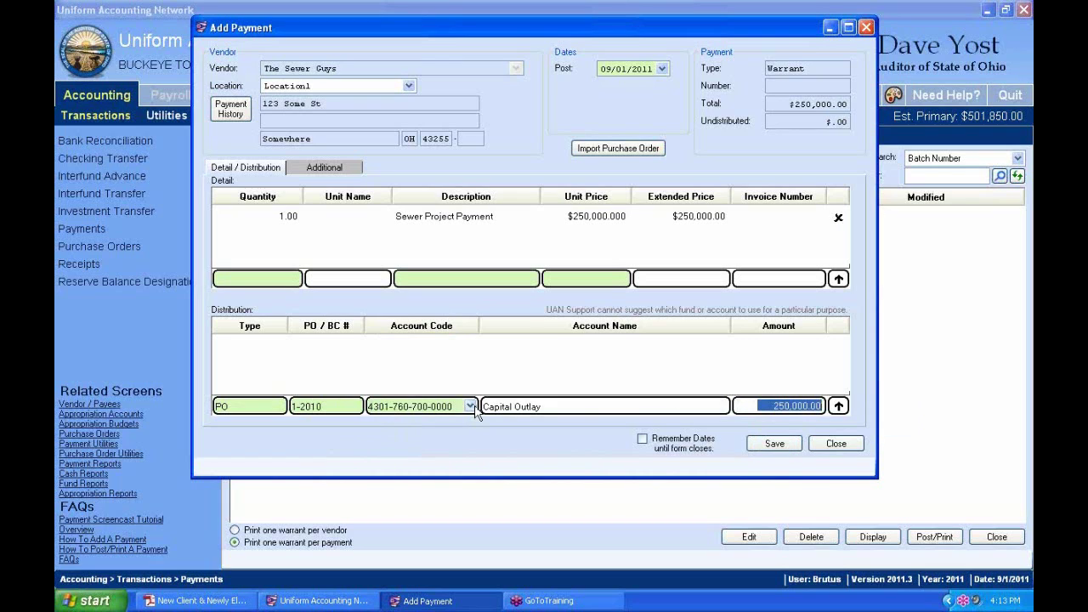
pyautogui.click(553, 408)
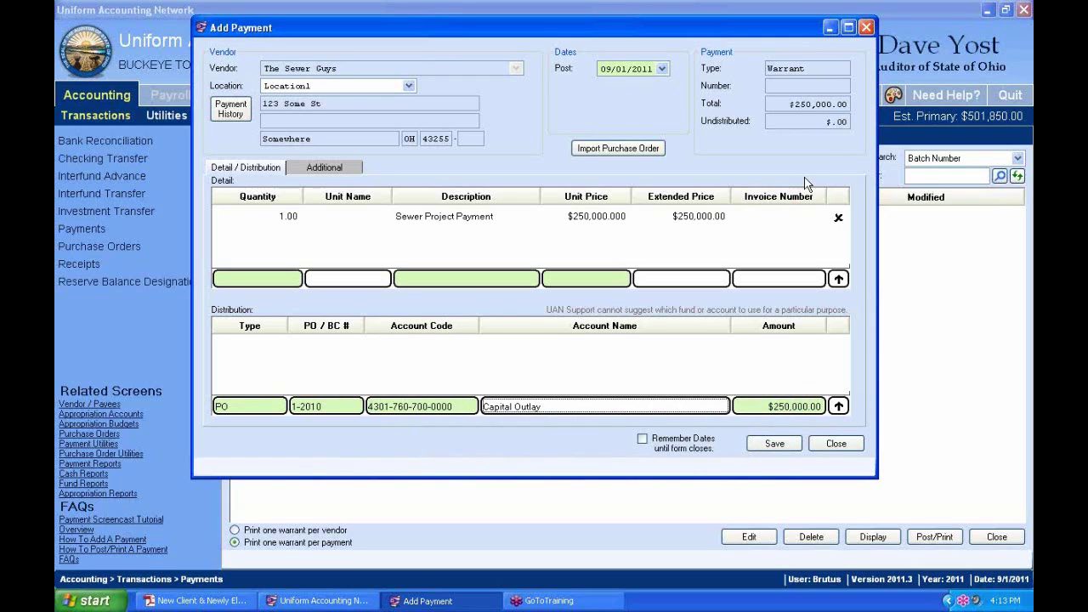
# Step: Enter 250,000 as the Capital Outlay distribution amount and insert the line into the payment's distribution
pyautogui.click(774, 409)
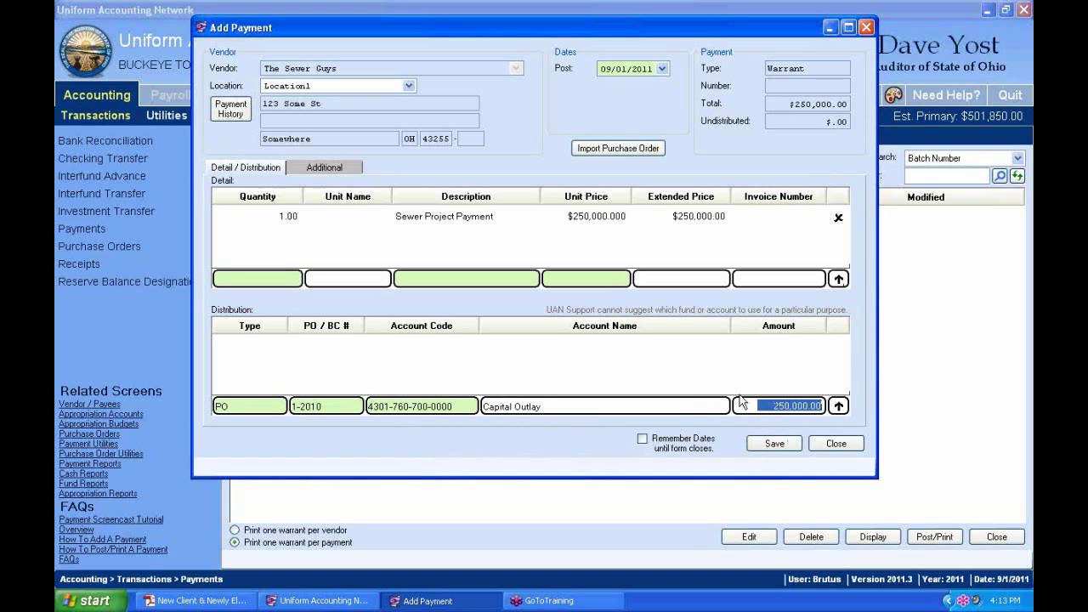
pyautogui.write('200')
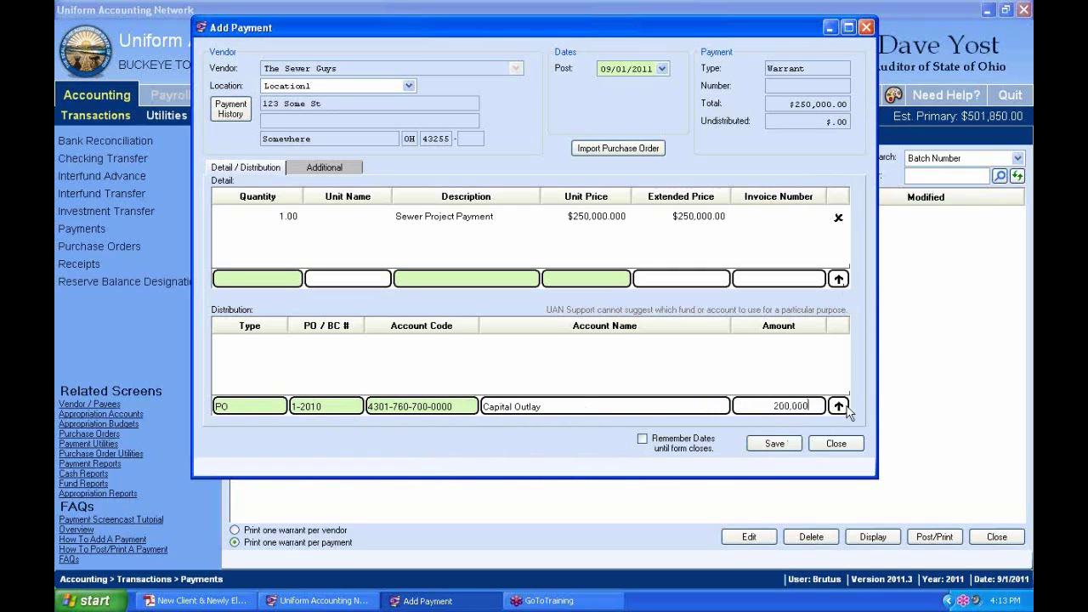
pyautogui.moveTo(763, 406); pyautogui.dragTo(814, 401)
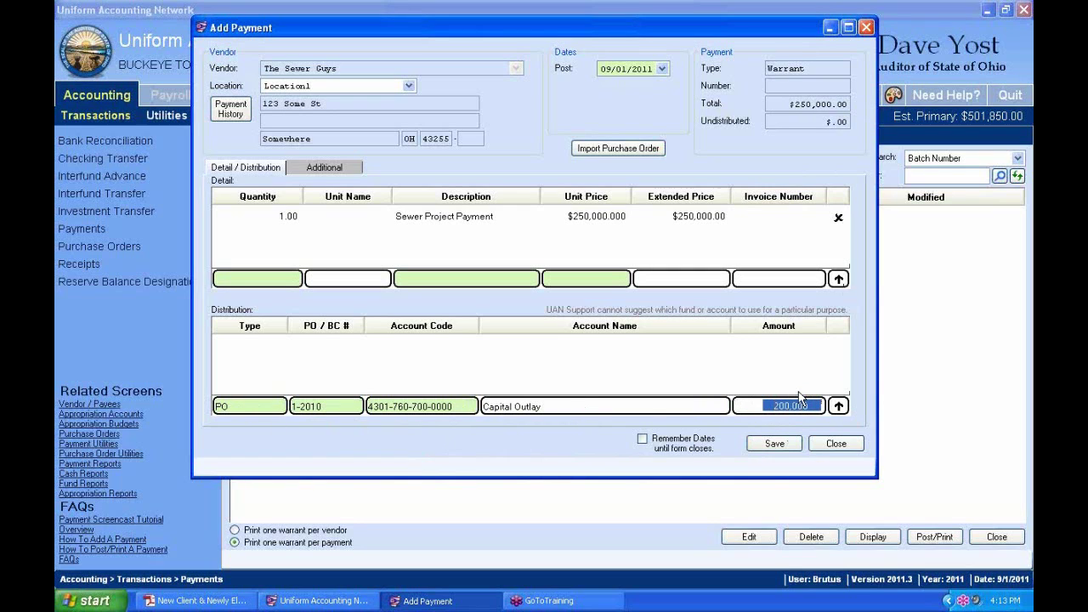
pyautogui.write('2')
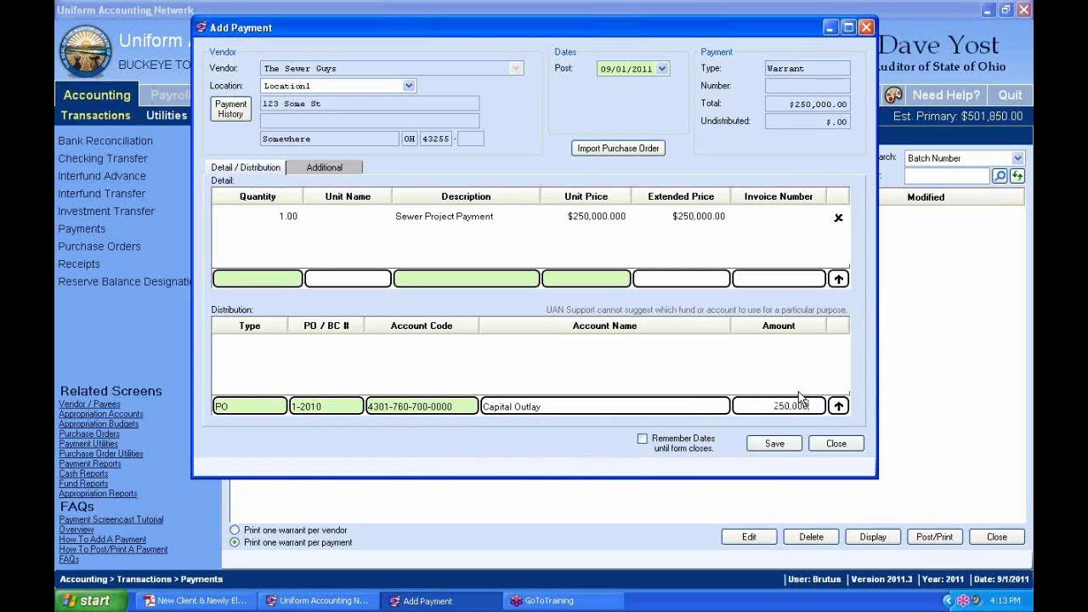
pyautogui.write('50,000')
pyautogui.click(839, 407)
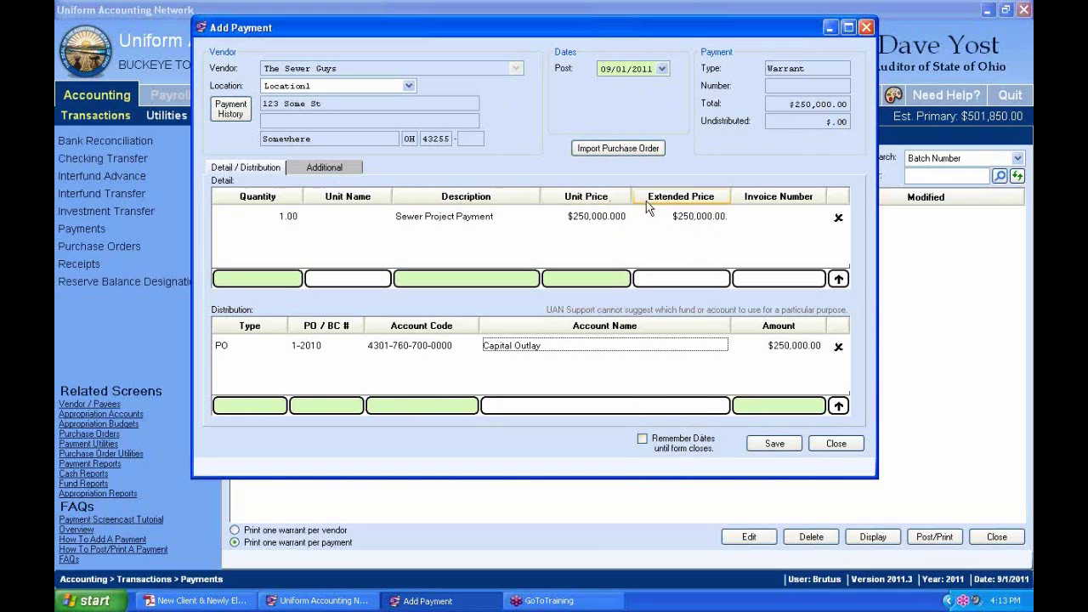
# Step: Have the dates remembered until the form closes and save the Sewer Guys payment
pyautogui.click(642, 440)
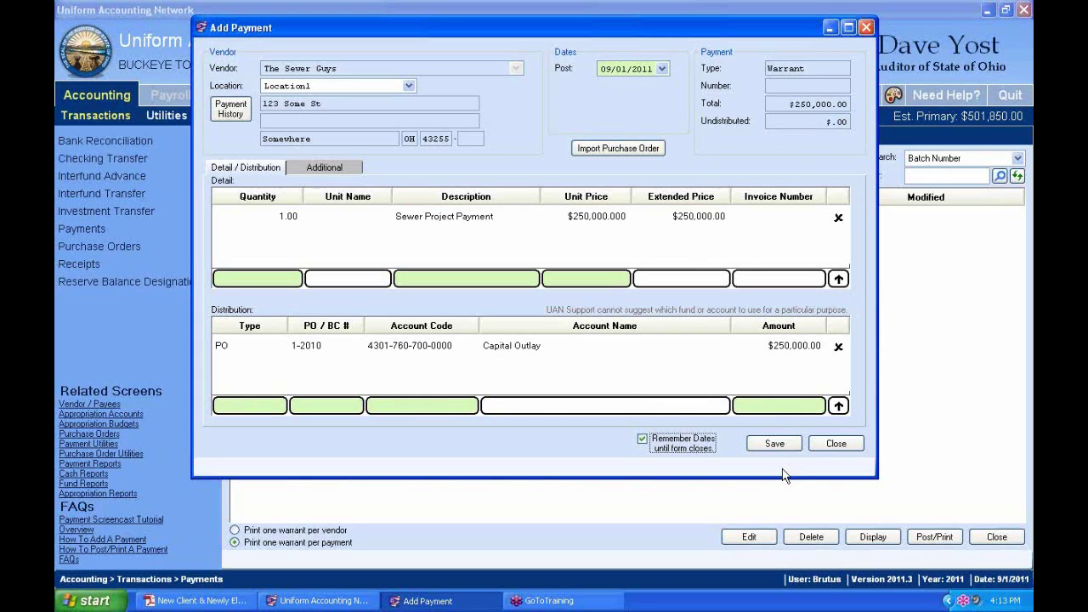
pyautogui.click(768, 443)
pyautogui.click(774, 449)
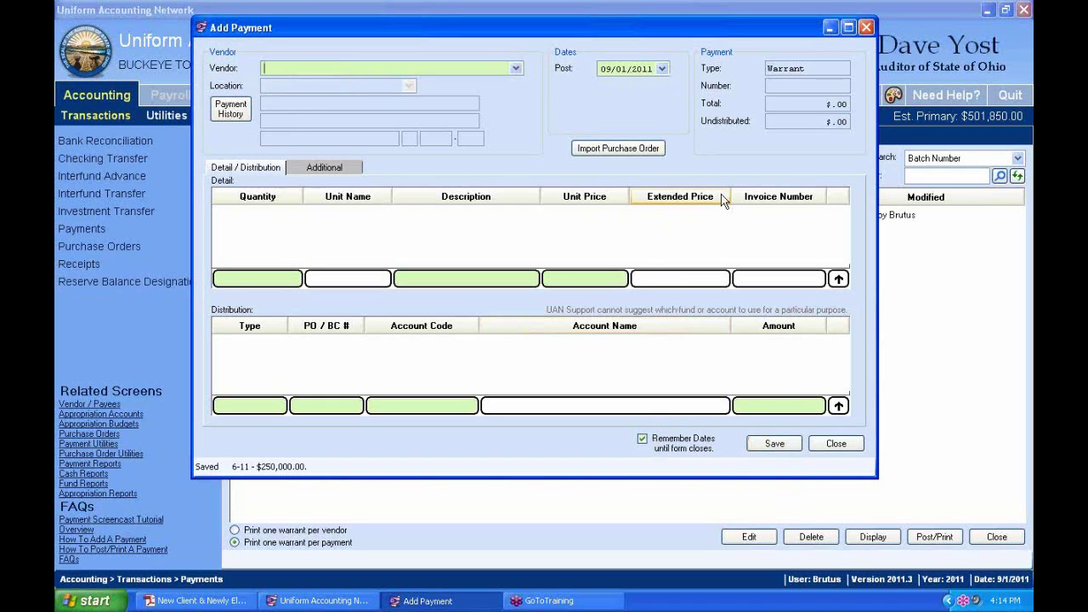
# Step: Close the Add Payment form and check the Sewer Guys warrant in the payments list
pyautogui.click(515, 69)
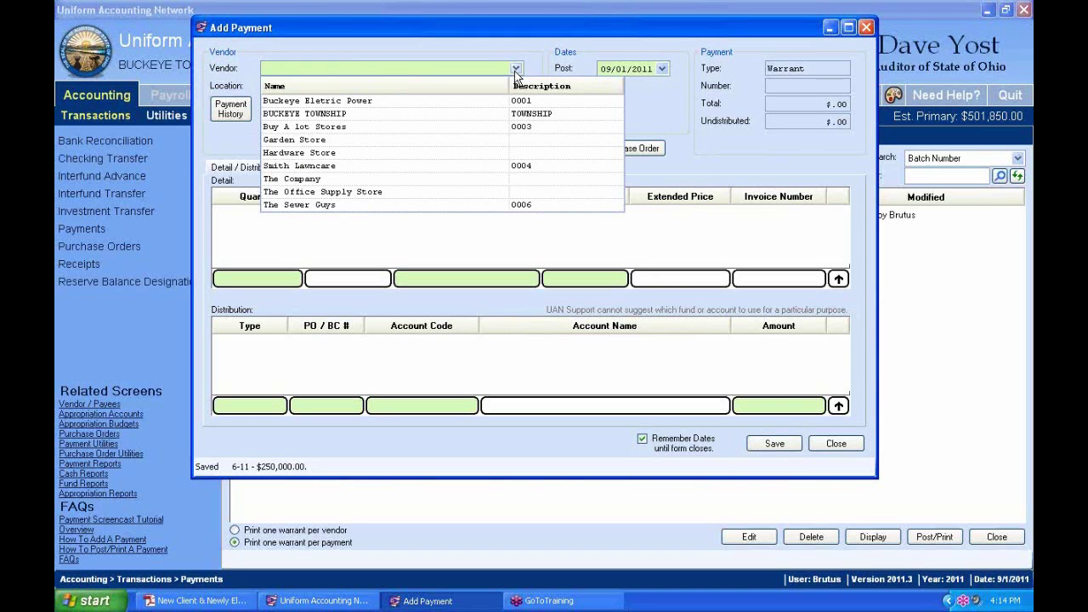
pyautogui.click(530, 45)
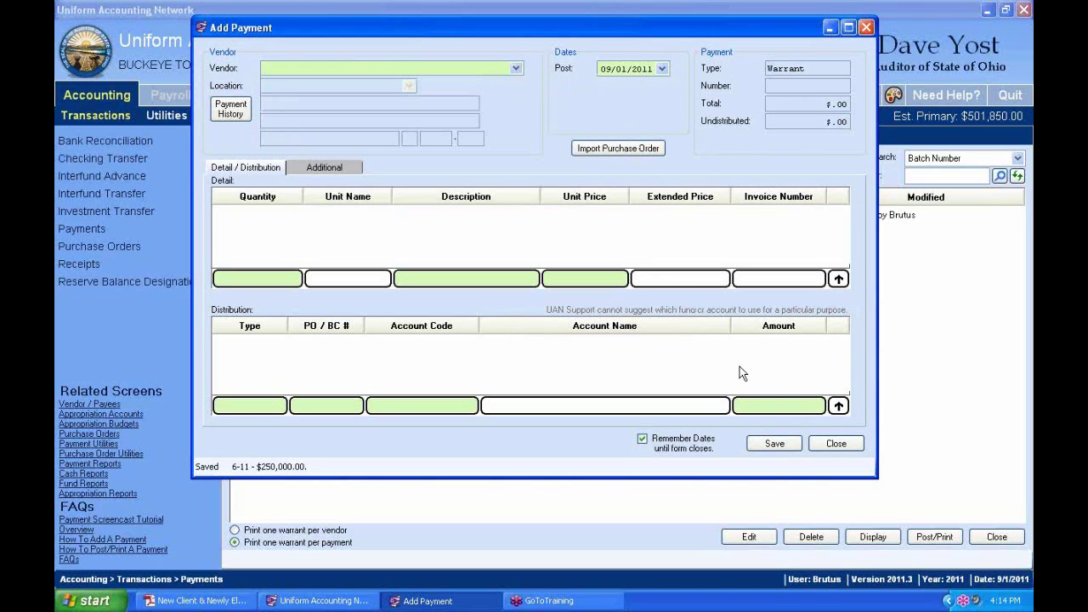
pyautogui.click(853, 448)
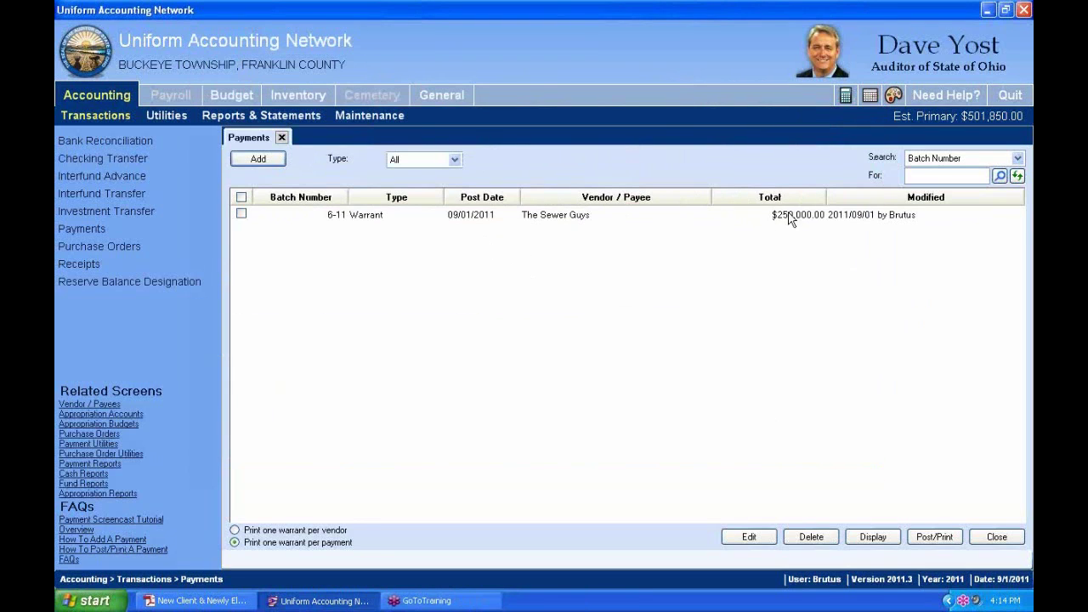
pyautogui.click(384, 218)
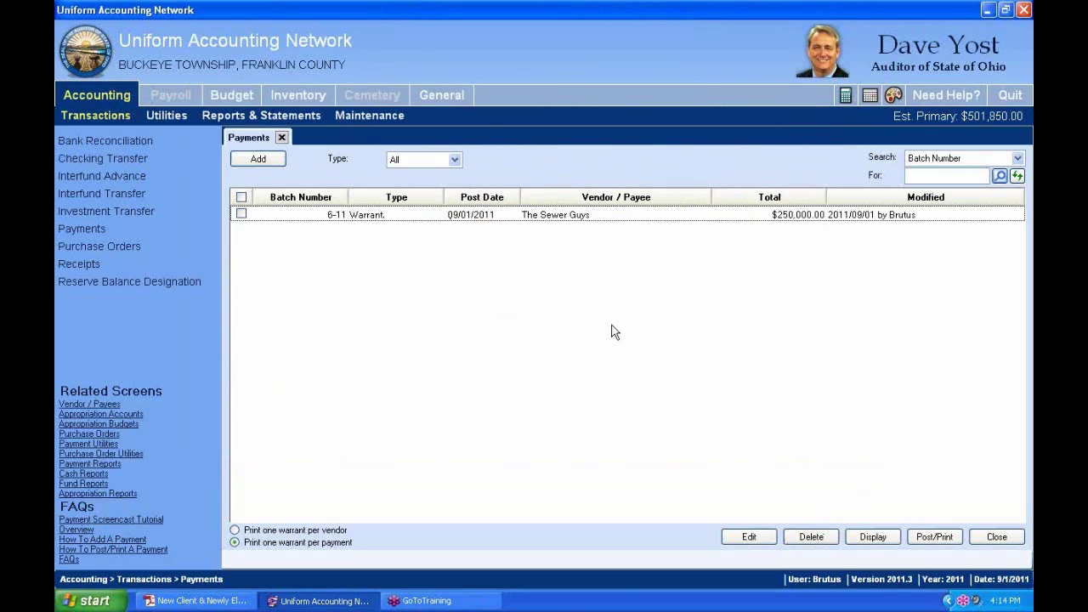
pyautogui.click(245, 215)
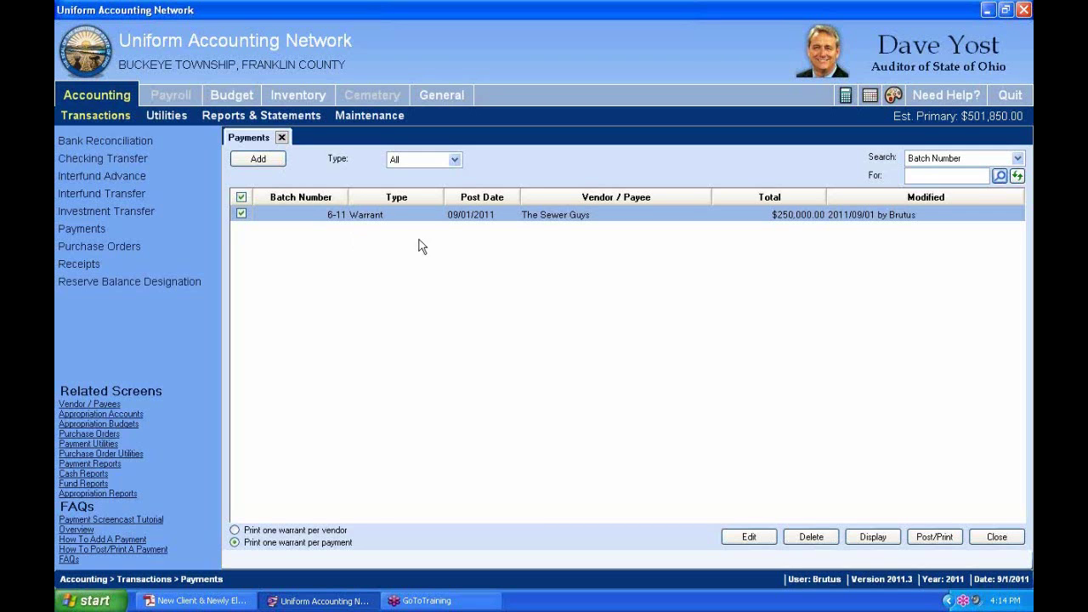
# Step: Switch to the handbook PDF in Adobe Reader and read Exercise 2 on adding a payment using the Import PO function
pyautogui.click(196, 600)
pyautogui.scroll(-20, 453, 487)
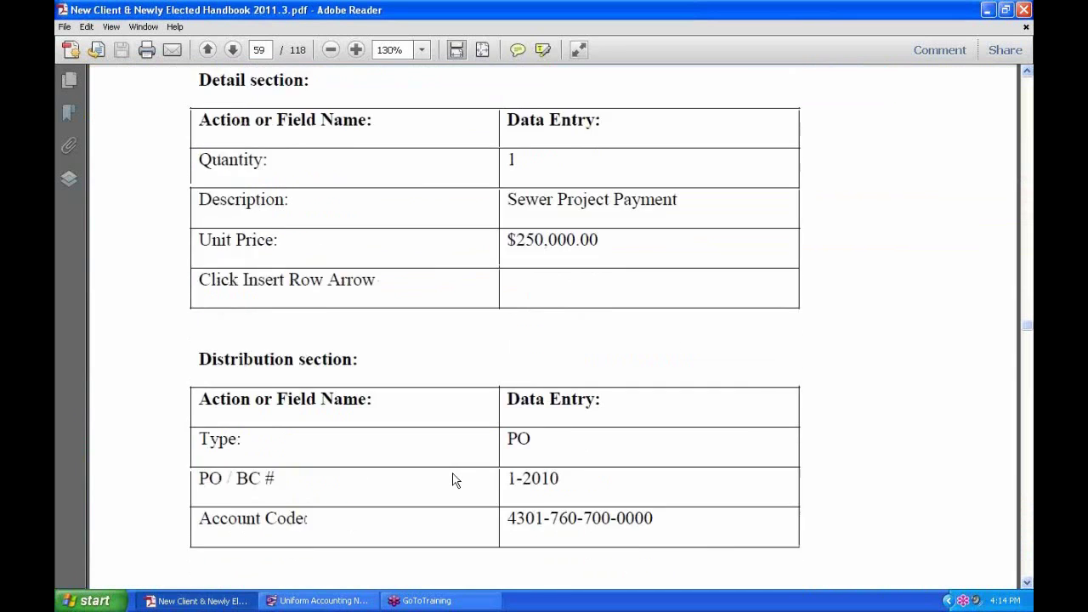
pyautogui.scroll(-4, 453, 477)
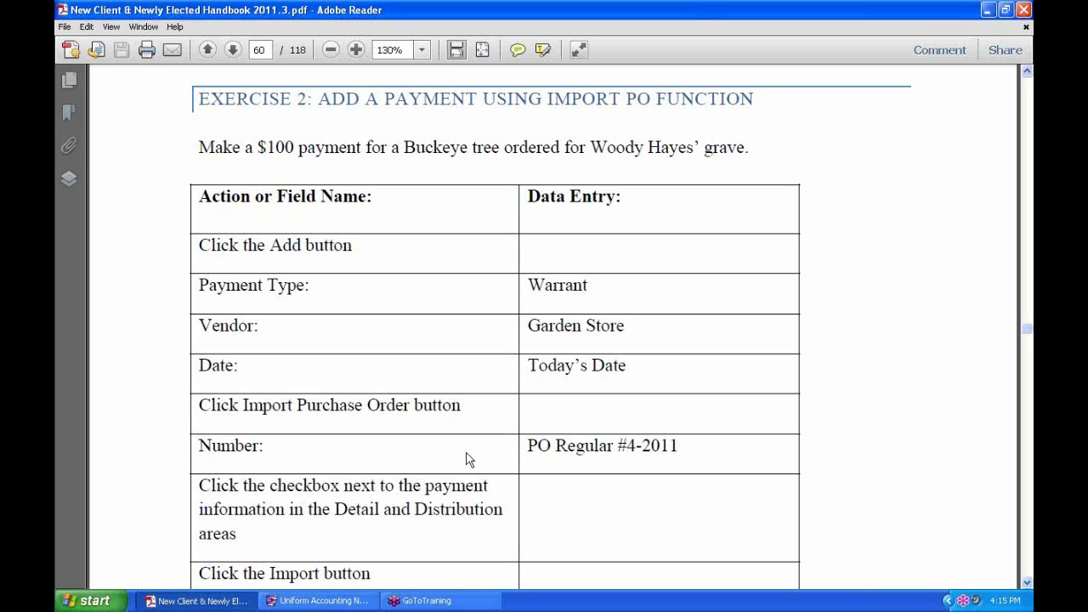
# Step: Switch back to Uniform Accounting Network, start a new manual payment and acknowledge the warrant number notice
pyautogui.click(319, 600)
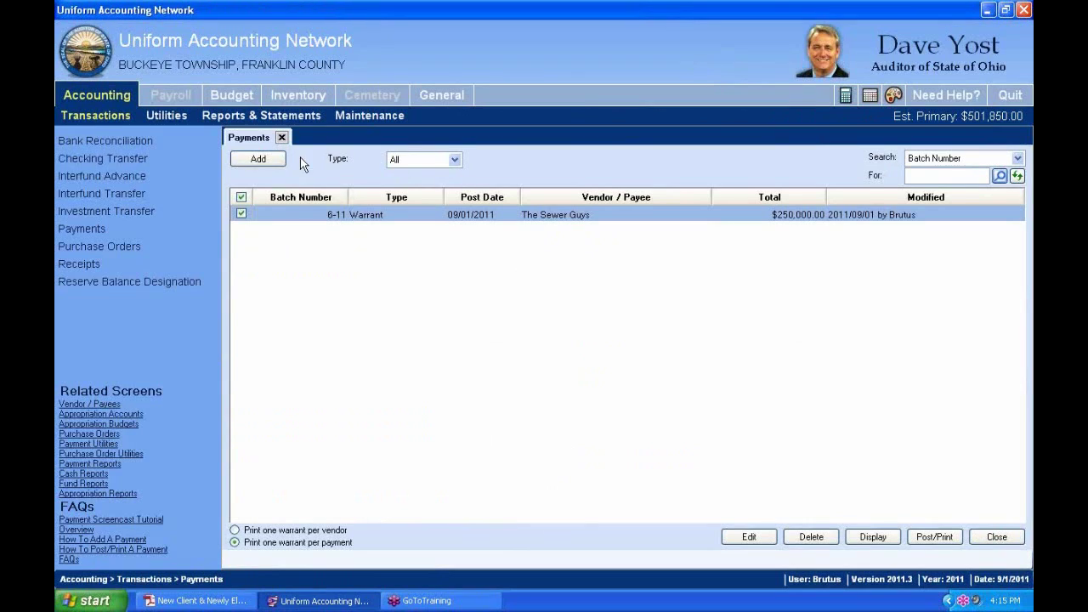
pyautogui.click(260, 160)
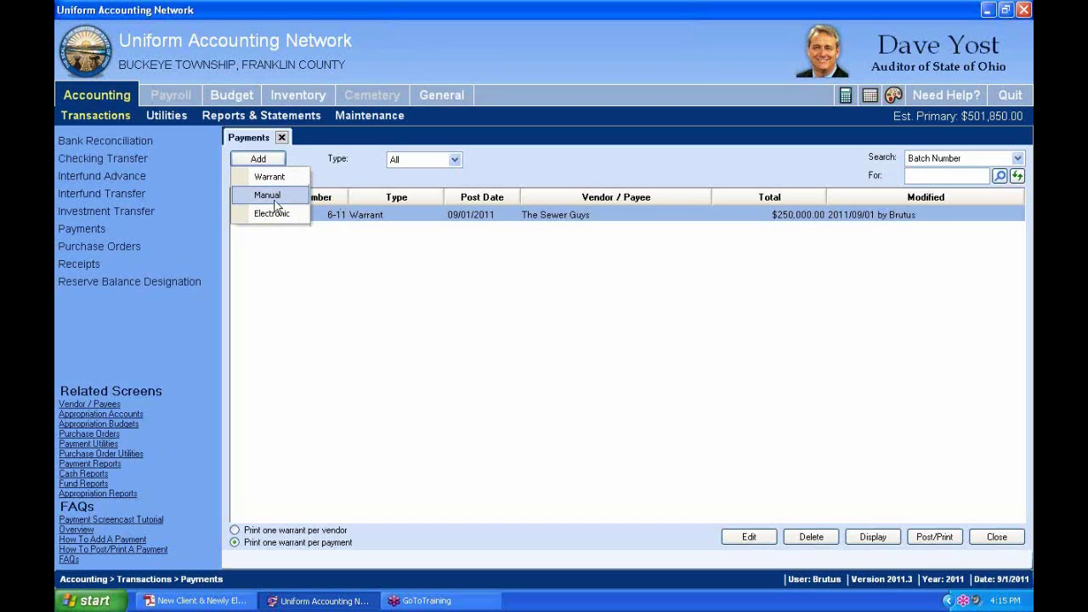
pyautogui.click(276, 204)
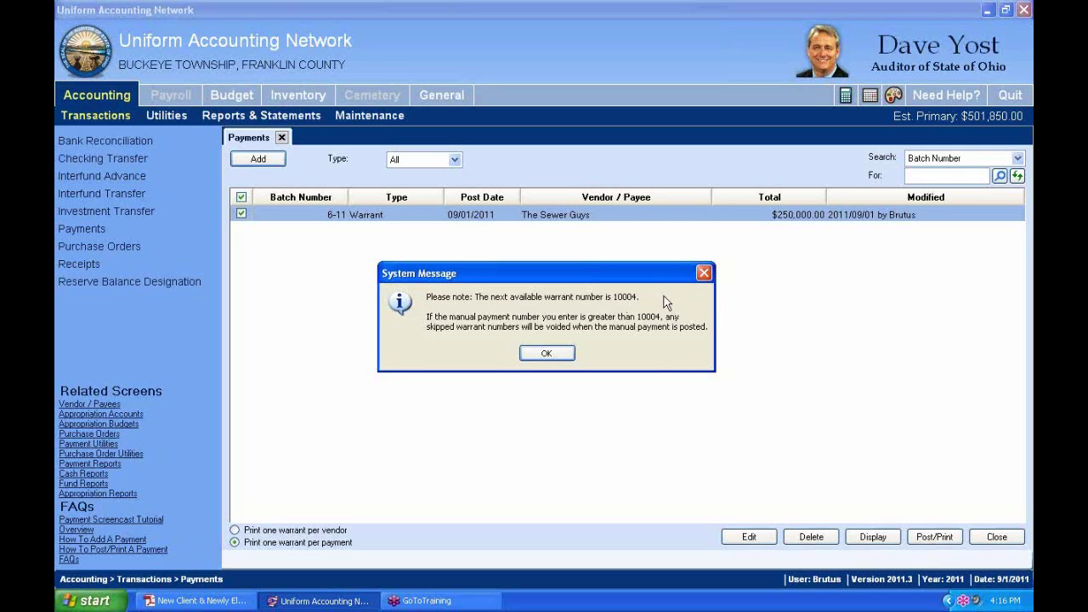
pyautogui.click(564, 355)
pyautogui.click(557, 355)
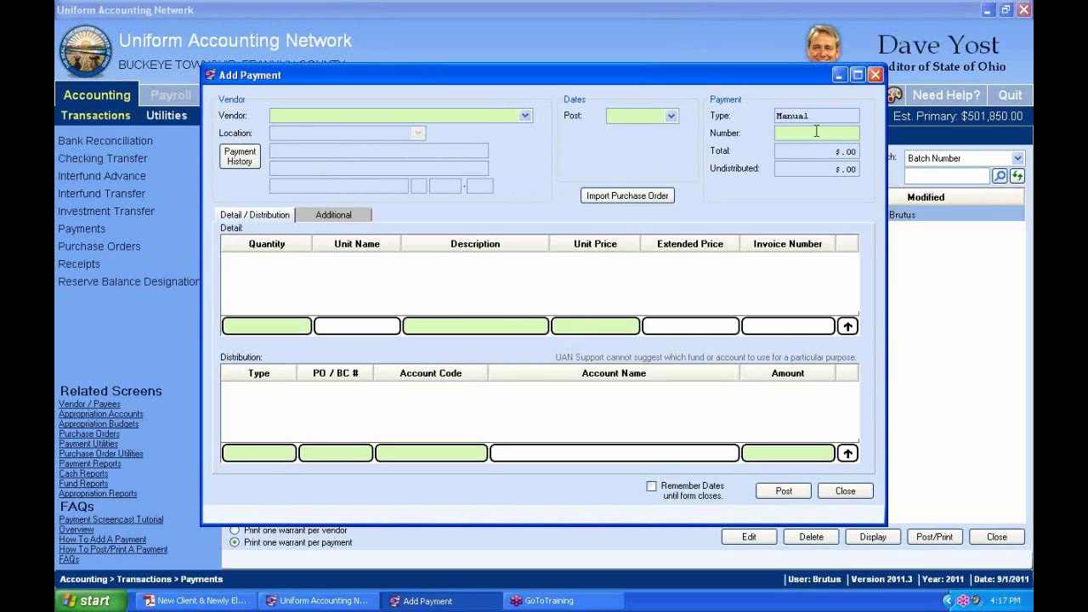
# Step: Enter 10004 as the manual payment's number and set its post date to 09/01/2011
pyautogui.write('10004')
pyautogui.click(670, 116)
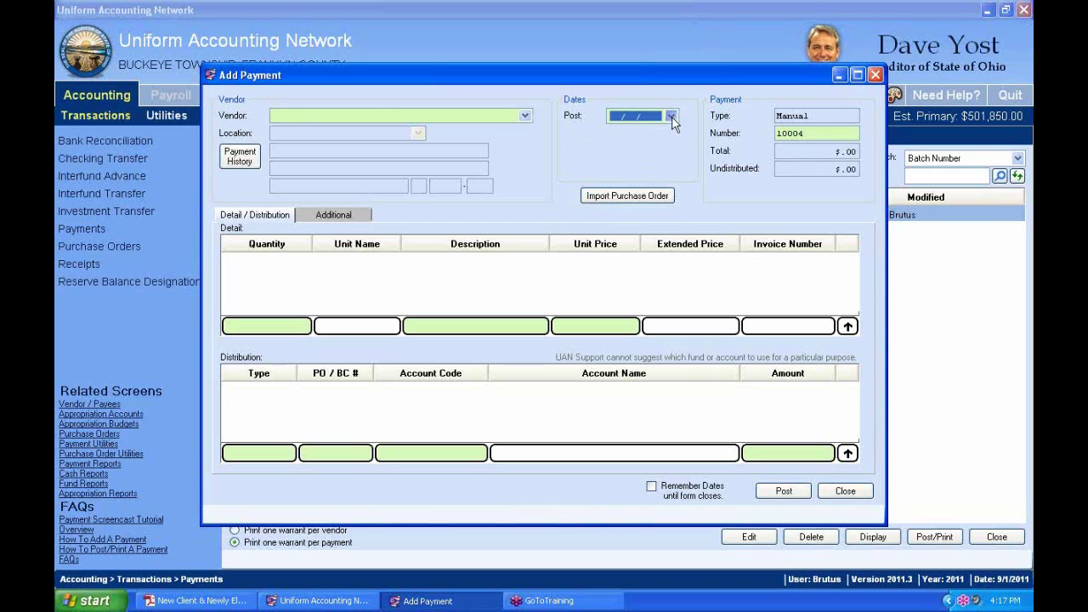
pyautogui.click(563, 248)
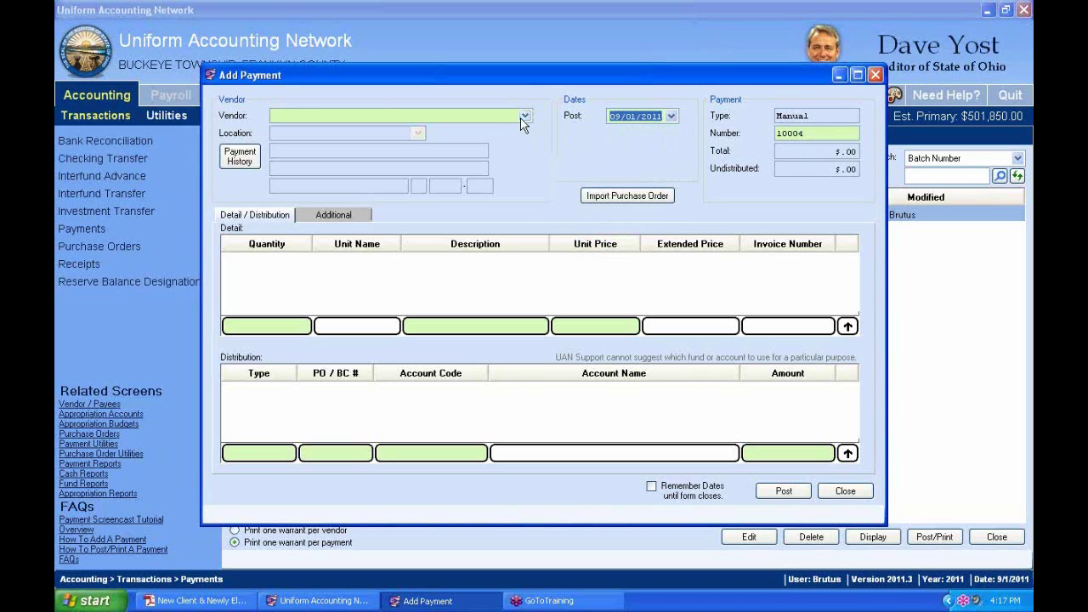
# Step: Try 08/31/2011 as the post date and list the vendors for the manual payment
pyautogui.click(670, 117)
pyautogui.click(617, 182)
pyautogui.click(525, 116)
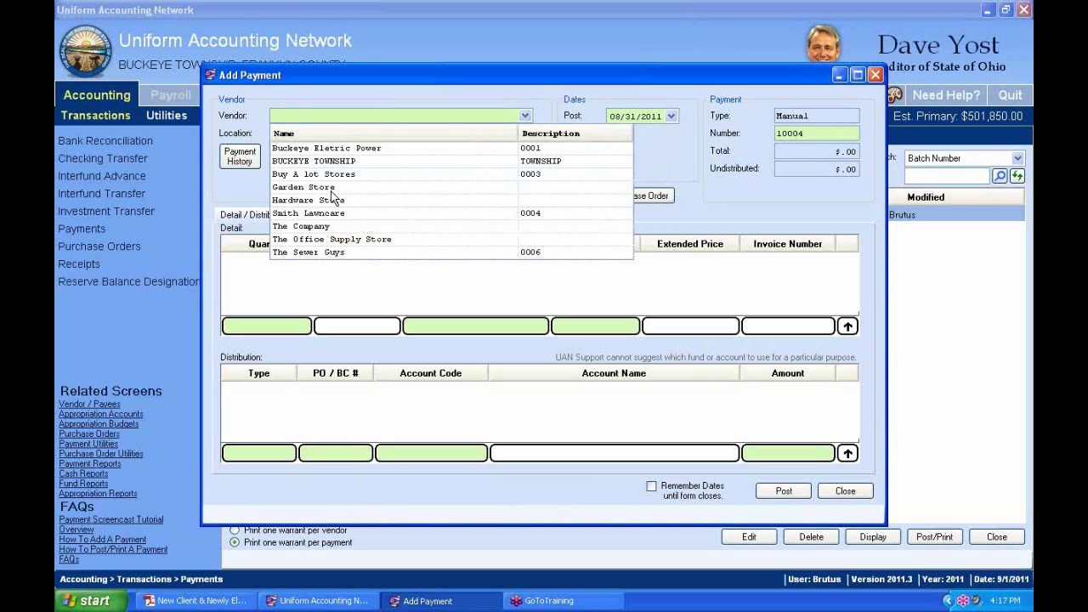
# Step: Set the manual payment's post date to today's date, 09/01/2011, and choose Garden Store as the vendor
pyautogui.click(670, 116)
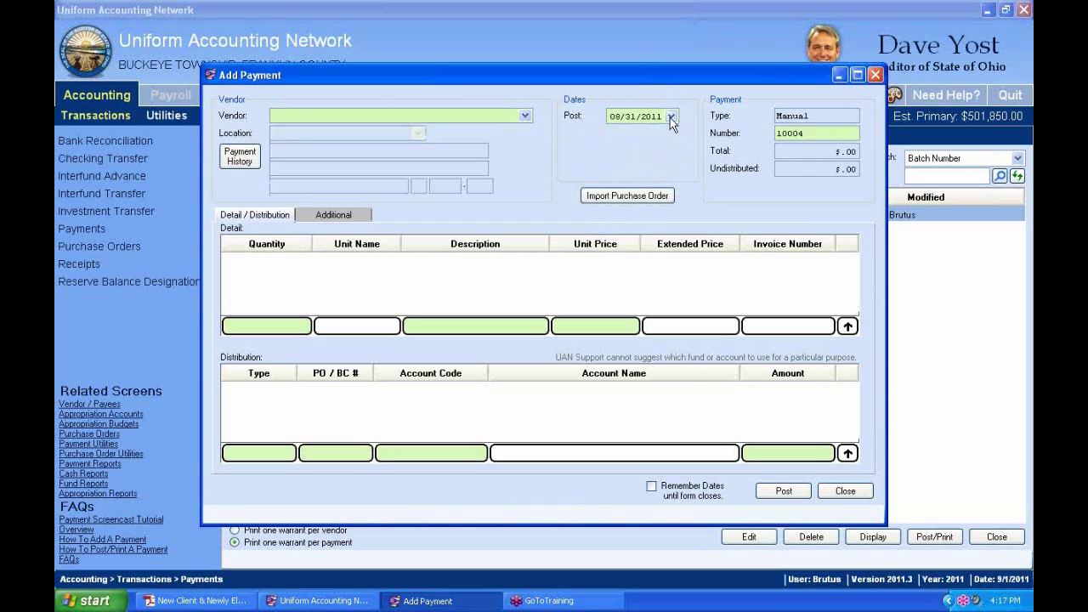
pyautogui.click(670, 118)
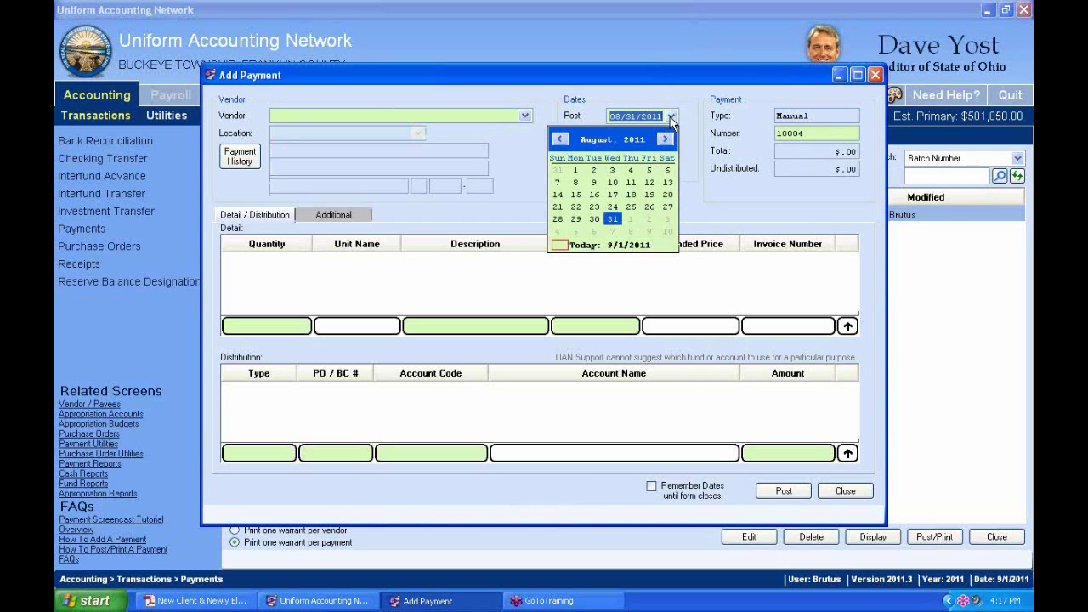
pyautogui.click(561, 247)
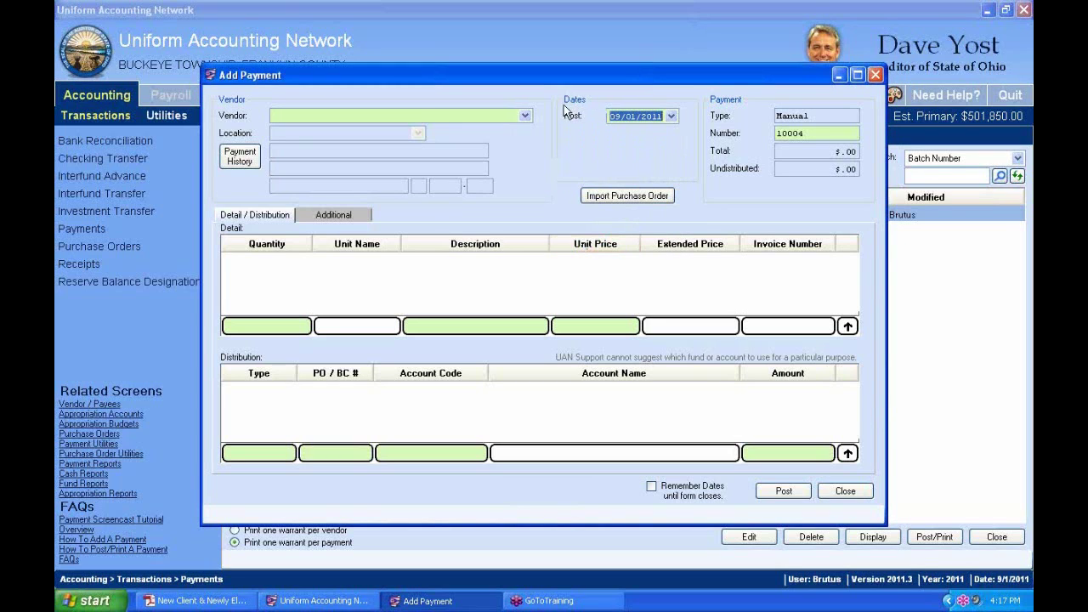
pyautogui.click(672, 117)
pyautogui.click(578, 244)
pyautogui.click(525, 116)
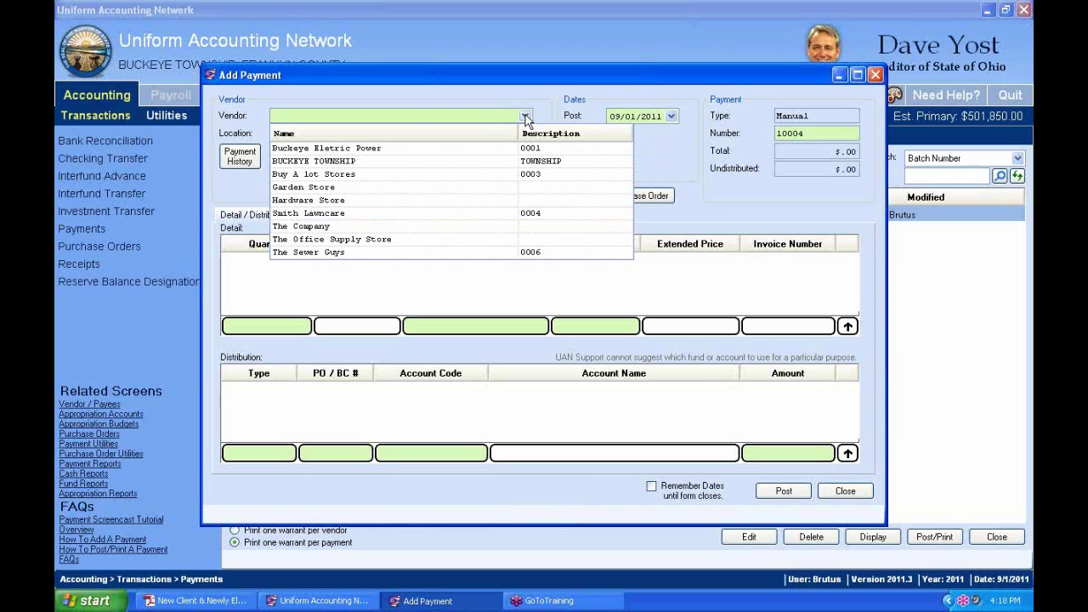
pyautogui.click(332, 190)
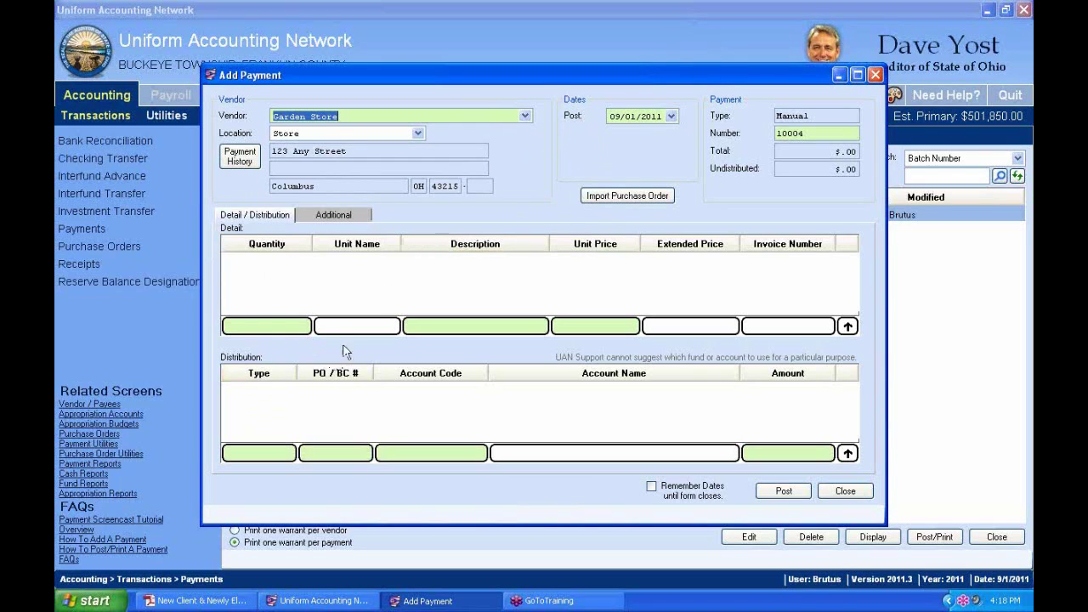
# Step: Try adding a PO distribution line for purchase order 4-2011 directly in the payment, and discard the line
pyautogui.click(289, 453)
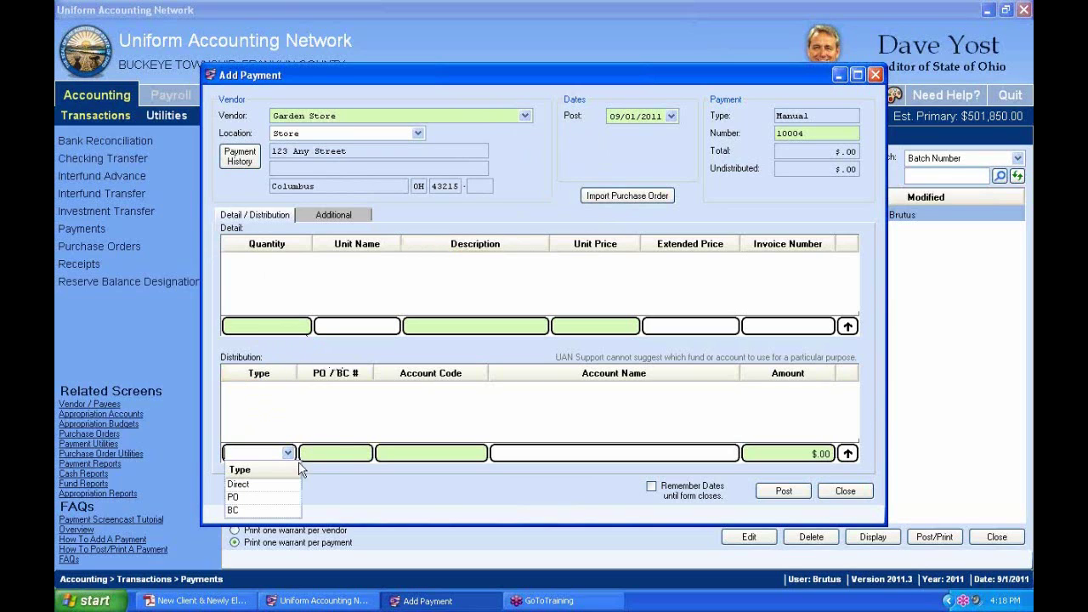
pyautogui.click(267, 496)
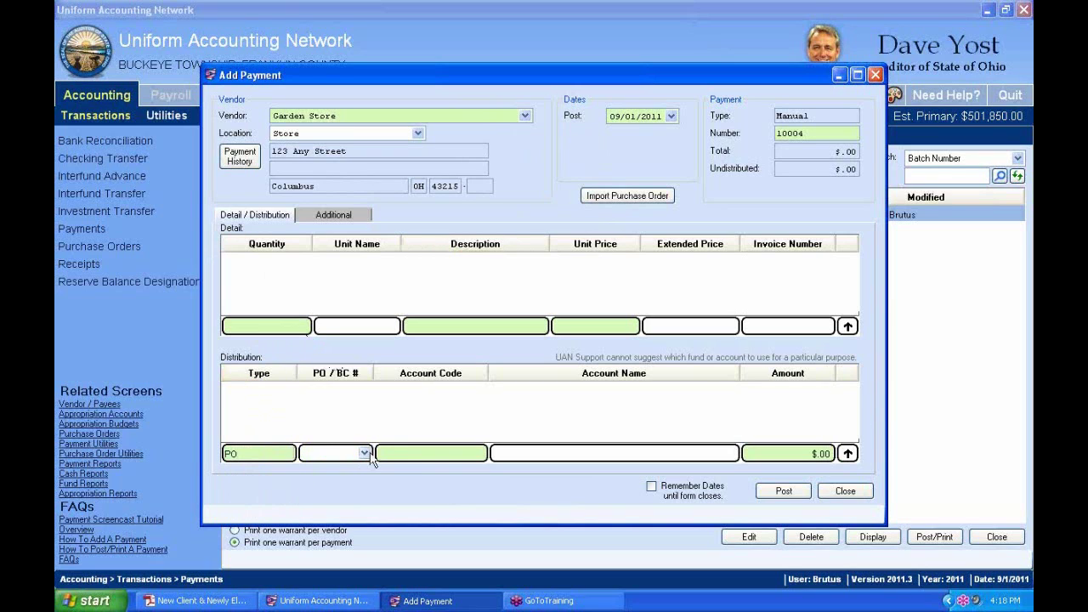
pyautogui.click(366, 454)
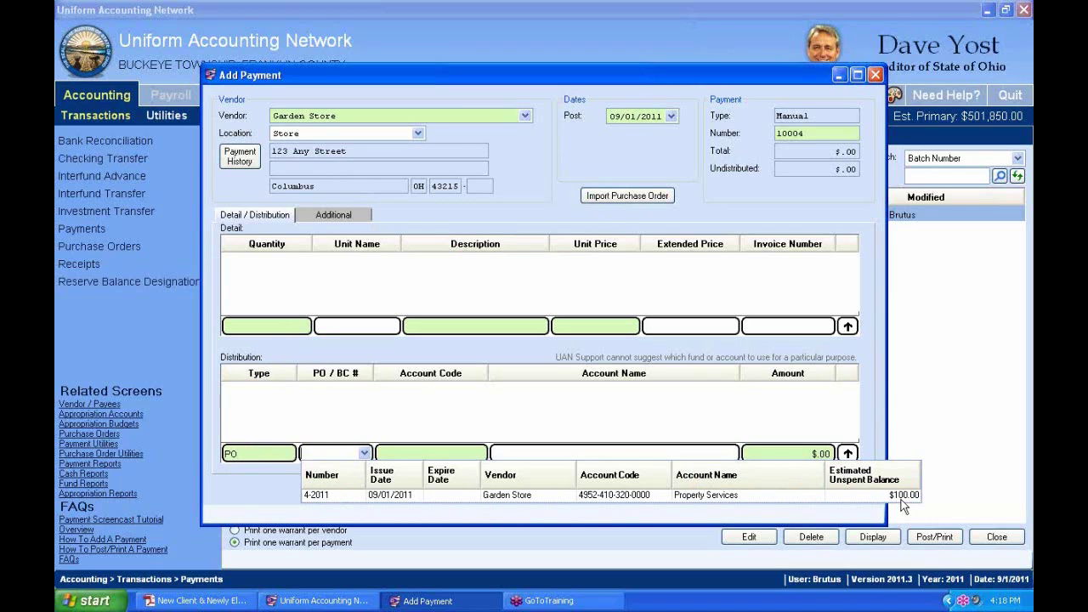
pyautogui.click(567, 497)
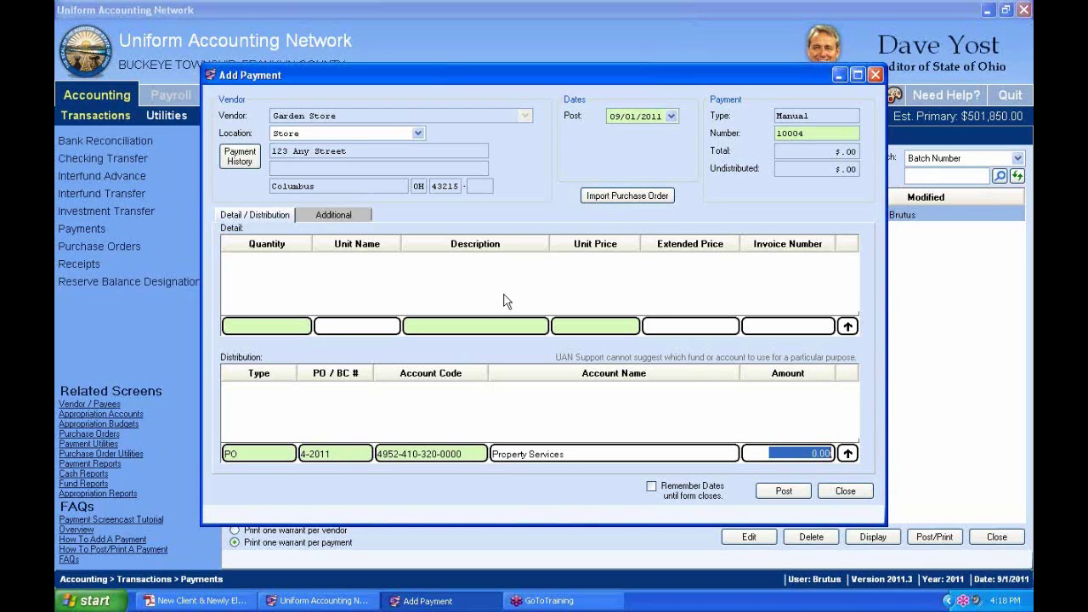
pyautogui.press('Escape')
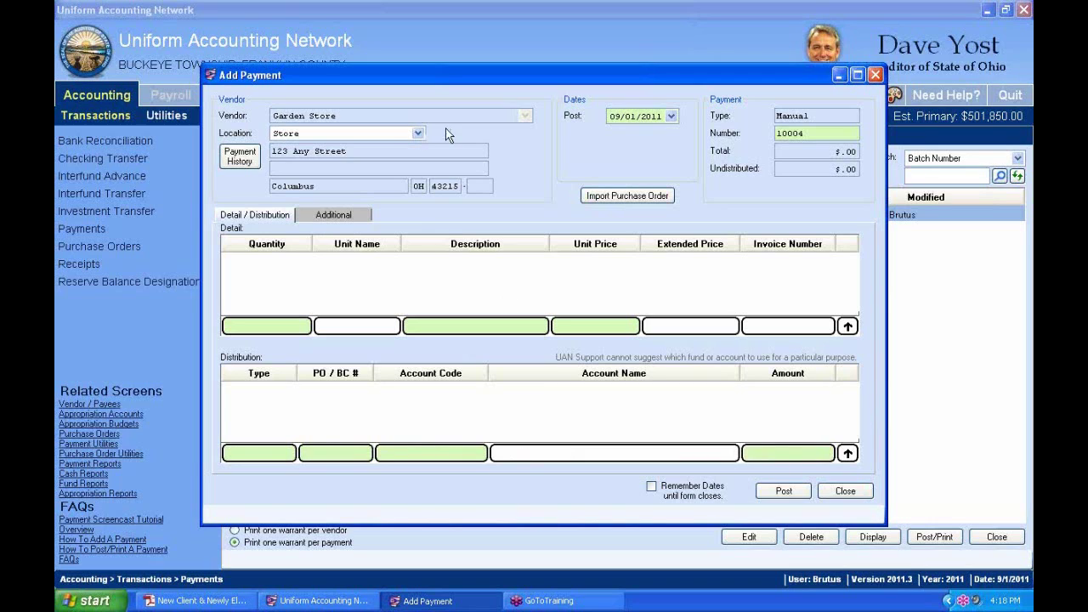
# Step: Open the purchase order import for the Garden Store payment and set its purchase type to PO Regular
pyautogui.click(629, 197)
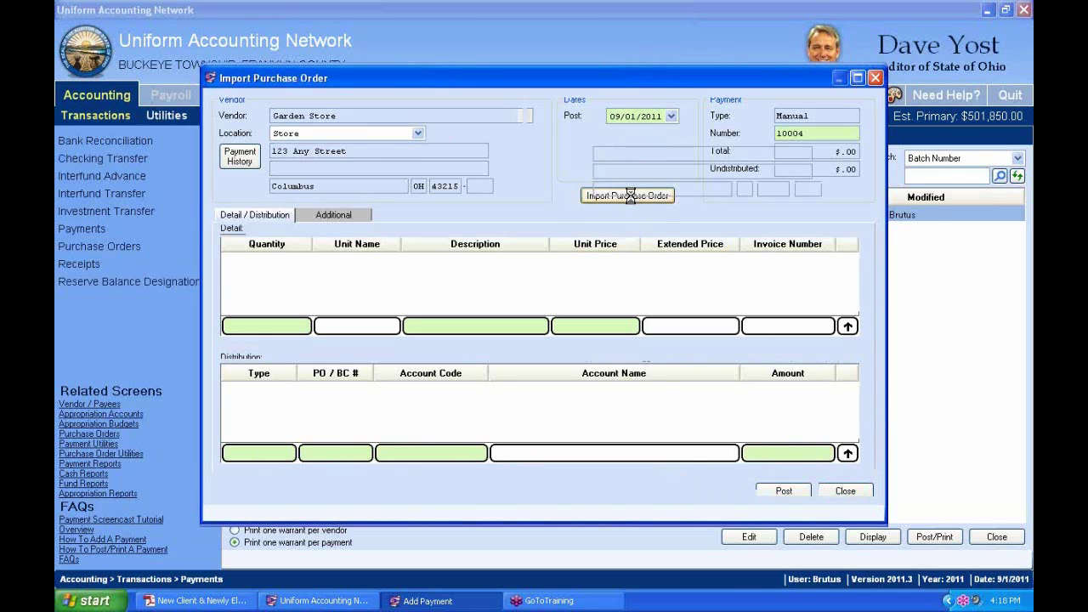
pyautogui.moveTo(655, 89); pyautogui.dragTo(768, 39)
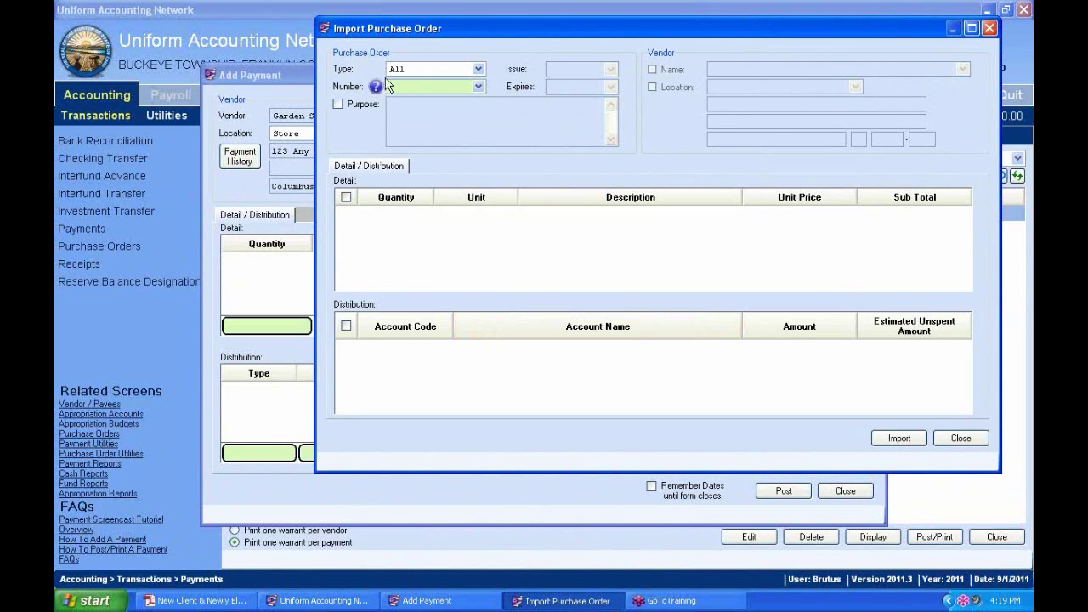
pyautogui.click(478, 69)
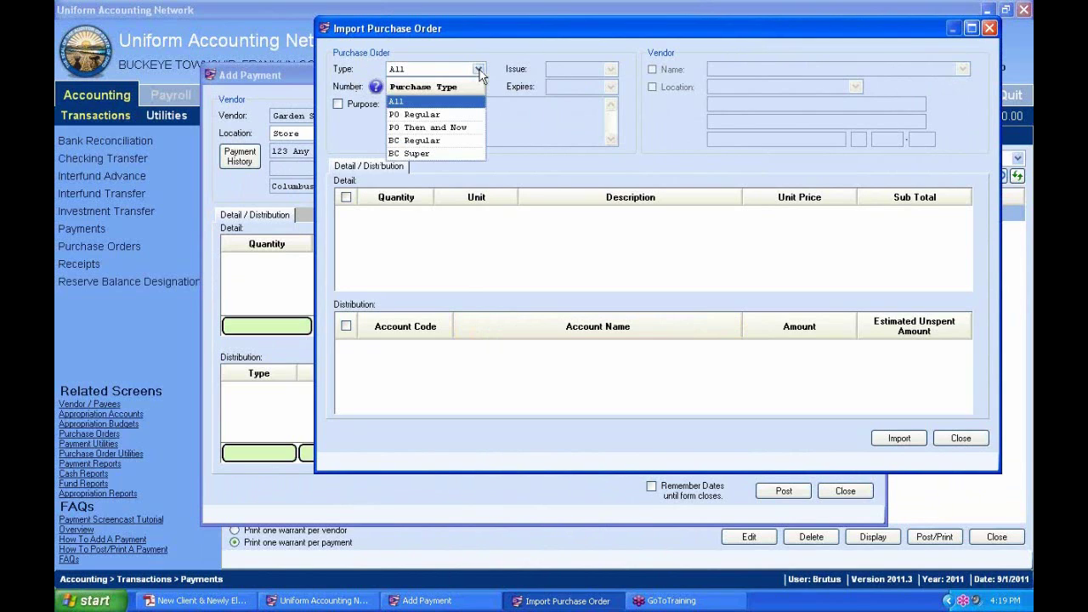
pyautogui.click(423, 115)
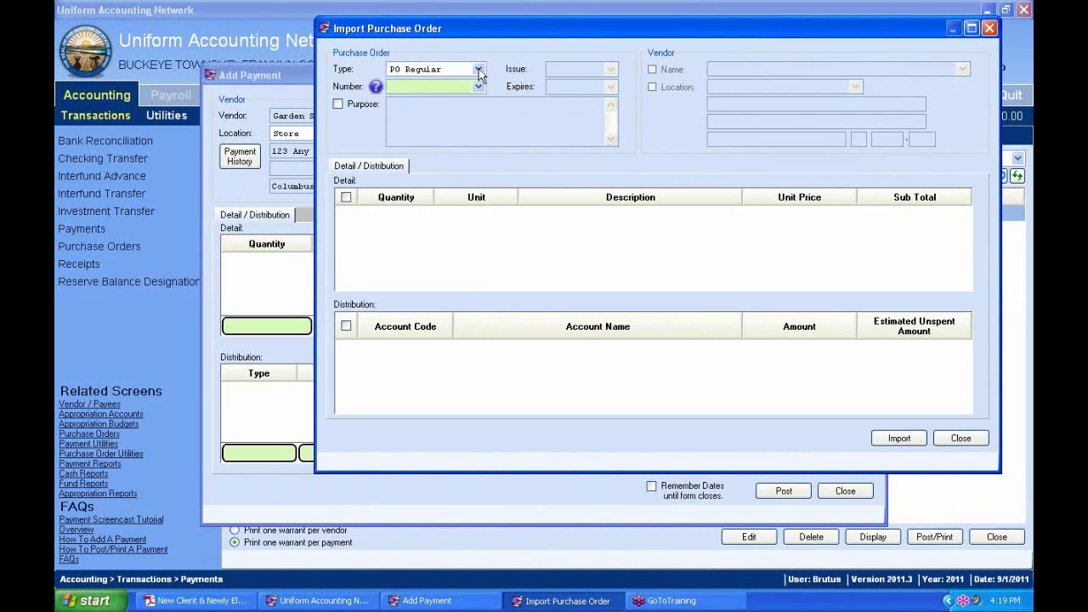
pyautogui.click(477, 69)
pyautogui.click(520, 27)
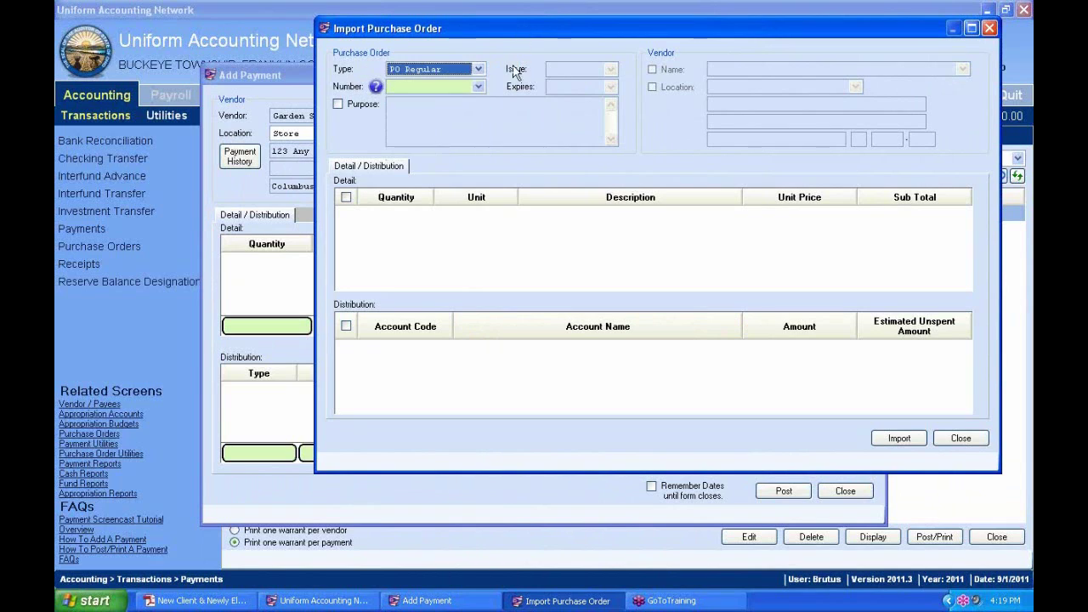
pyautogui.click(482, 71)
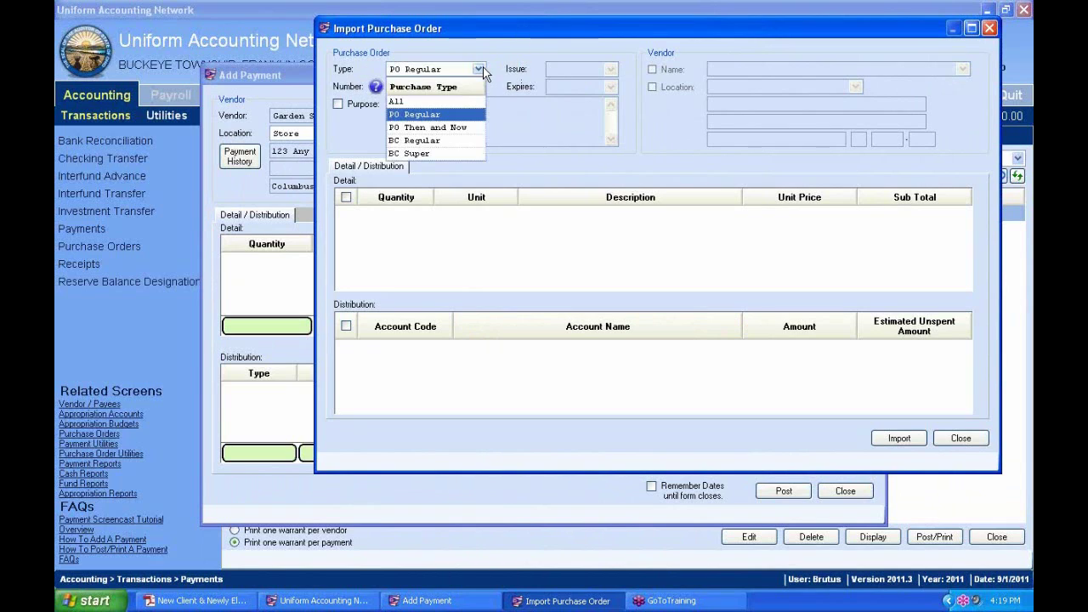
pyautogui.click(411, 114)
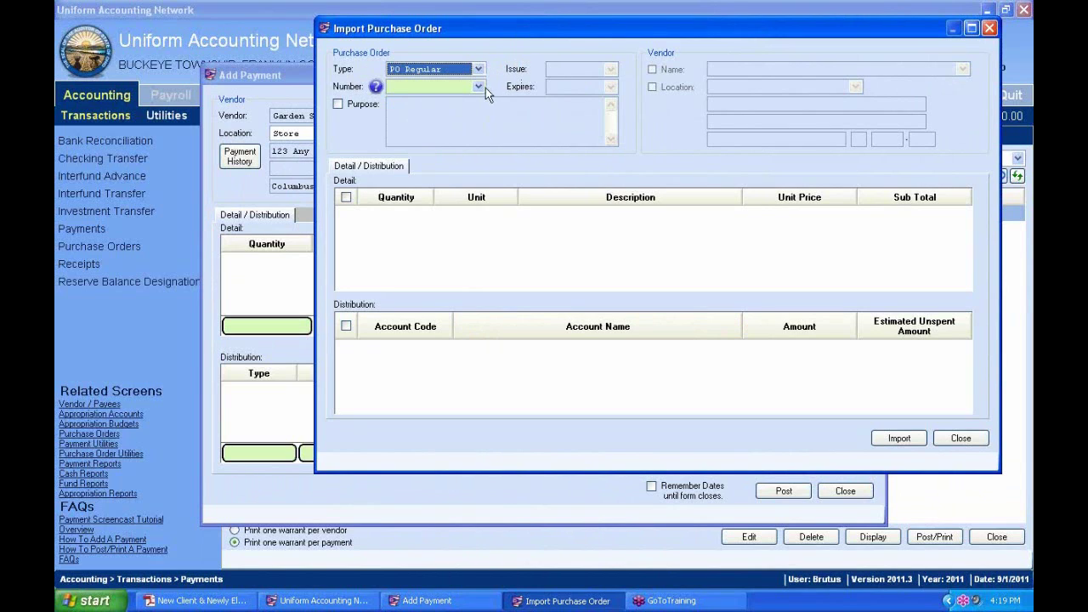
# Step: Choose purchase order 4-2011 for the import and close the import without bringing in any selections
pyautogui.click(478, 88)
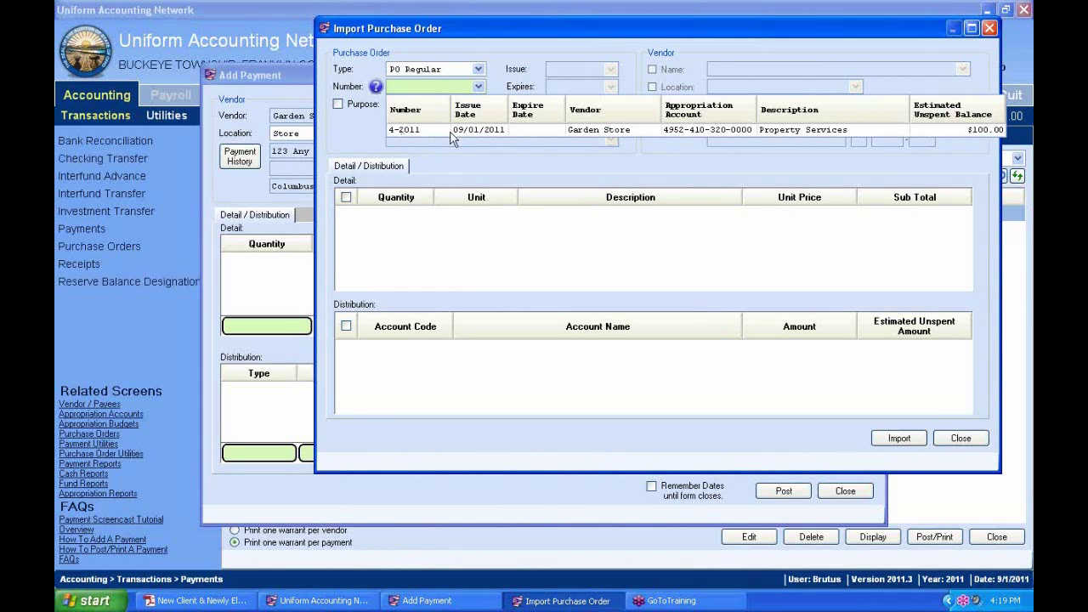
pyautogui.click(414, 133)
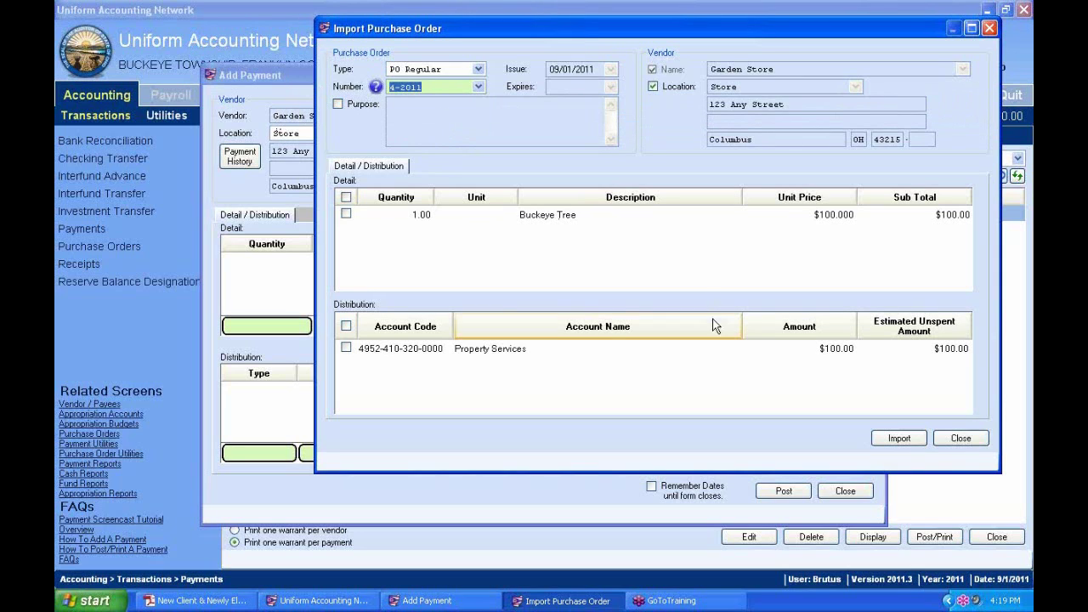
pyautogui.click(974, 442)
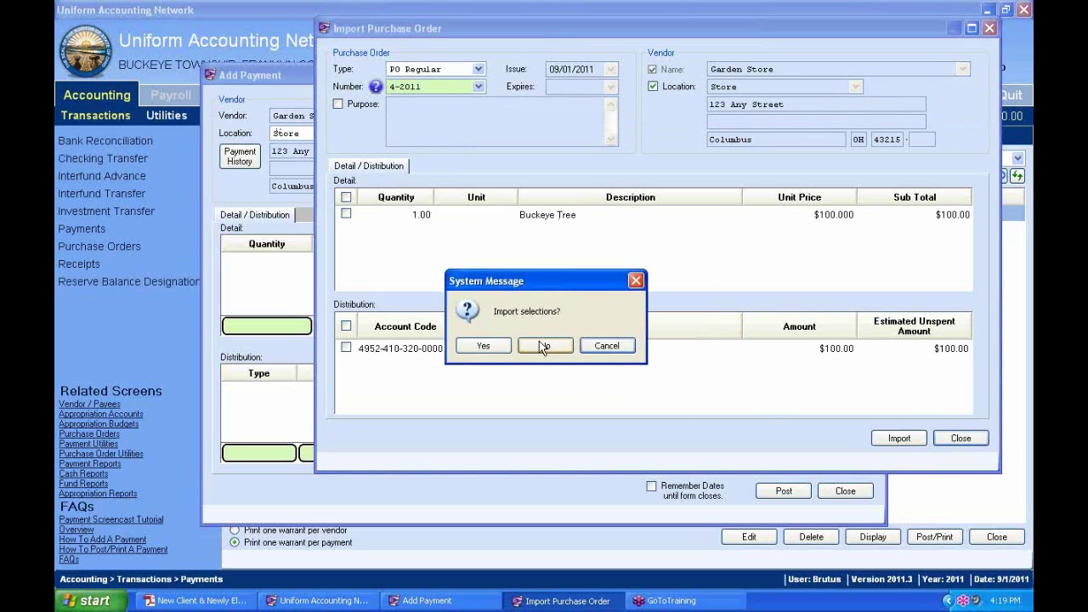
pyautogui.click(546, 346)
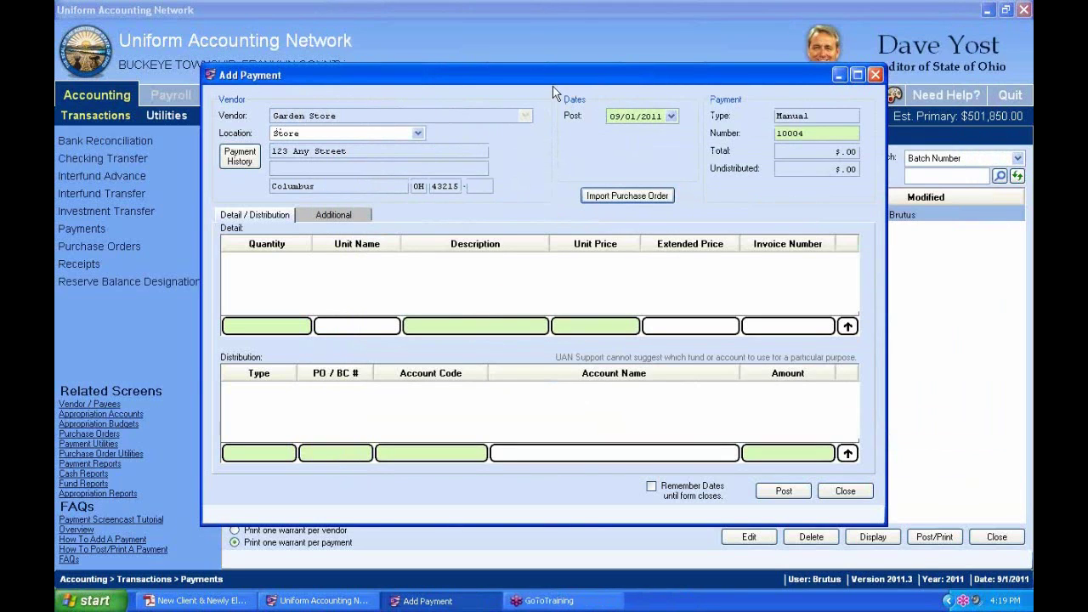
# Step: Reopen the purchase order import from the manual payment and reposition its window so that all of it is in view
pyautogui.moveTo(552, 85); pyautogui.dragTo(563, 54)
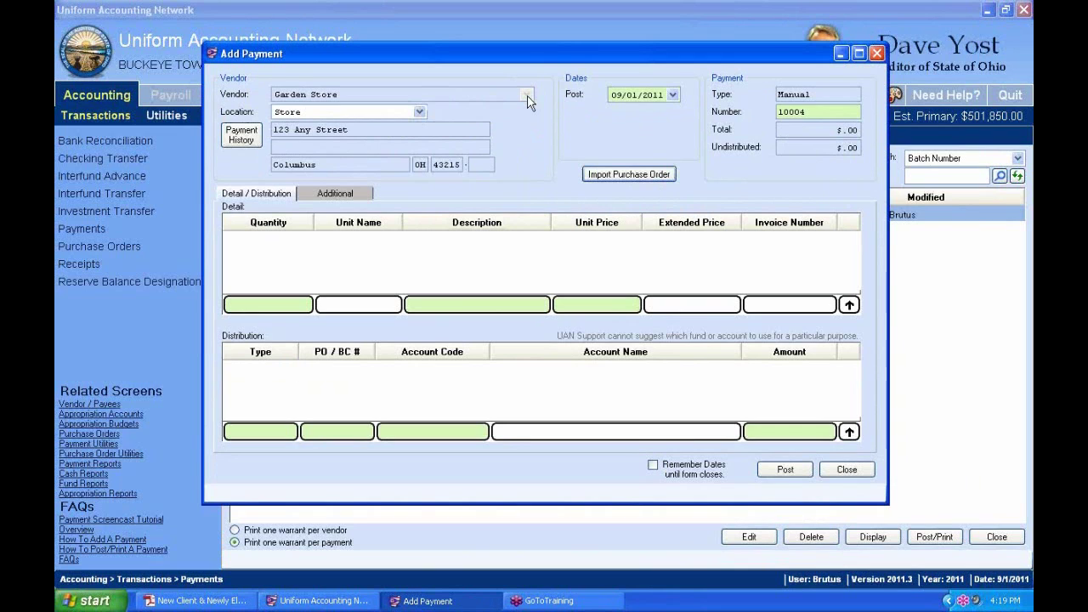
pyautogui.click(646, 175)
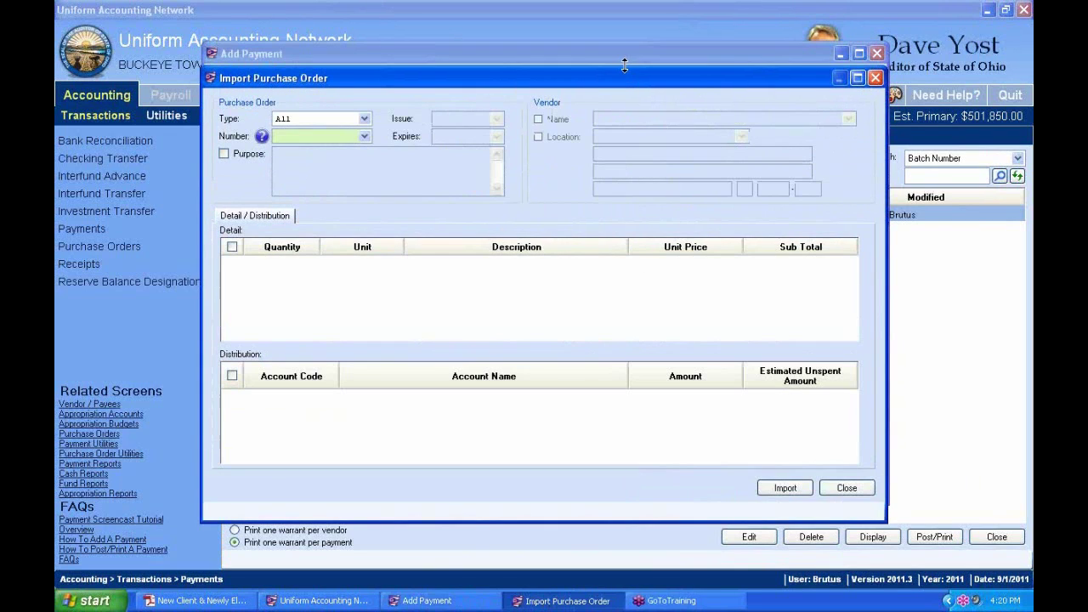
pyautogui.moveTo(620, 92); pyautogui.dragTo(561, 225)
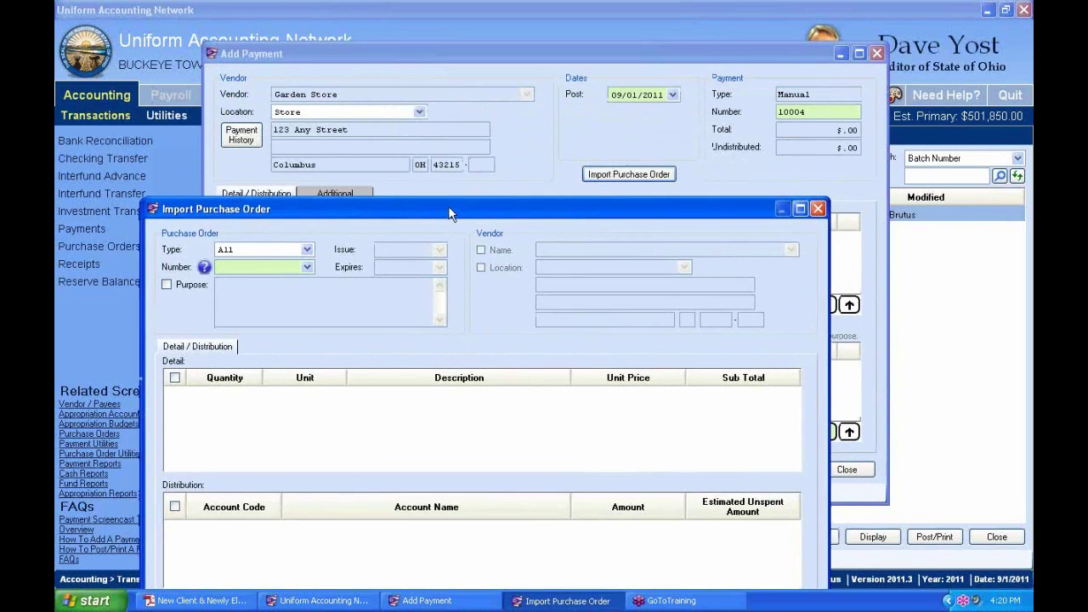
pyautogui.moveTo(448, 208); pyautogui.dragTo(563, 41)
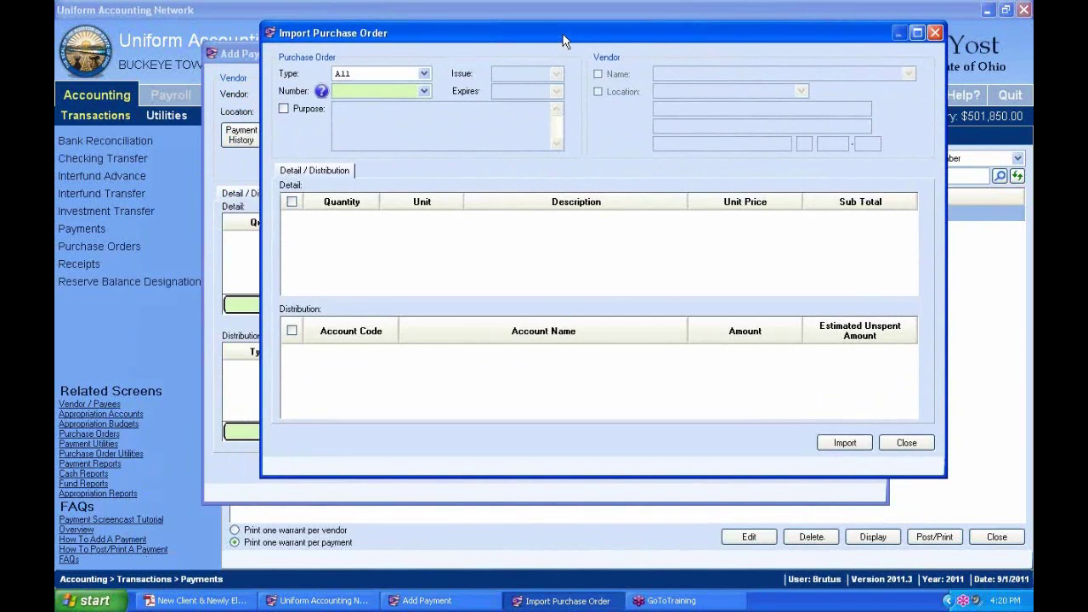
# Step: Try the BC Super and BC Regular purchase types and choose BC number 1-2011 for Office Supplies
pyautogui.click(423, 74)
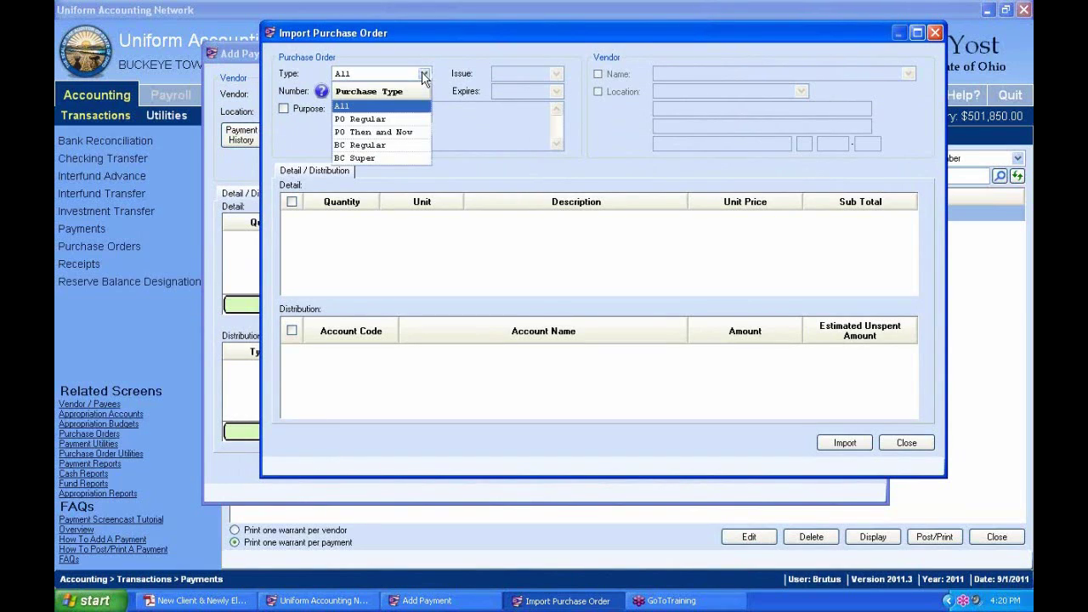
pyautogui.click(366, 158)
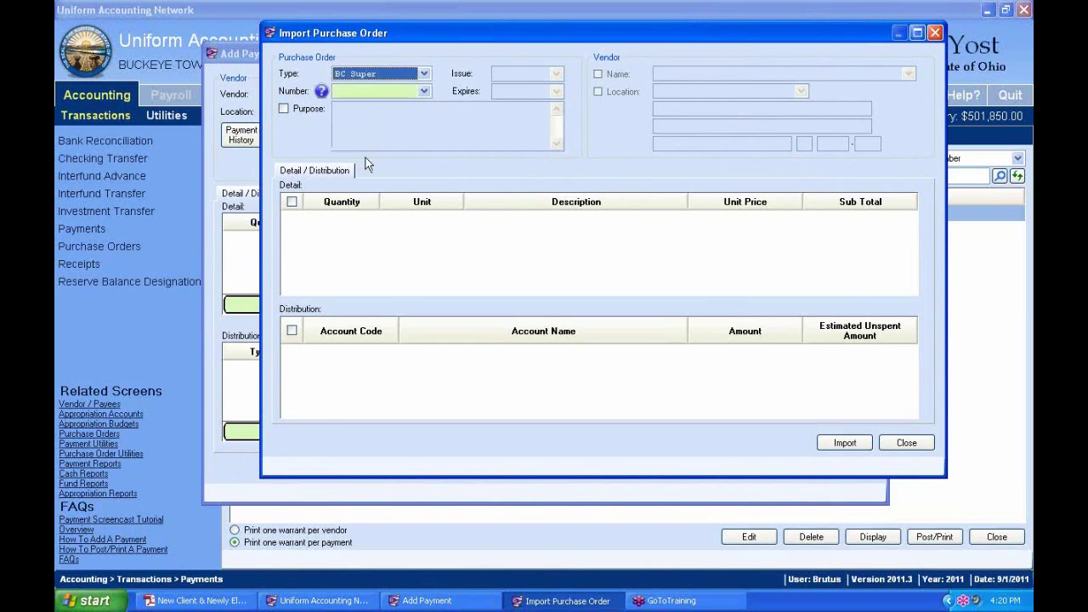
pyautogui.click(423, 91)
pyautogui.click(424, 75)
pyautogui.click(424, 74)
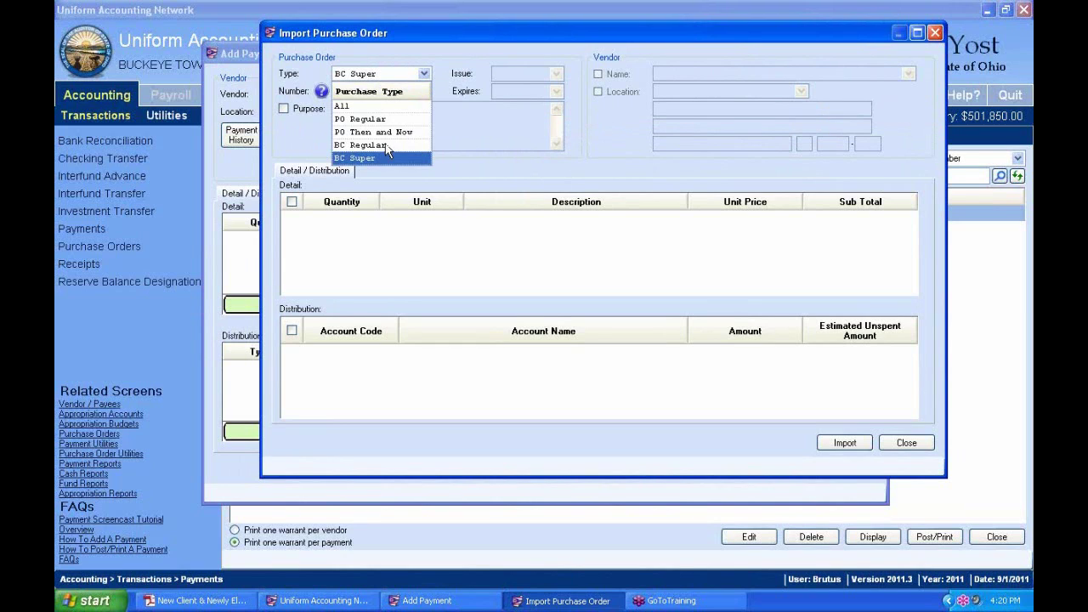
pyautogui.click(391, 144)
pyautogui.click(423, 91)
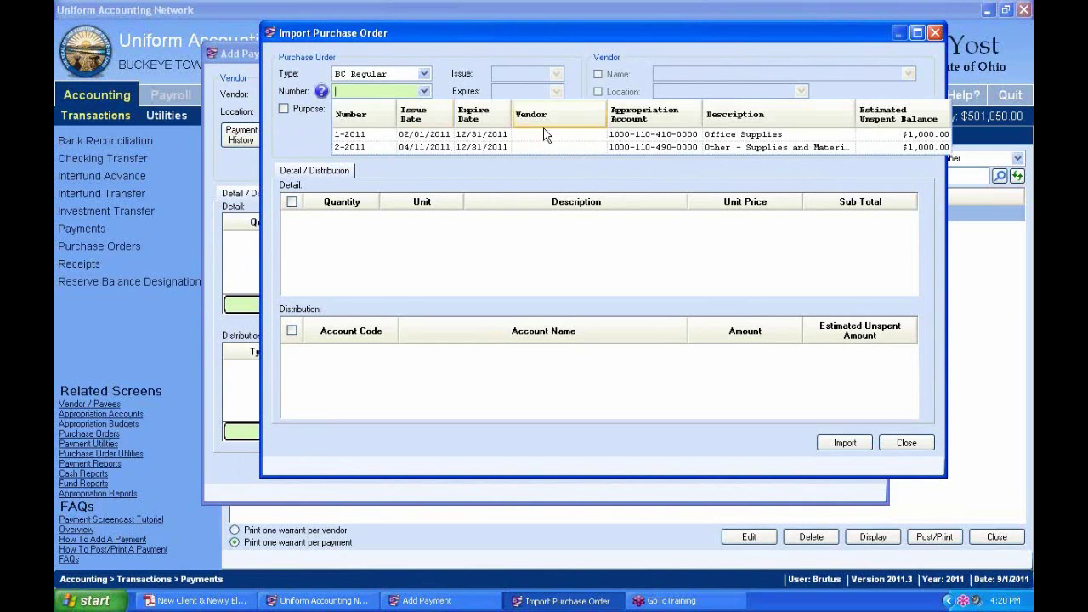
pyautogui.click(717, 134)
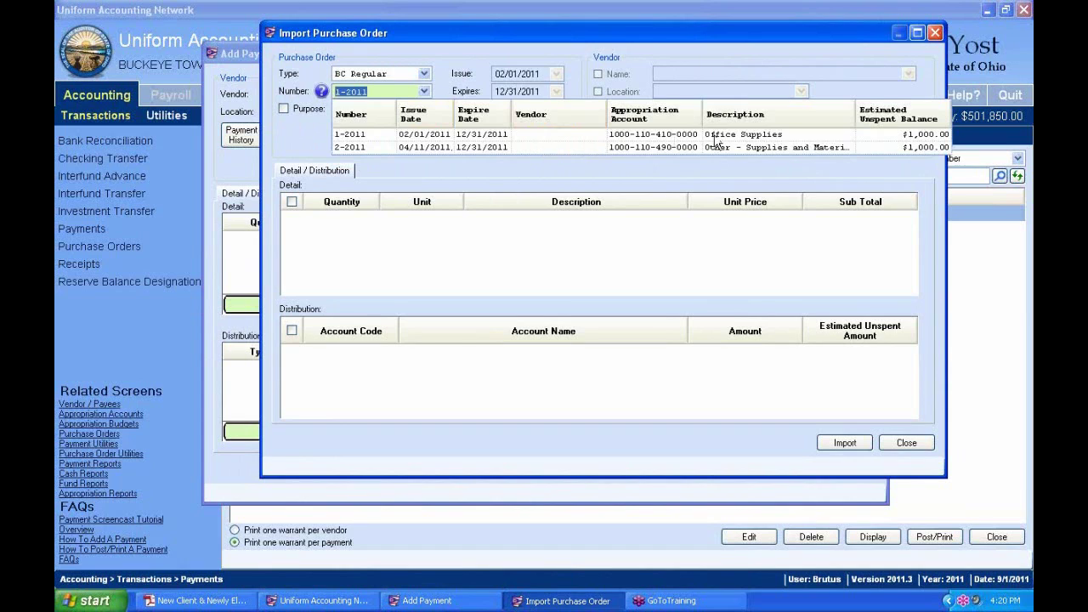
# Step: Set the import's purchase type to PO Regular and choose Garden Store purchase order 4-2011
pyautogui.click(424, 74)
pyautogui.click(366, 120)
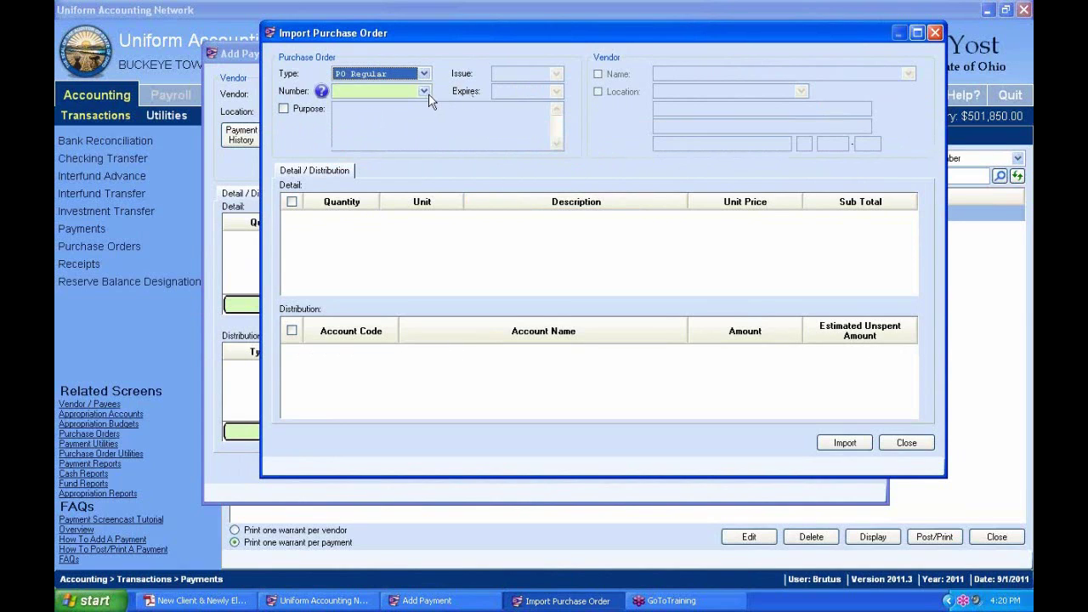
pyautogui.click(426, 94)
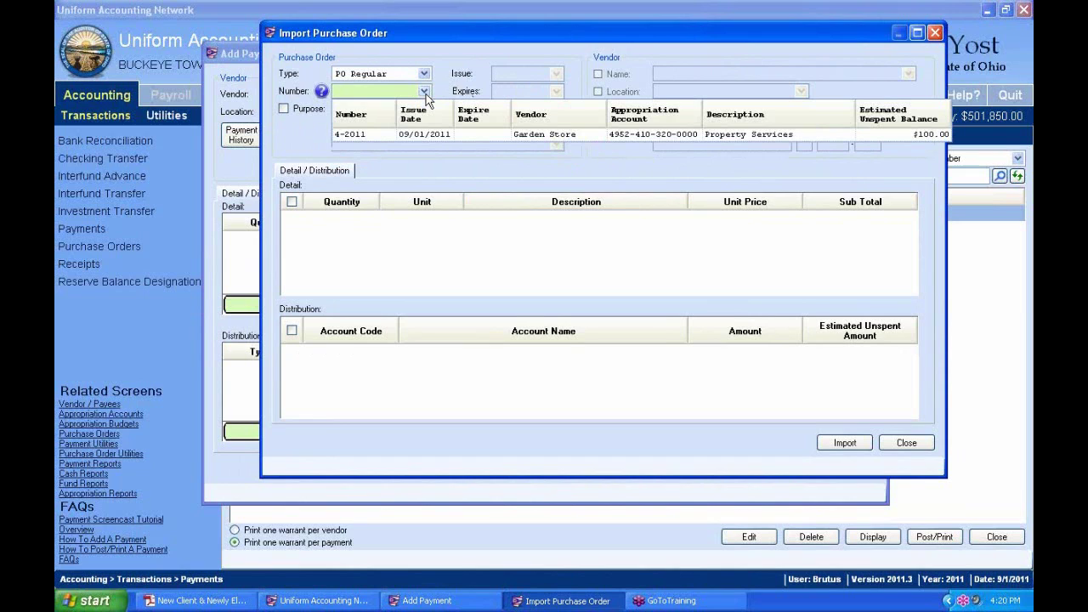
pyautogui.click(381, 136)
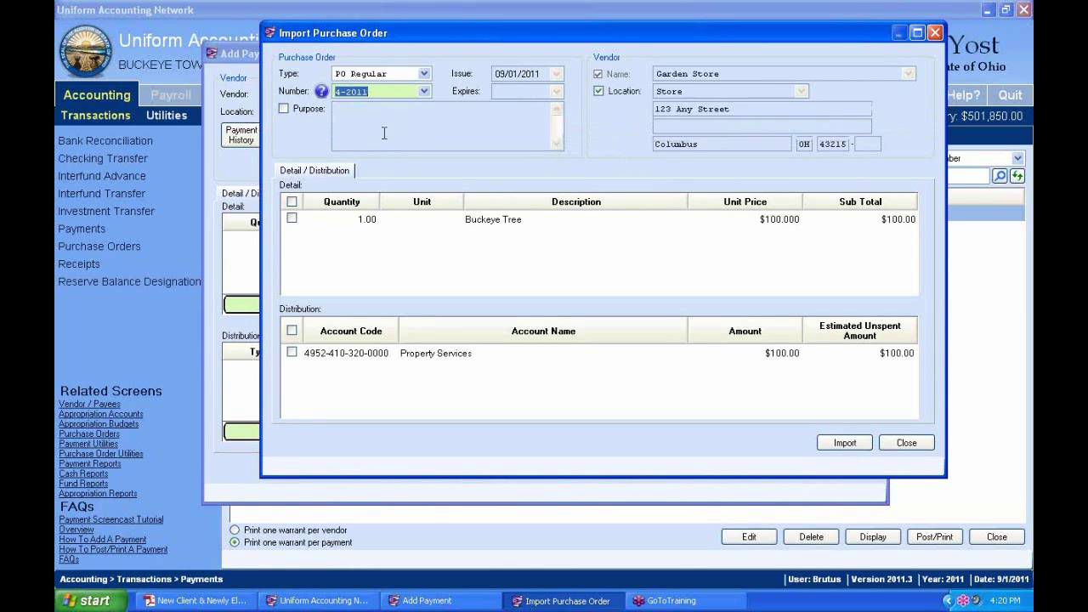
# Step: Read the help on purchase orders missing from the number list, and select 4-2011 again
pyautogui.click(322, 93)
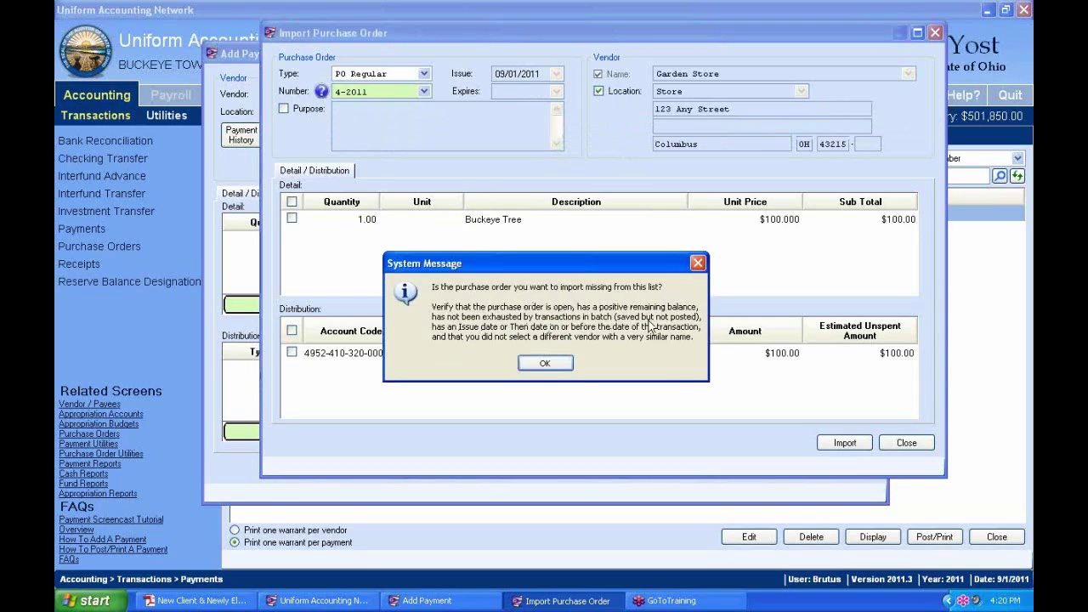
pyautogui.click(545, 364)
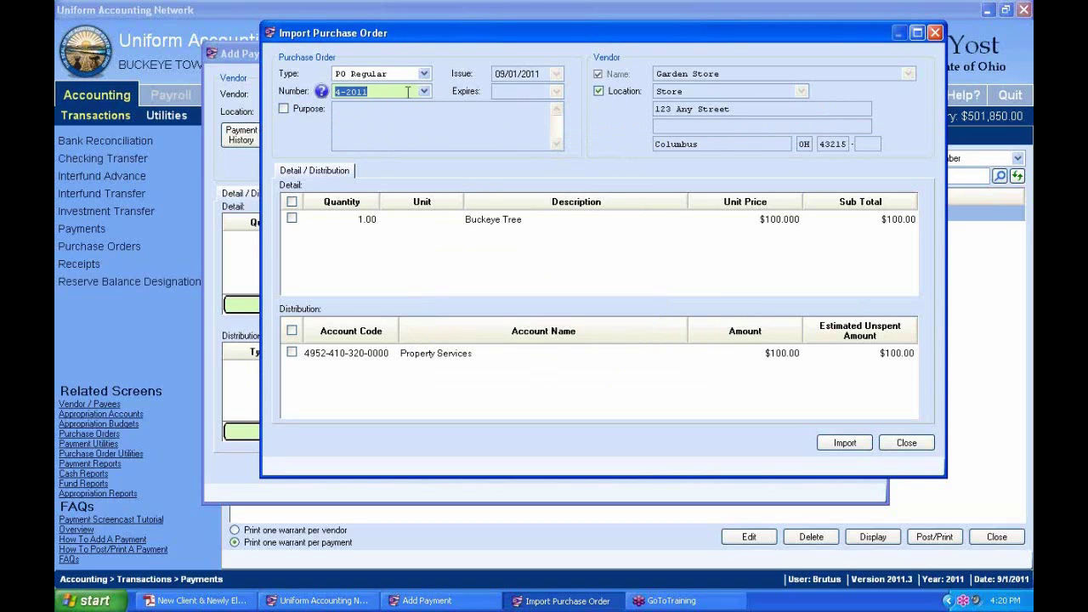
pyautogui.click(408, 91)
pyautogui.click(423, 91)
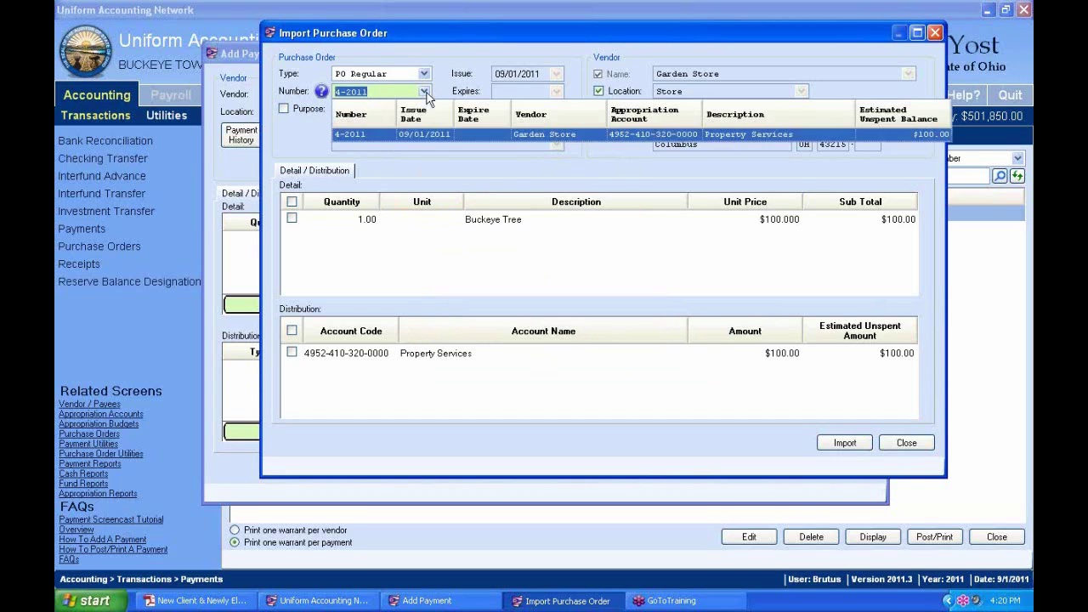
pyautogui.click(578, 138)
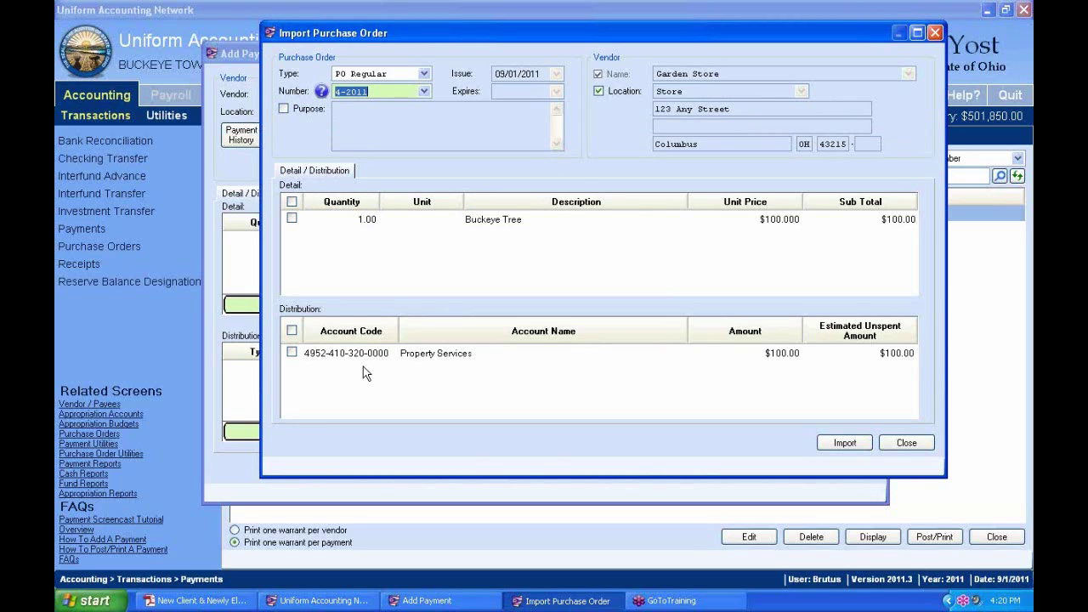
# Step: Mark the Buckeye Tree detail line and the Property Services distribution line for import, keeping the vendor location included
pyautogui.click(291, 203)
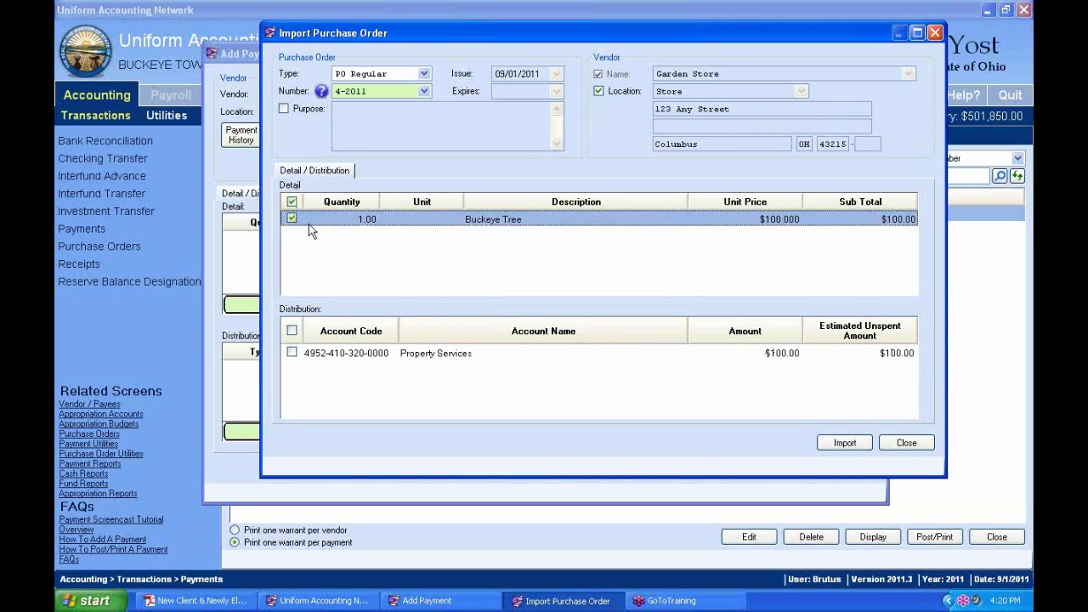
pyautogui.click(291, 330)
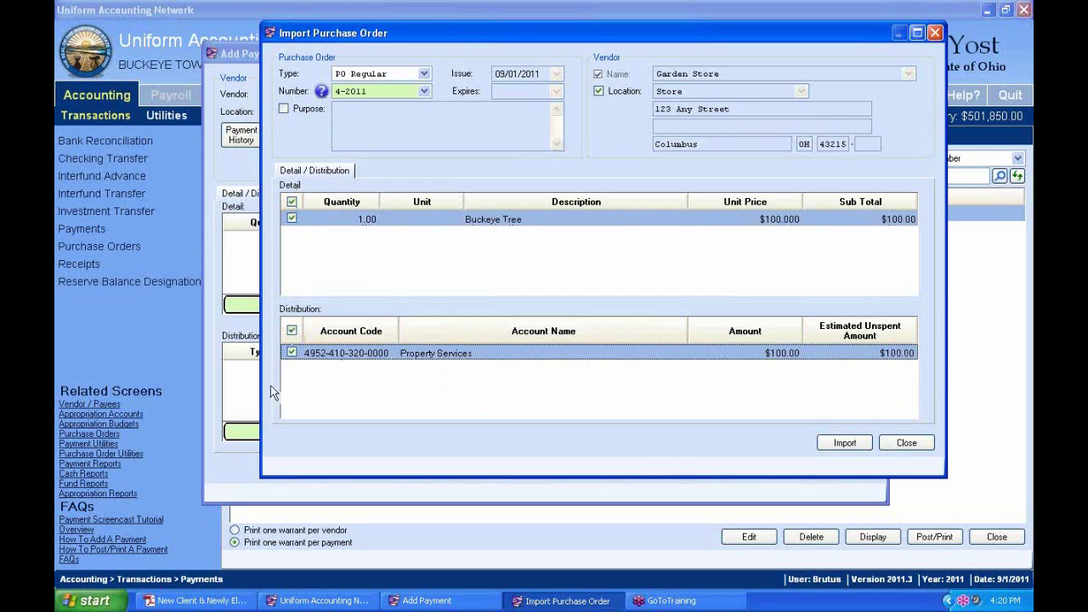
pyautogui.click(292, 332)
pyautogui.click(292, 332)
pyautogui.click(599, 91)
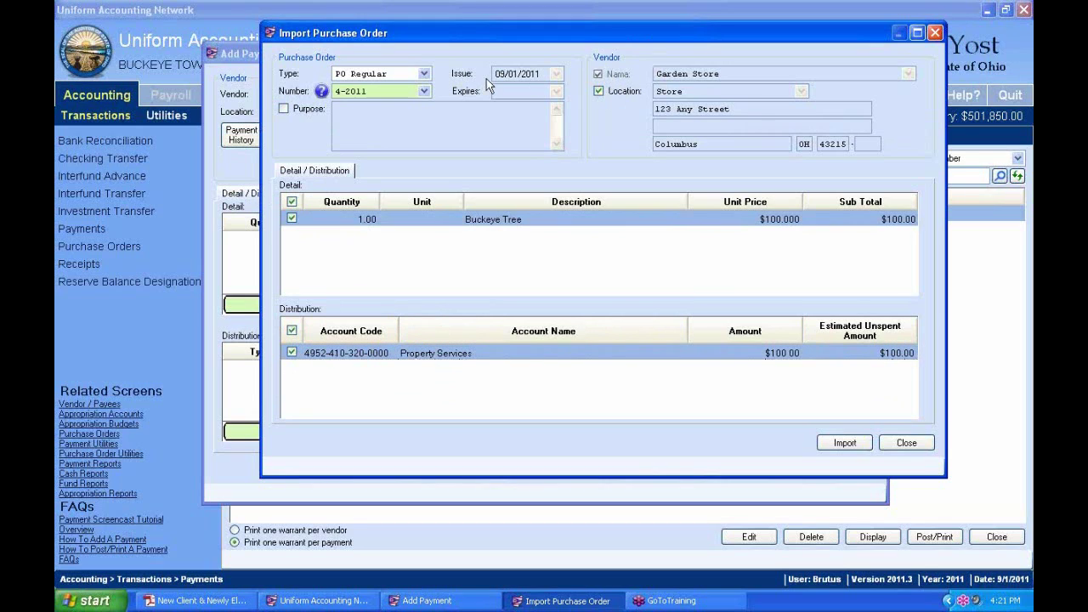
# Step: Import the marked lines of purchase order 4-2011 into the Garden Store payment without its purpose
pyautogui.click(284, 110)
pyautogui.click(284, 110)
pyautogui.click(856, 446)
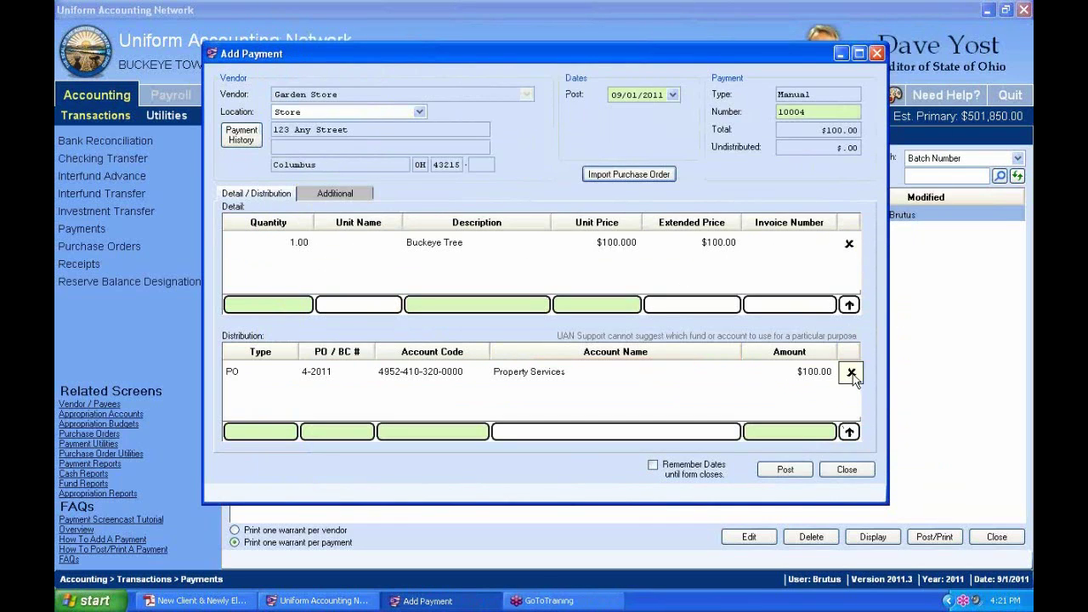
# Step: Try a unit price of $95 on the Buckeye Tree detail line
pyautogui.click(624, 245)
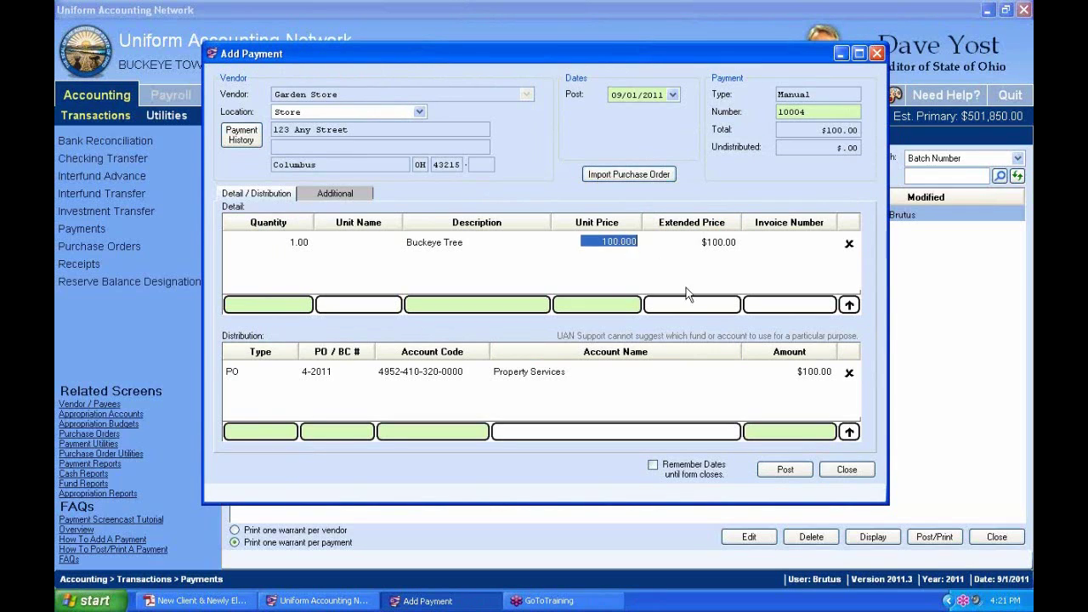
pyautogui.write('95')
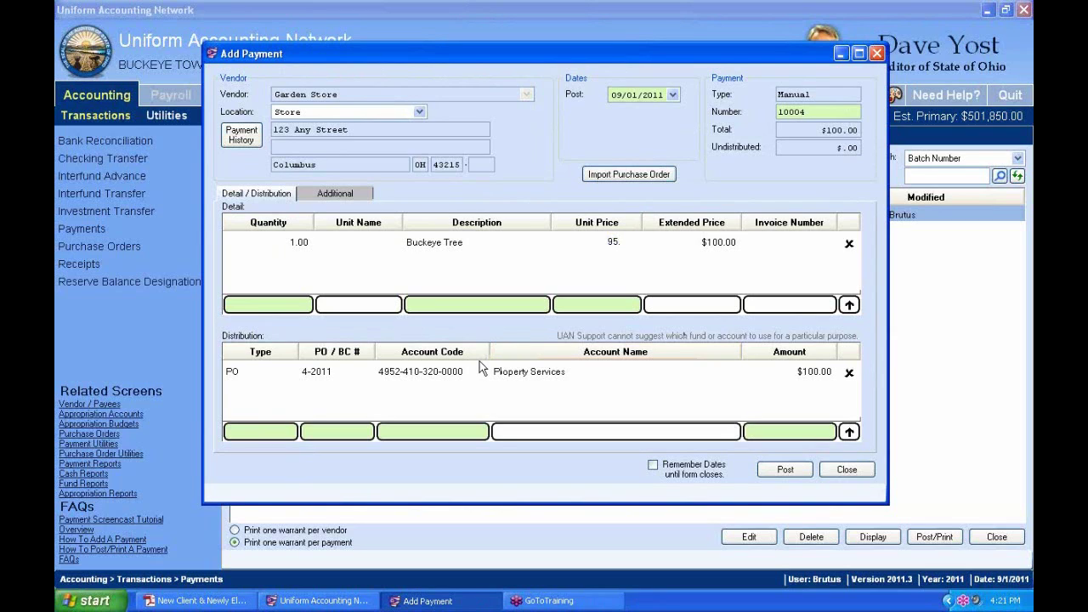
pyautogui.press('Tab')
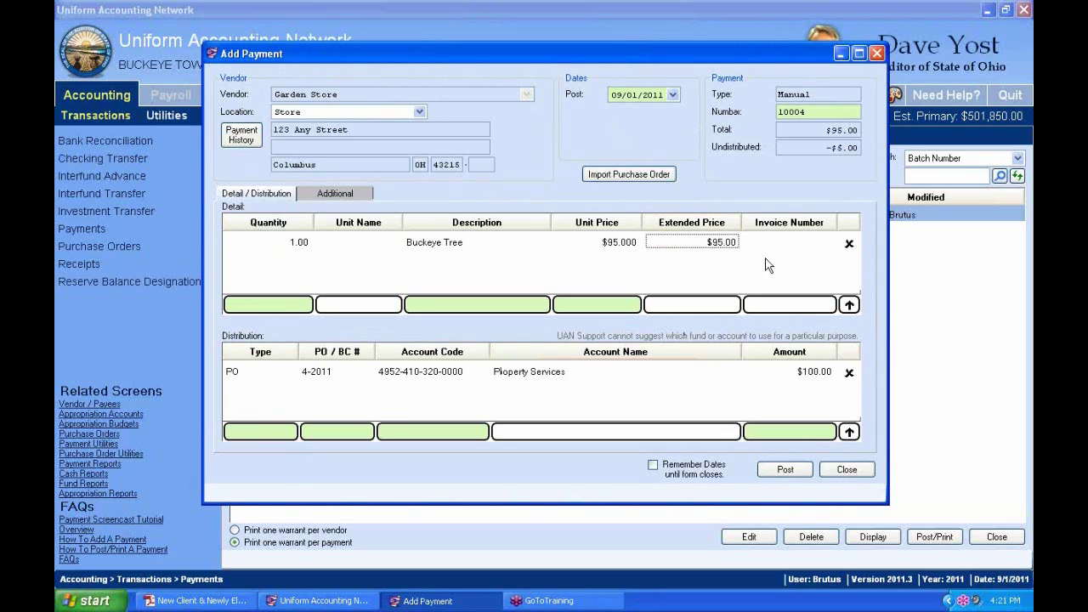
# Step: Examine the type, PO number, account code and account name fields of the imported Property Services distribution line
pyautogui.click(576, 378)
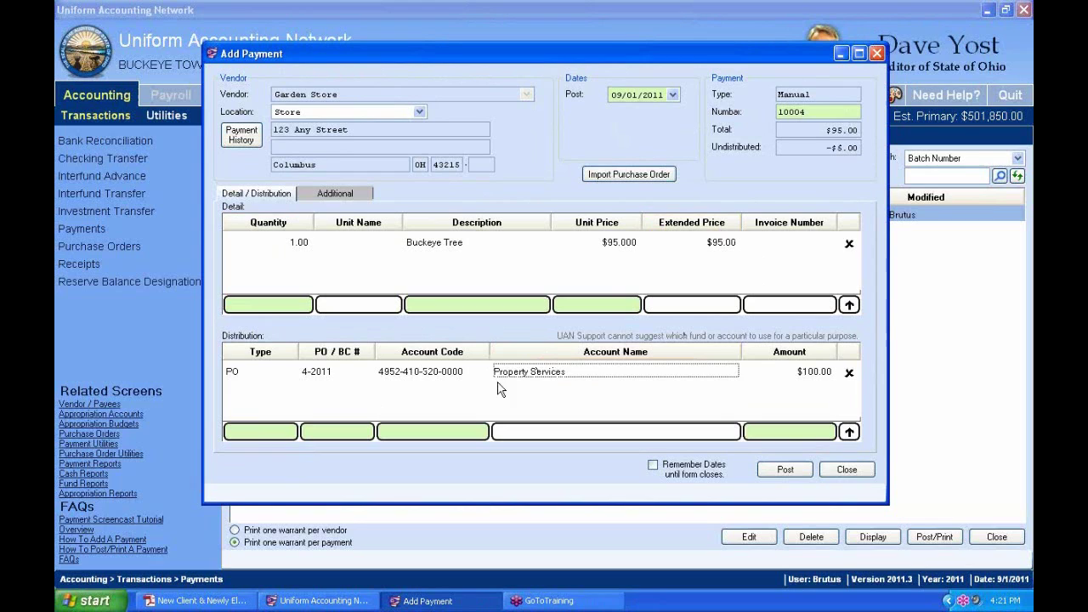
pyautogui.click(429, 379)
pyautogui.click(248, 373)
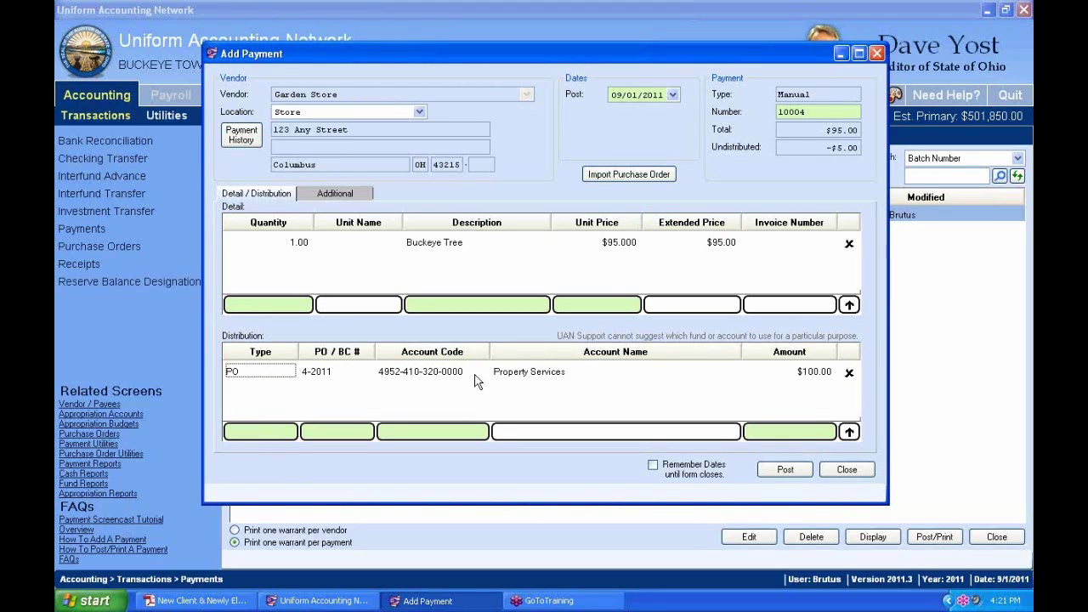
pyautogui.click(476, 381)
pyautogui.click(272, 374)
pyautogui.click(340, 374)
pyautogui.click(425, 376)
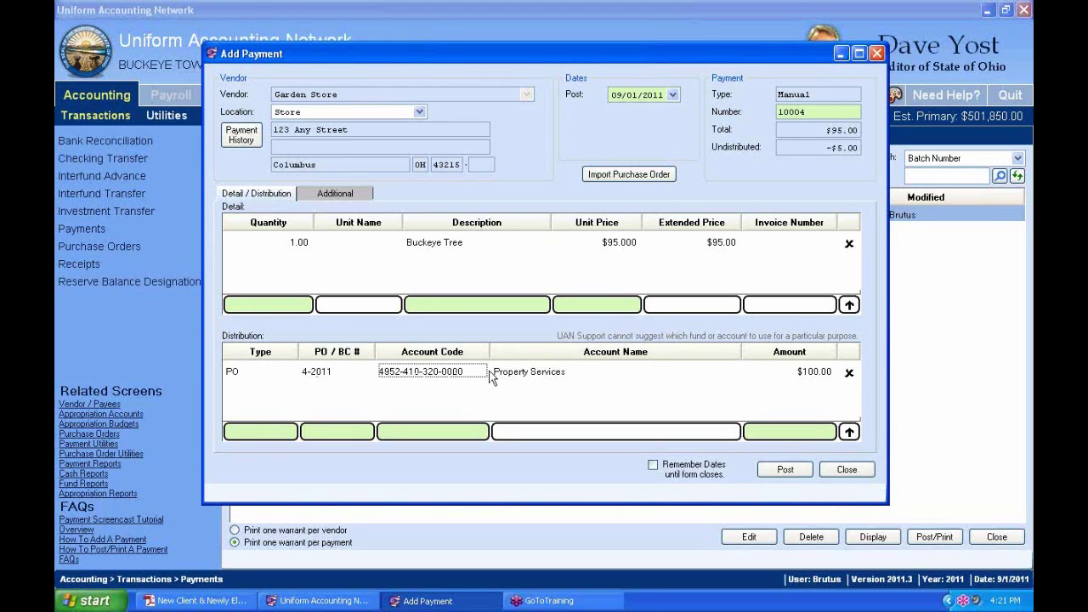
pyautogui.click(514, 374)
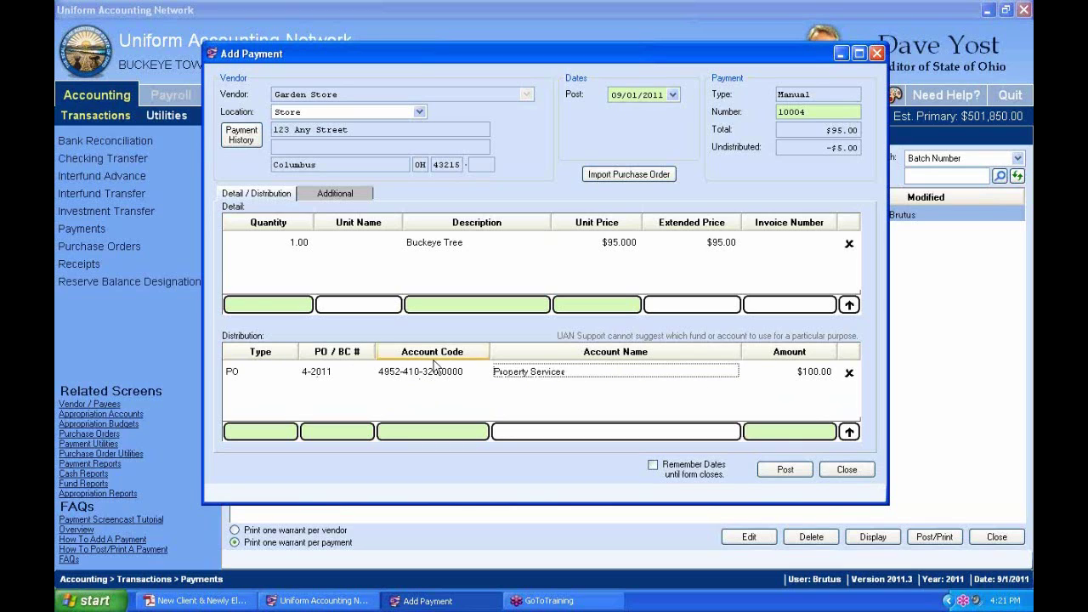
pyautogui.click(238, 374)
pyautogui.click(333, 378)
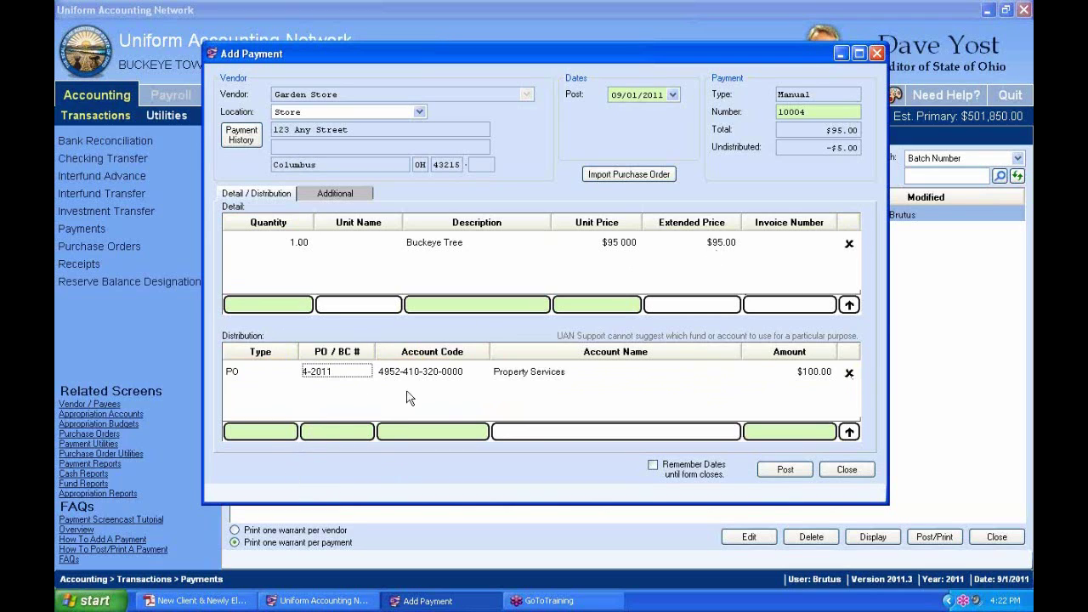
# Step: Restore the Buckeye Tree detail line's unit price to $100
pyautogui.click(707, 246)
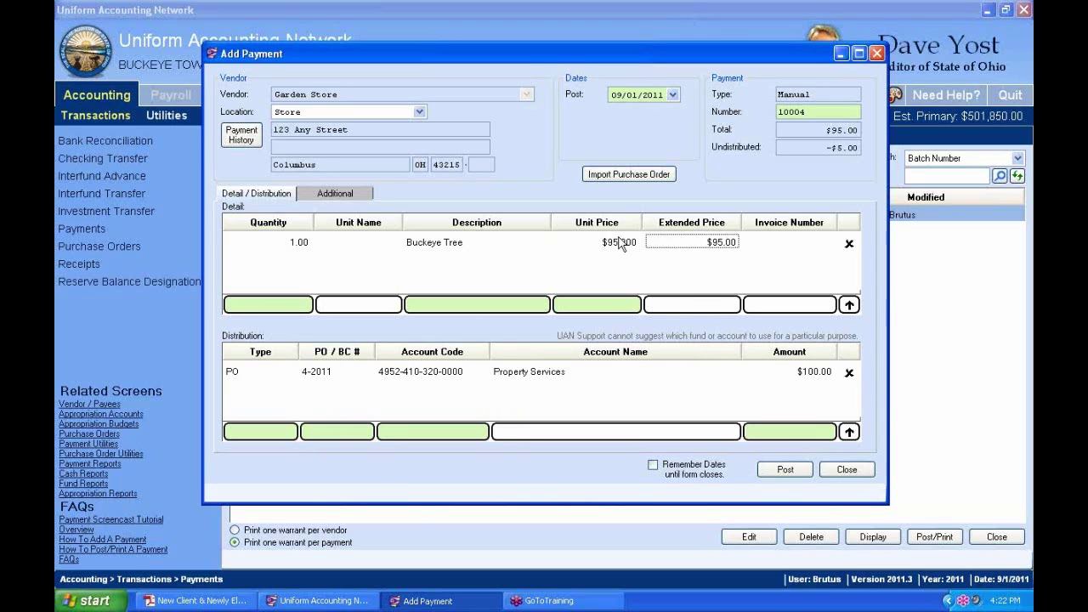
pyautogui.click(623, 244)
pyautogui.write('1')
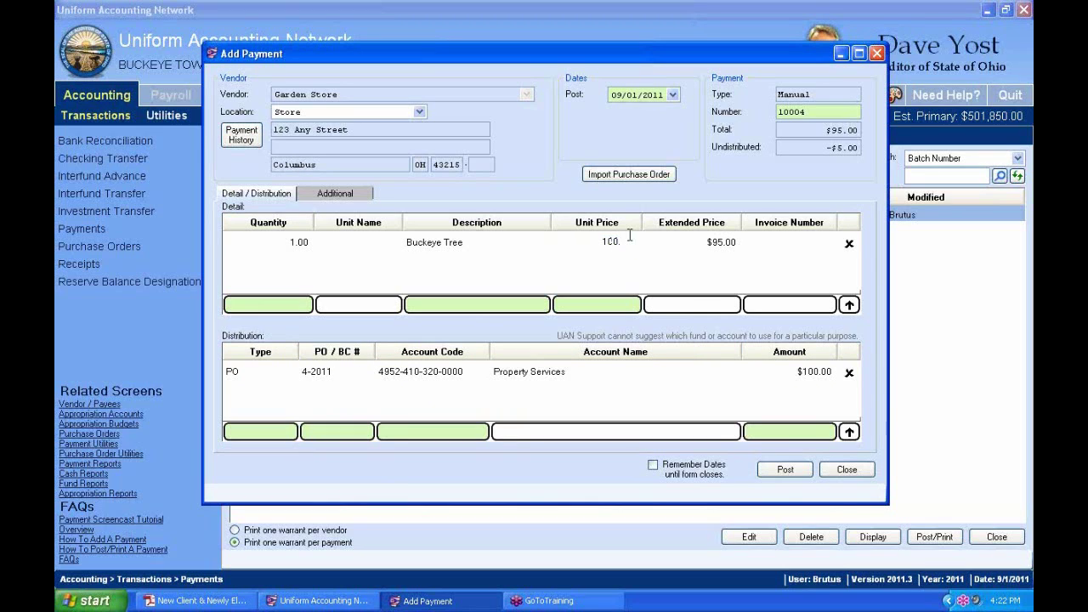
pyautogui.click(643, 376)
# Step: Try an amount of $95 on the Property Services distribution line
pyautogui.click(830, 372)
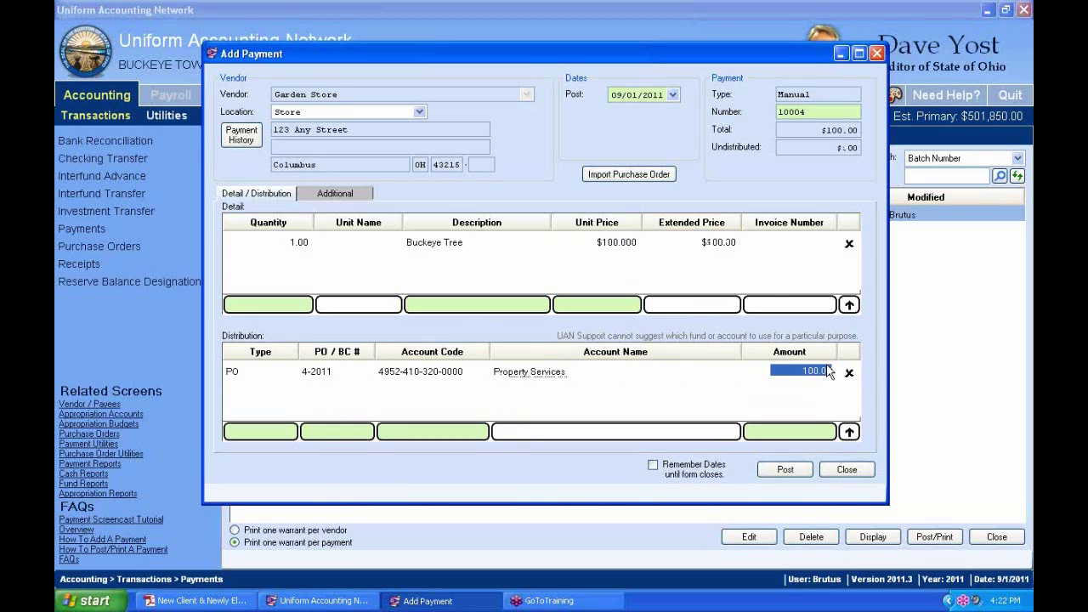
pyautogui.write('95')
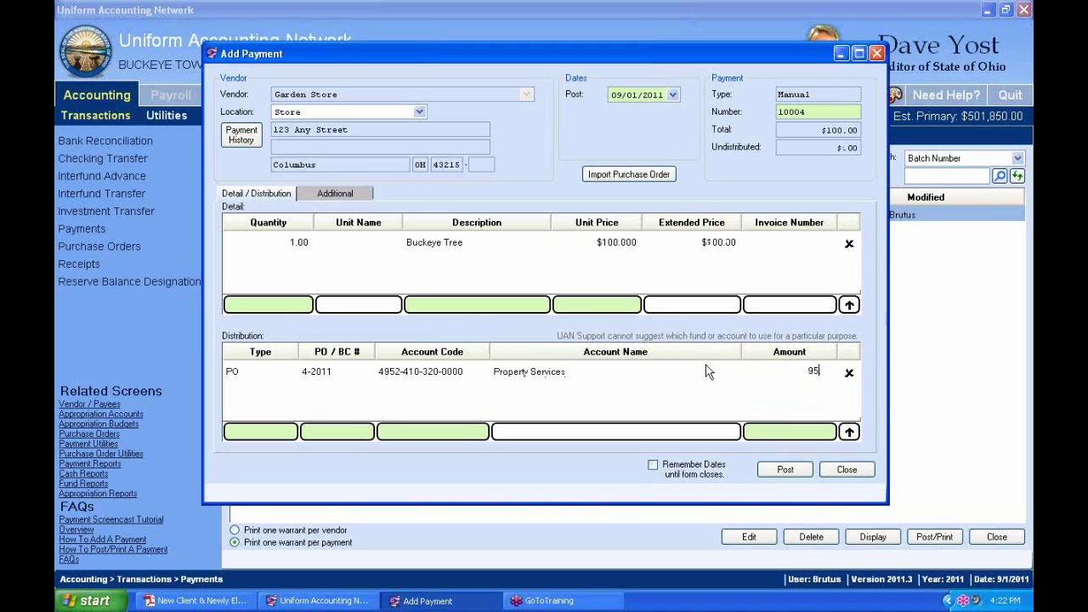
pyautogui.click(576, 372)
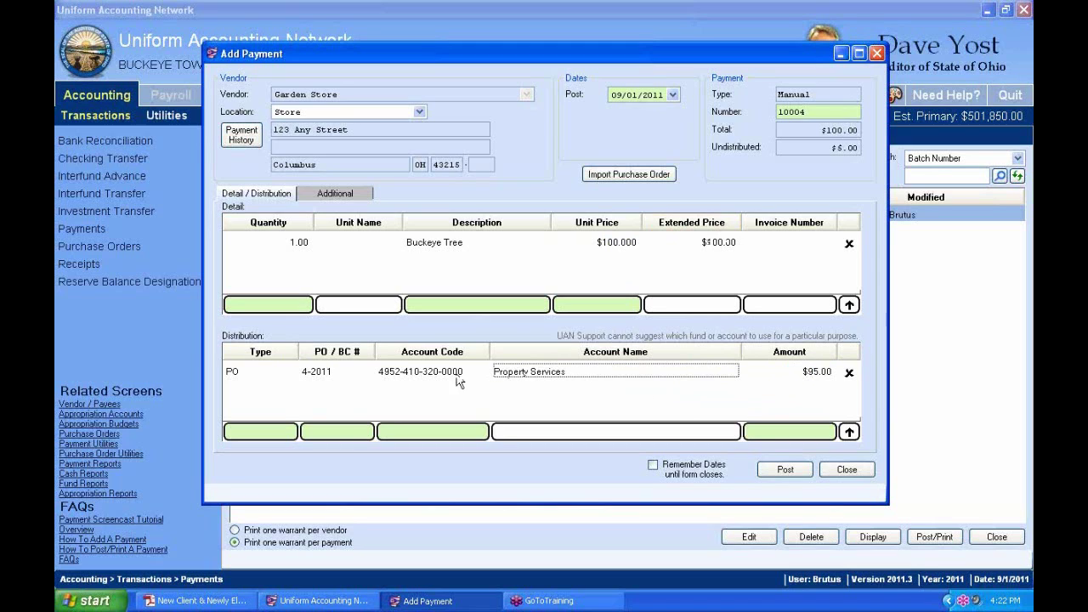
# Step: Draft a BC distribution line from 2-2011, Other - Supplies and Materials, for $5.00, and discard it
pyautogui.click(287, 431)
pyautogui.click(290, 432)
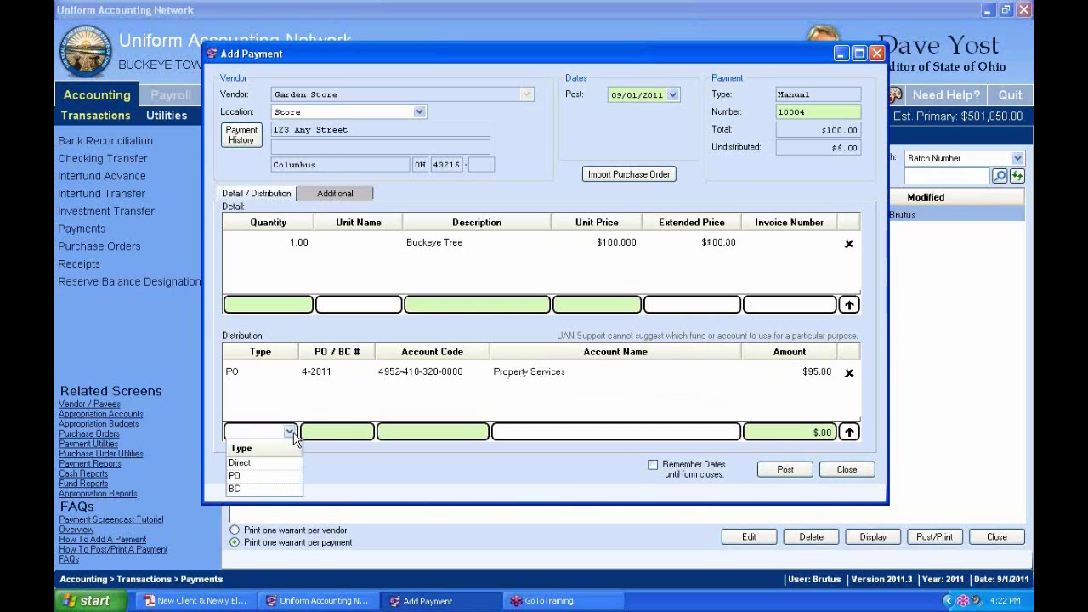
pyautogui.click(234, 489)
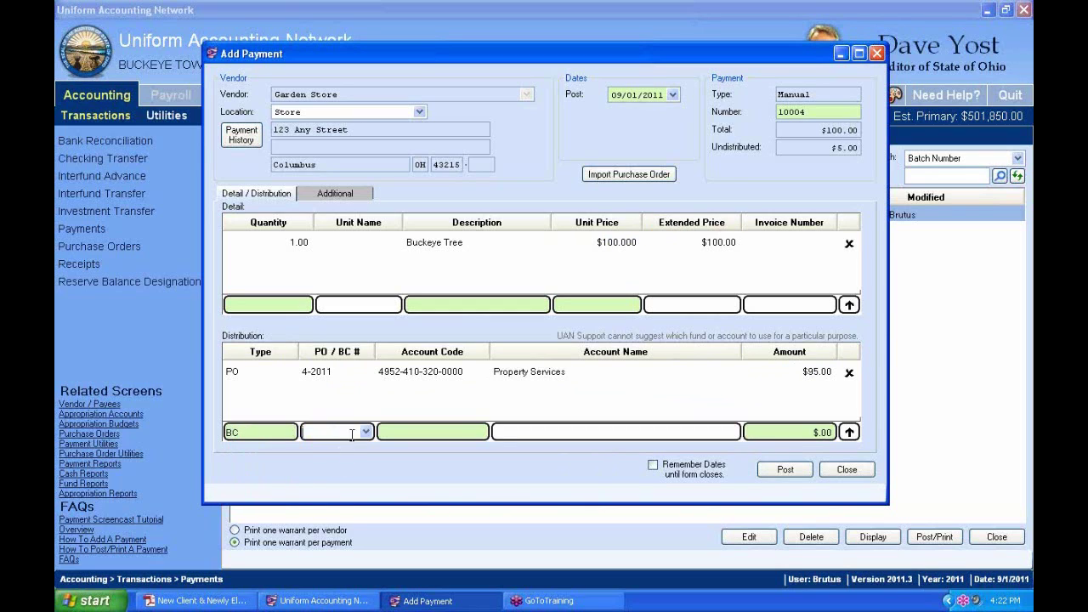
pyautogui.click(366, 432)
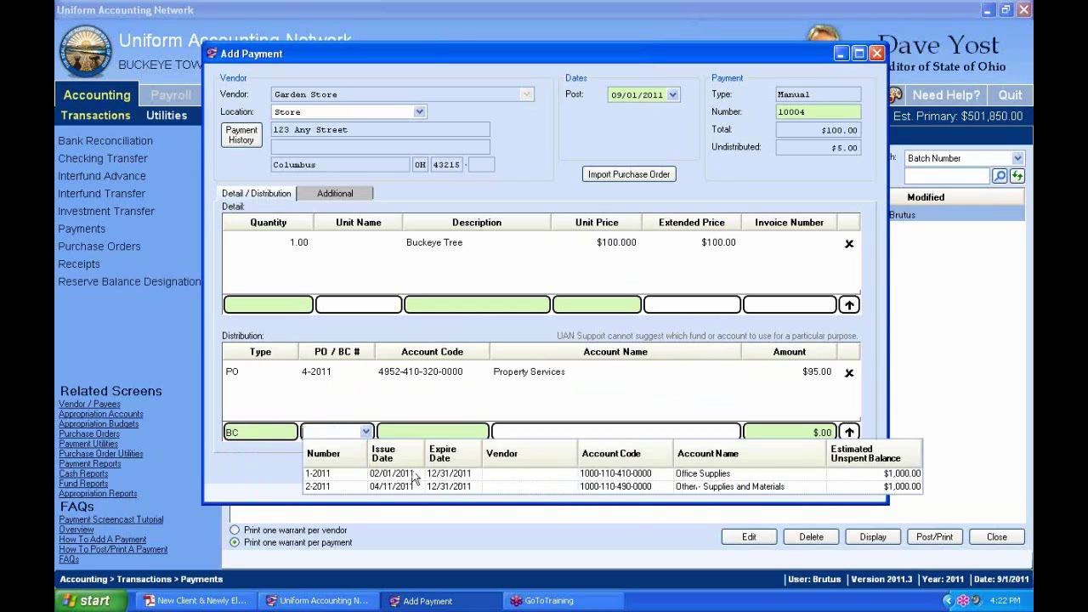
pyautogui.click(446, 486)
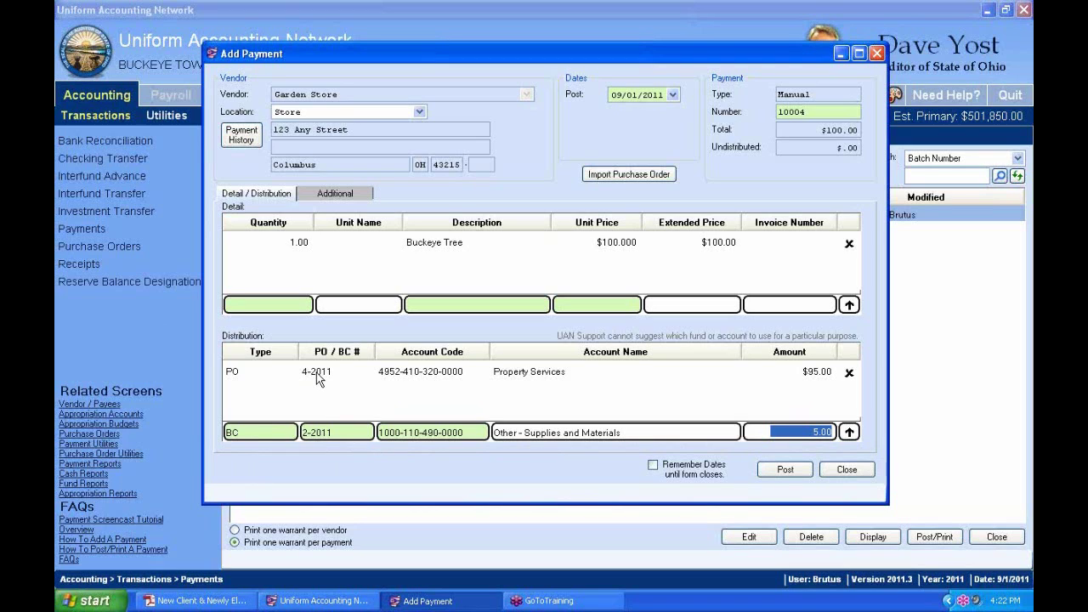
pyautogui.press('Escape')
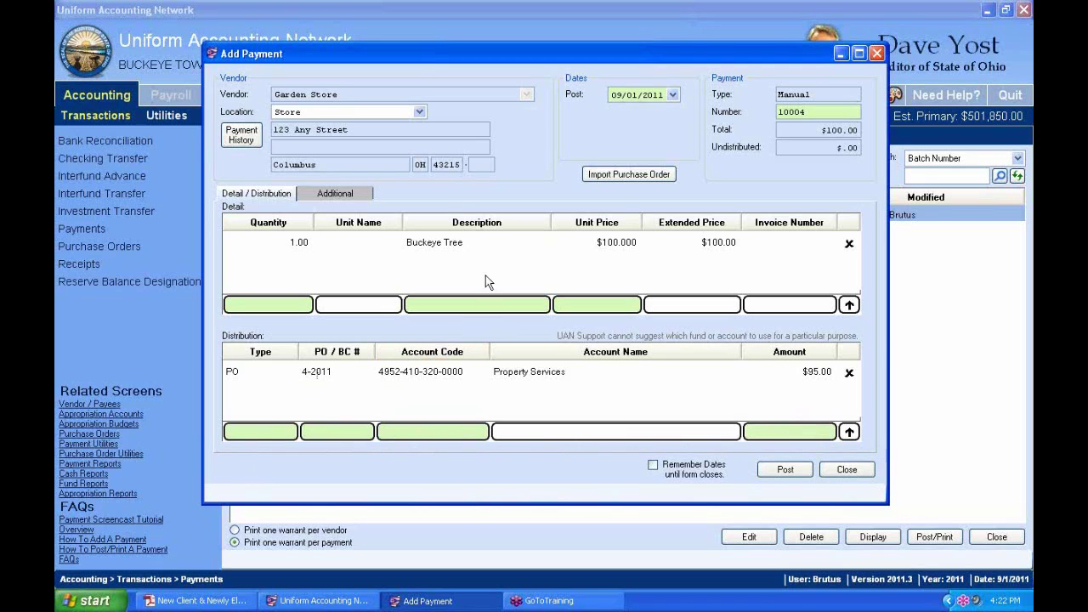
# Step: Restore the Property Services distribution amount to $100
pyautogui.click(529, 374)
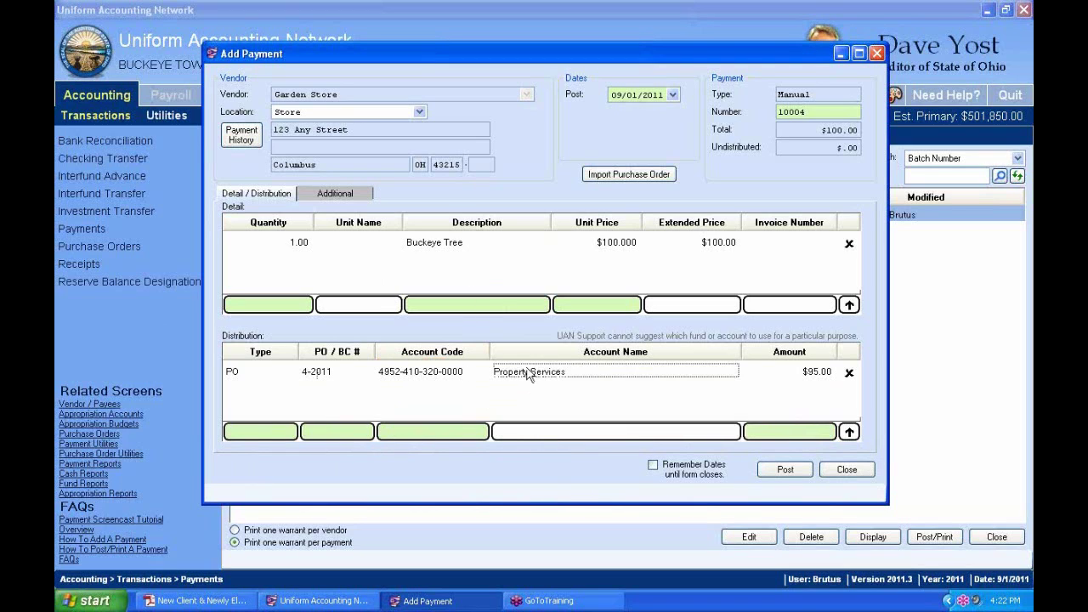
pyautogui.click(818, 372)
pyautogui.write('100')
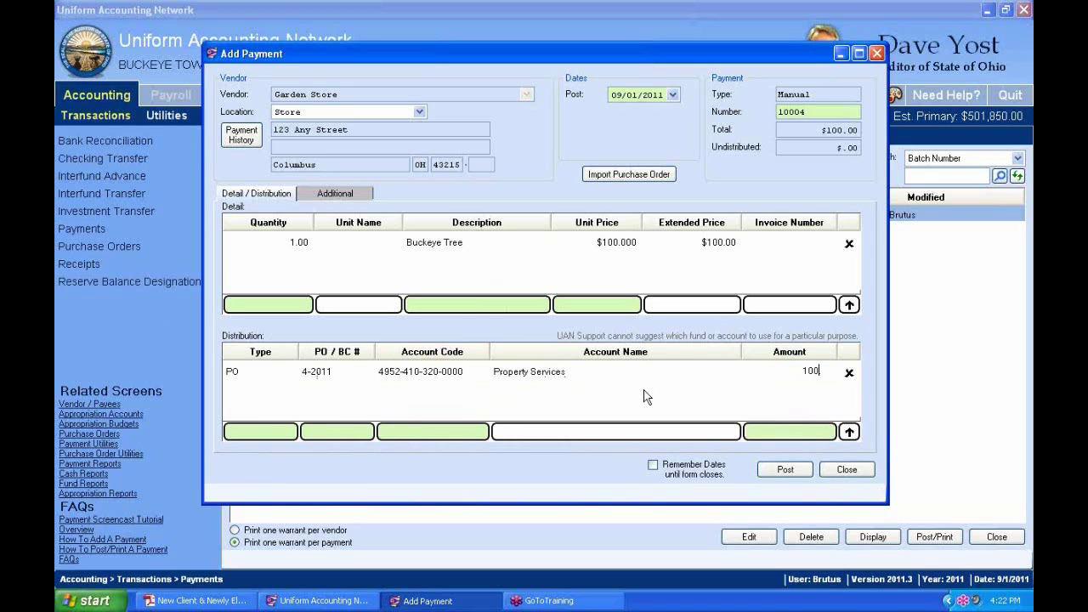
pyautogui.write('.')
pyautogui.click(549, 374)
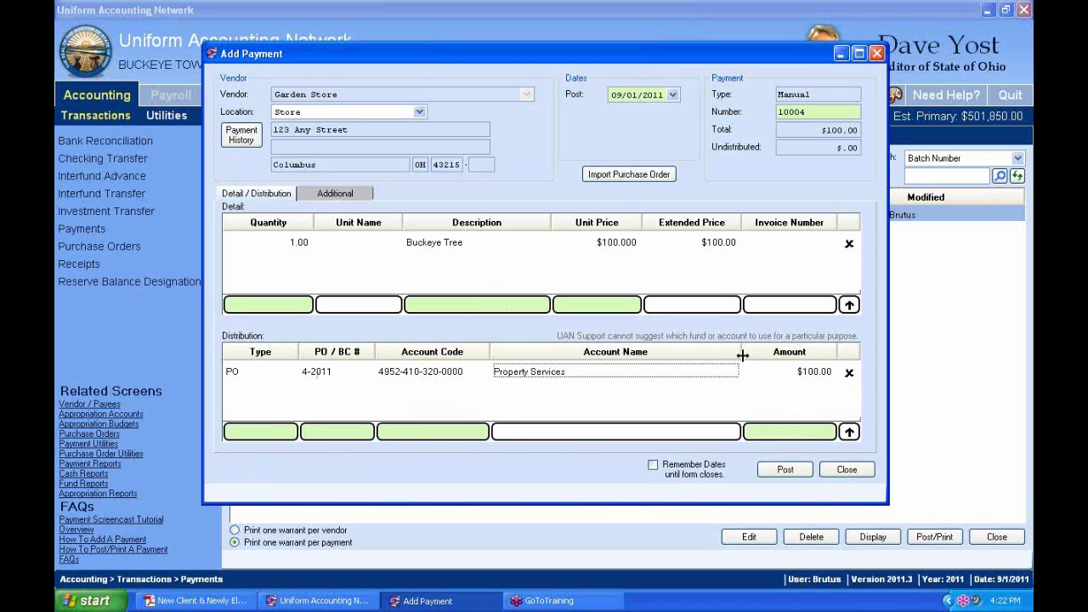
# Step: Review the detail and additional information of manual payment 10004 for Garden Store, and post it
pyautogui.click(603, 242)
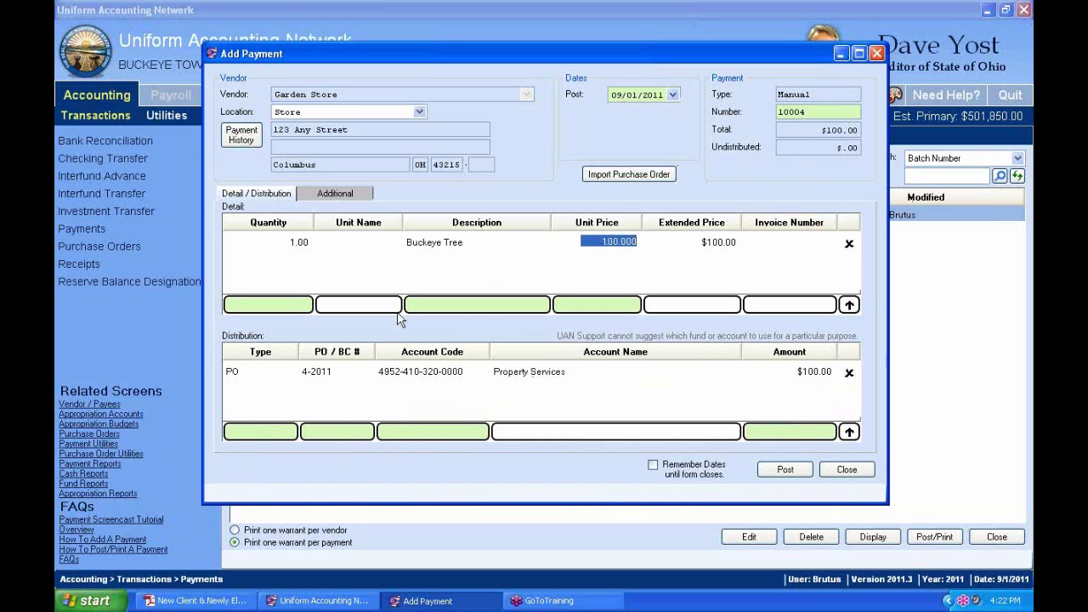
pyautogui.click(351, 194)
pyautogui.click(294, 194)
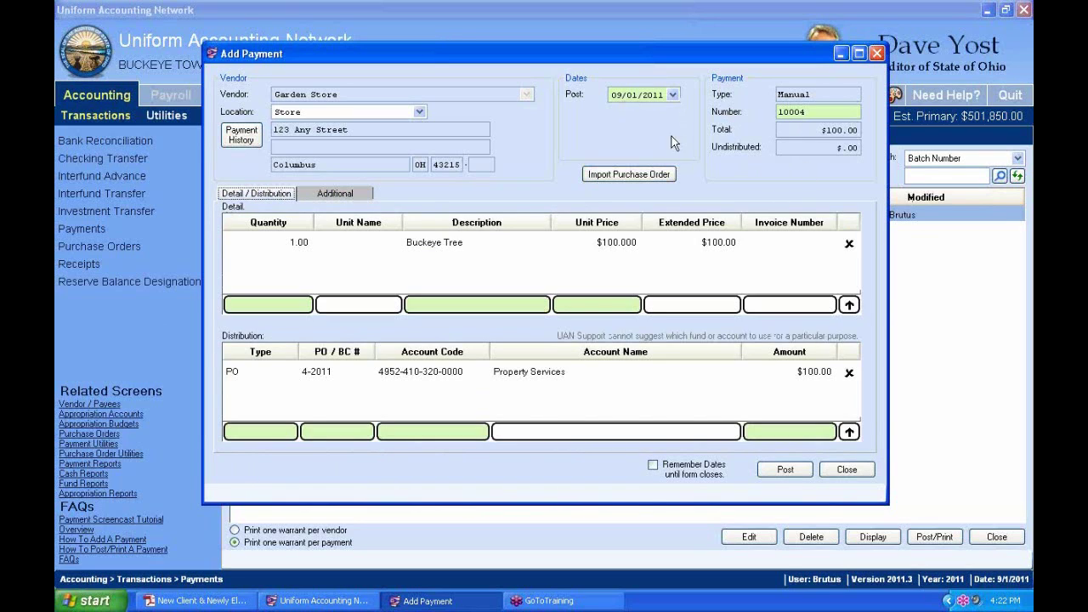
pyautogui.click(811, 112)
pyautogui.moveTo(725, 62); pyautogui.dragTo(753, 263)
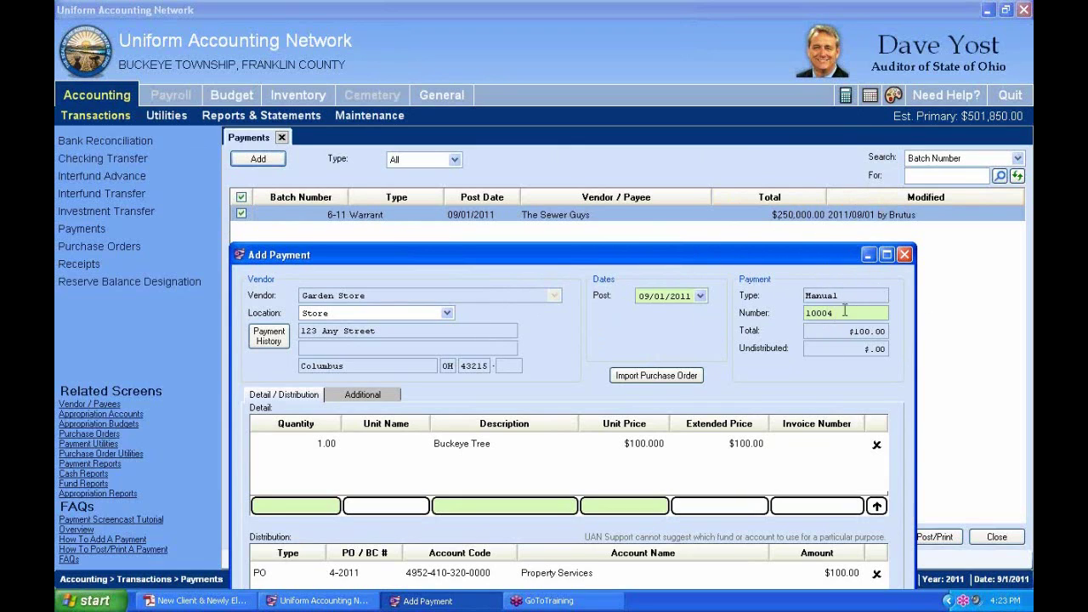
pyautogui.moveTo(753, 265); pyautogui.dragTo(749, 126)
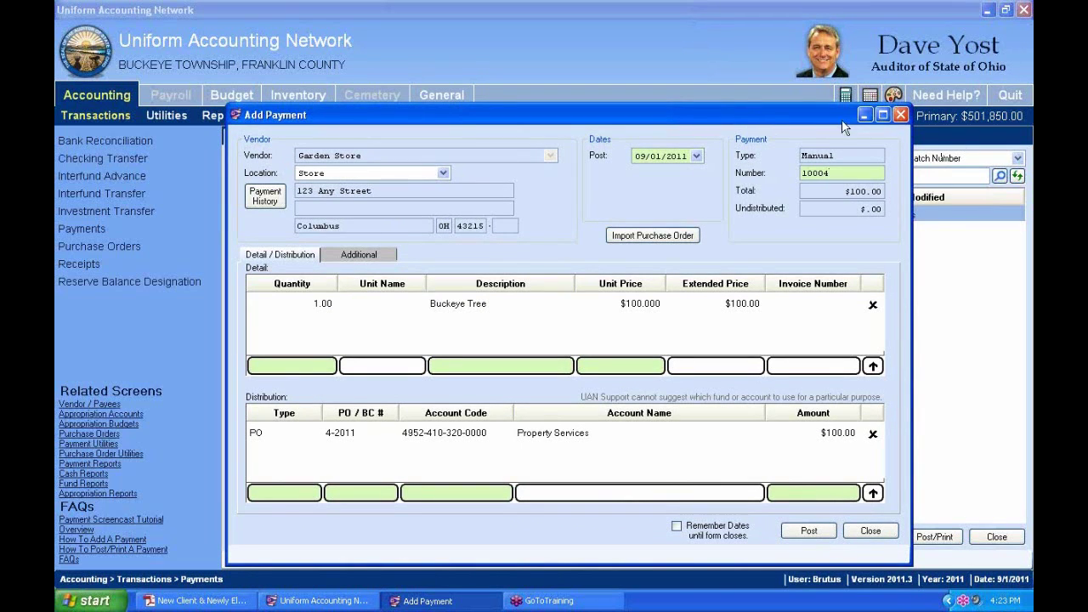
pyautogui.moveTo(817, 113); pyautogui.dragTo(809, 30)
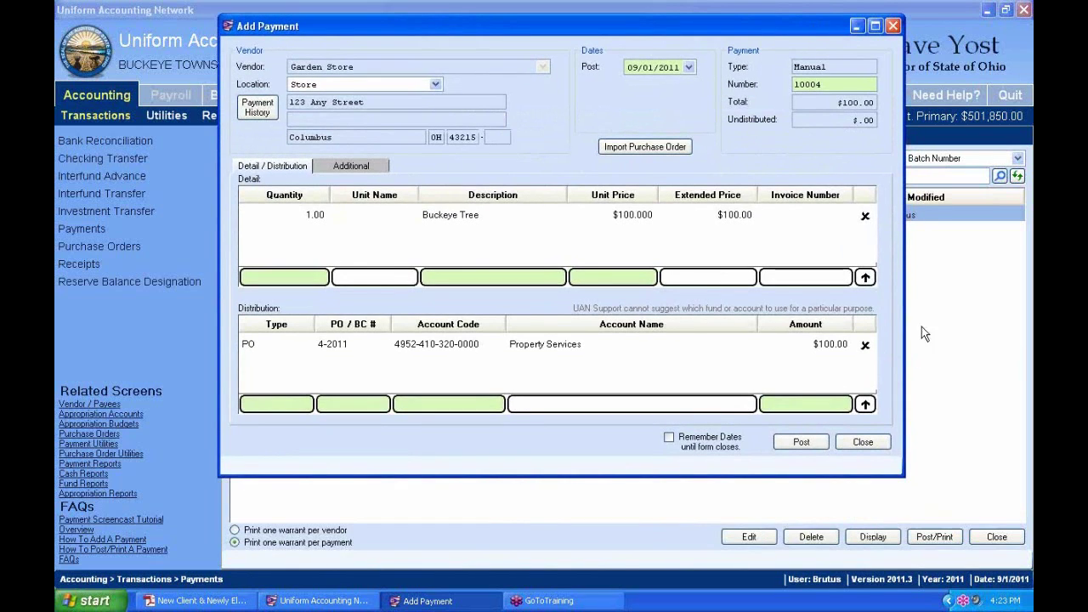
pyautogui.click(801, 442)
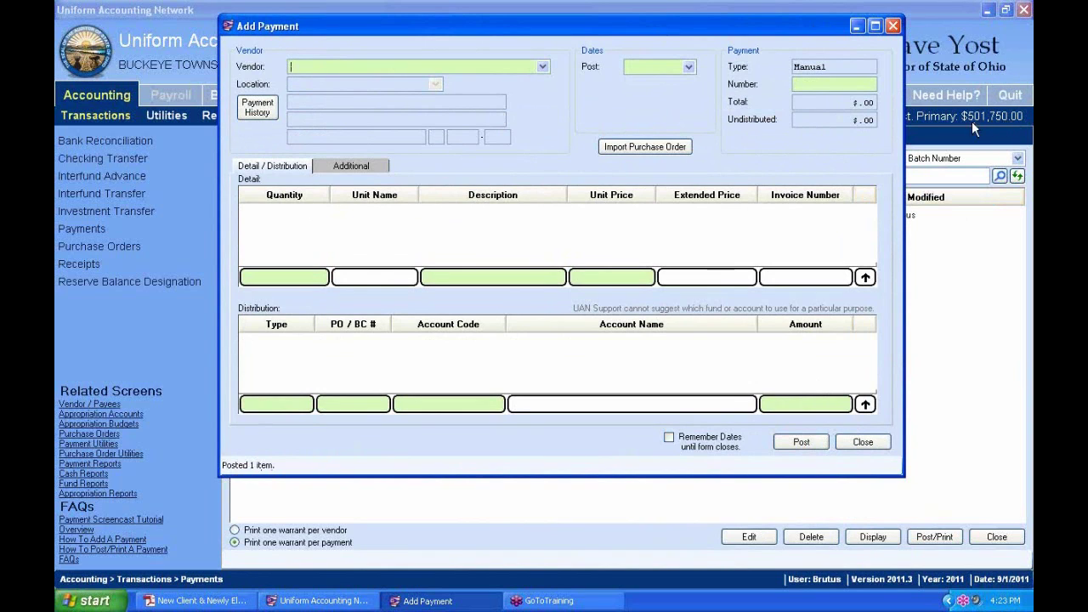
# Step: Close the manual payment form and add a new electronic payment
pyautogui.moveTo(816, 30); pyautogui.dragTo(723, 29)
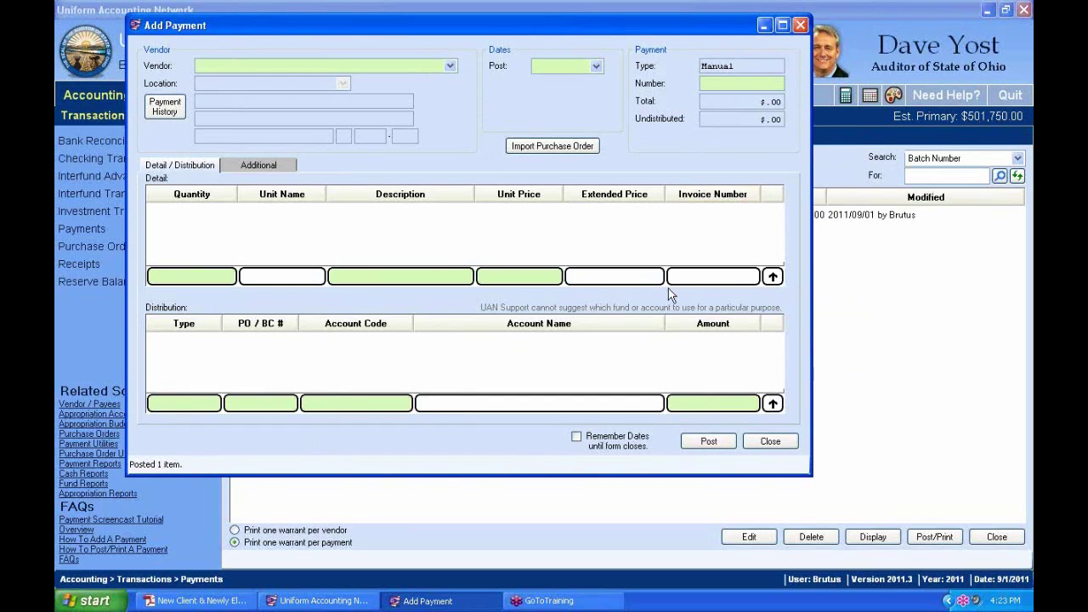
pyautogui.click(789, 443)
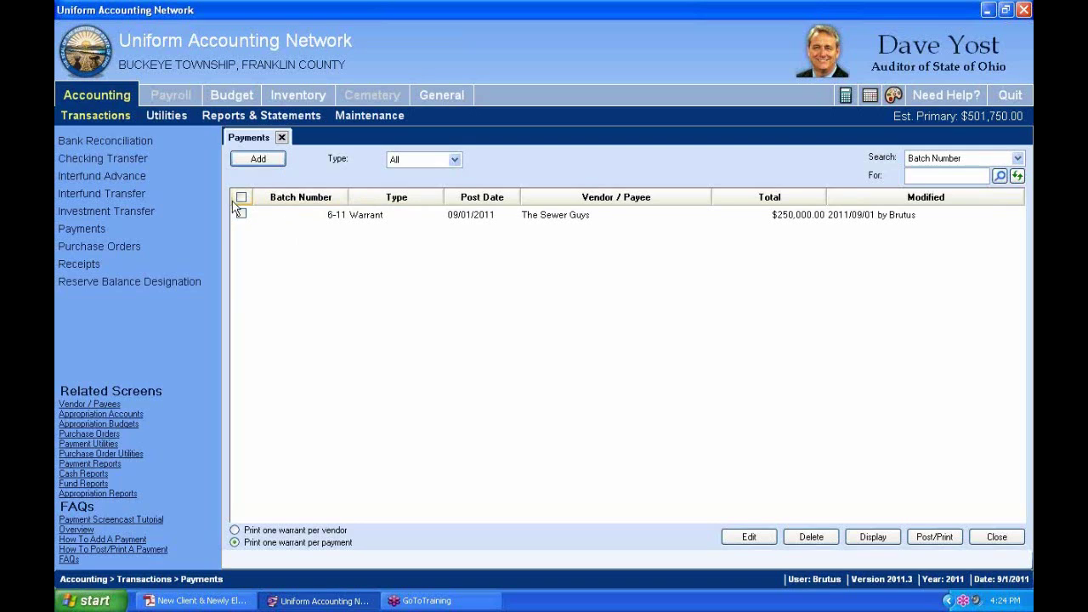
pyautogui.click(267, 159)
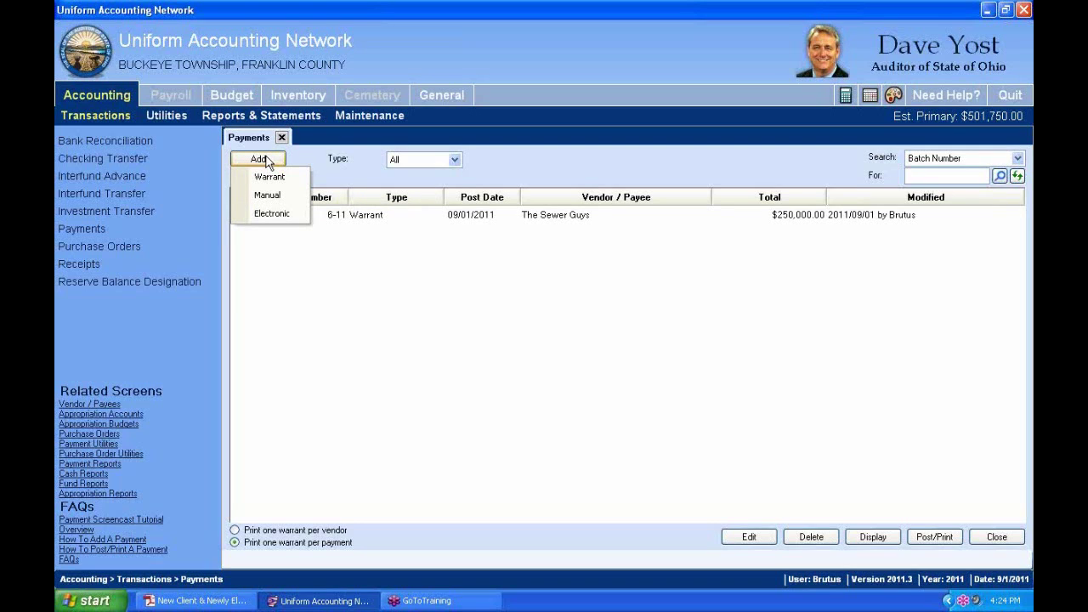
pyautogui.click(272, 215)
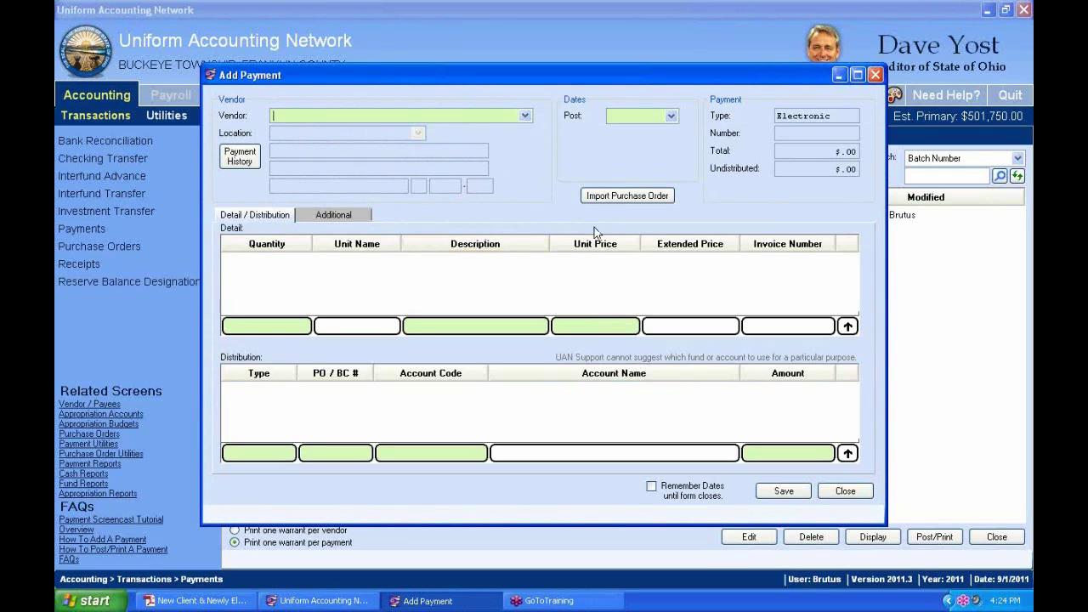
# Step: Open the purchase order import for the electronic payment and look over the purchase types, keeping All
pyautogui.click(624, 196)
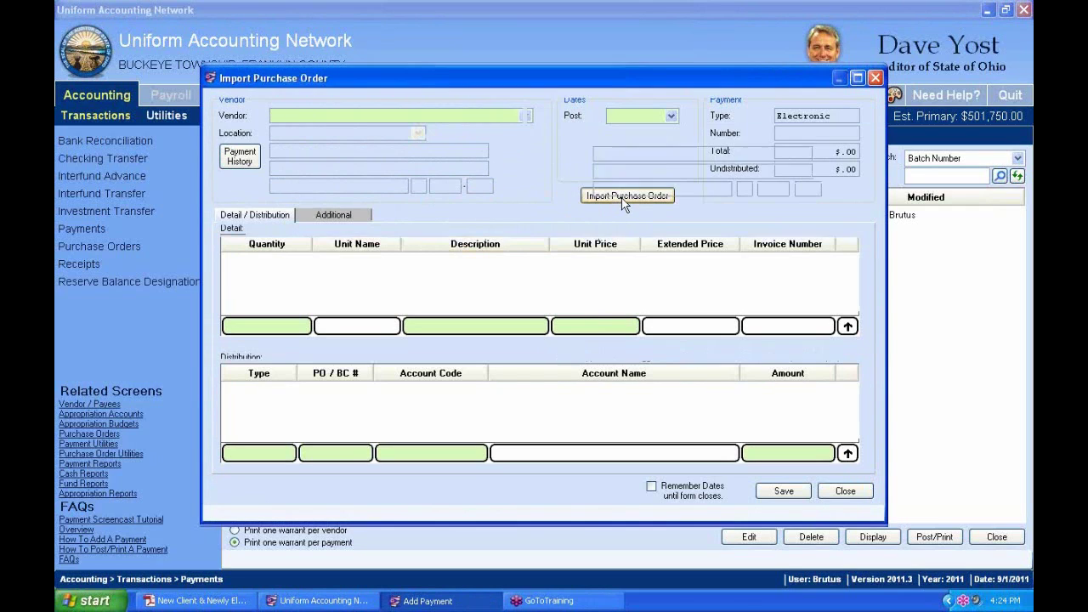
pyautogui.click(364, 125)
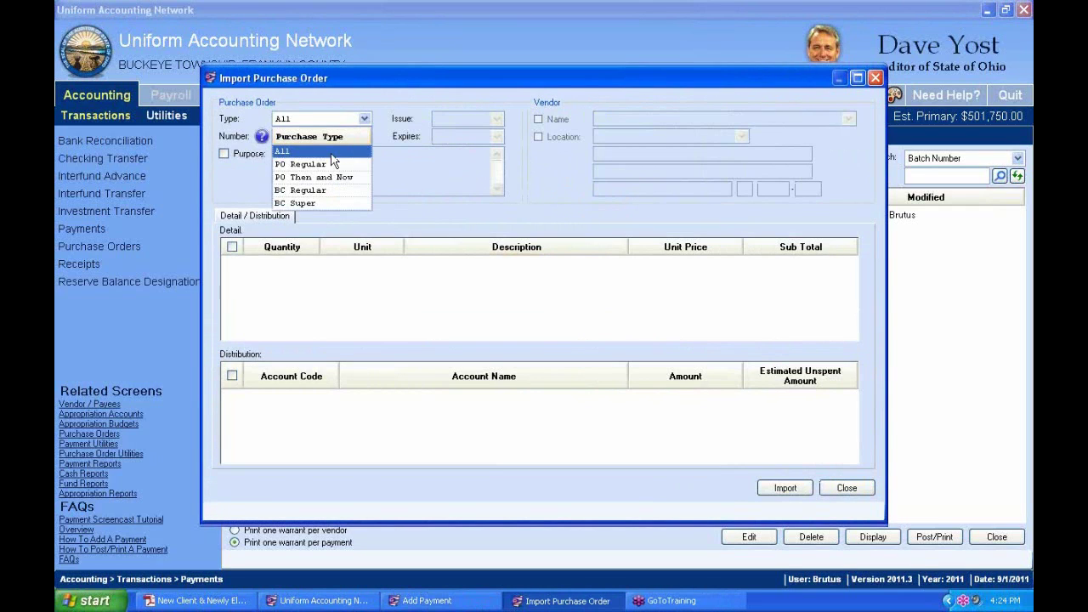
pyautogui.click(412, 104)
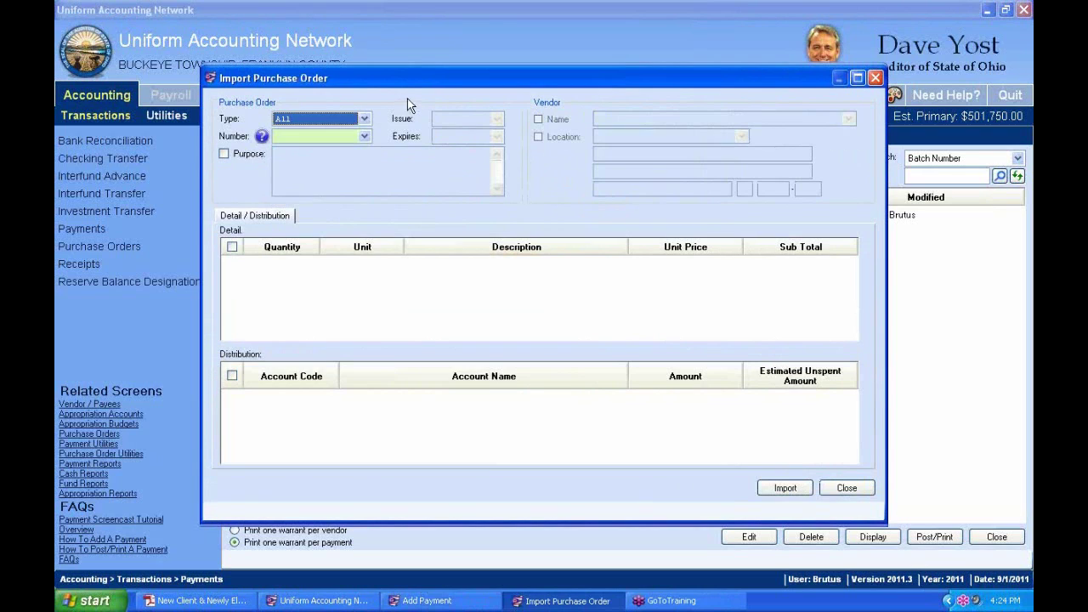
# Step: Try importing purchase order 2-2011 for The Company with its detail and distribution lines, and discard the electronic payment without saving
pyautogui.click(364, 137)
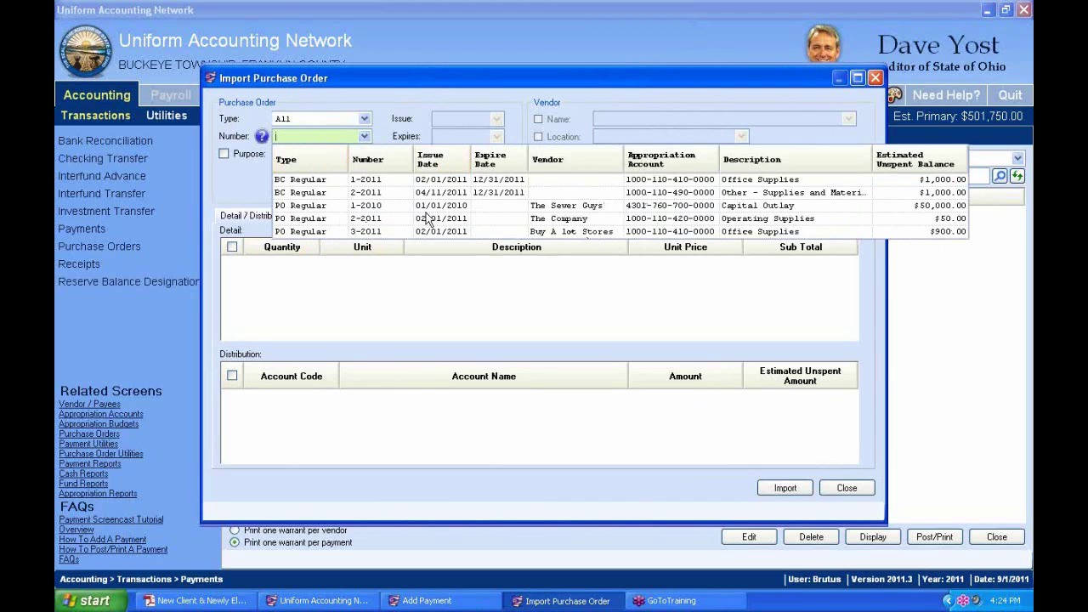
pyautogui.click(578, 205)
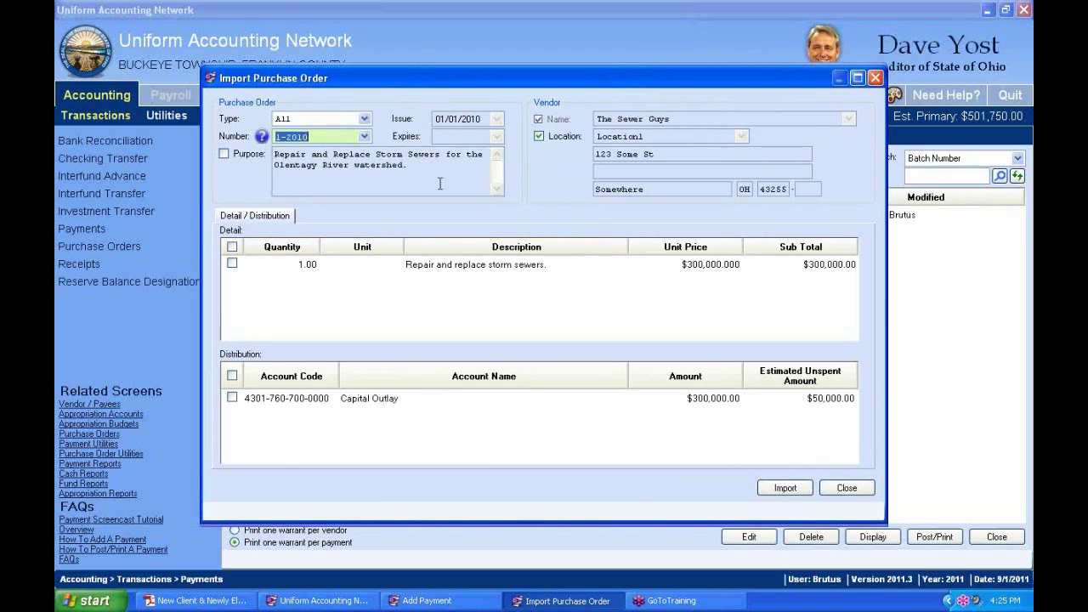
pyautogui.click(364, 136)
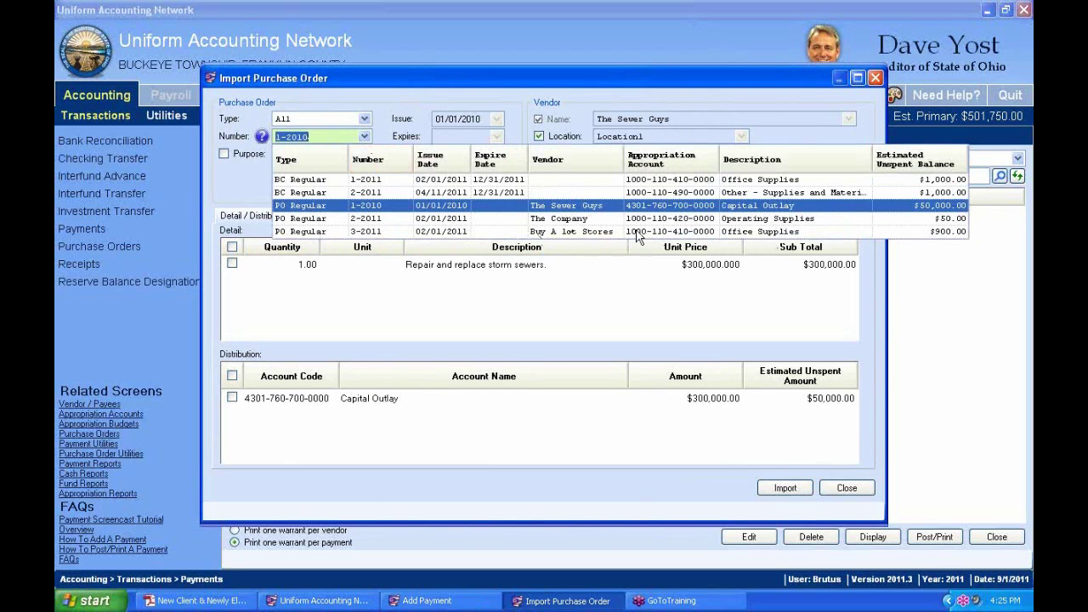
pyautogui.click(578, 219)
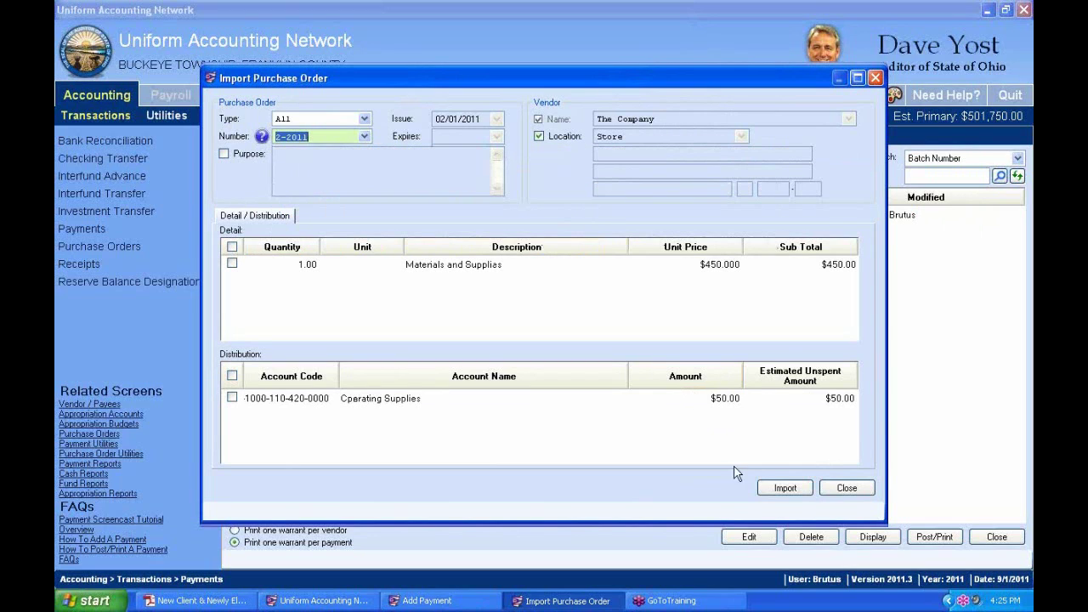
pyautogui.click(785, 490)
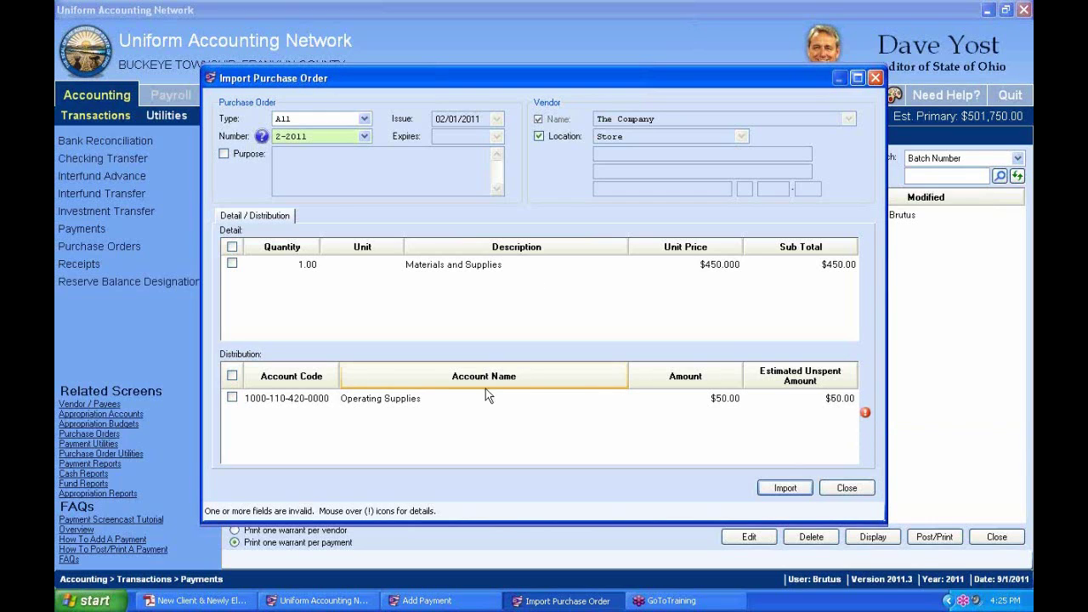
pyautogui.click(232, 264)
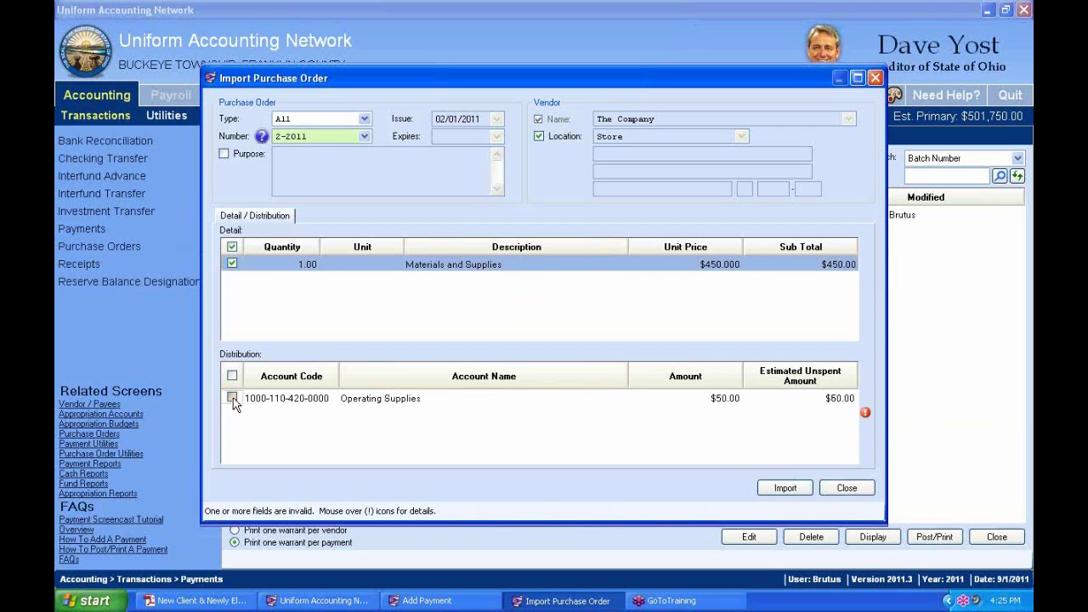
pyautogui.click(232, 398)
pyautogui.click(782, 491)
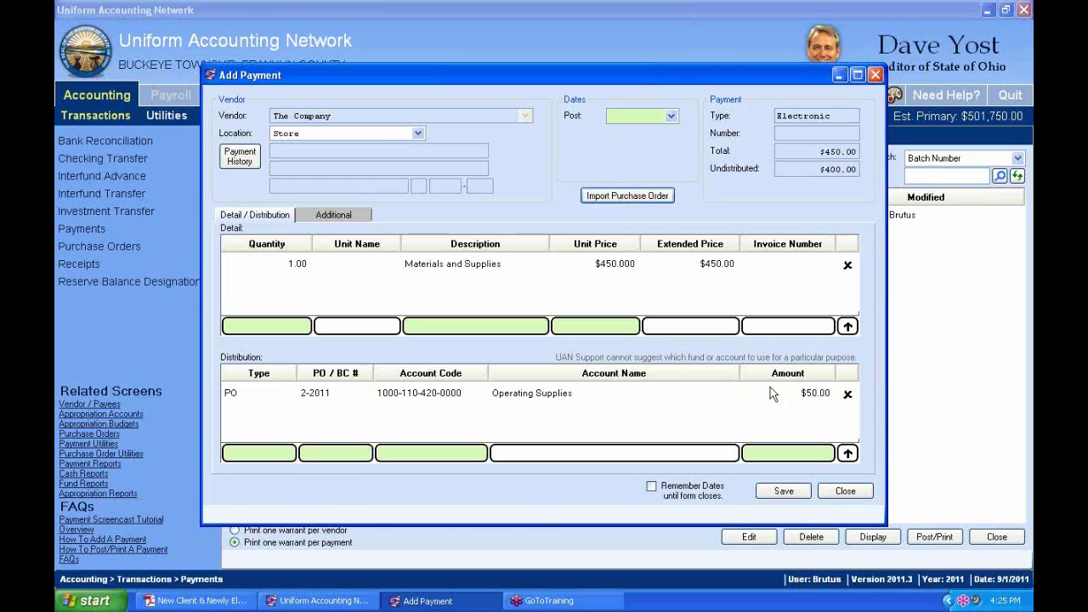
pyautogui.click(859, 497)
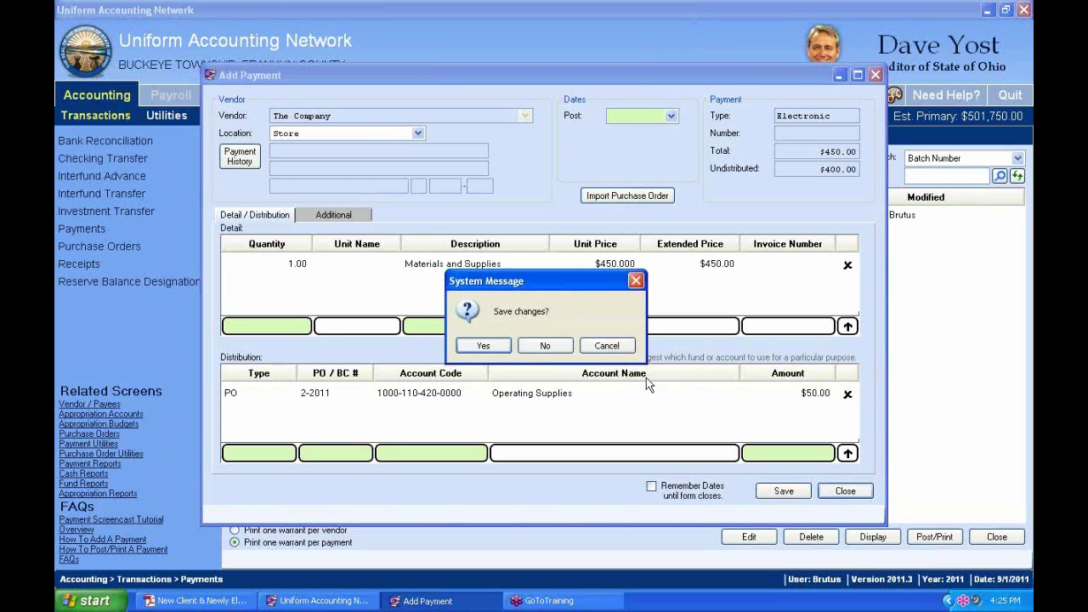
pyautogui.click(547, 347)
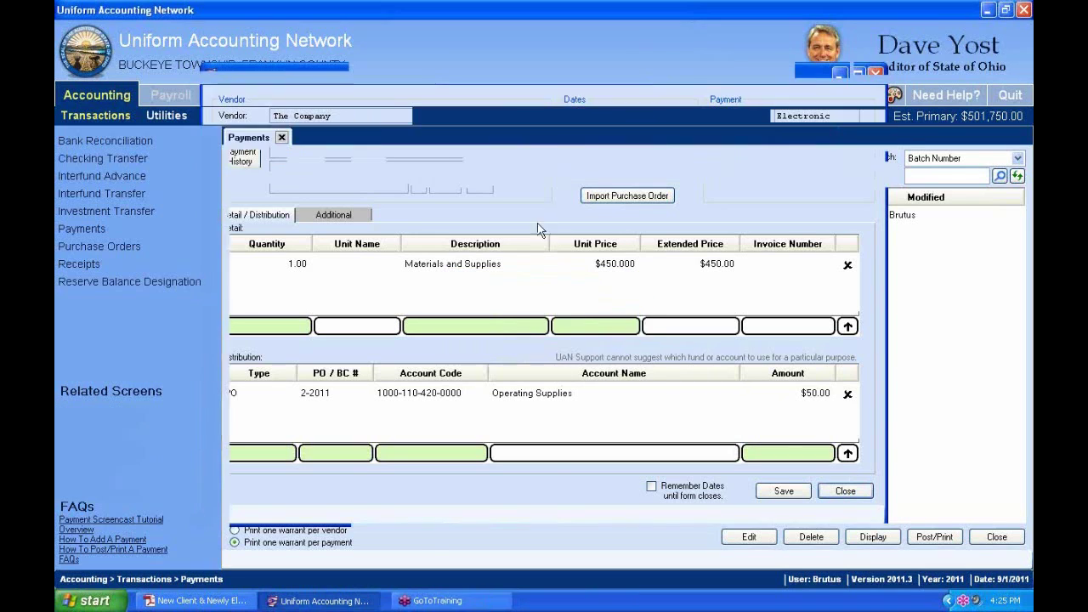
# Step: Add a new electronic payment for the vendor Buy A lot Stores with post date 09/01/2011
pyautogui.click(272, 160)
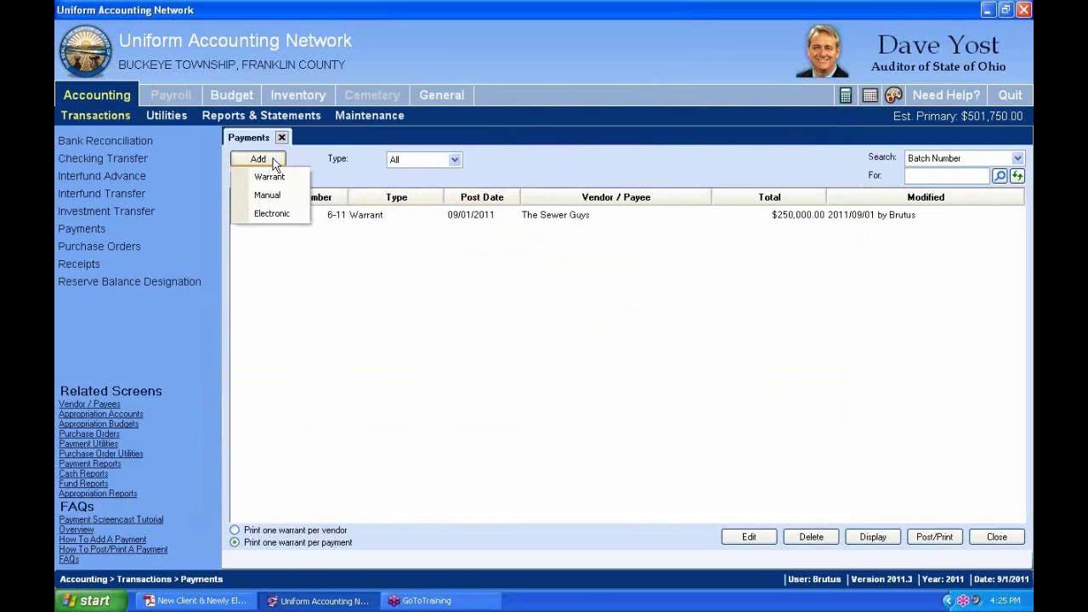
pyautogui.click(276, 217)
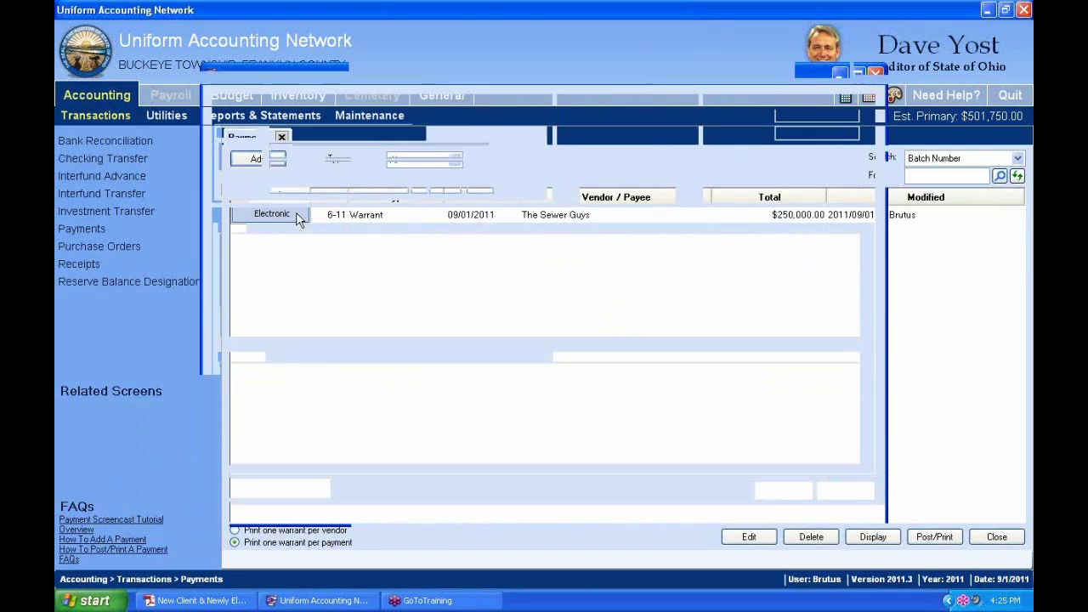
pyautogui.doubleClick(810, 116)
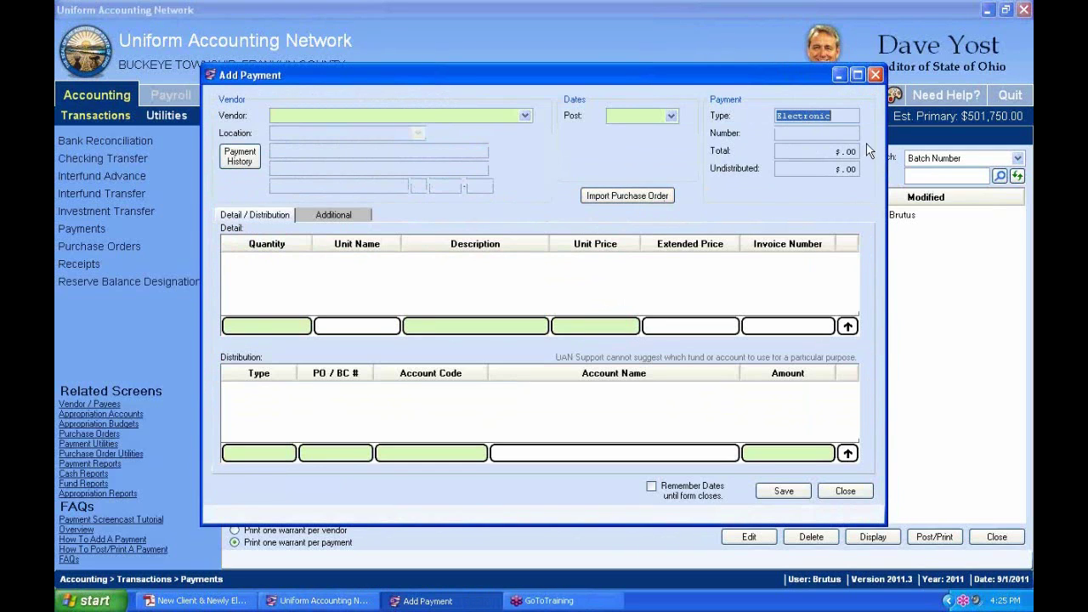
pyautogui.click(525, 119)
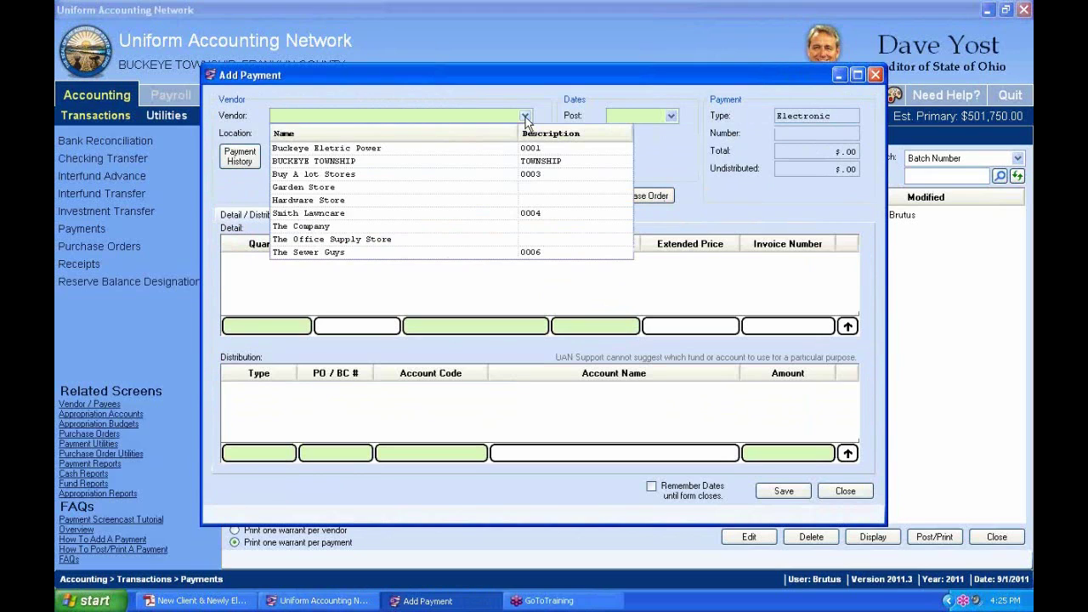
pyautogui.click(319, 175)
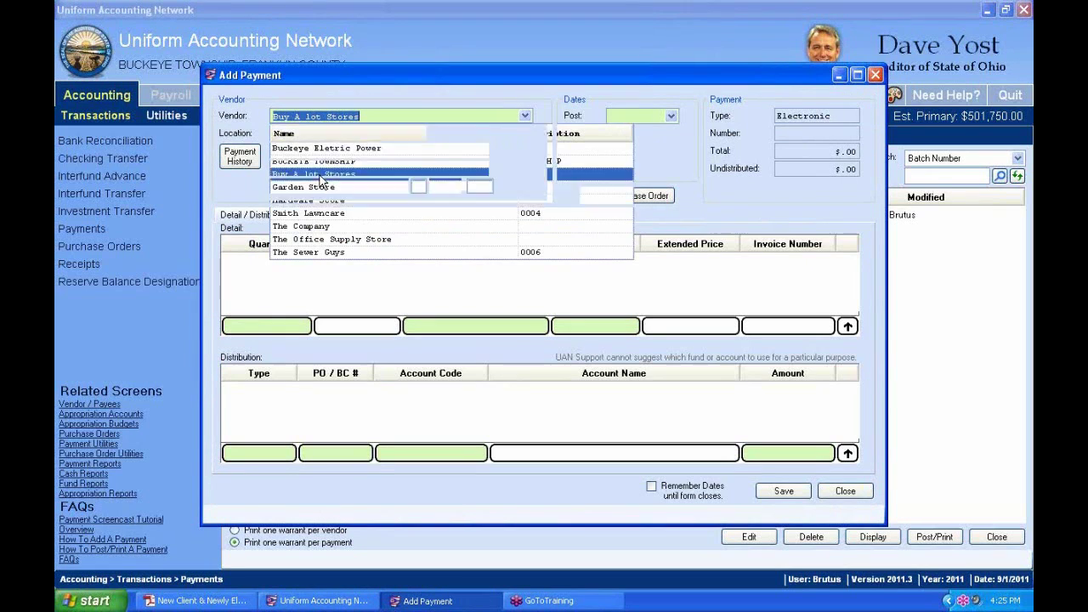
pyautogui.click(672, 119)
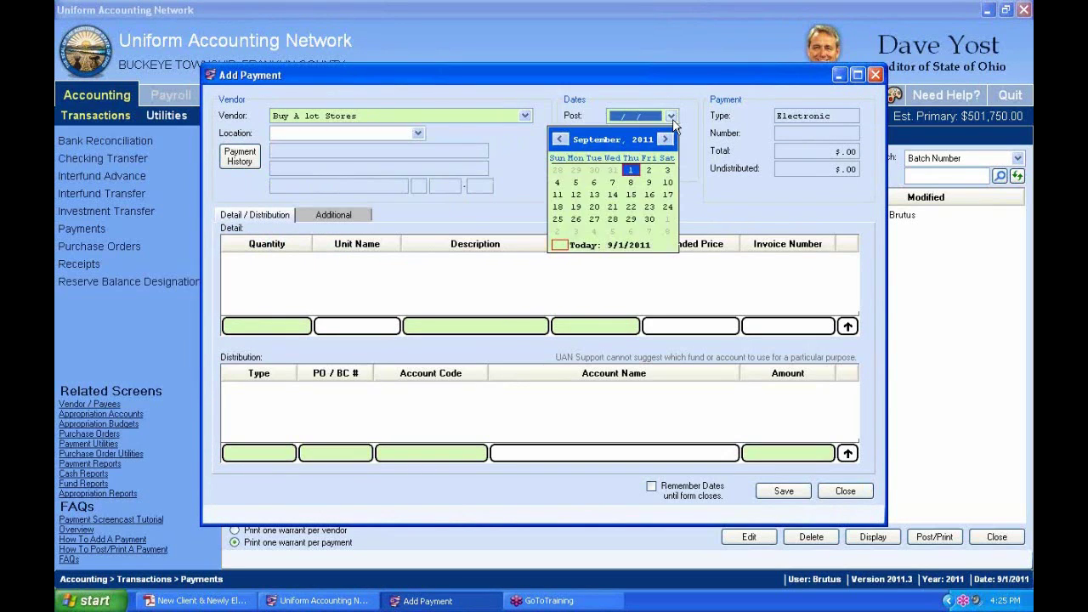
pyautogui.click(560, 248)
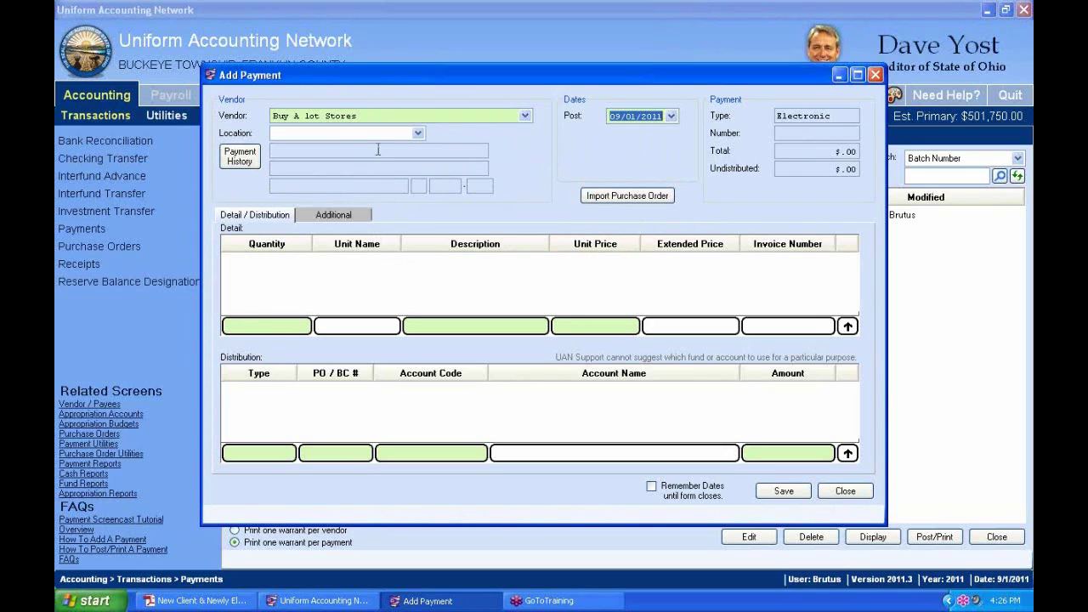
# Step: Look over the locations available for Buy A lot Stores and set the payment's vendor location to Location1
pyautogui.click(418, 134)
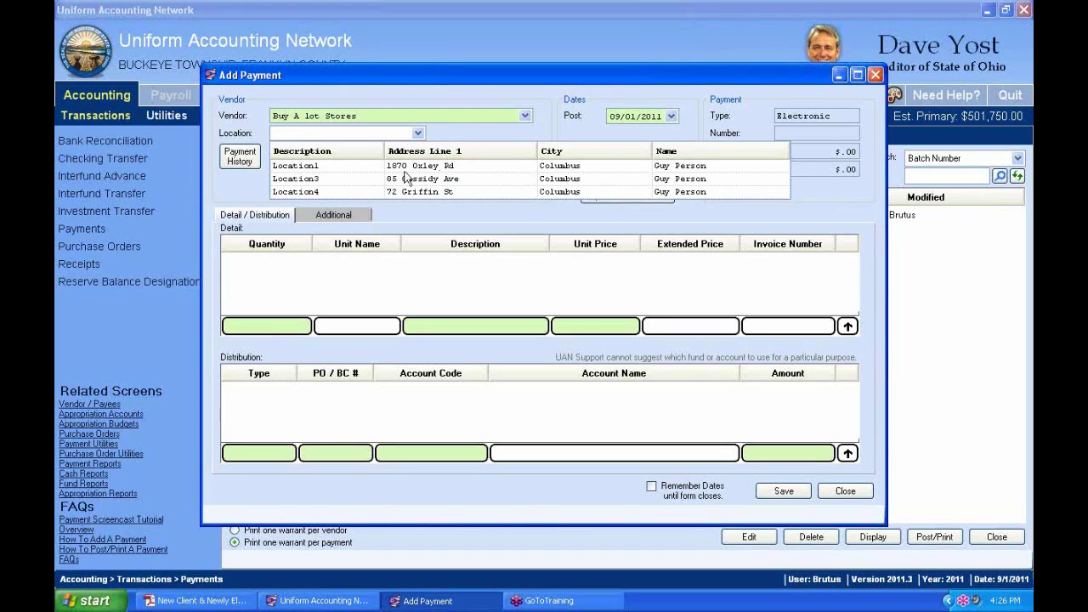
pyautogui.click(437, 165)
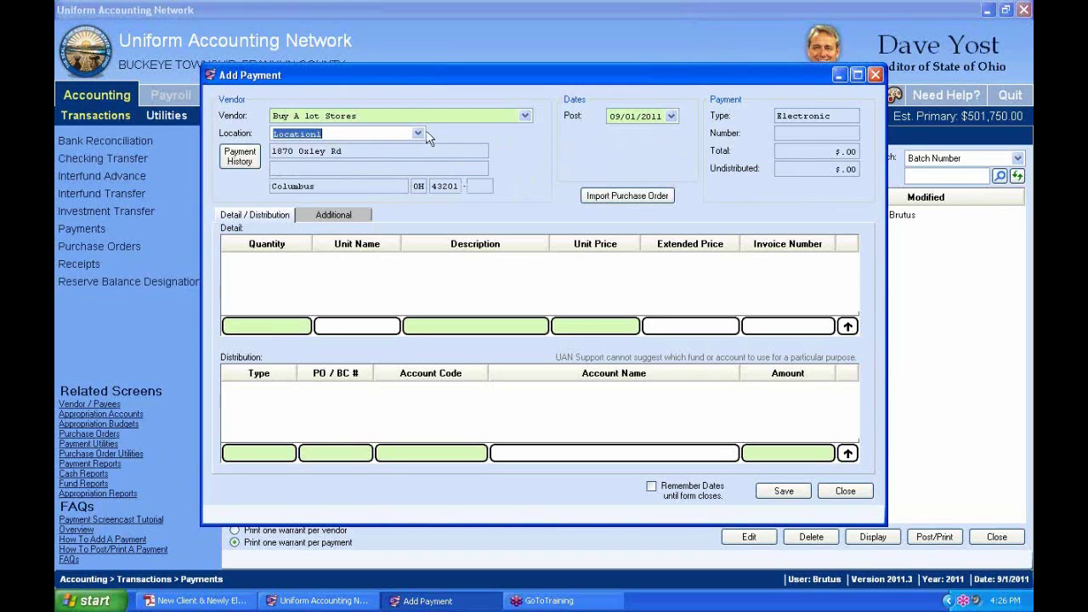
pyautogui.click(341, 151)
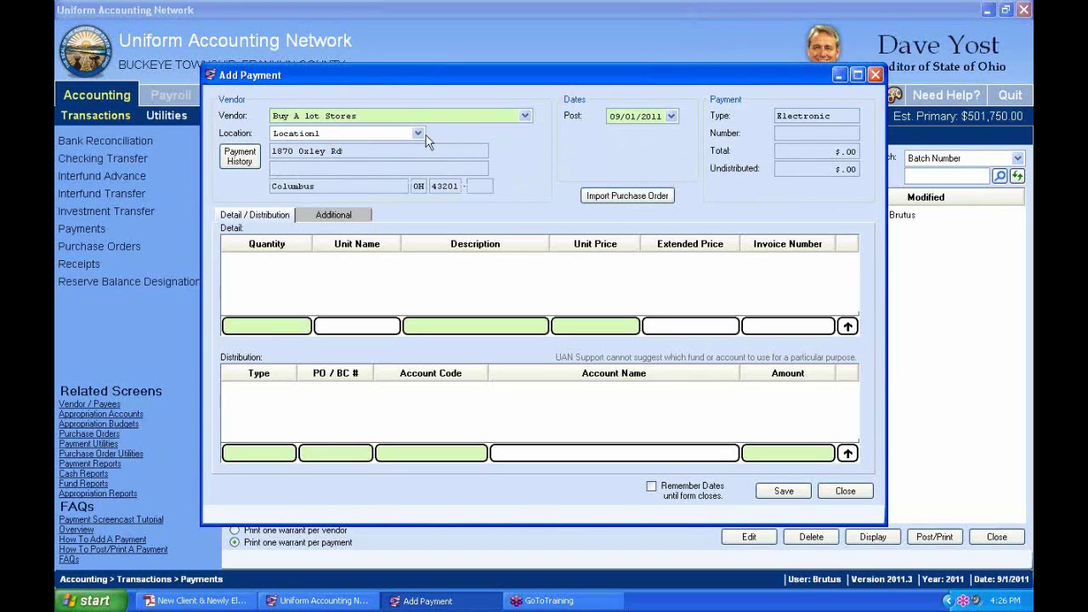
pyautogui.click(418, 133)
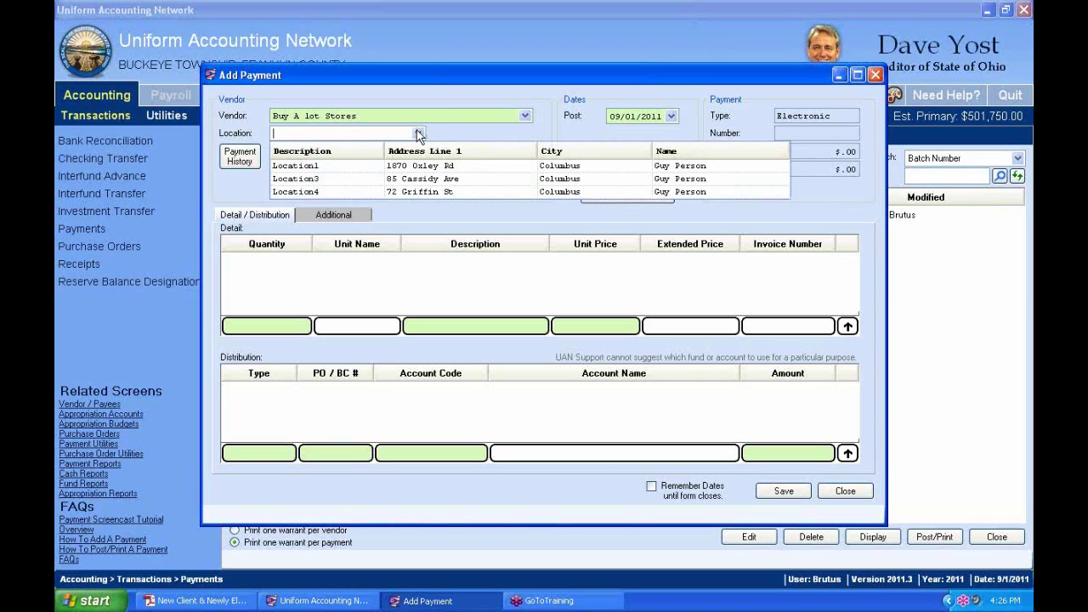
pyautogui.click(418, 134)
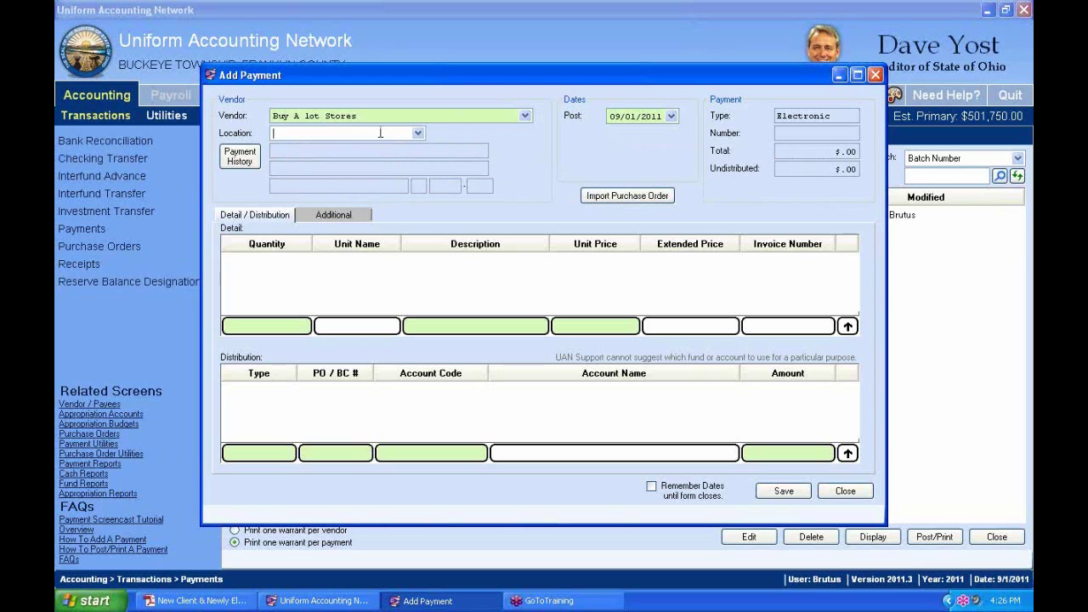
pyautogui.click(418, 134)
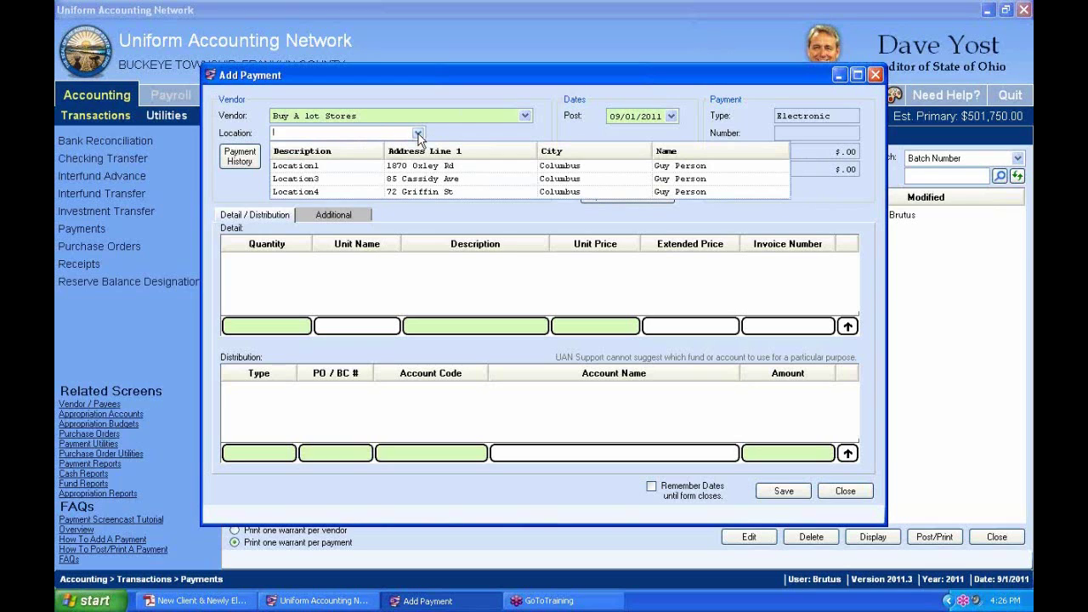
pyautogui.click(316, 170)
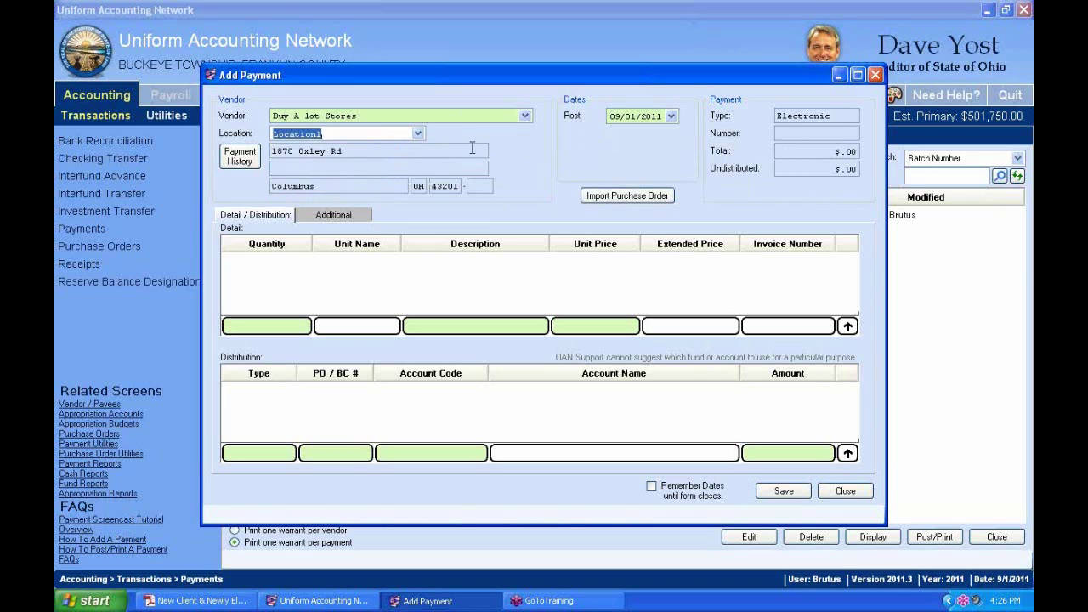
pyautogui.click(420, 134)
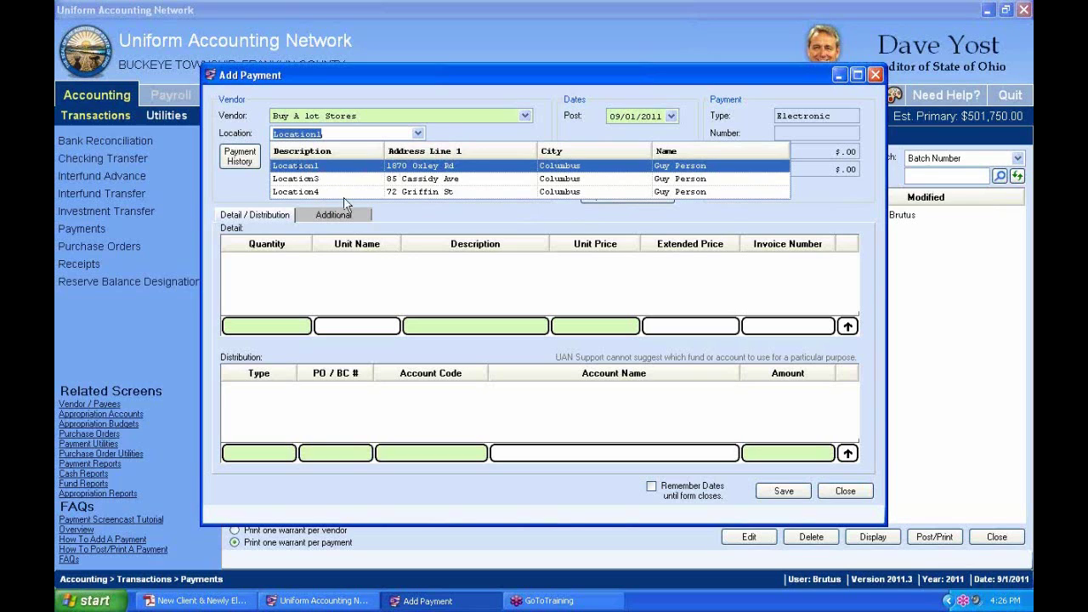
pyautogui.click(486, 167)
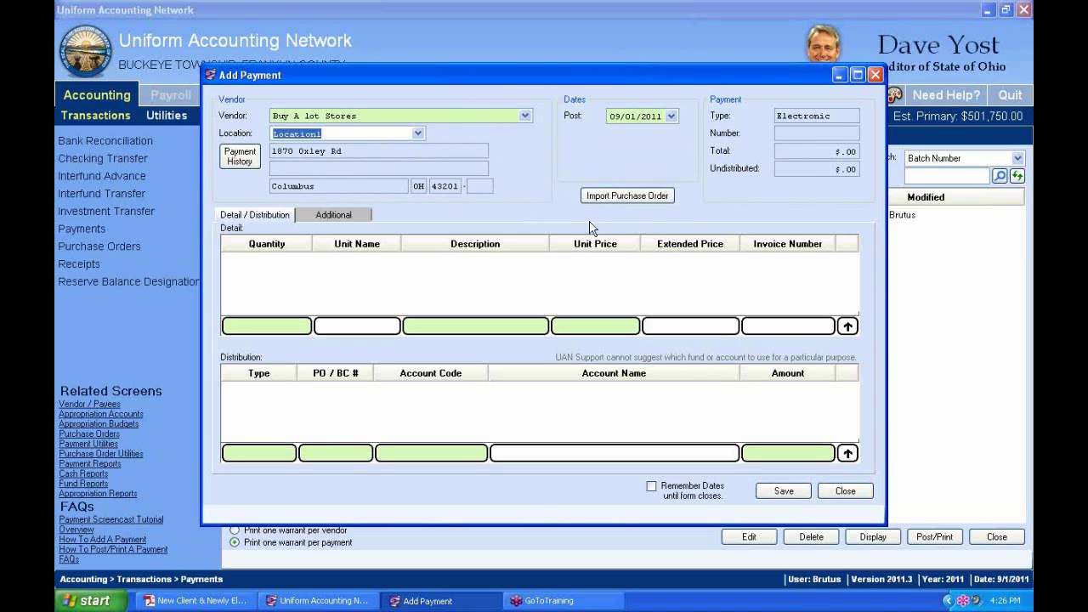
pyautogui.click(418, 133)
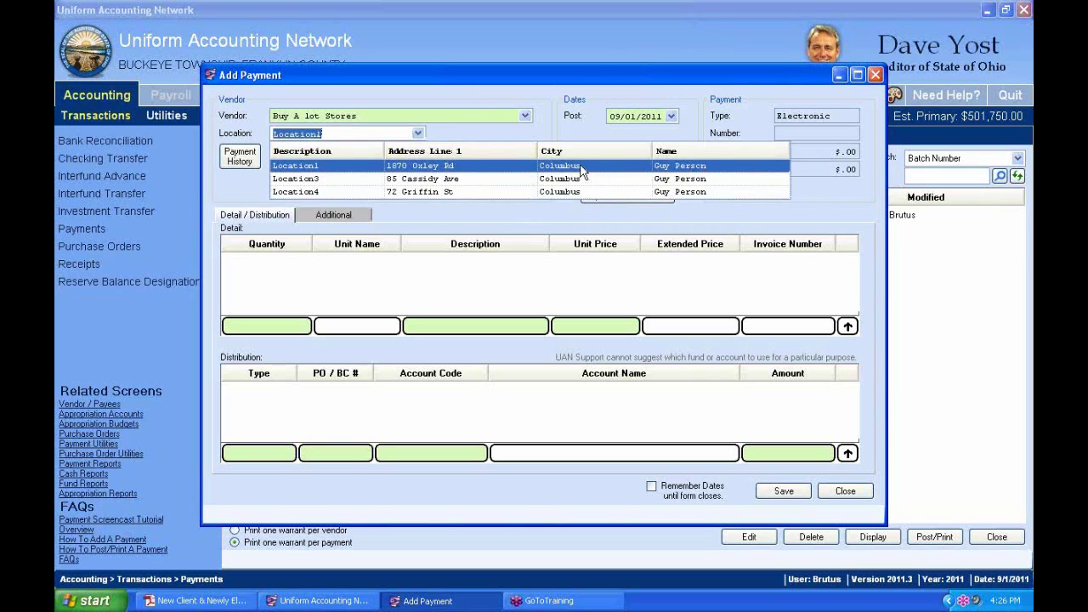
pyautogui.click(516, 94)
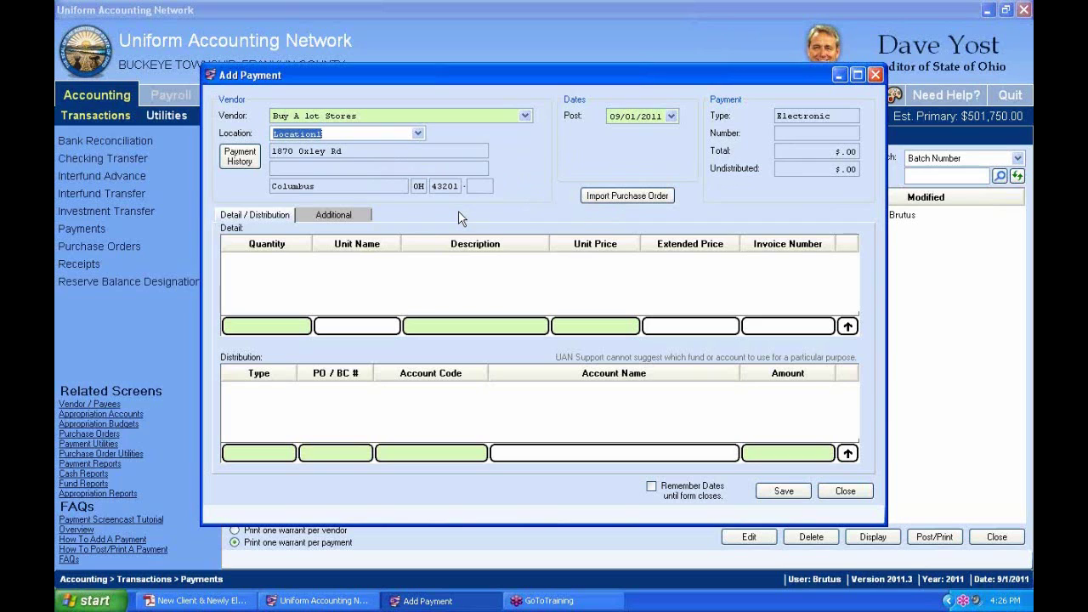
# Step: Import purchase order 3-2011 into the electronic payment, including all of its detail and distribution lines
pyautogui.click(609, 199)
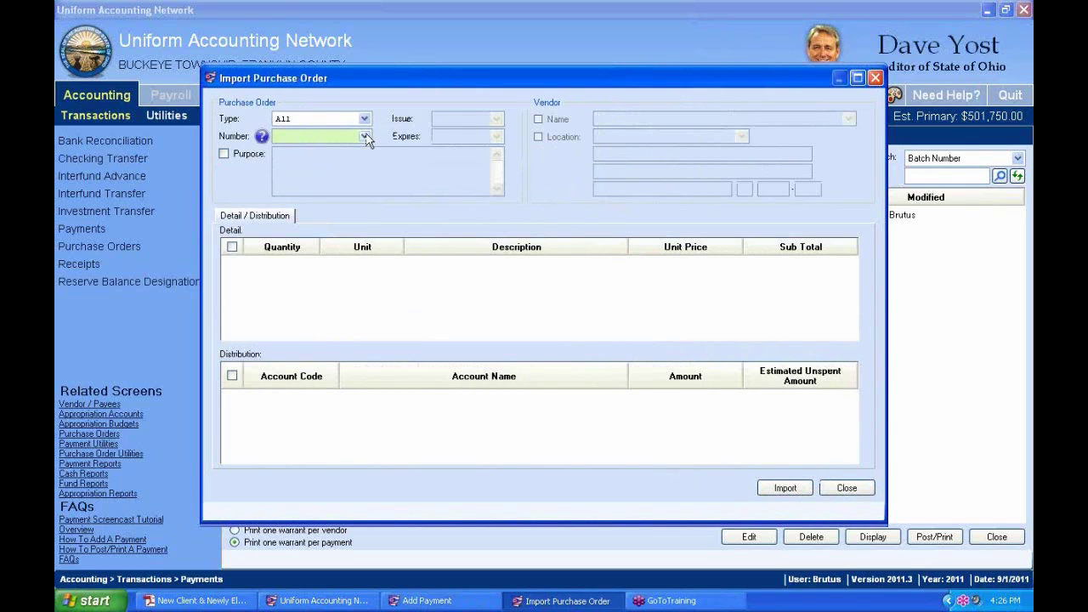
pyautogui.click(364, 138)
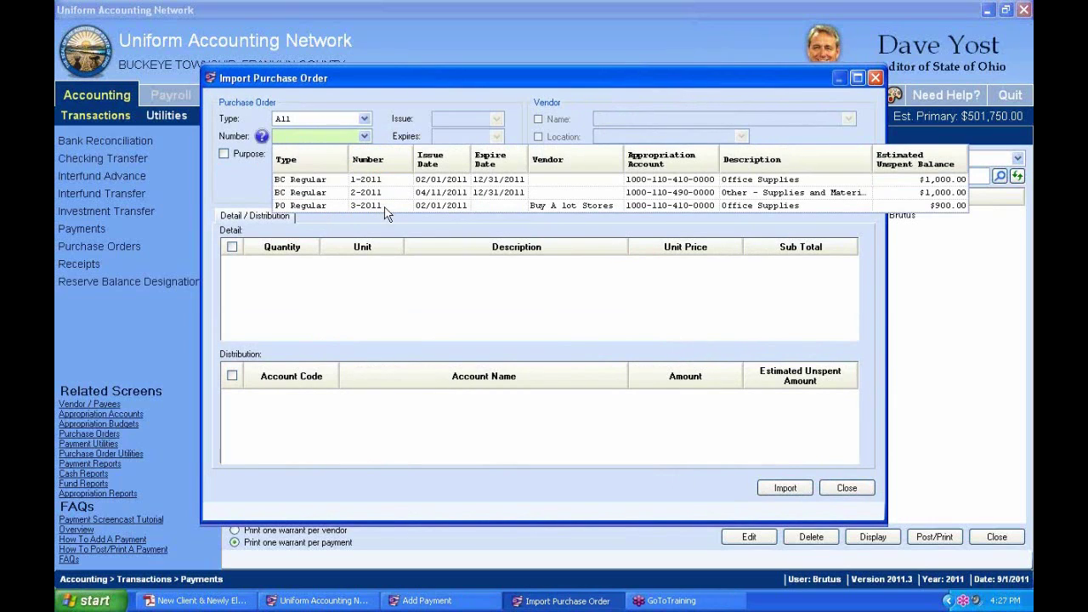
pyautogui.click(943, 205)
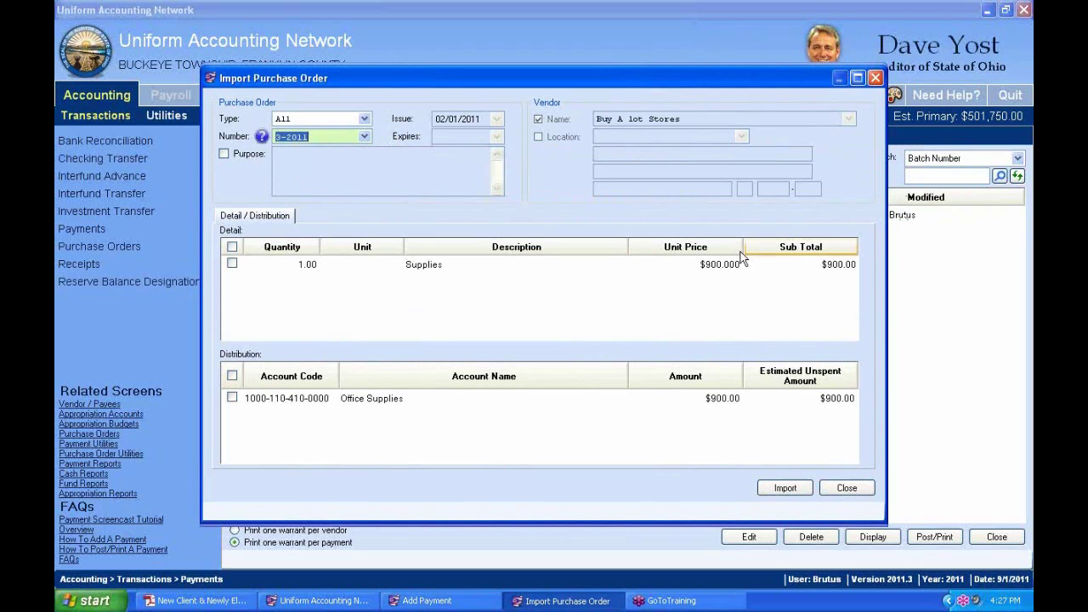
pyautogui.click(230, 248)
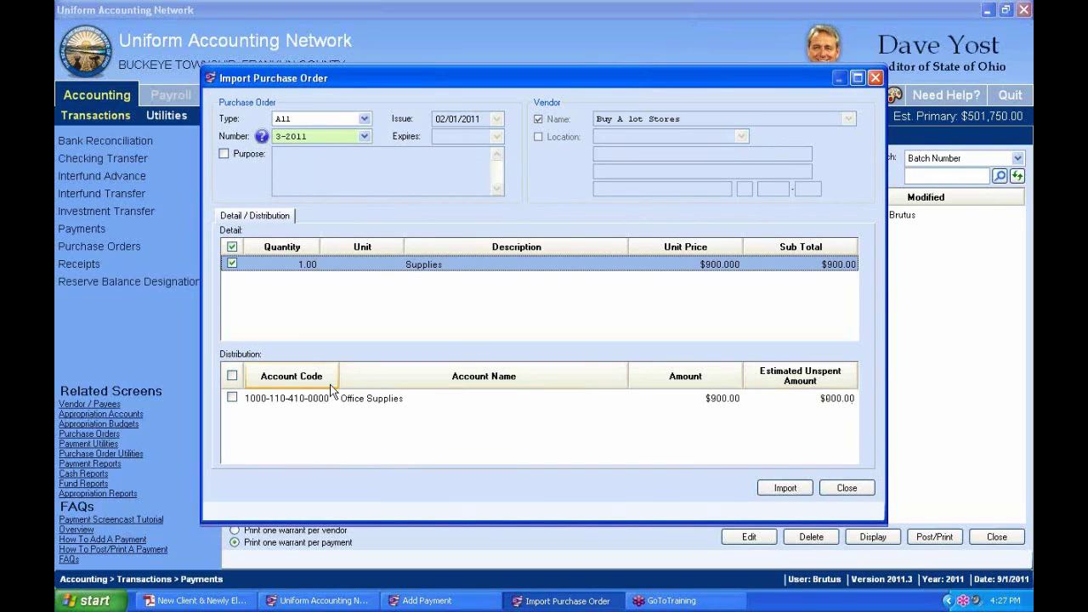
pyautogui.click(232, 375)
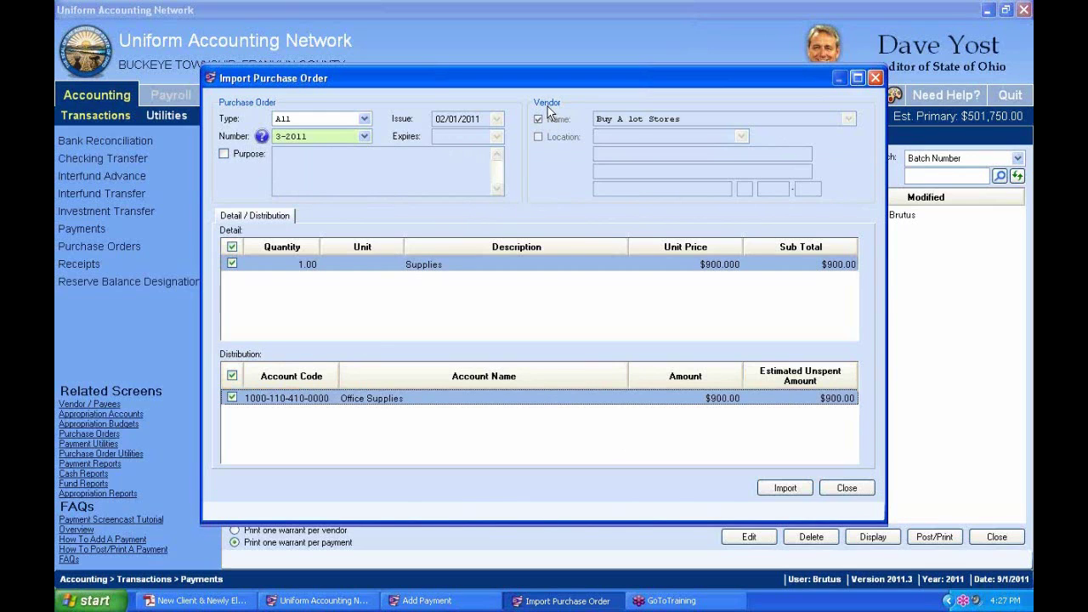
pyautogui.click(789, 496)
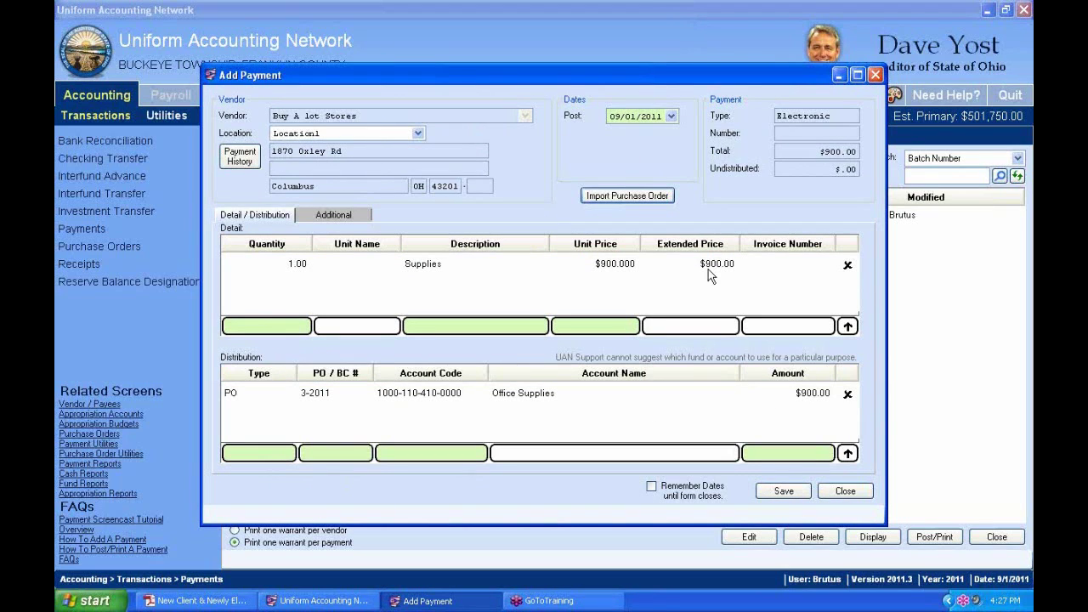
# Step: Set the unit price of the Supplies detail line to $925
pyautogui.click(631, 265)
pyautogui.write('95.')
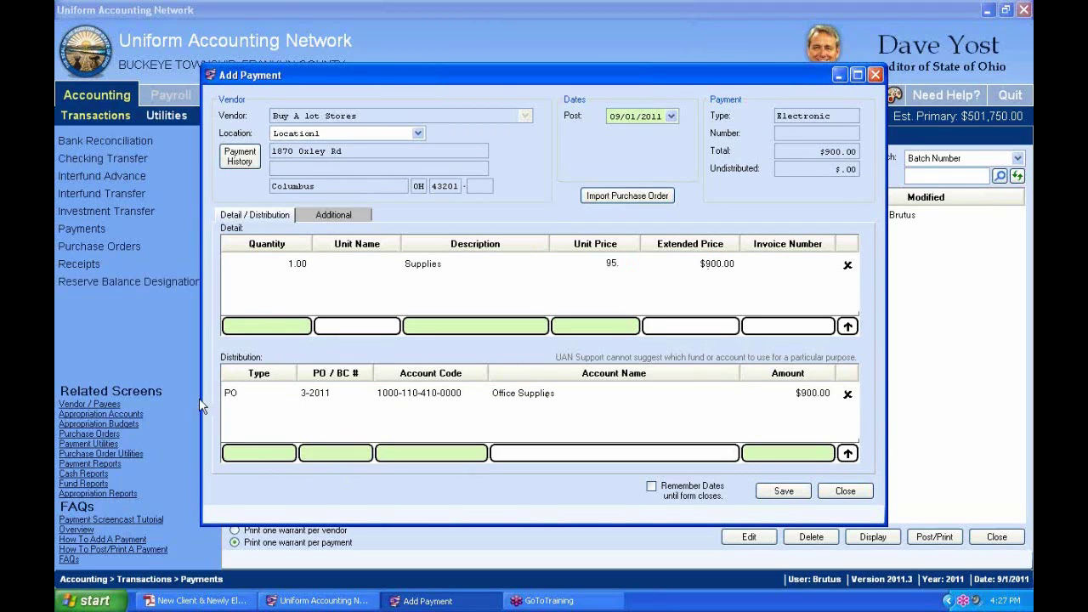
pyautogui.press('BackSpace')
pyautogui.press('BackSpace')
pyautogui.write('25')
pyautogui.write('.')
pyautogui.click(710, 263)
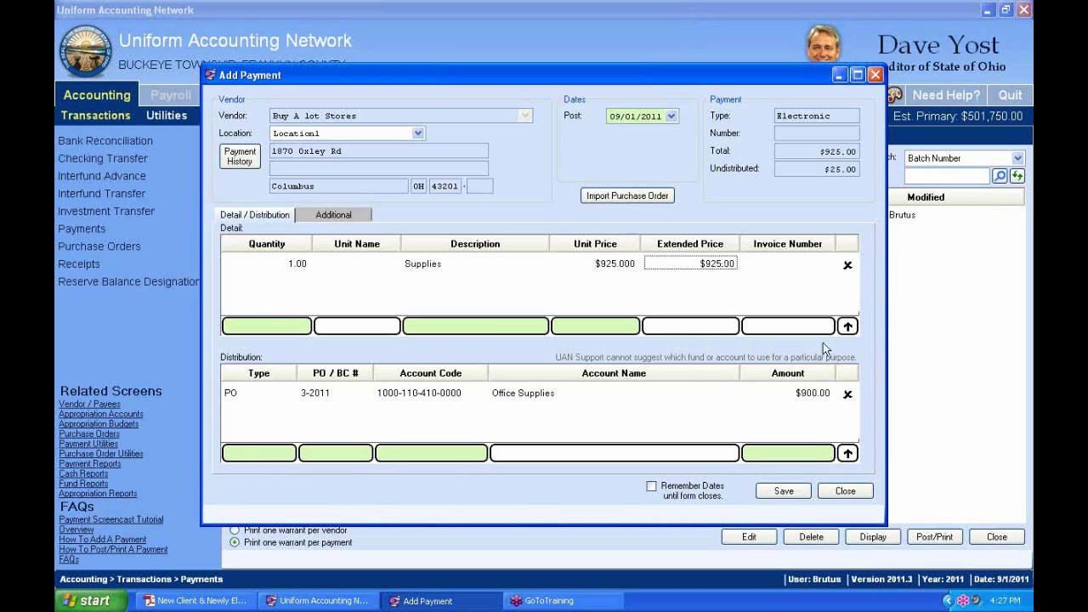
# Step: Set the Office Supplies distribution amount to $925, save the electronic payment and close the payment form
pyautogui.click(813, 394)
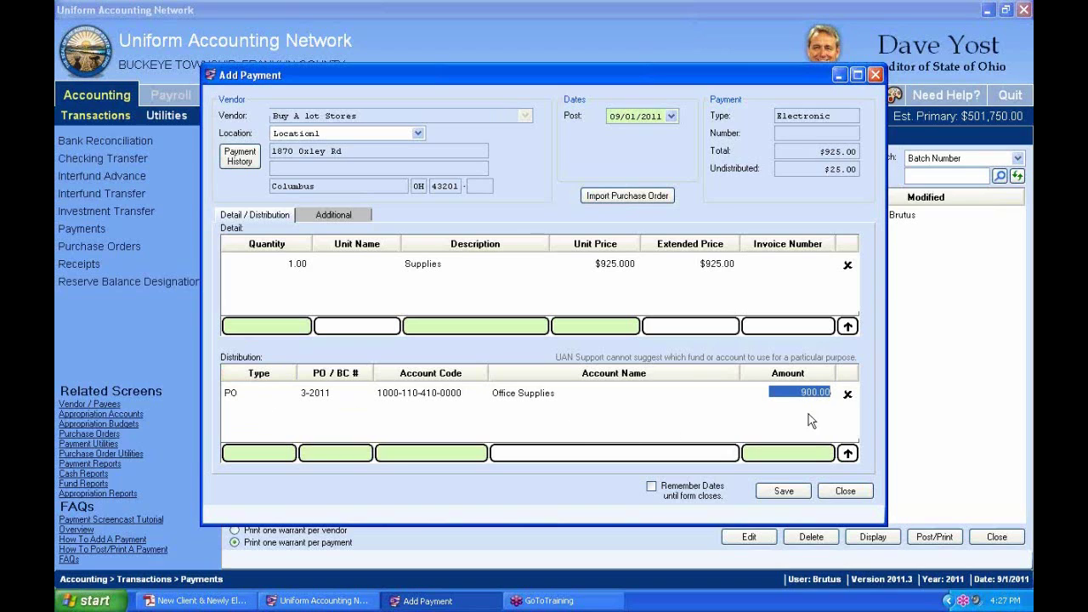
pyautogui.write('925')
pyautogui.click(539, 396)
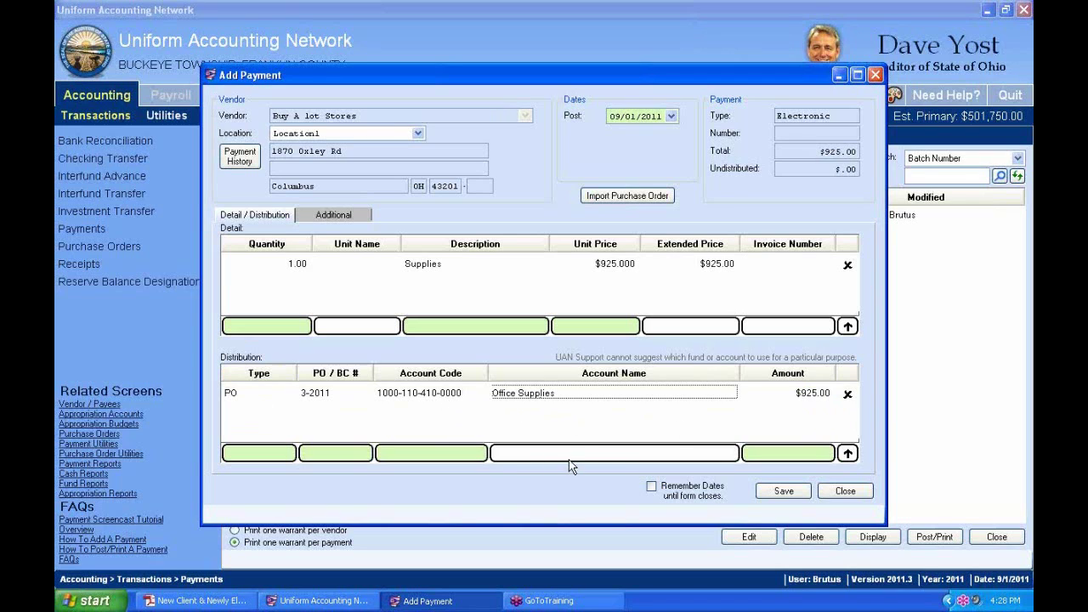
pyautogui.click(791, 494)
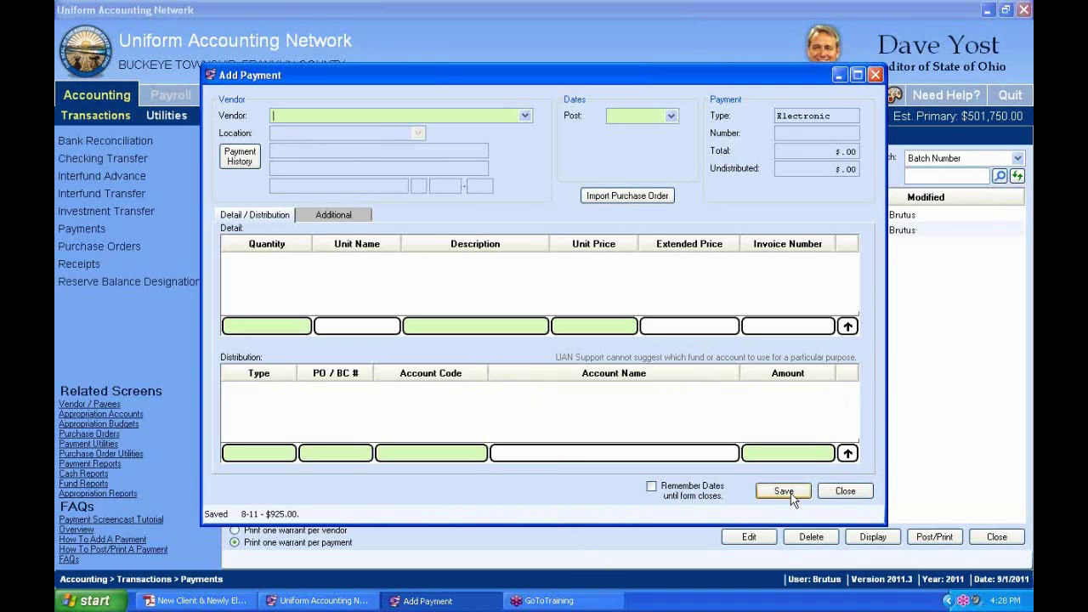
pyautogui.click(845, 492)
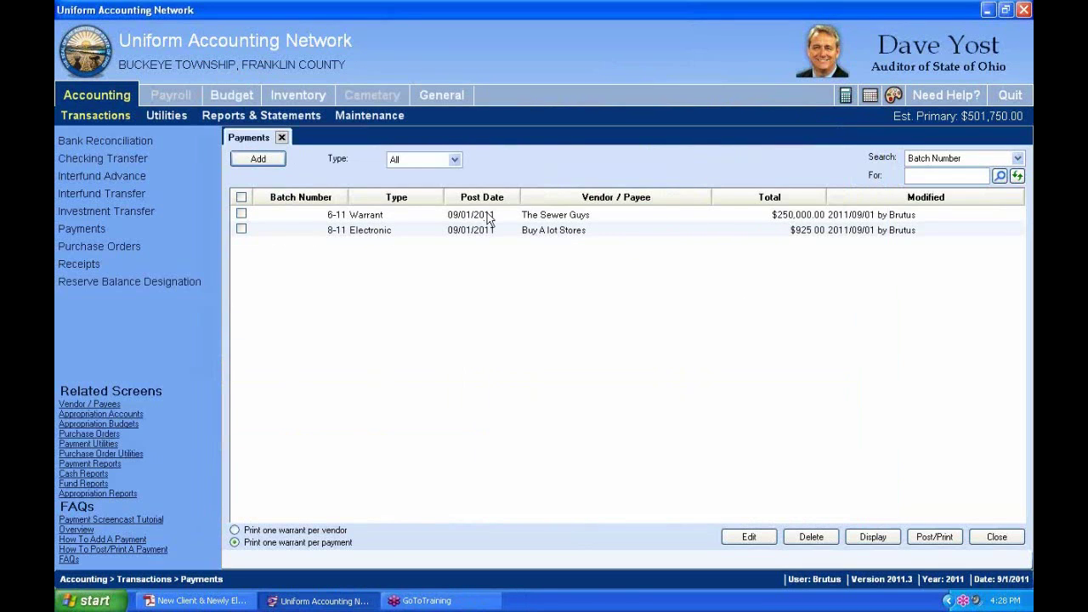
pyautogui.click(366, 230)
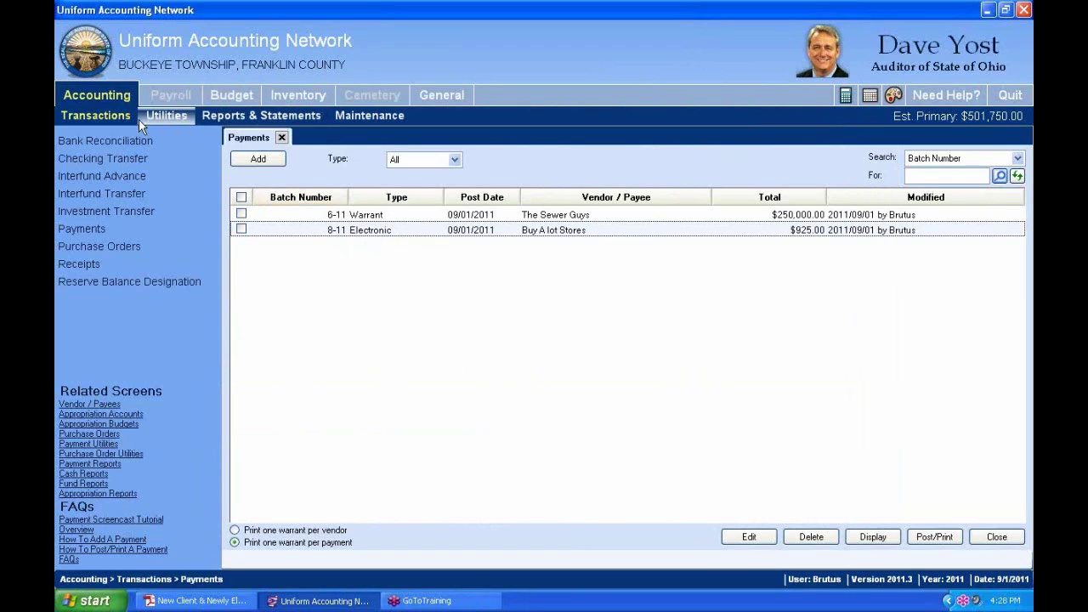
# Step: Display the 2011 Purchase Order Status report for the Buy A lot Stores purchase order 3-2011
pyautogui.click(75, 97)
pyautogui.click(243, 116)
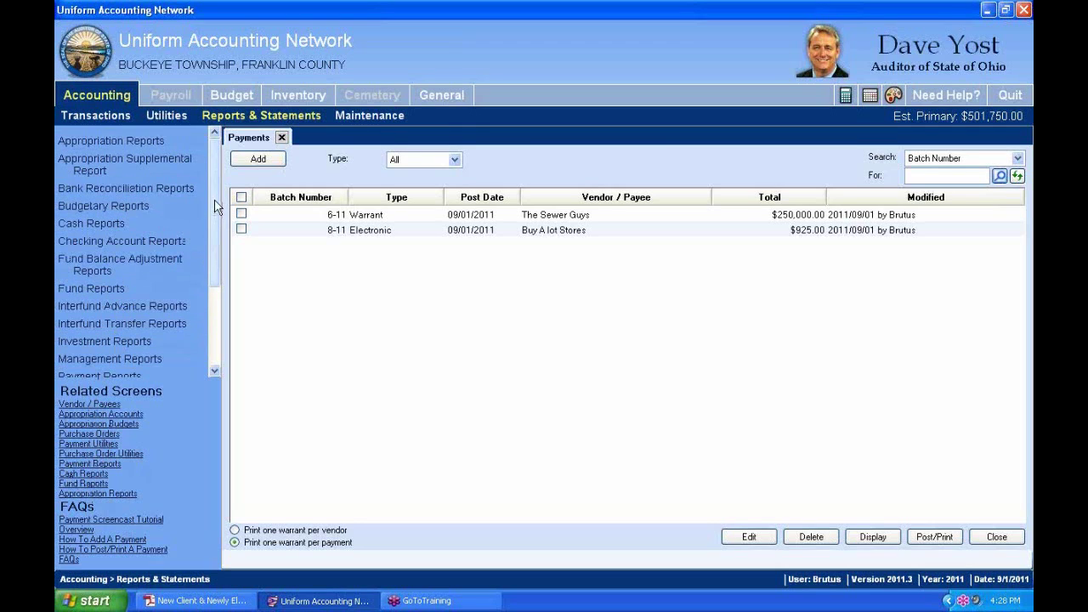
pyautogui.scroll(-3, 214, 246)
pyautogui.click(151, 277)
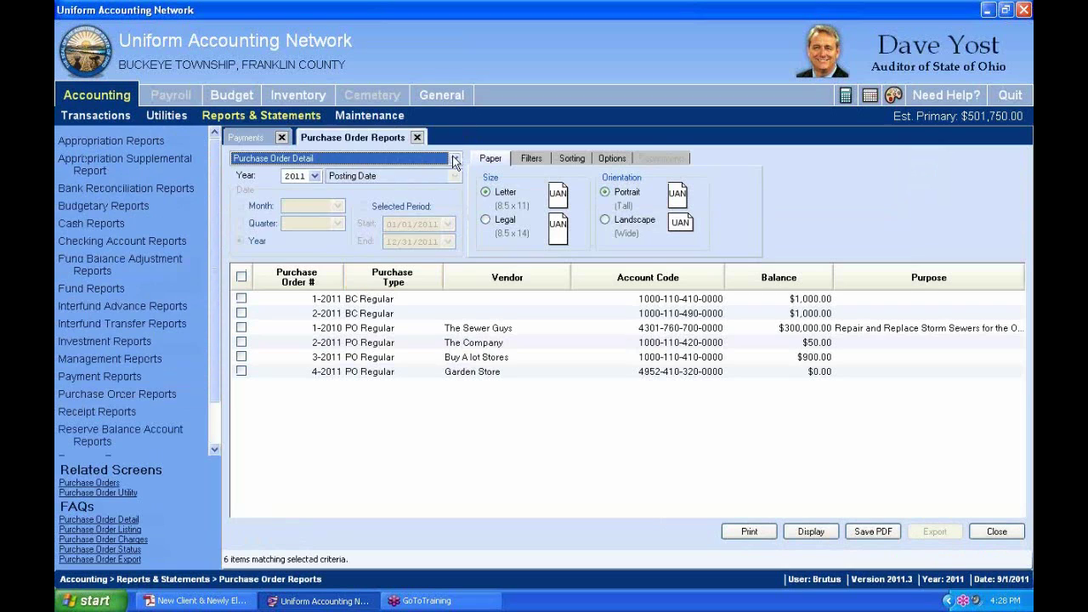
pyautogui.click(455, 162)
pyautogui.click(416, 230)
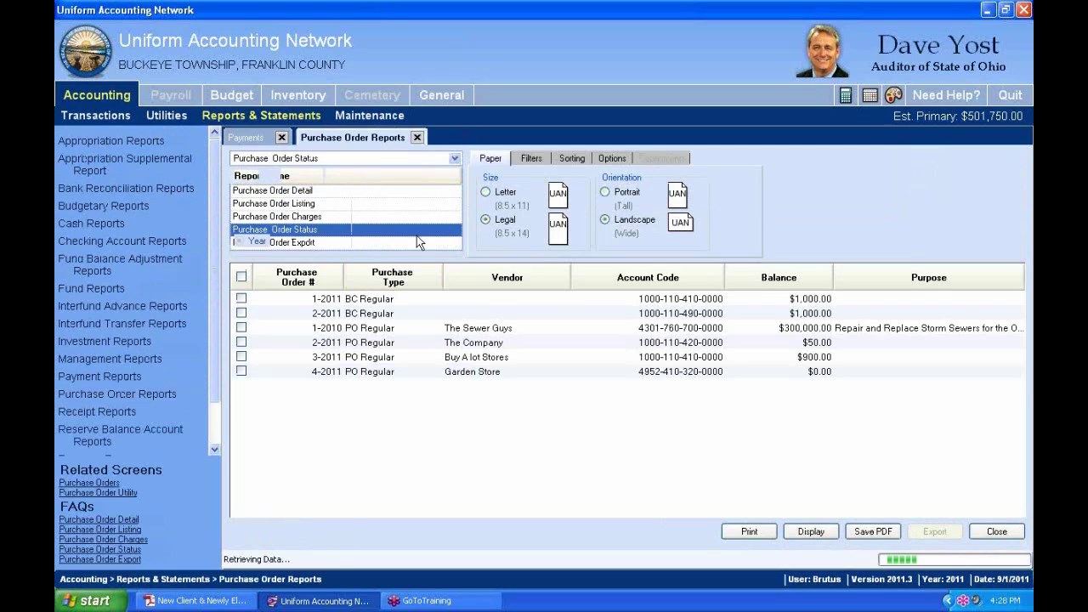
pyautogui.click(491, 378)
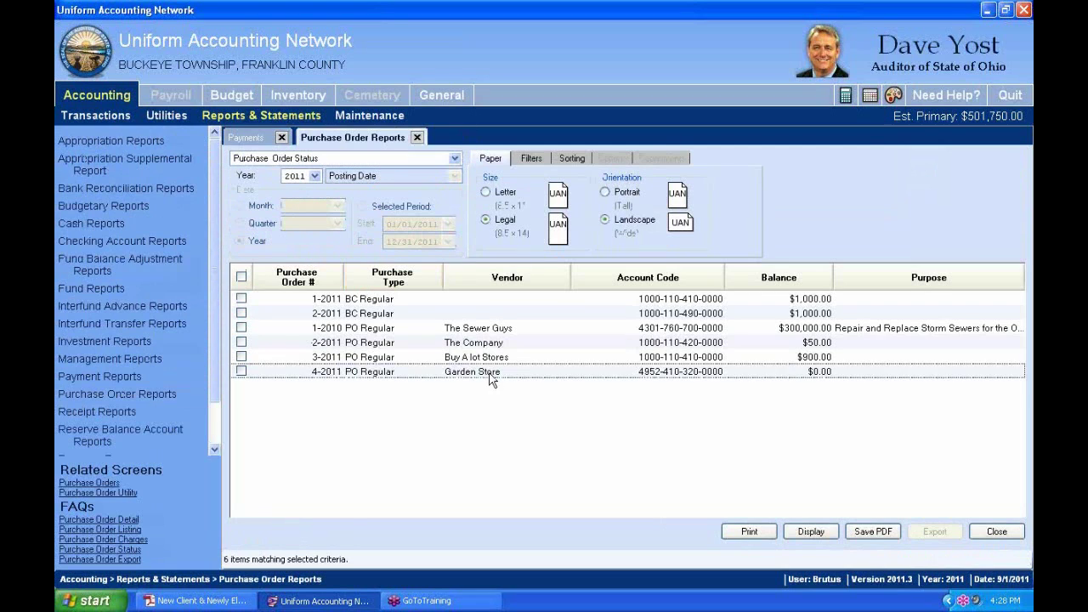
pyautogui.click(241, 356)
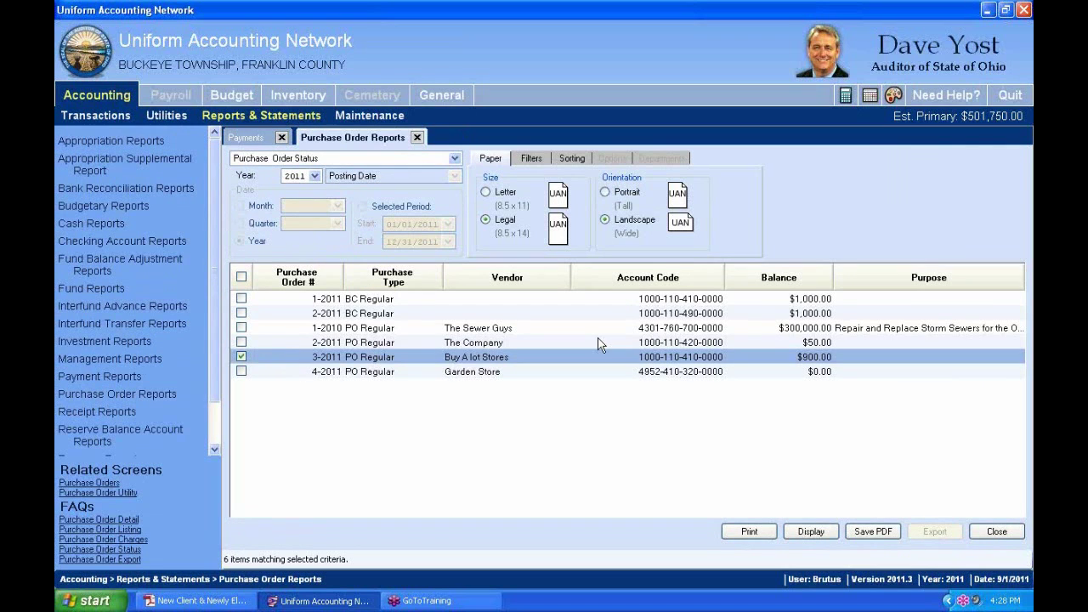
pyautogui.click(813, 533)
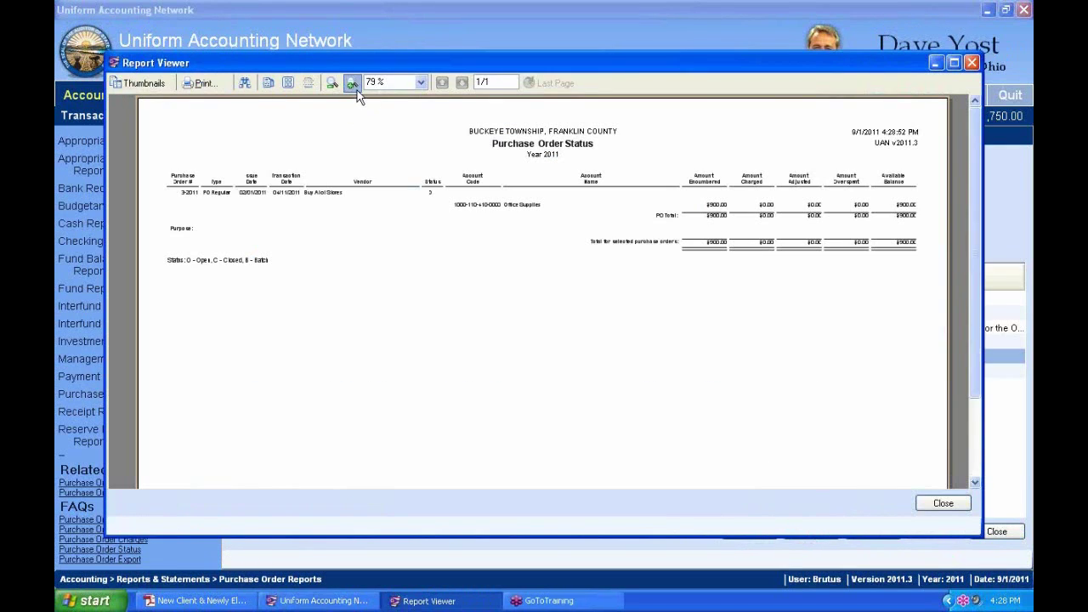
# Step: Examine the status, encumbered, charged, overspent and balance columns of the Purchase Order Status report and close the report
pyautogui.click(352, 83)
pyautogui.click(352, 83)
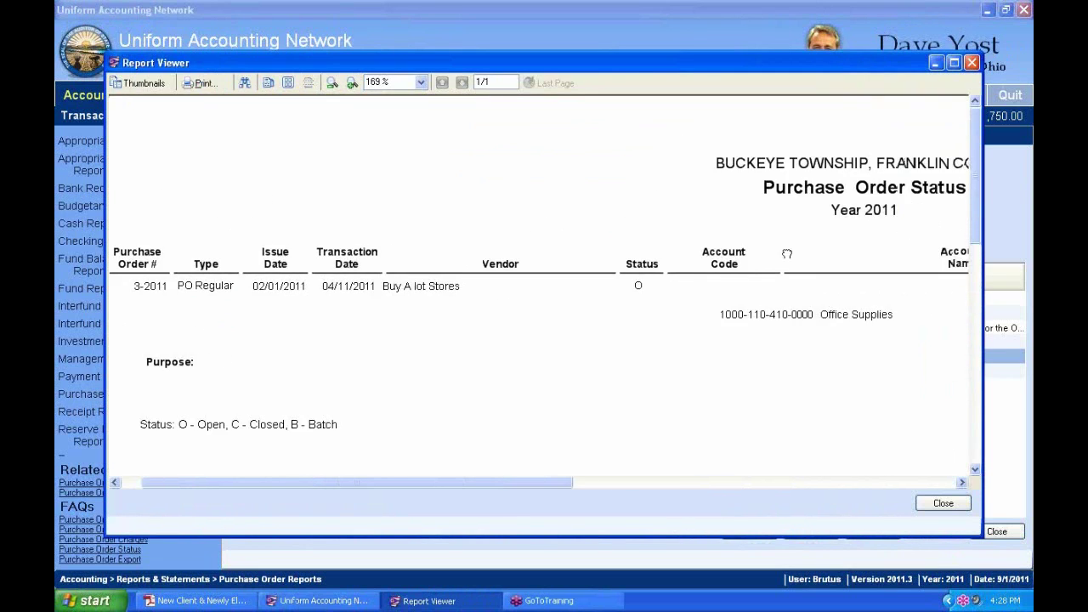
pyautogui.moveTo(787, 253); pyautogui.dragTo(554, 256)
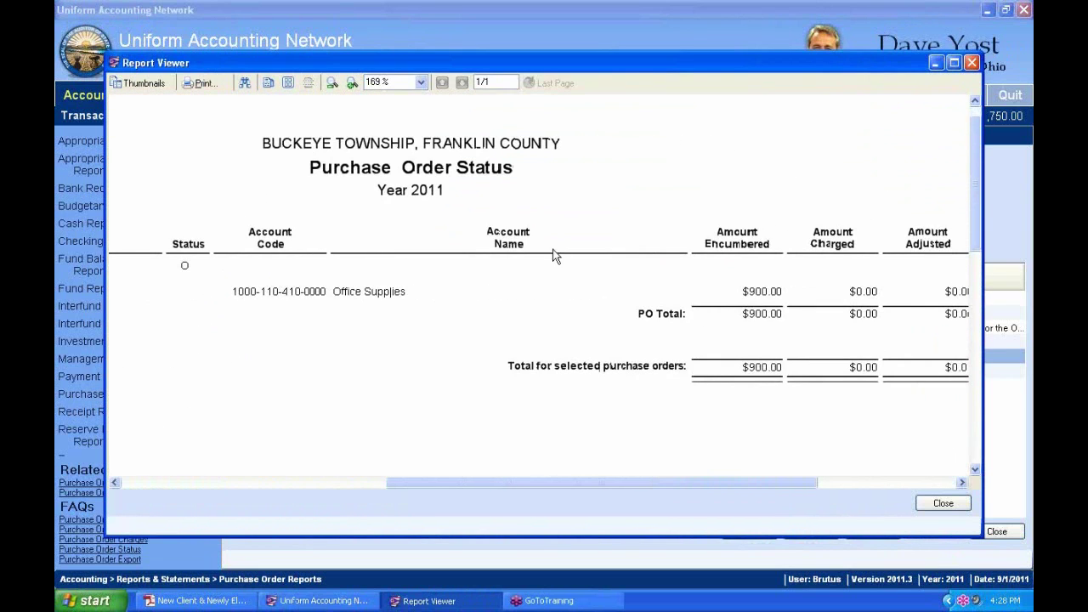
pyautogui.moveTo(893, 216); pyautogui.dragTo(541, 183)
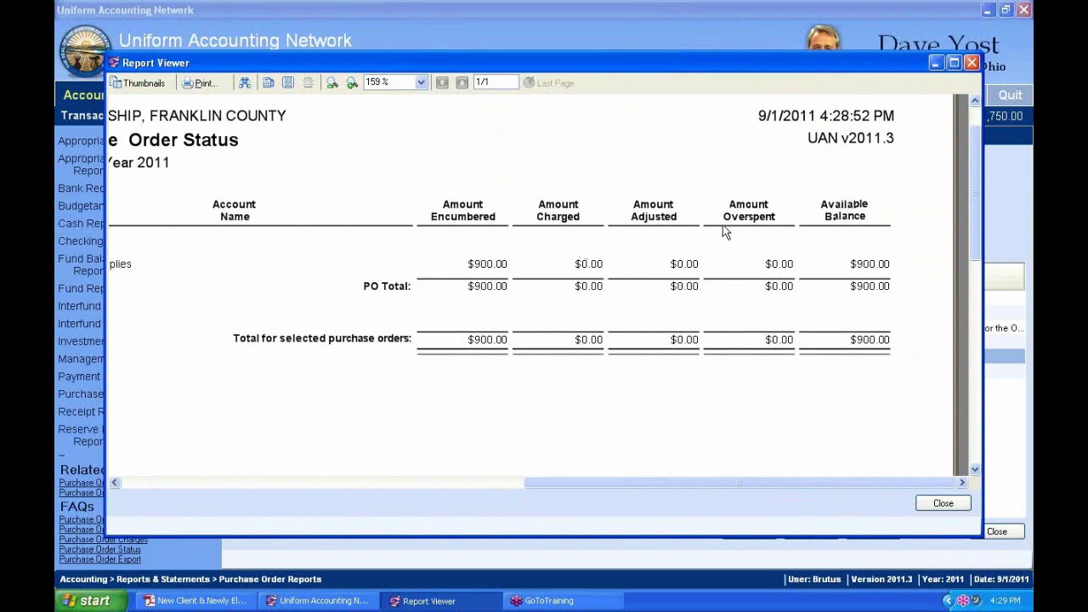
pyautogui.click(970, 64)
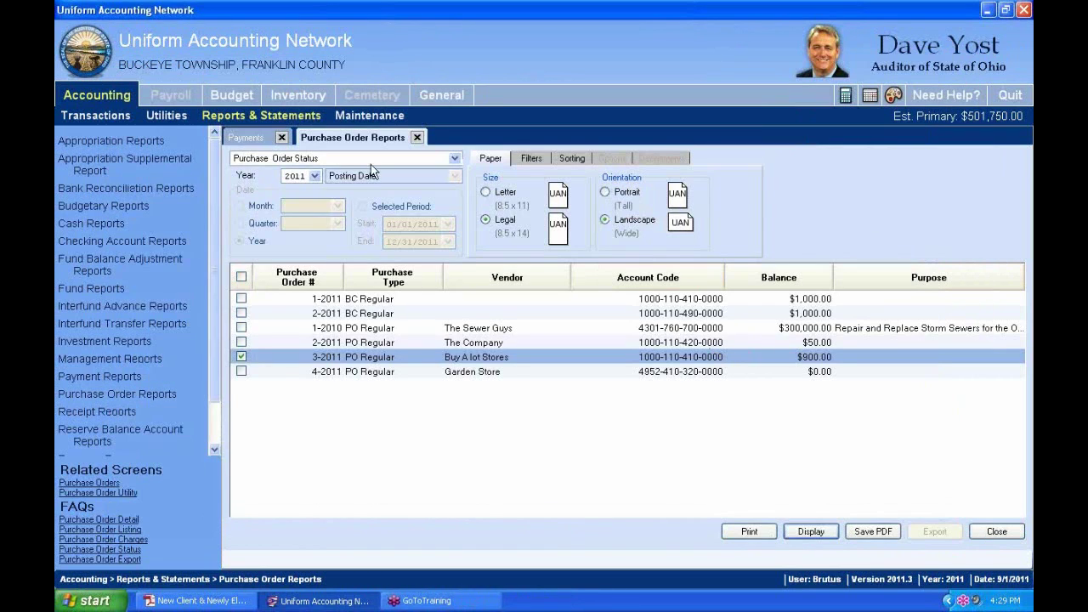
# Step: Return to the Payments screen and post both batch payments, 6-11 for The Sewer Guys and 8-11 for Buy A lot Stores
pyautogui.click(246, 138)
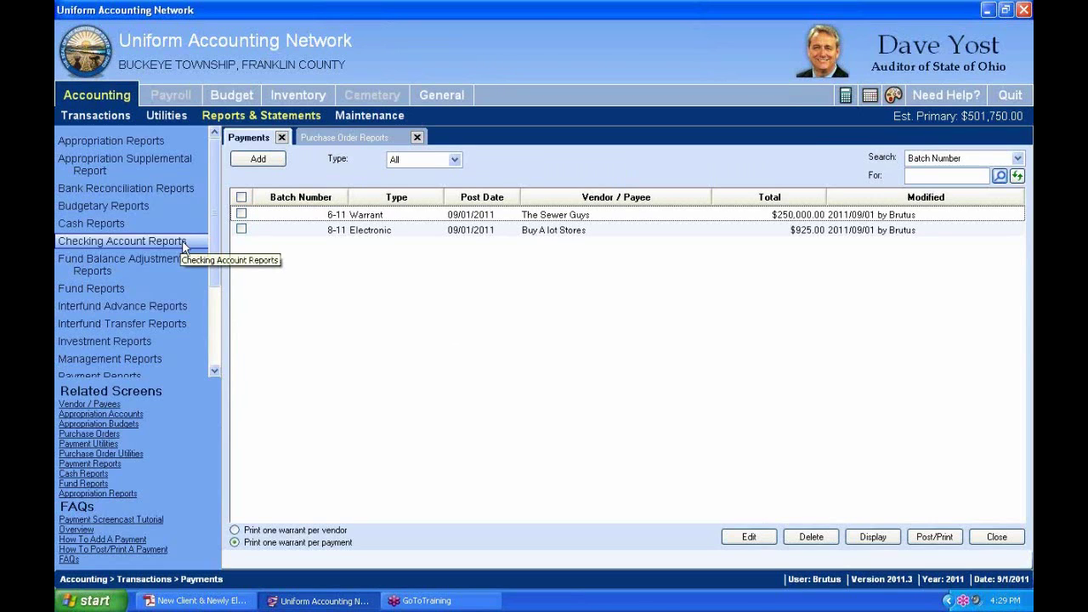
pyautogui.click(242, 197)
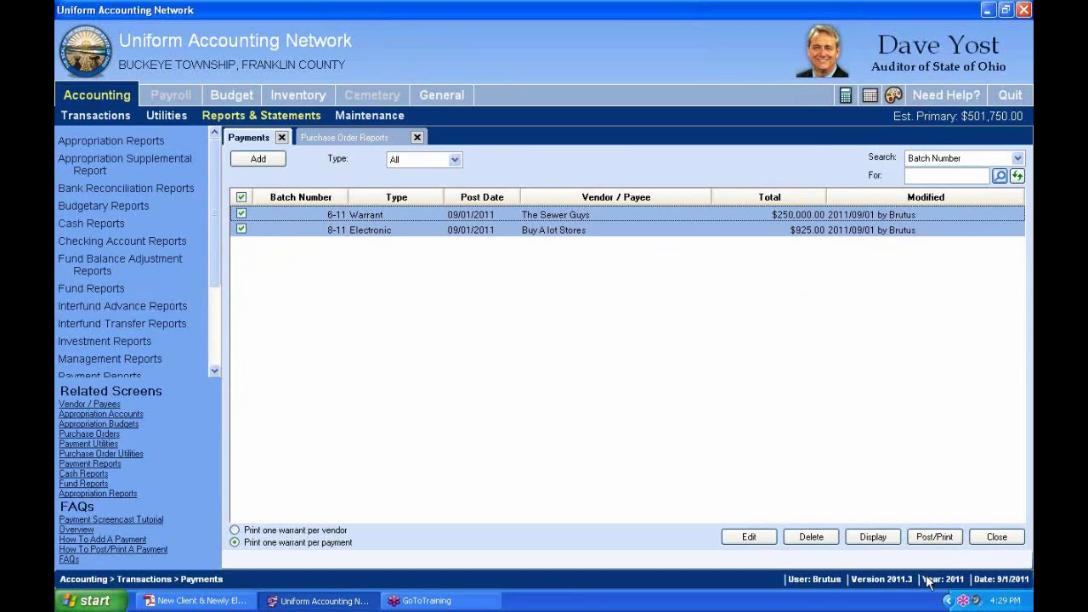
pyautogui.click(931, 536)
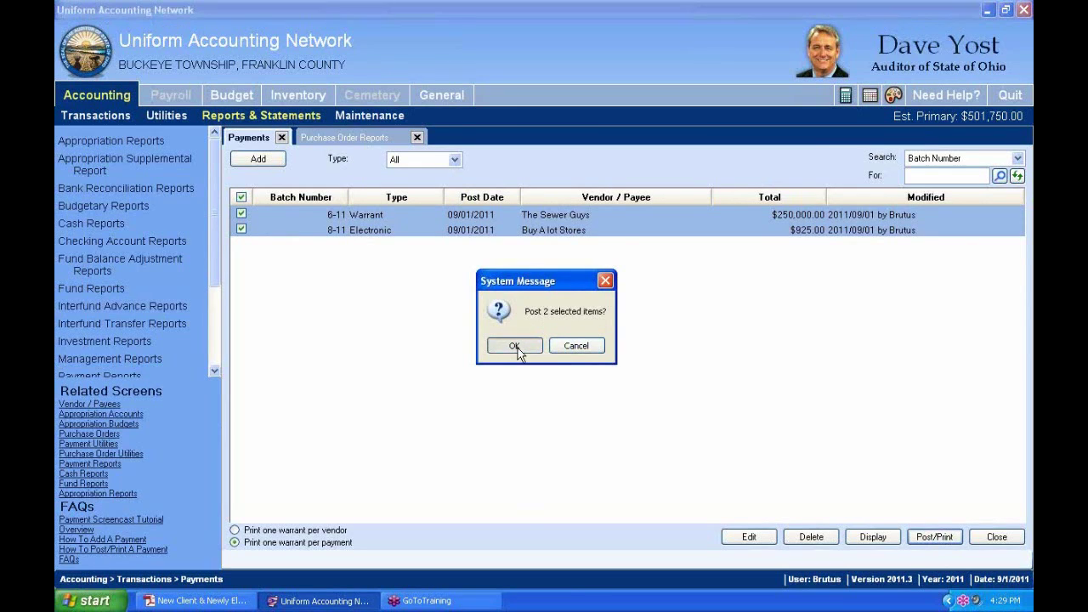
pyautogui.click(517, 348)
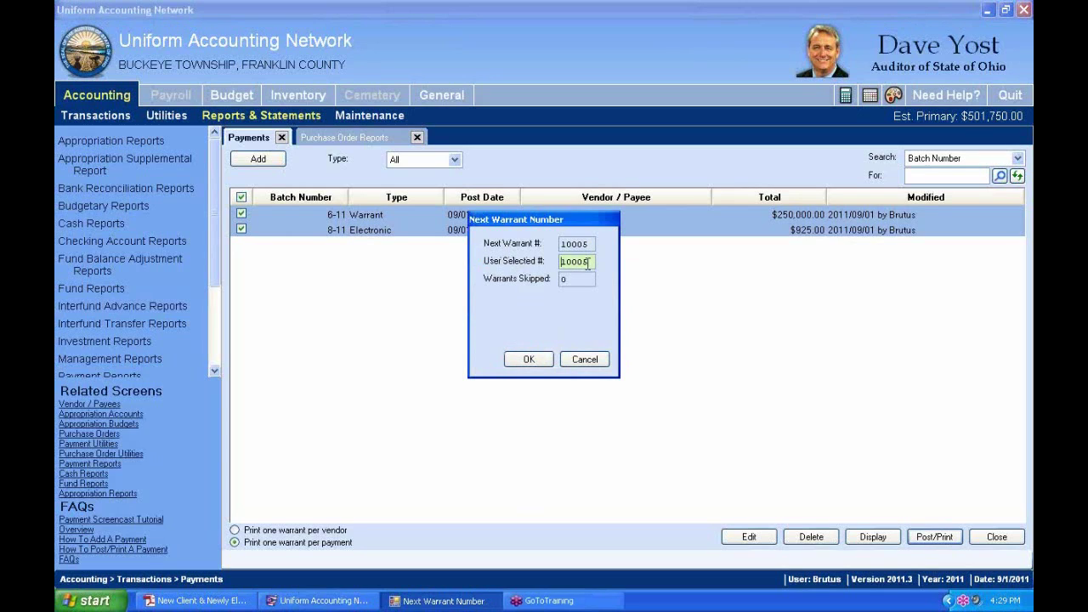
# Step: Set the user-selected warrant number to 10007 and agree to skip and void warrants 10005 and 10006
pyautogui.click(591, 262)
pyautogui.doubleClick(585, 244)
pyautogui.click(592, 244)
pyautogui.moveTo(546, 222); pyautogui.dragTo(550, 169)
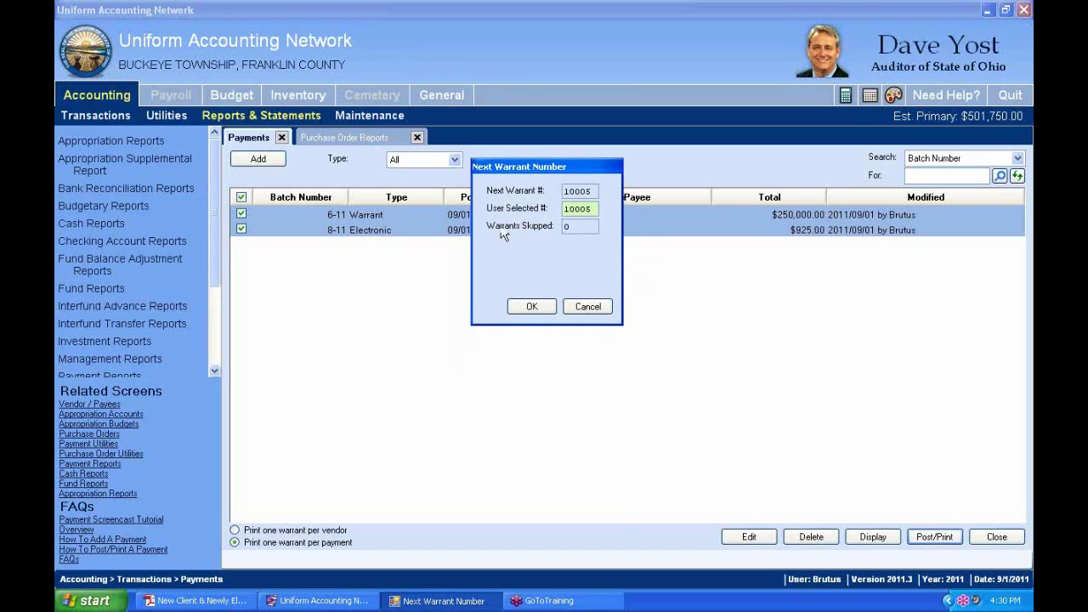
pyautogui.click(592, 208)
pyautogui.moveTo(595, 209); pyautogui.dragTo(530, 211)
pyautogui.click(574, 238)
pyautogui.click(594, 208)
pyautogui.press('BackSpace')
pyautogui.write('7')
pyautogui.click(533, 306)
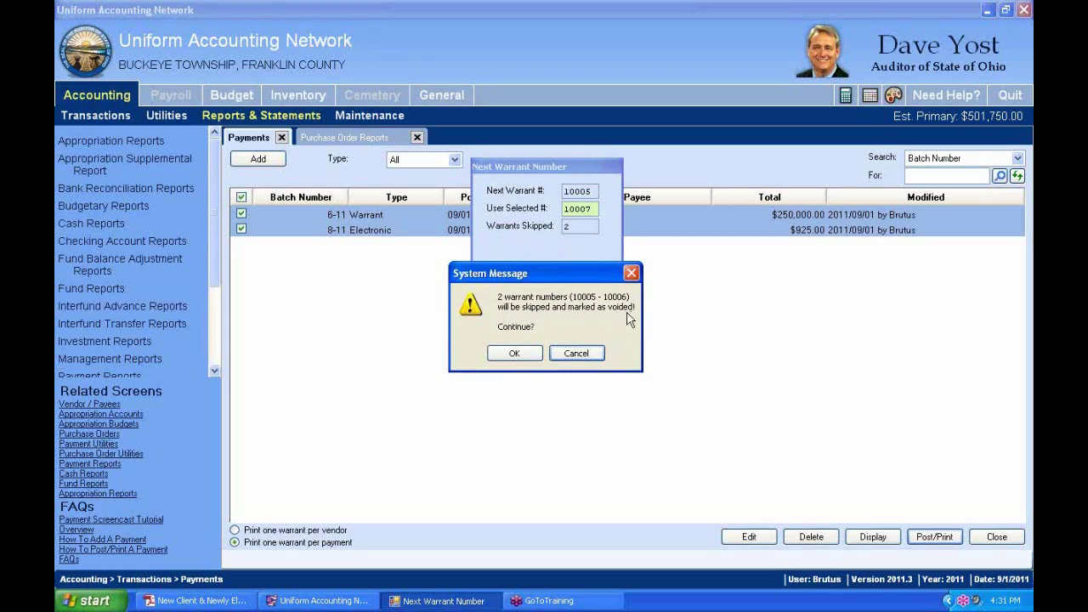
pyautogui.click(517, 354)
pyautogui.press('Return')
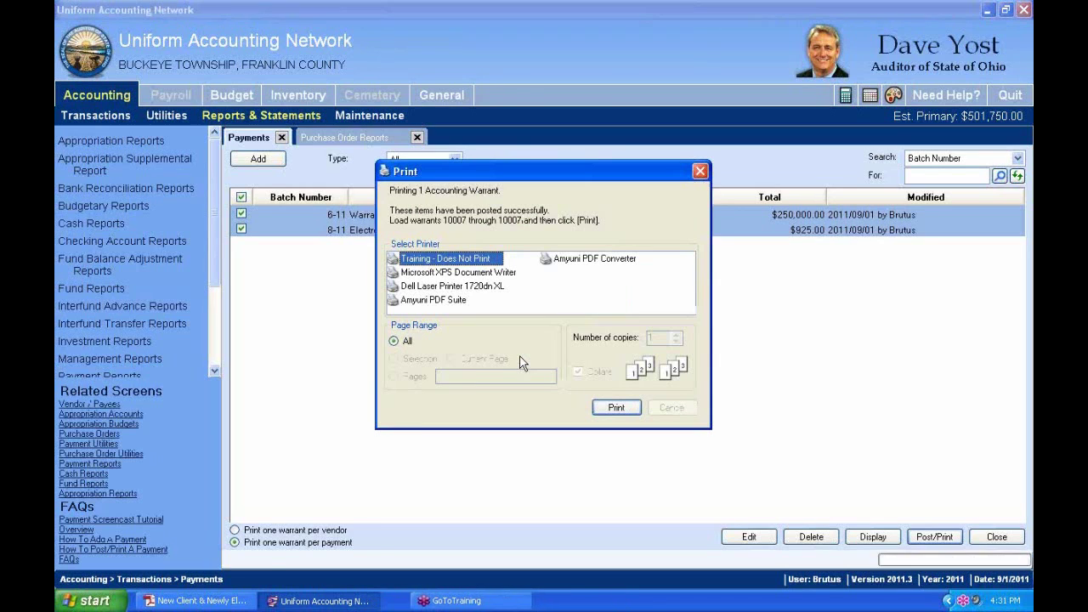
# Step: Print warrant 10007 with the Training - Does Not Print printer
pyautogui.moveTo(504, 173); pyautogui.dragTo(518, 111)
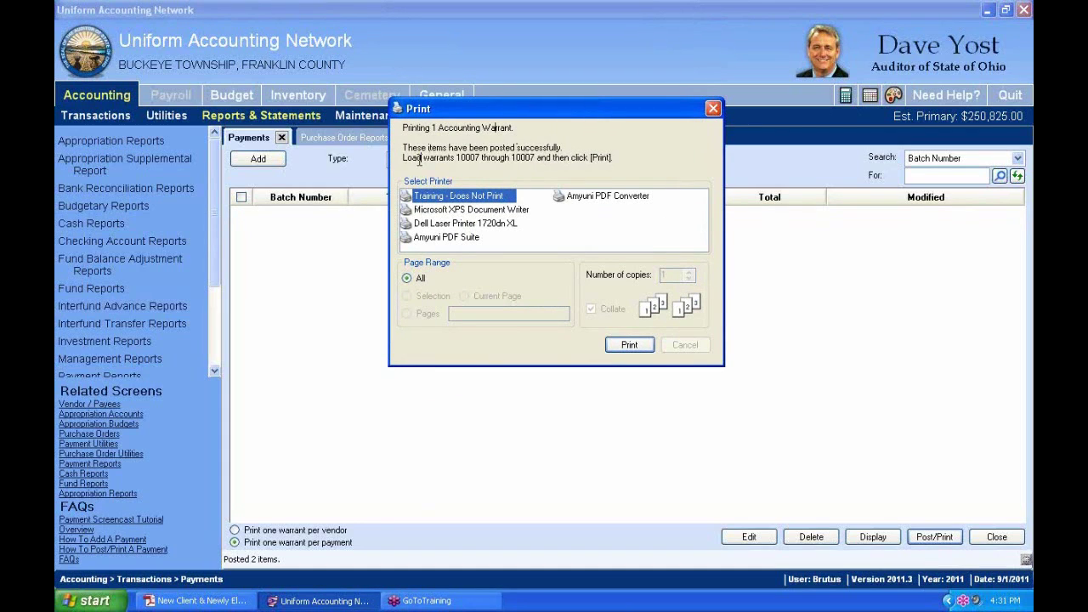
pyautogui.moveTo(422, 157); pyautogui.dragTo(510, 158)
pyautogui.click(476, 157)
pyautogui.click(630, 345)
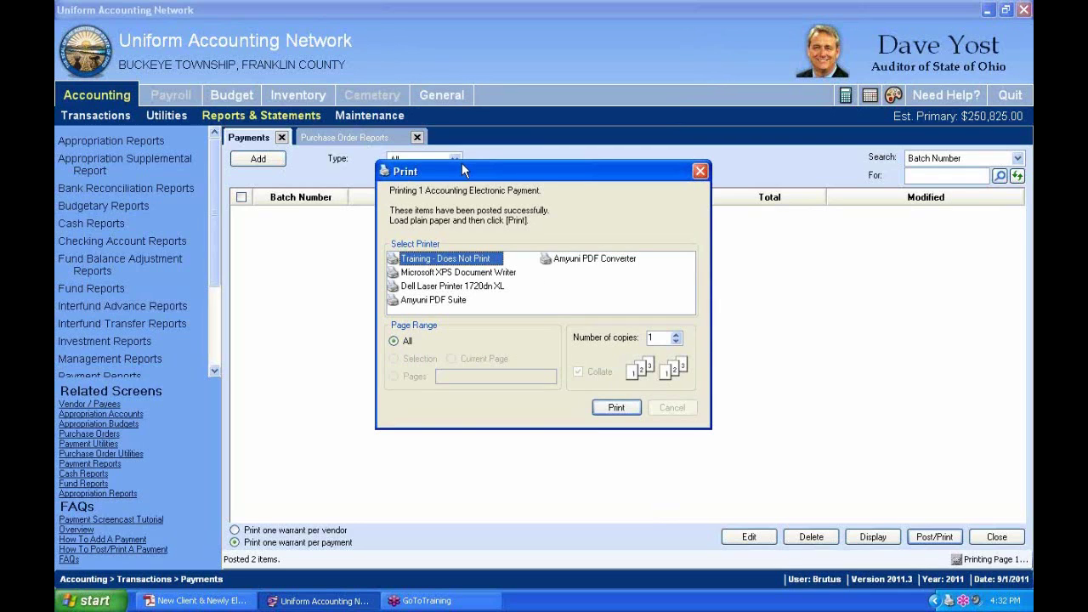
# Step: Increase the number of copies for the electronic payment and print it with the Training - Does Not Print printer
pyautogui.moveTo(461, 167); pyautogui.dragTo(491, 126)
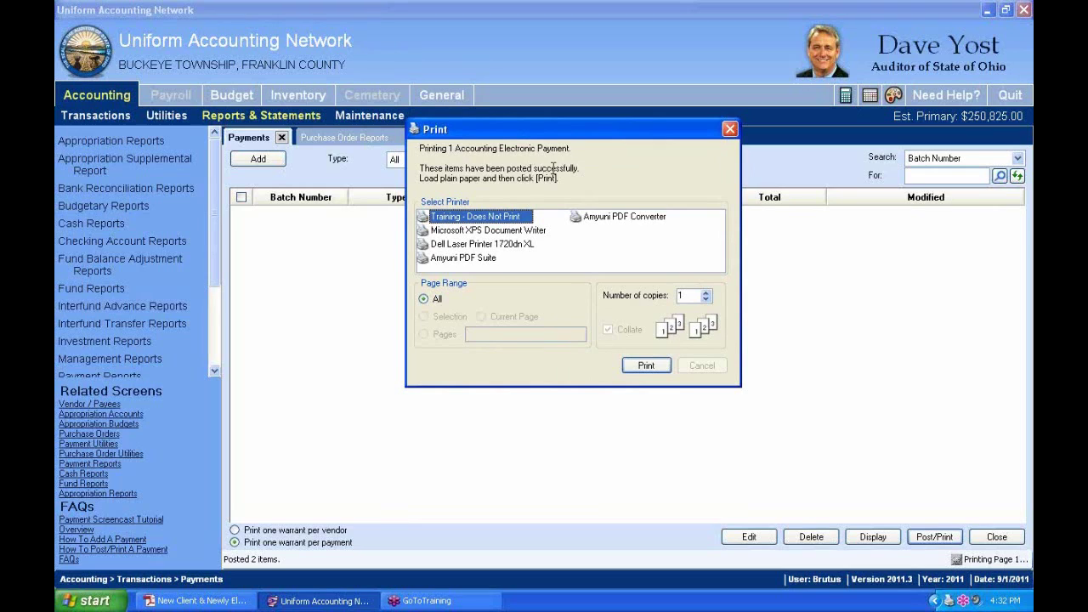
pyautogui.click(551, 168)
pyautogui.click(705, 292)
pyautogui.click(706, 292)
pyautogui.click(646, 365)
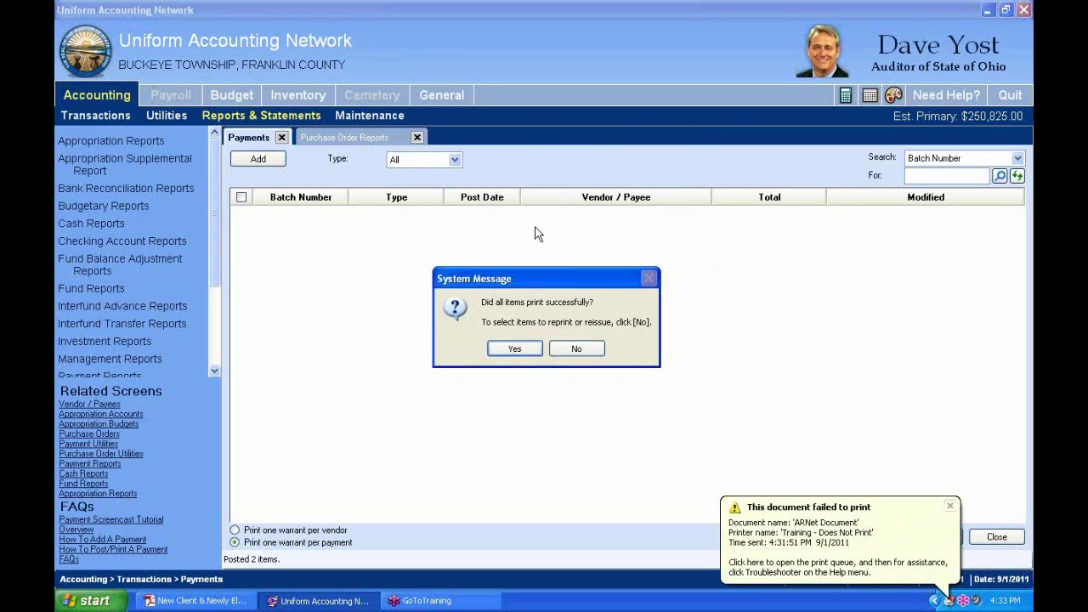
# Step: Report that not all items printed, look over payment 4-2011 in the Payment Utility as a reprint candidate, and close the utility
pyautogui.click(950, 506)
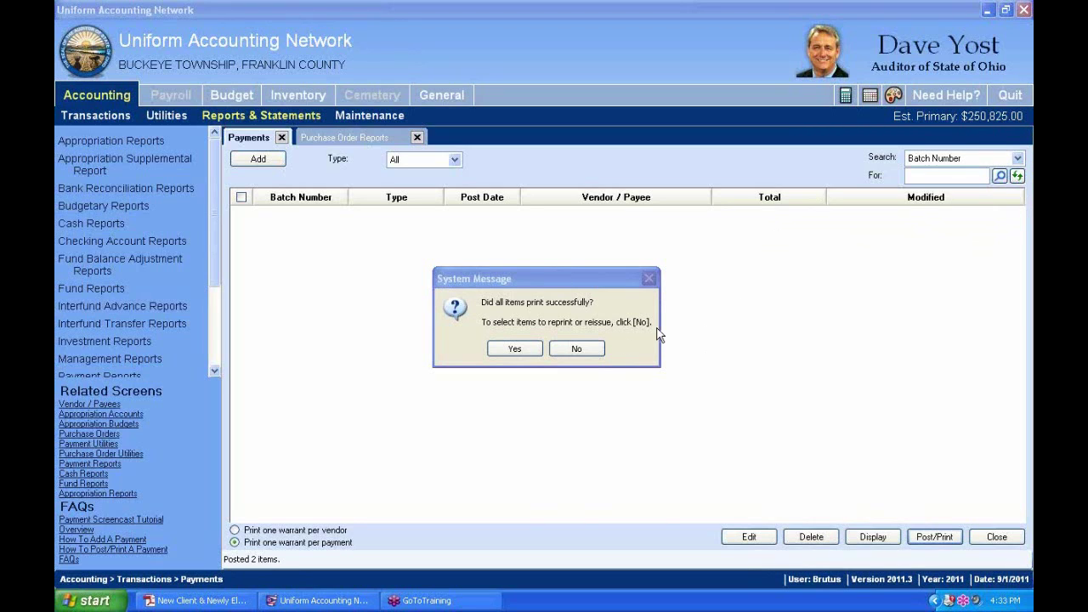
pyautogui.click(590, 353)
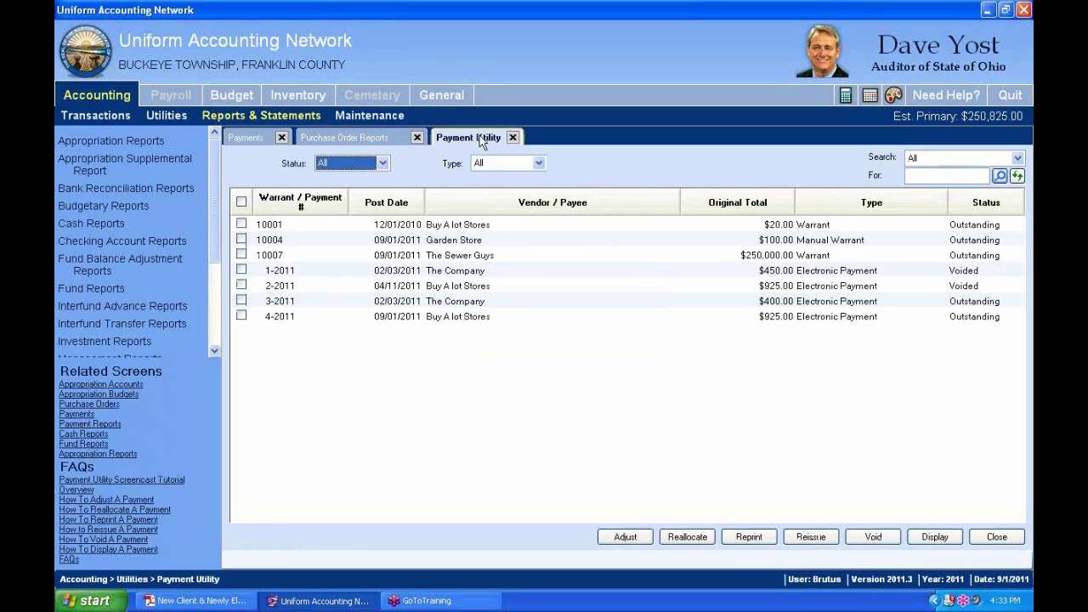
pyautogui.click(242, 315)
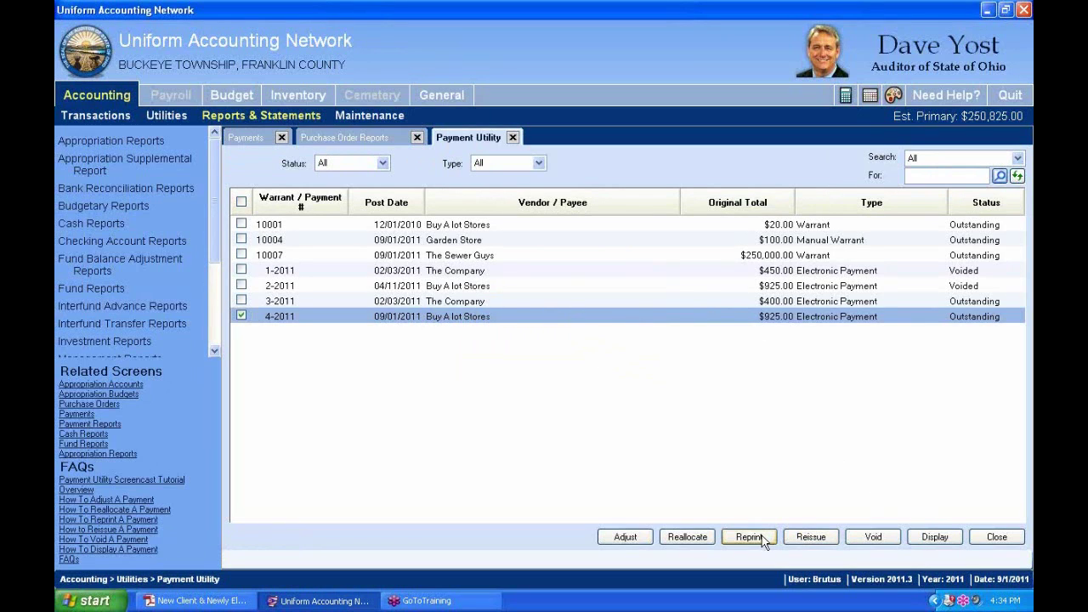
pyautogui.click(242, 317)
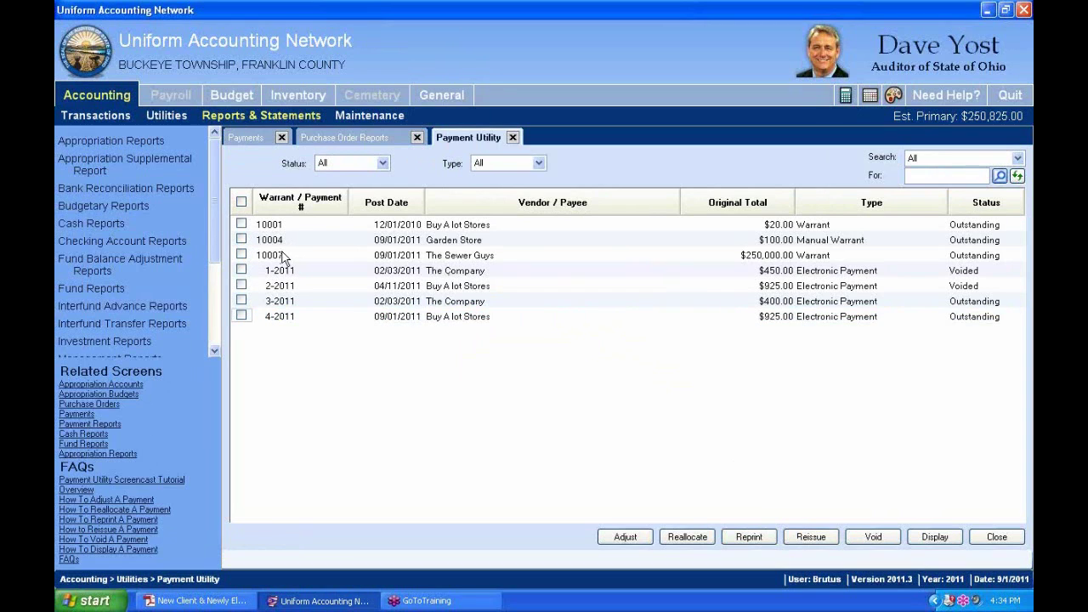
pyautogui.click(514, 138)
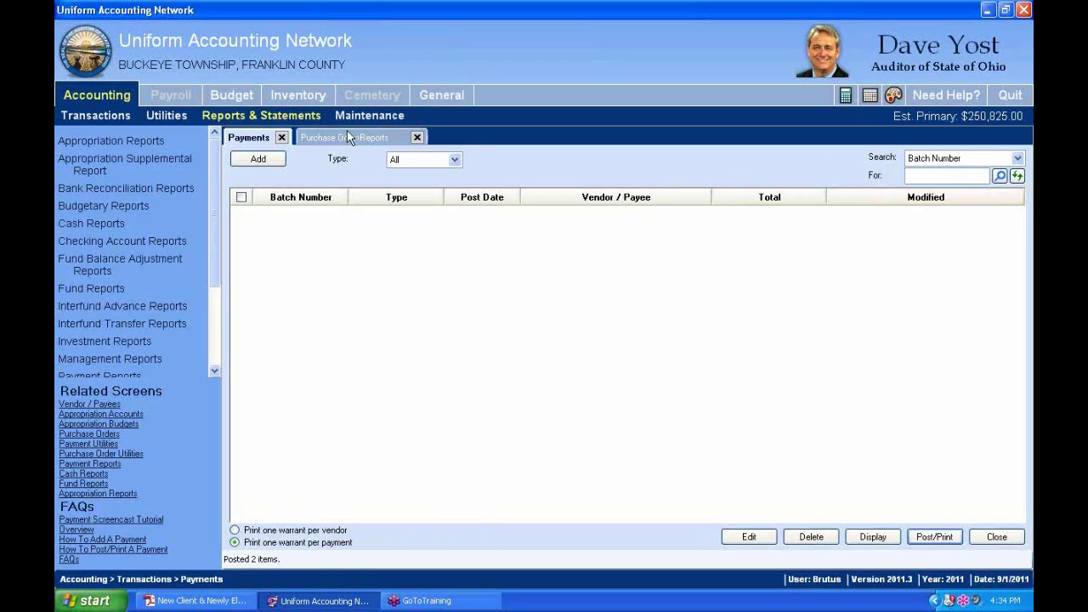
# Step: Close the Payments screen and reload the Purchase Order Status list by switching to Purchase Order Charges and back
pyautogui.click(282, 138)
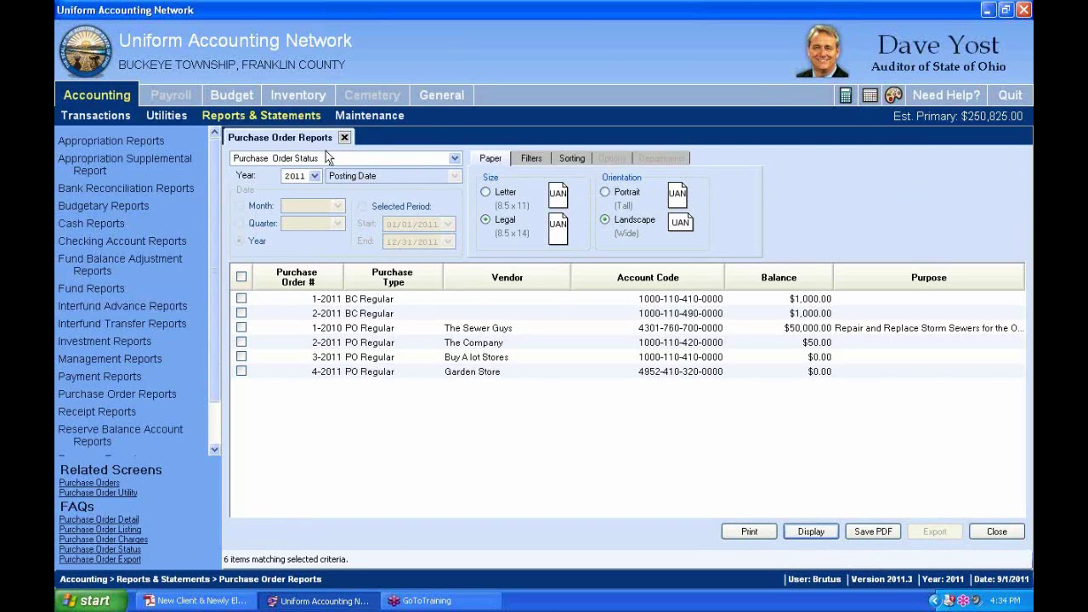
pyautogui.click(396, 158)
pyautogui.click(359, 213)
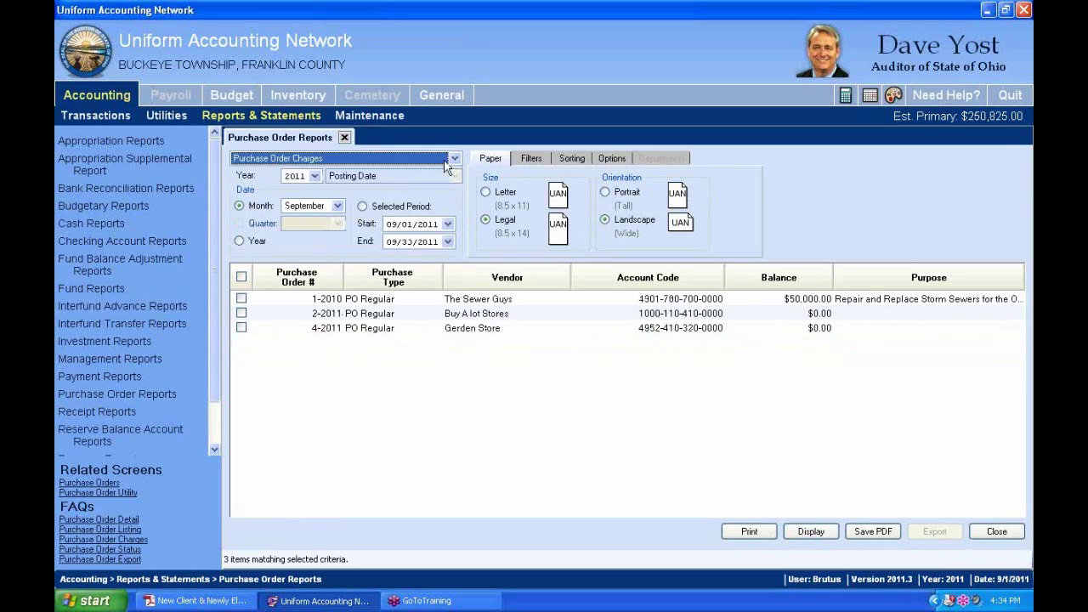
pyautogui.click(454, 158)
pyautogui.click(332, 229)
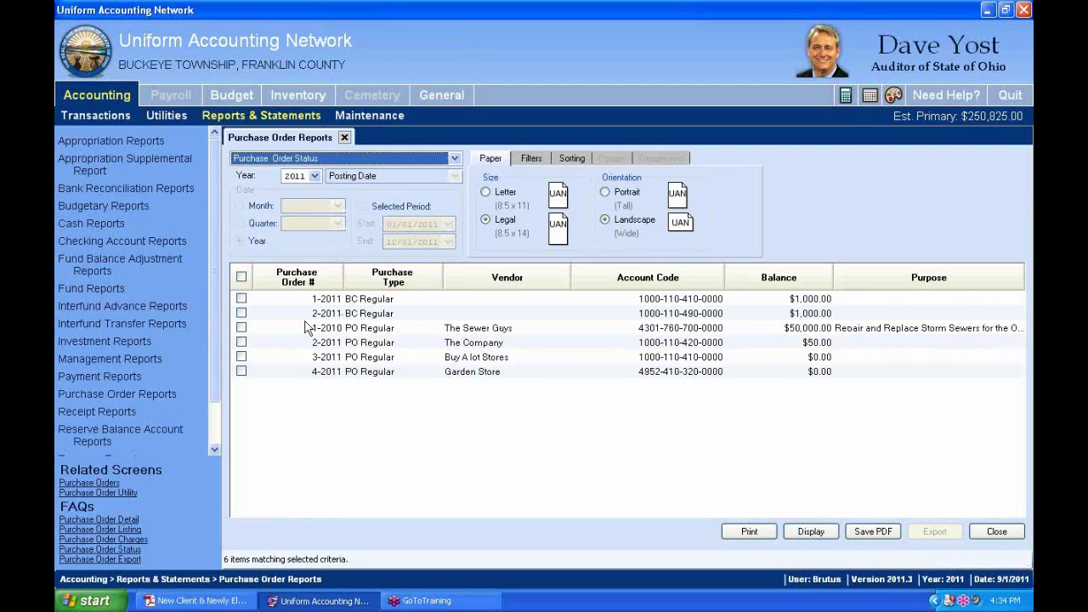
# Step: Display the Purchase Order Status report for purchase orders 3-2011 and 4-2011, look it over enlarged and close it
pyautogui.click(328, 374)
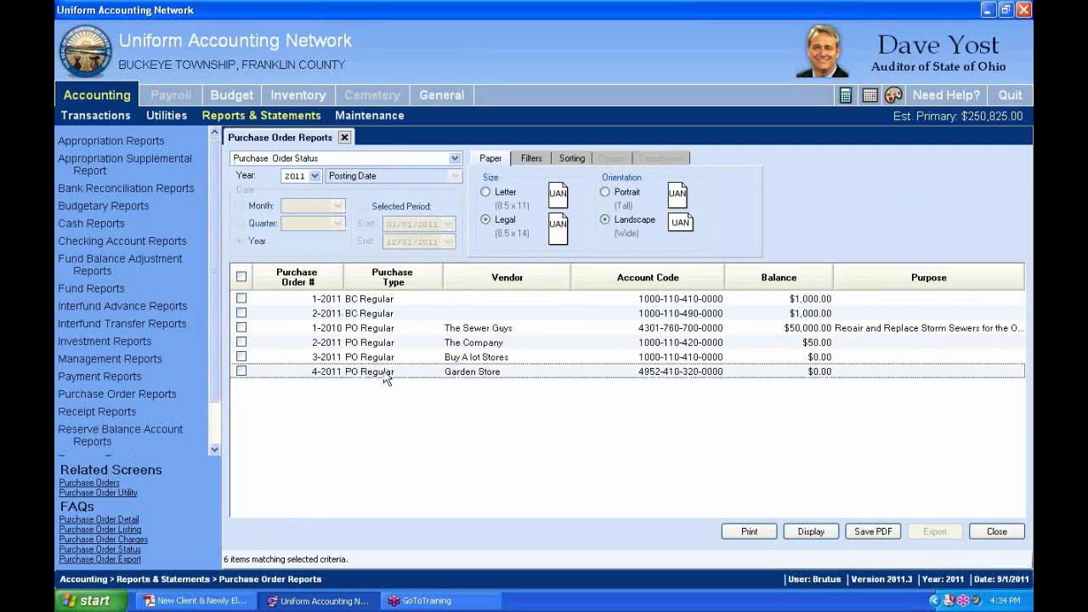
pyautogui.click(242, 372)
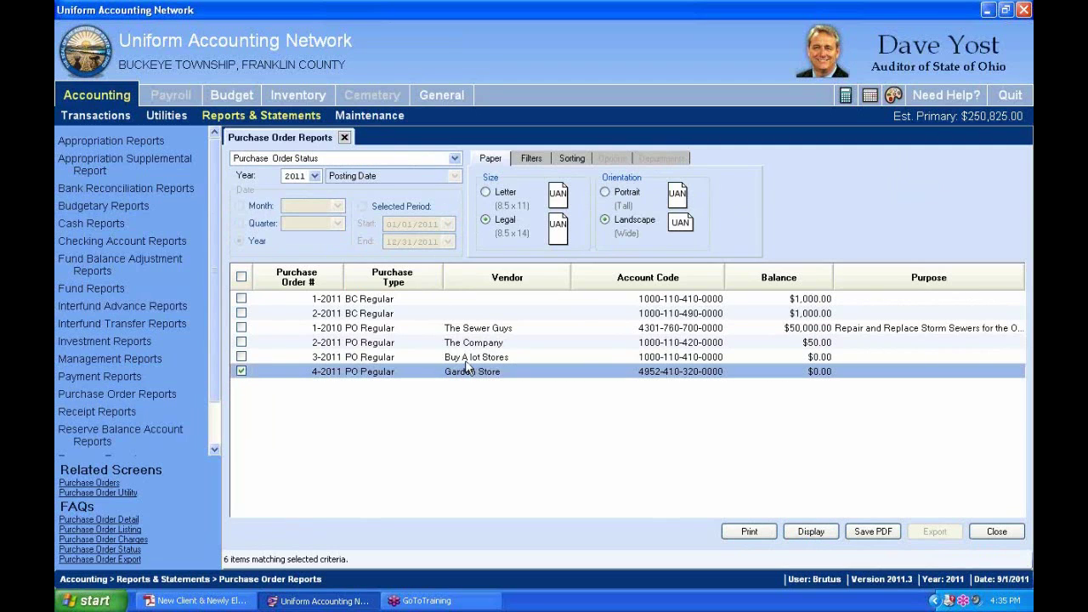
pyautogui.click(242, 357)
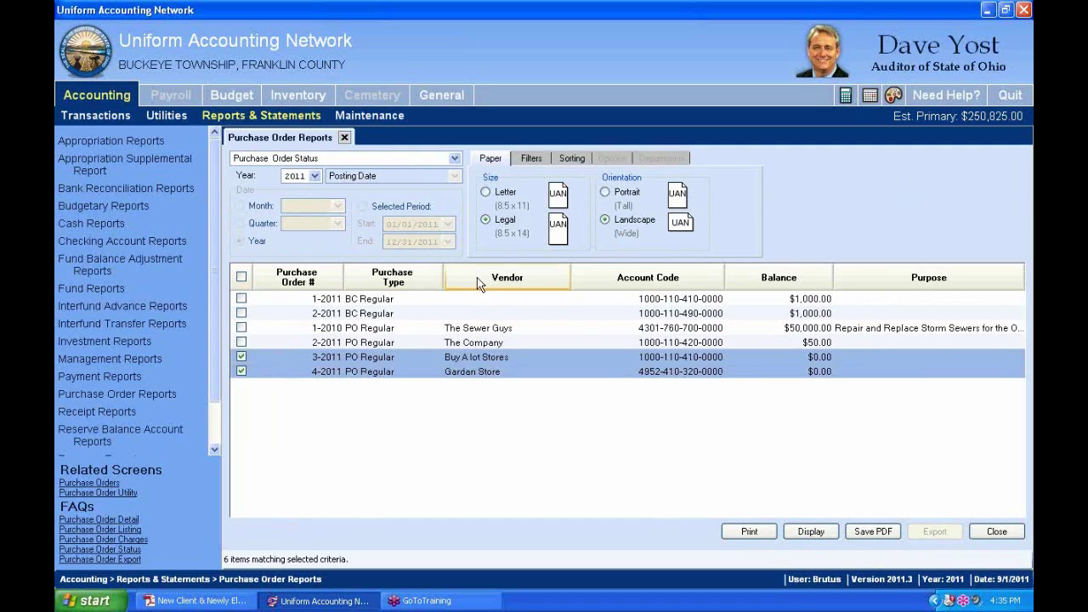
pyautogui.click(811, 533)
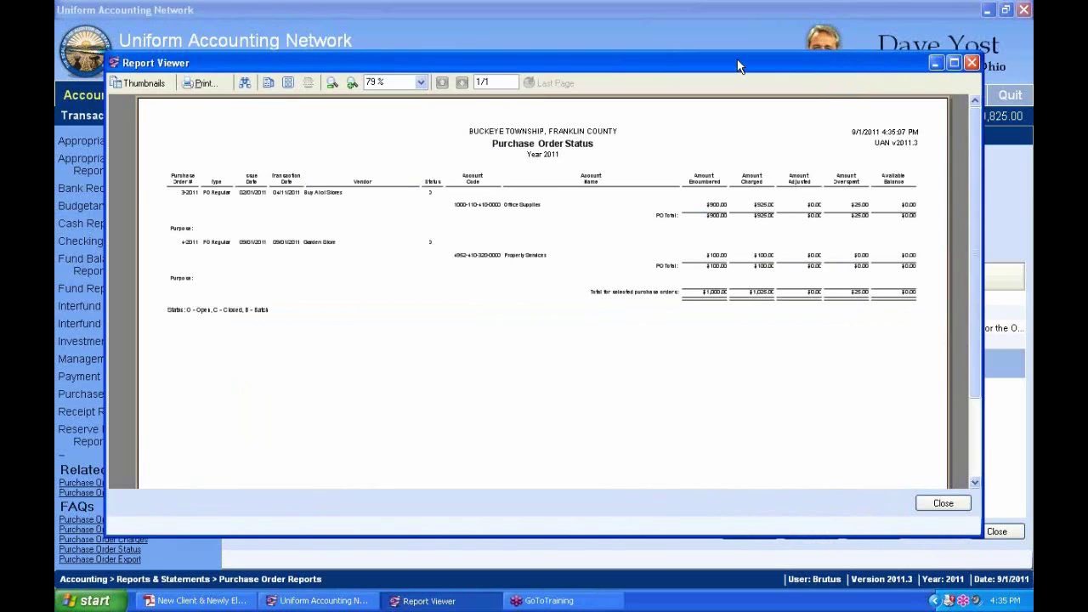
pyautogui.doubleClick(738, 66)
pyautogui.click(300, 30)
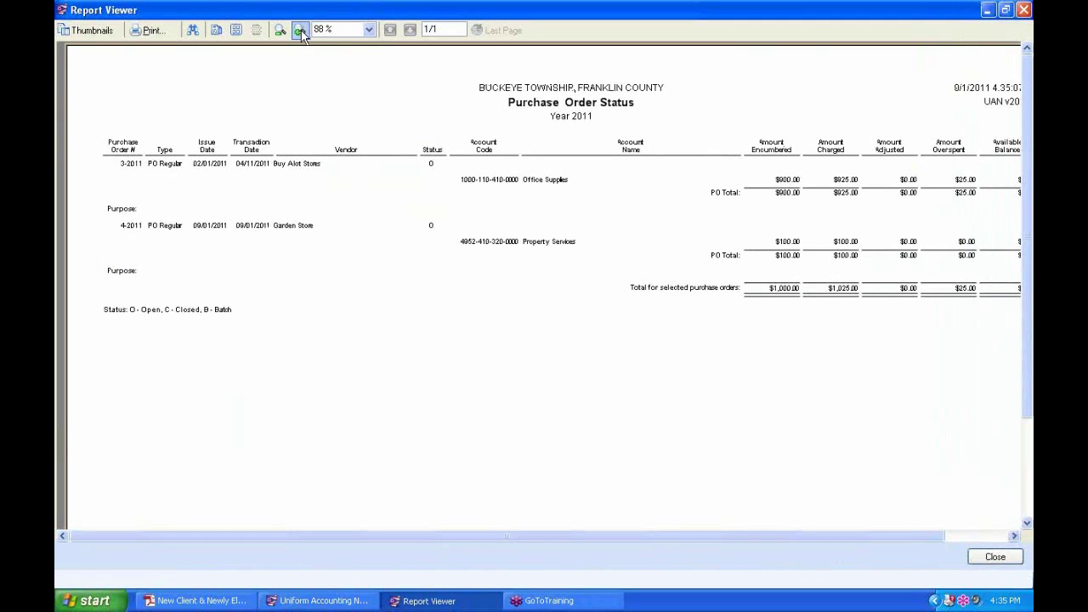
pyautogui.click(301, 31)
pyautogui.click(1023, 9)
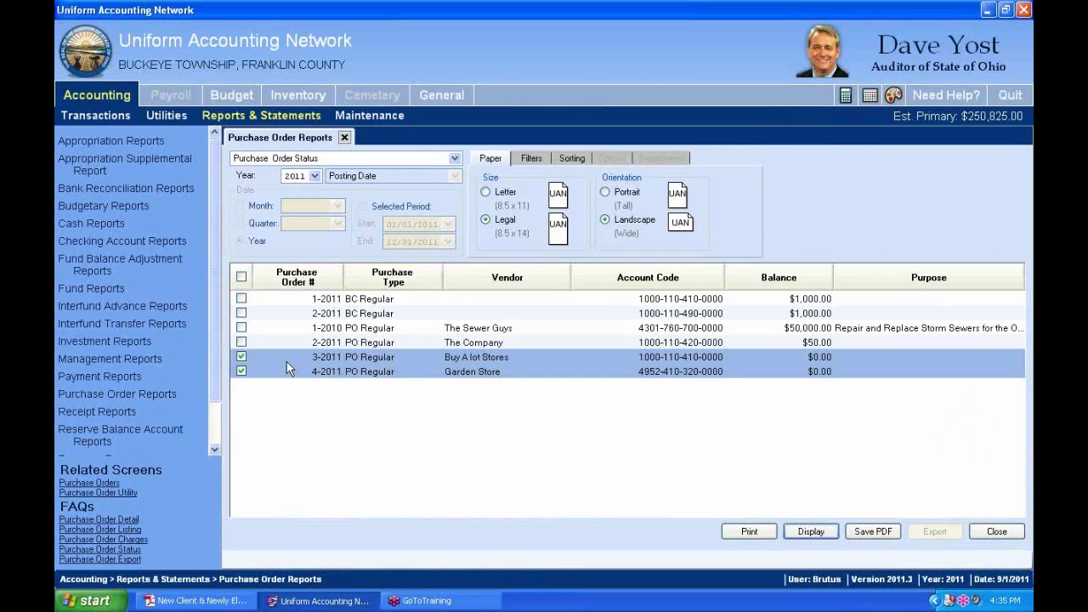
# Step: Add purchase order 1-2010 to the selection and display the Purchase Order Status report maximized and enlarged
pyautogui.click(242, 329)
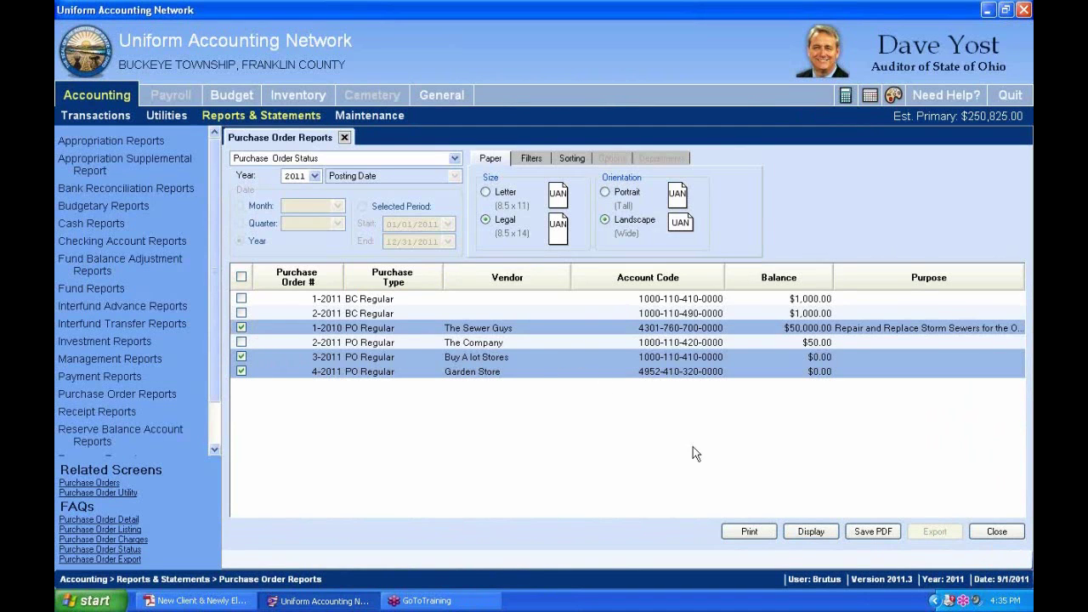
pyautogui.click(808, 532)
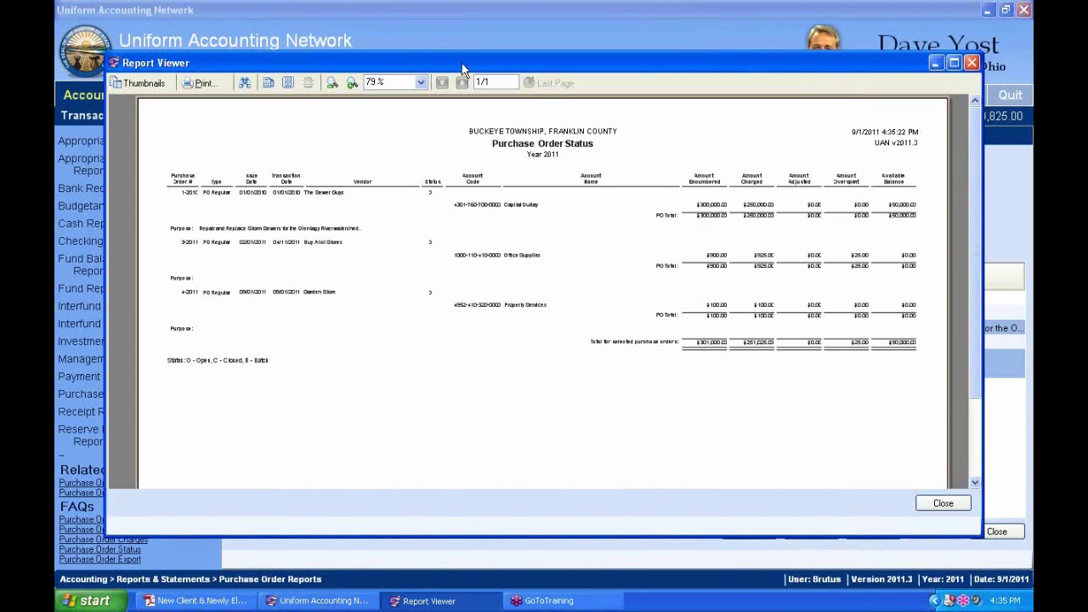
pyautogui.doubleClick(376, 61)
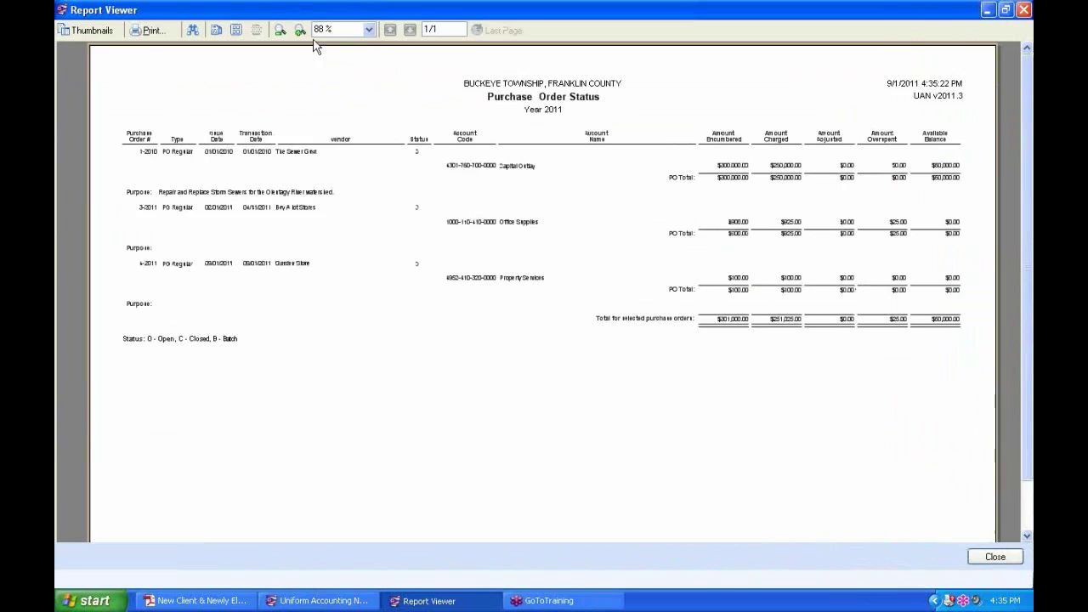
pyautogui.click(299, 31)
pyautogui.click(299, 31)
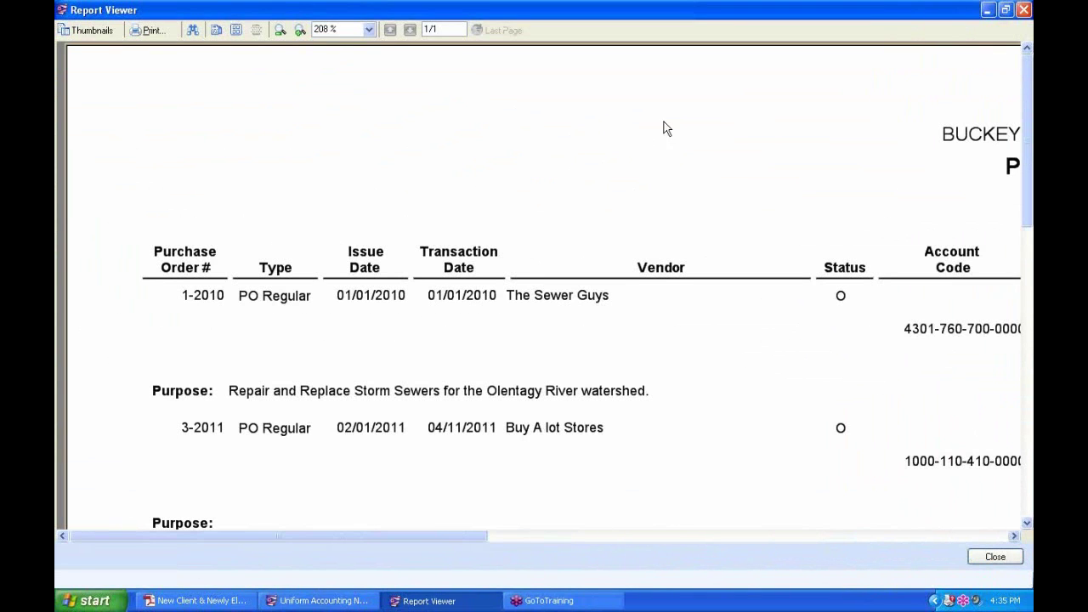
# Step: Examine each purchase order's vendor, status and account, and its encumbered, charged, adjusted, overspent and available amounts, down to the report totals
pyautogui.moveTo(723, 153); pyautogui.dragTo(717, 114)
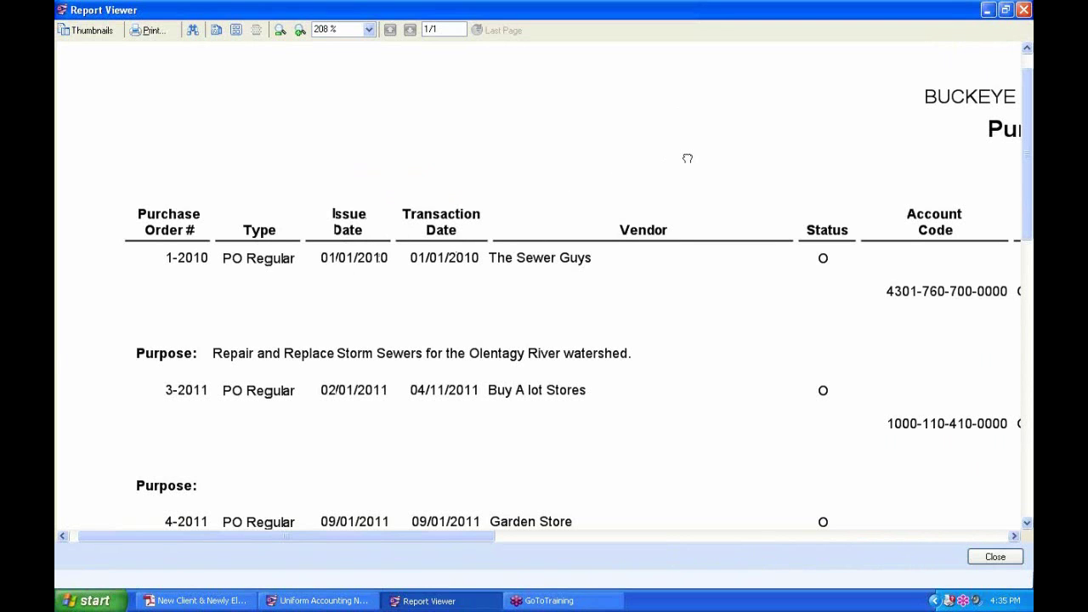
pyautogui.moveTo(687, 158); pyautogui.dragTo(699, 125)
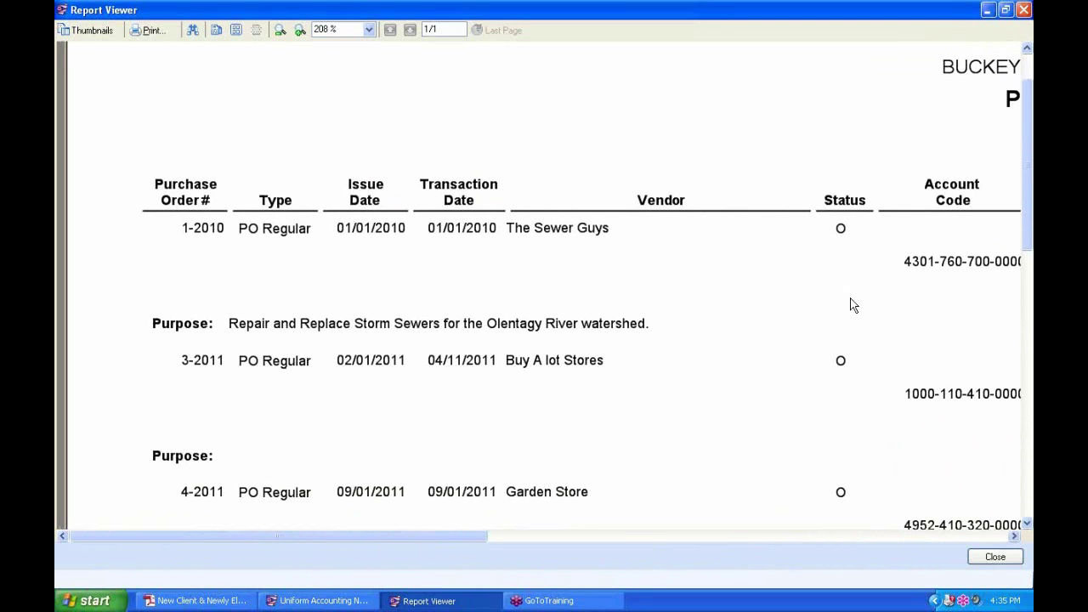
pyautogui.moveTo(850, 303); pyautogui.dragTo(285, 276)
pyautogui.moveTo(221, 141); pyautogui.dragTo(158, 206)
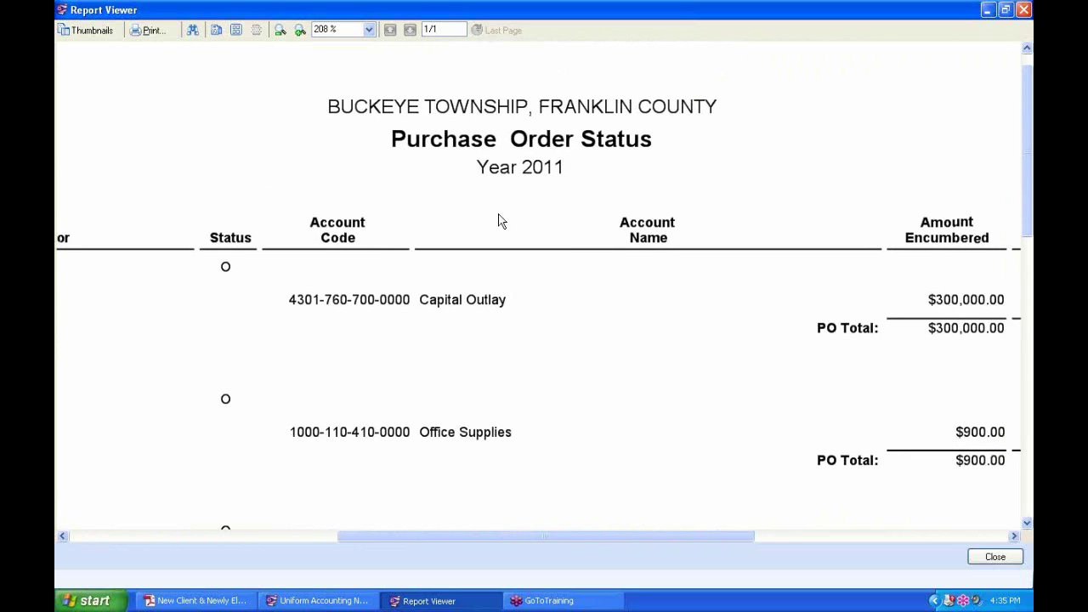
pyautogui.moveTo(644, 317); pyautogui.dragTo(355, 265)
pyautogui.moveTo(877, 241); pyautogui.dragTo(663, 170)
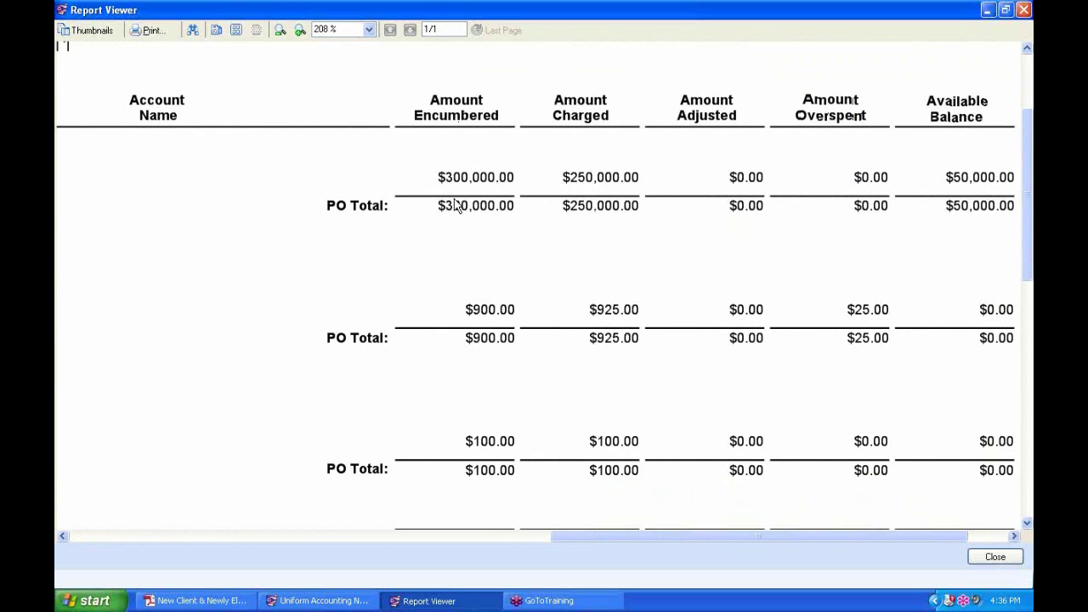
pyautogui.moveTo(739, 174); pyautogui.dragTo(522, 104)
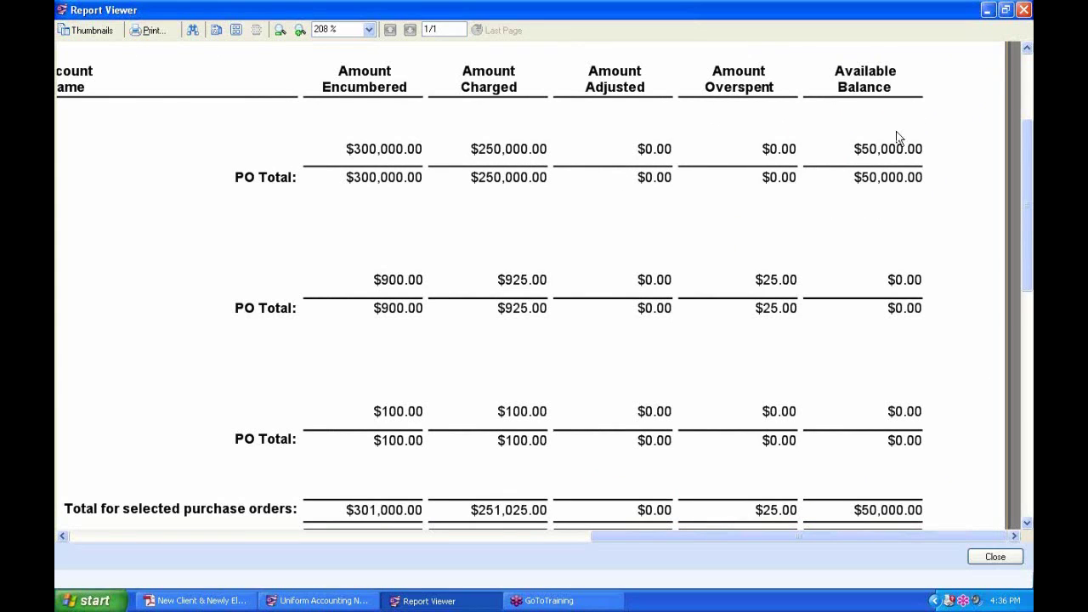
pyautogui.scroll(-1, 928, 128)
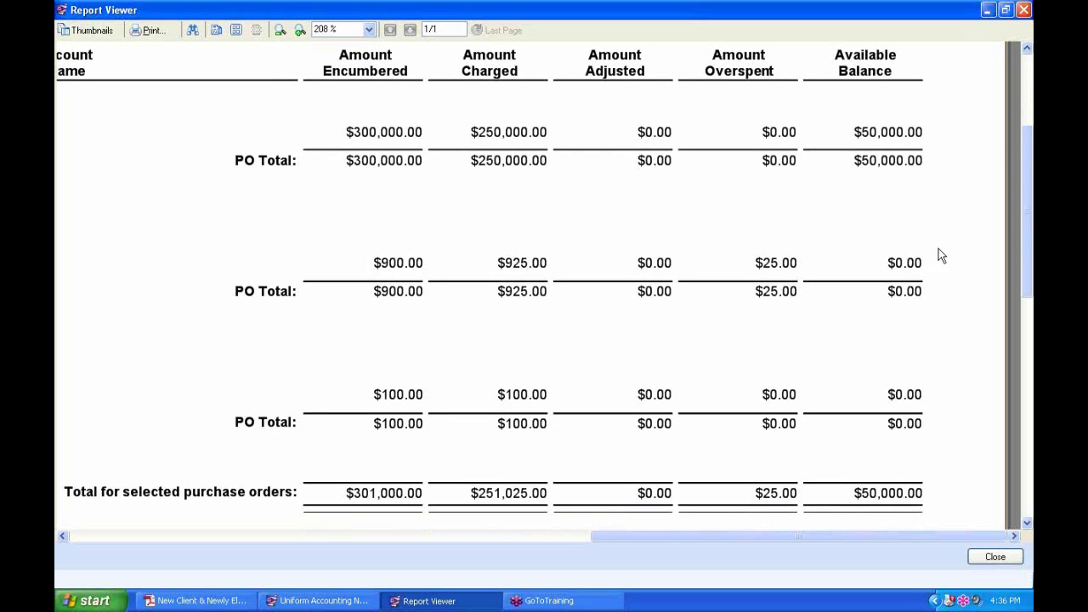
pyautogui.scroll(-5, 943, 383)
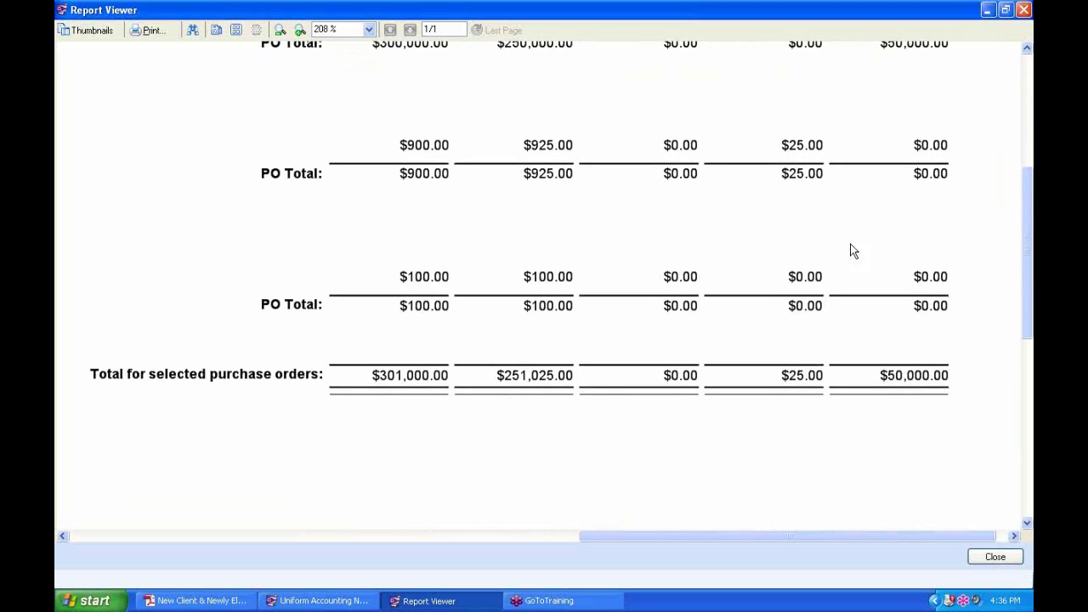
pyautogui.moveTo(648, 270); pyautogui.dragTo(621, 349)
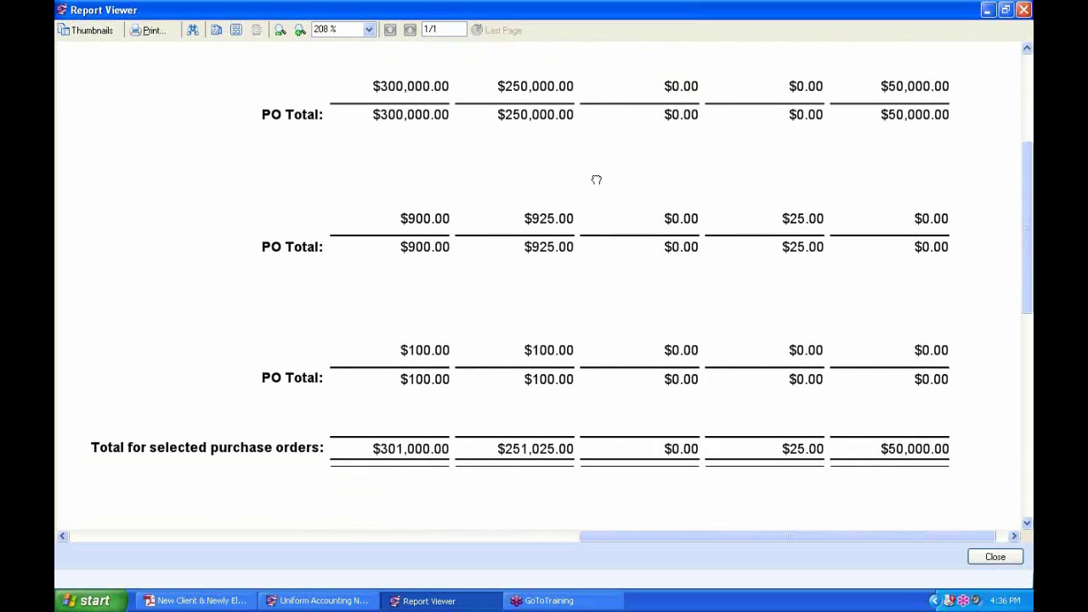
pyautogui.scroll(2, 527, 148)
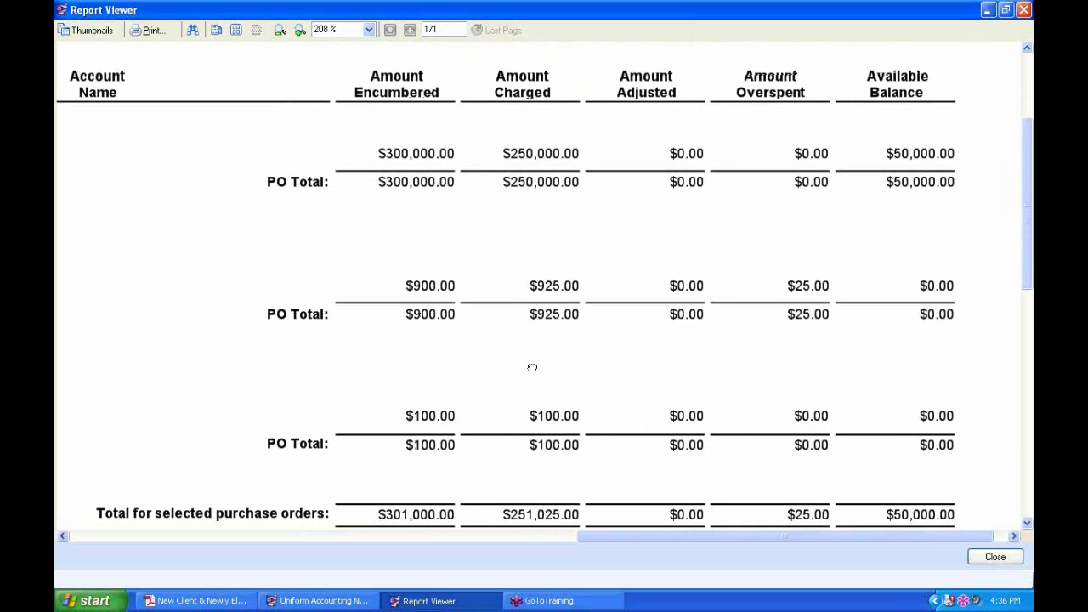
pyautogui.moveTo(529, 369); pyautogui.dragTo(523, 269)
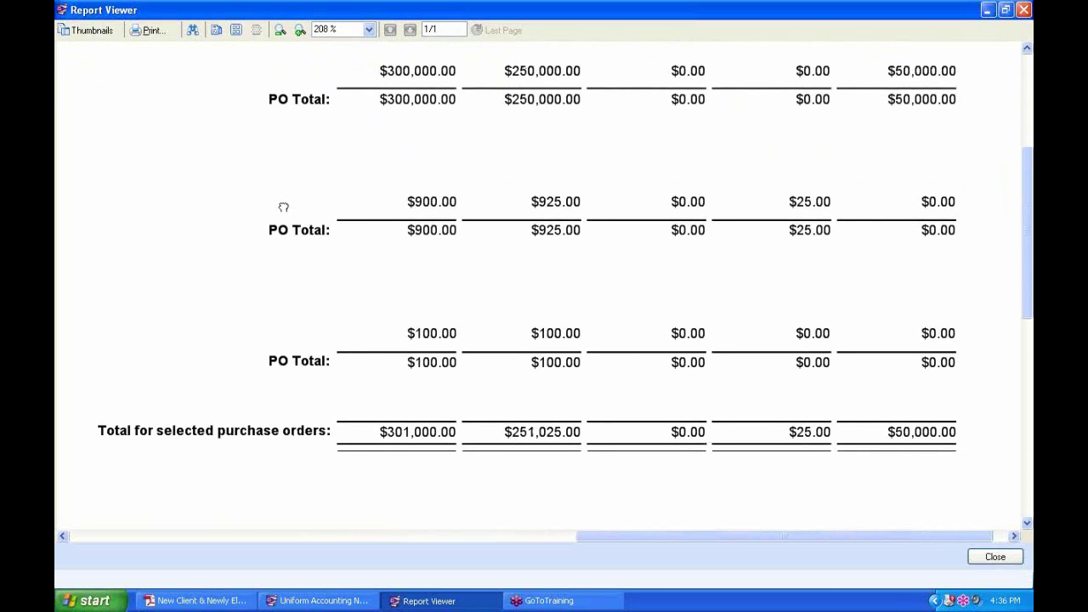
# Step: Match the vendors and account names of the three purchase orders to their overspent amounts and available balances
pyautogui.moveTo(284, 209); pyautogui.dragTo(1018, 246)
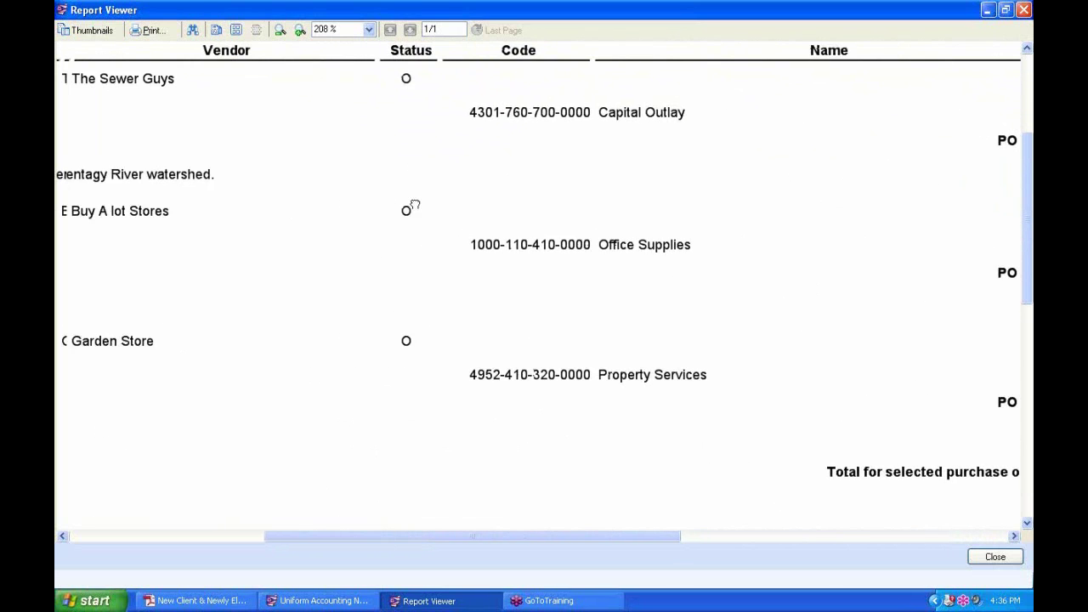
pyautogui.moveTo(413, 206); pyautogui.dragTo(247, 191)
pyautogui.moveTo(905, 216); pyautogui.dragTo(293, 194)
pyautogui.moveTo(468, 182); pyautogui.dragTo(462, 235)
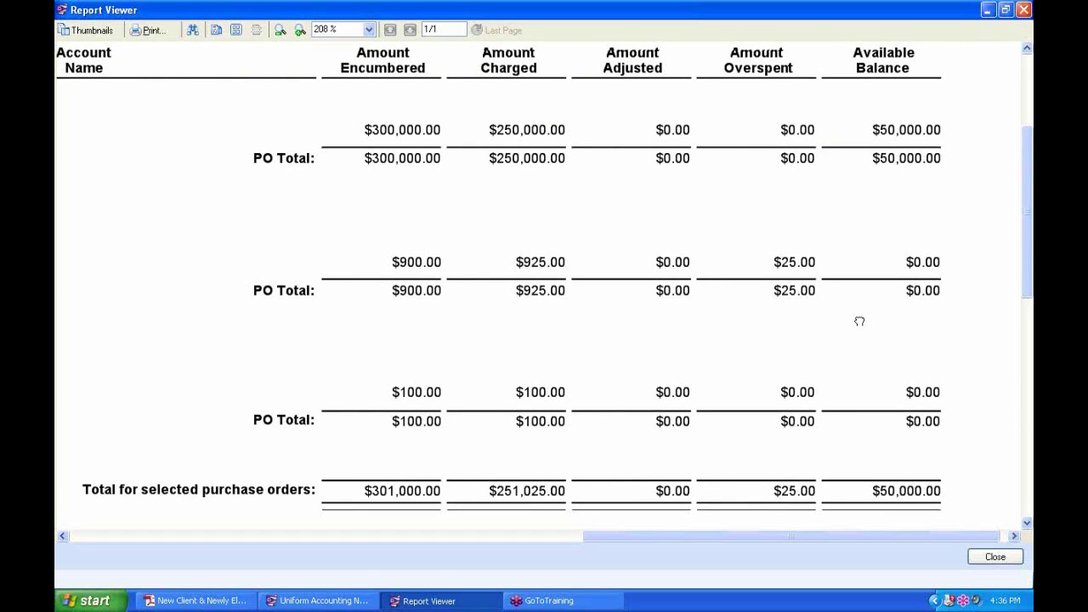
pyautogui.moveTo(855, 316); pyautogui.dragTo(785, 315)
pyautogui.moveTo(809, 207); pyautogui.dragTo(808, 230)
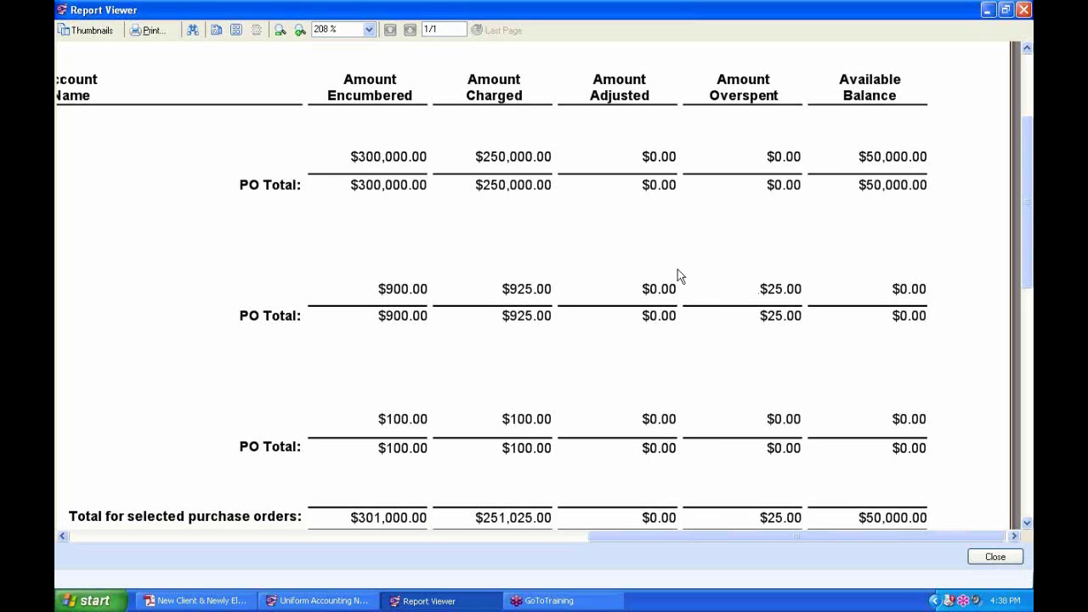
# Step: Compare the encumbered and charged amounts with the overspent and available columns once more, and close the Purchase Order Status report
pyautogui.moveTo(675, 275); pyautogui.dragTo(705, 182)
pyautogui.moveTo(801, 162); pyautogui.dragTo(847, 206)
pyautogui.moveTo(393, 316); pyautogui.dragTo(995, 294)
pyautogui.moveTo(439, 286); pyautogui.dragTo(254, 295)
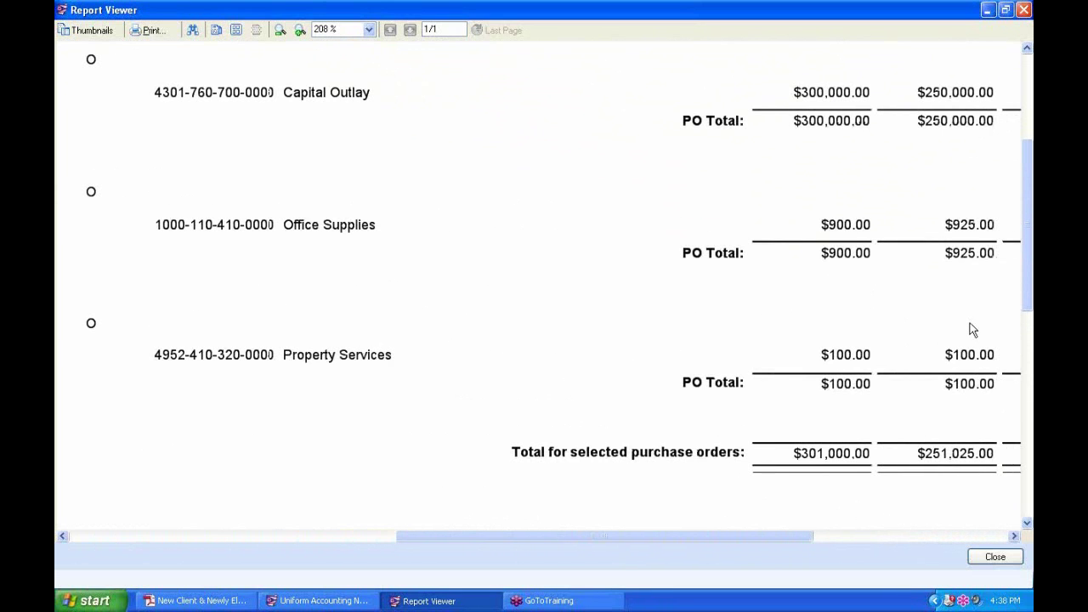
pyautogui.moveTo(971, 328); pyautogui.dragTo(665, 374)
pyautogui.moveTo(646, 393); pyautogui.dragTo(597, 428)
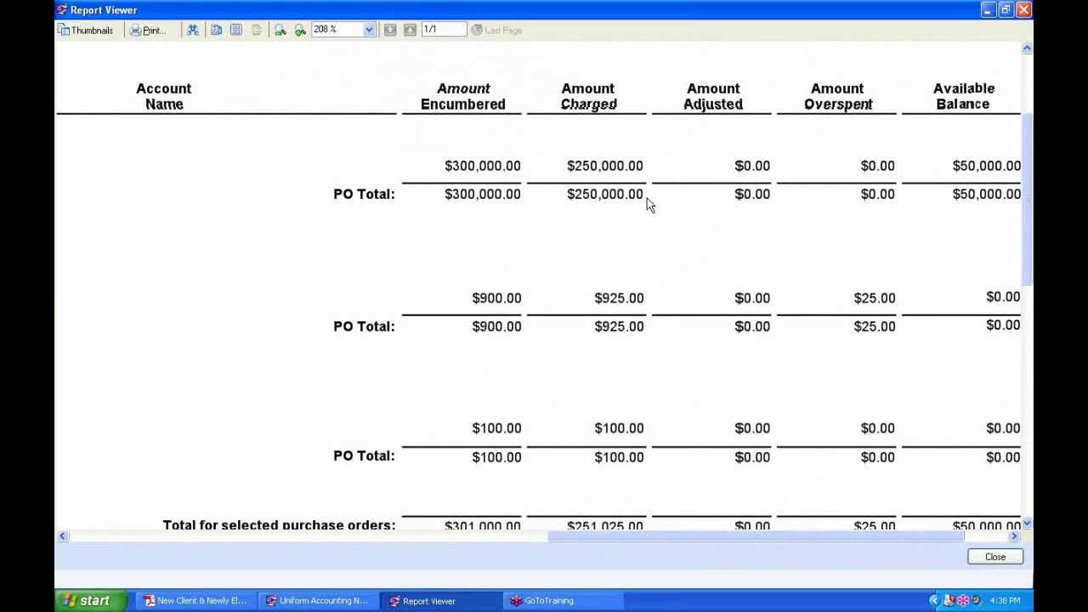
pyautogui.moveTo(964, 400); pyautogui.dragTo(762, 352)
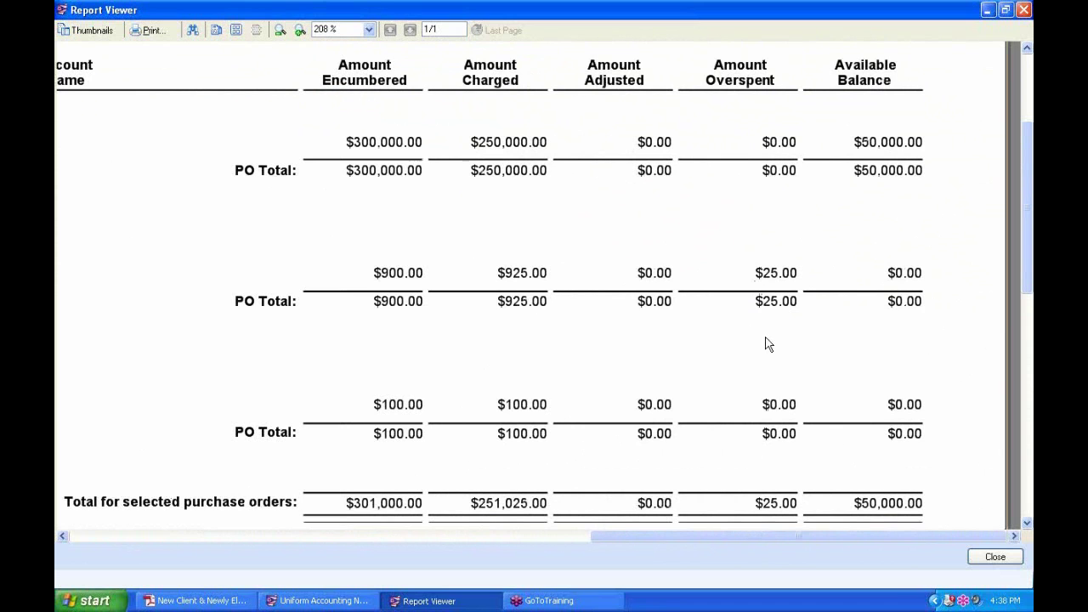
pyautogui.moveTo(765, 354)
pyautogui.mouseDown()
pyautogui.moveTo(765, 386)
pyautogui.moveTo(782, 320)
pyautogui.moveTo(769, 359)
pyautogui.mouseUp()
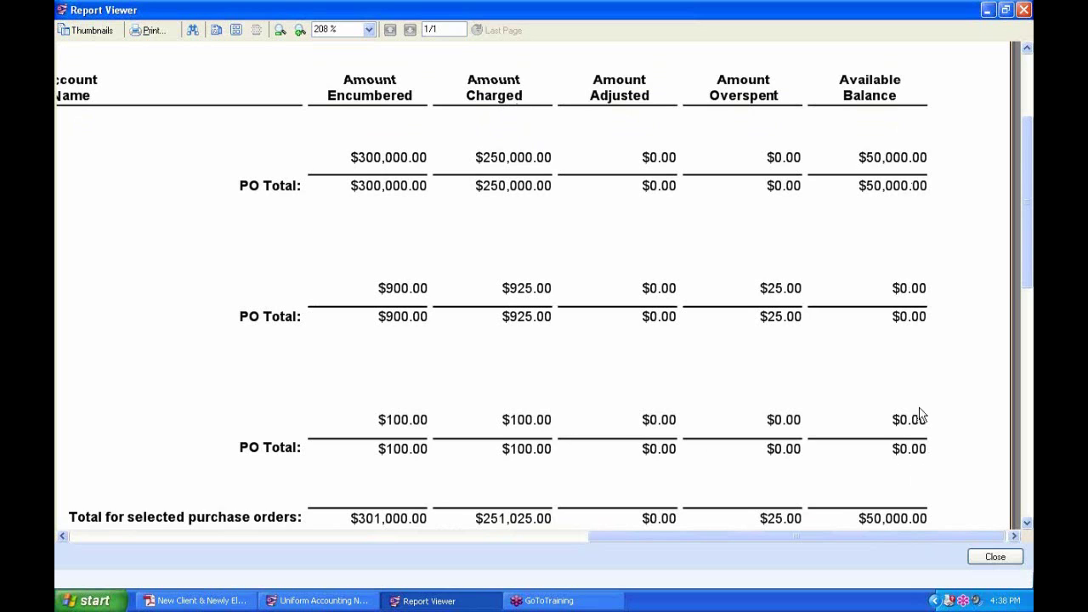
pyautogui.moveTo(921, 415); pyautogui.dragTo(905, 397)
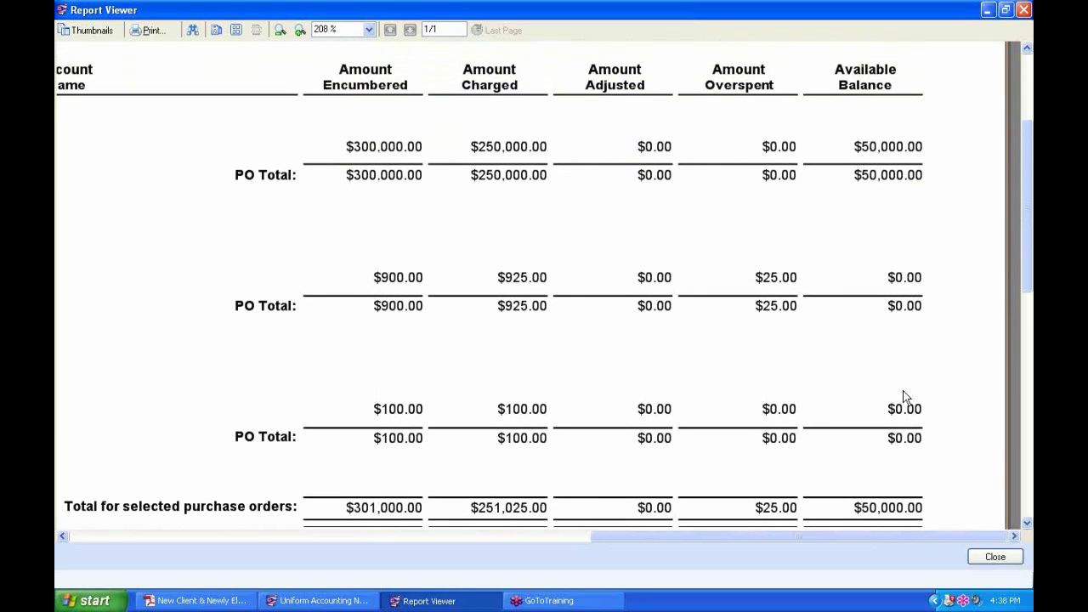
pyautogui.moveTo(881, 349); pyautogui.dragTo(881, 371)
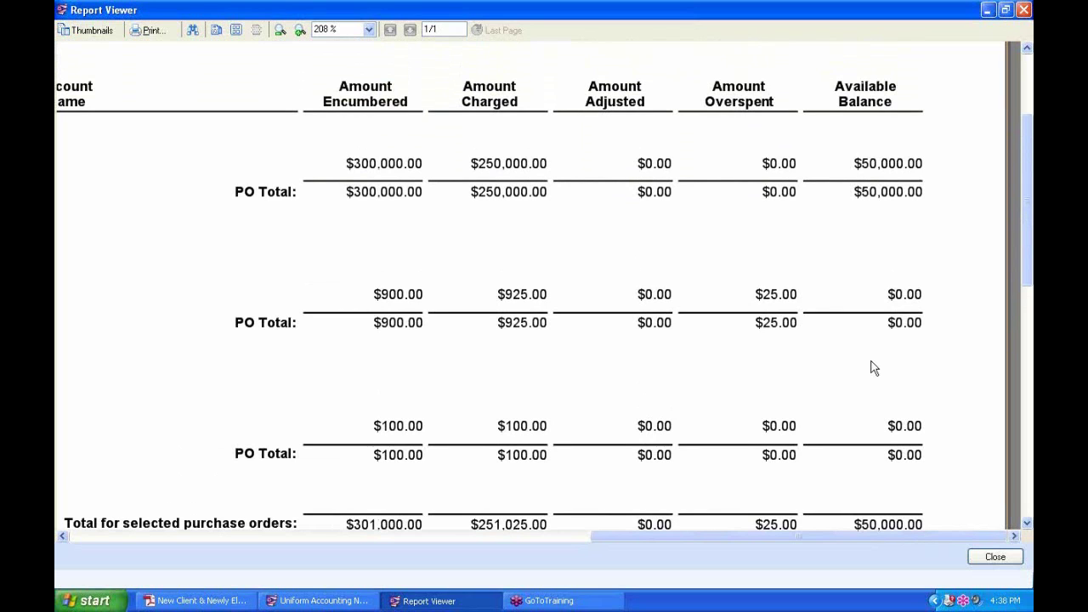
pyautogui.click(1025, 10)
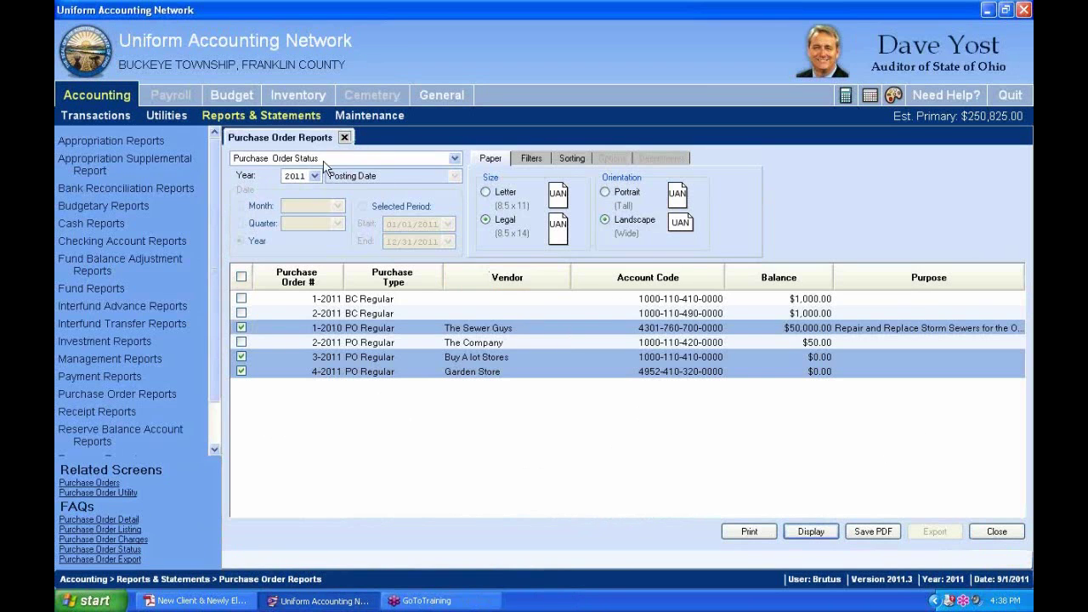
pyautogui.click(104, 143)
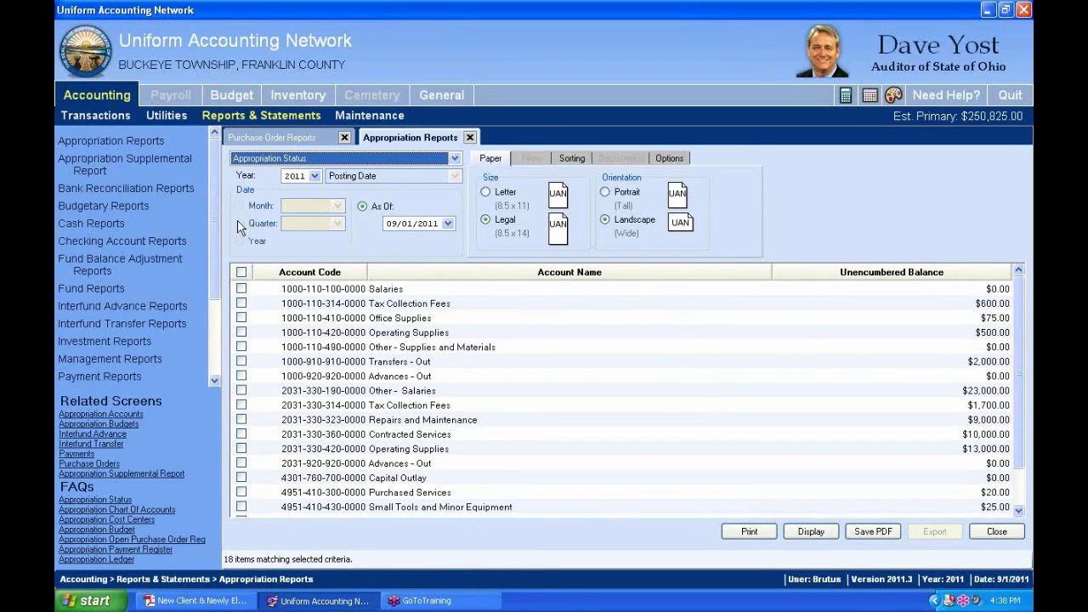
pyautogui.click(419, 495)
pyautogui.scroll(-1, 421, 497)
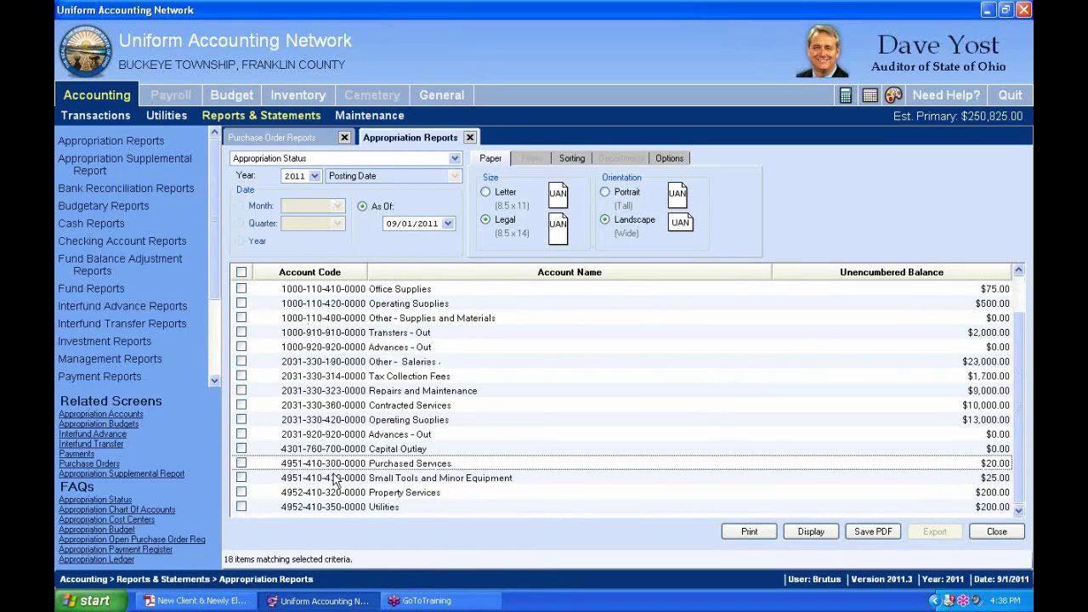
pyautogui.click(241, 492)
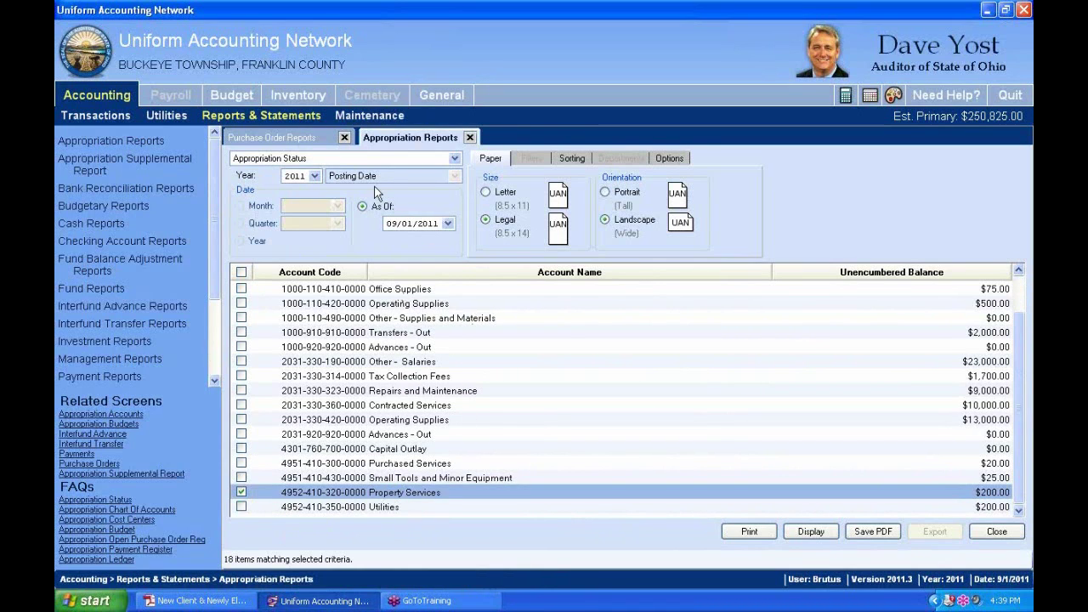
pyautogui.click(318, 140)
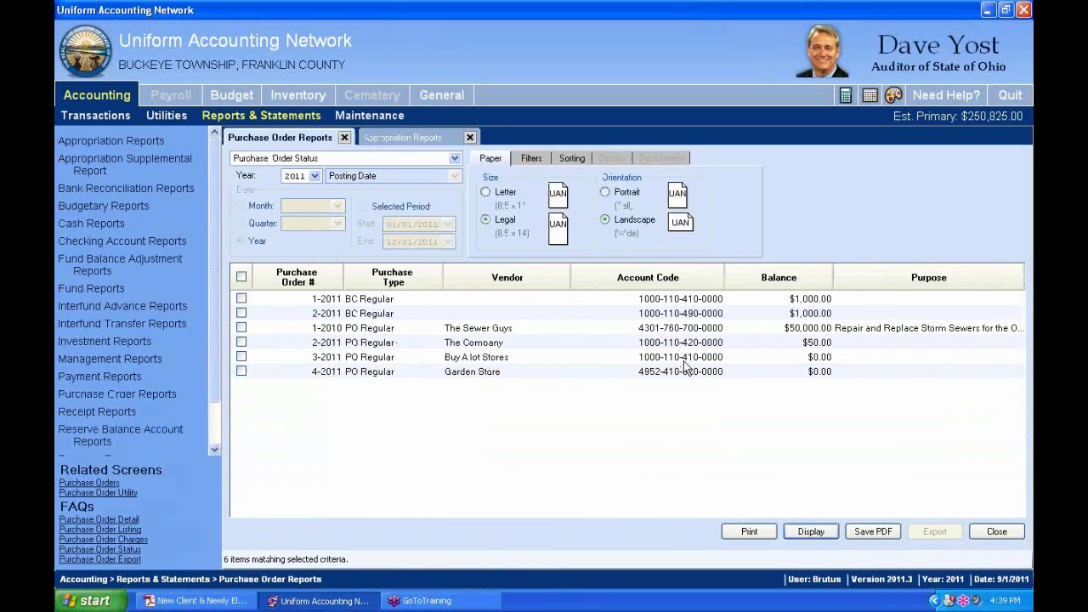
pyautogui.click(387, 137)
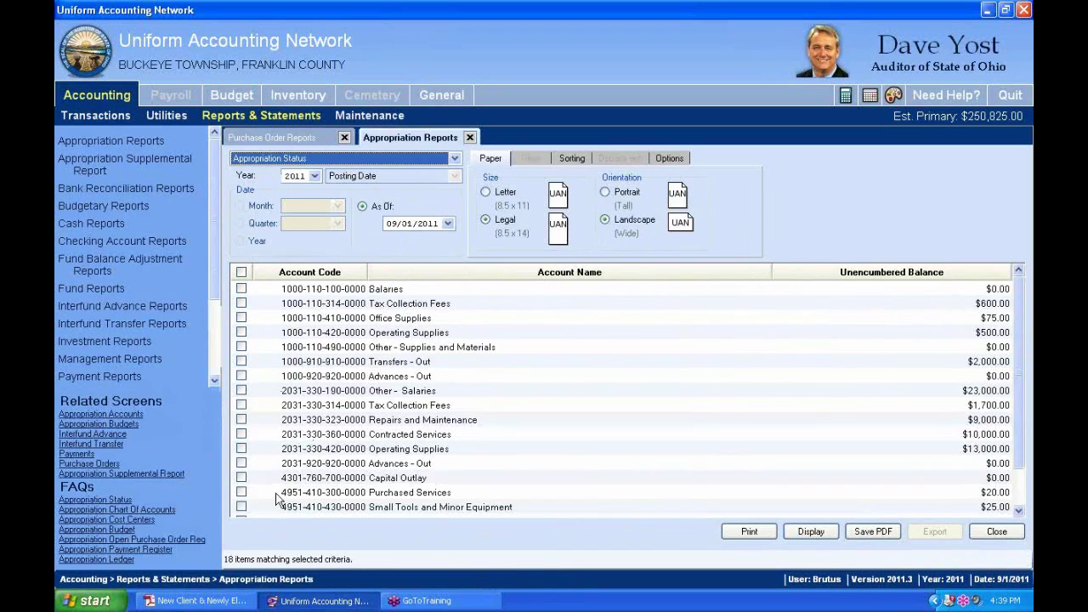
pyautogui.click(243, 319)
pyautogui.scroll(-1, 382, 433)
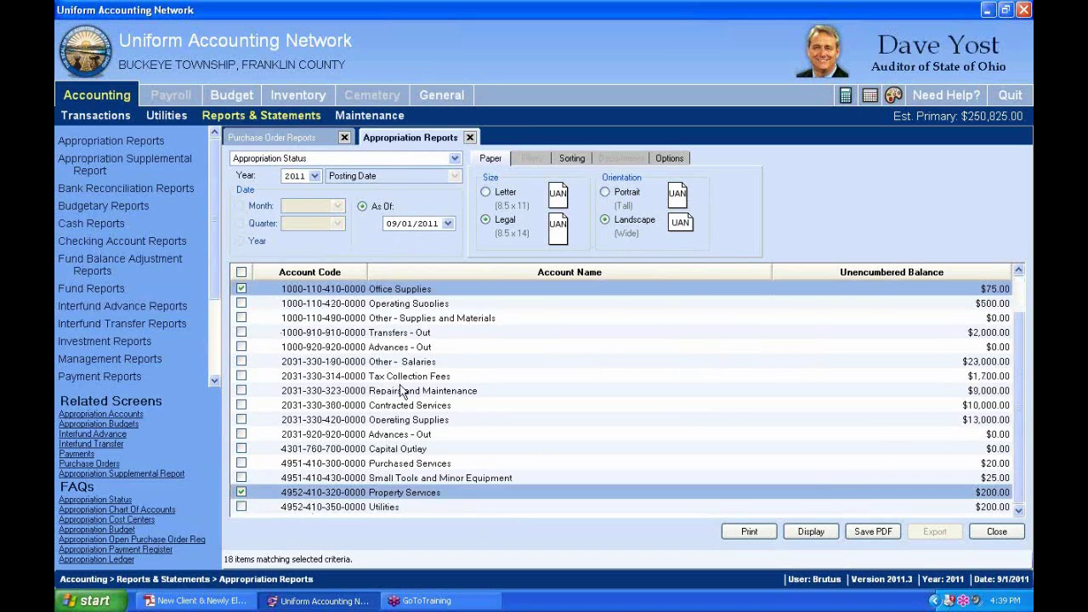
pyautogui.scroll(1, 402, 393)
# Step: Display the Appropriation Status report for the two selected accounts in a maximized viewer, and close it
pyautogui.click(830, 537)
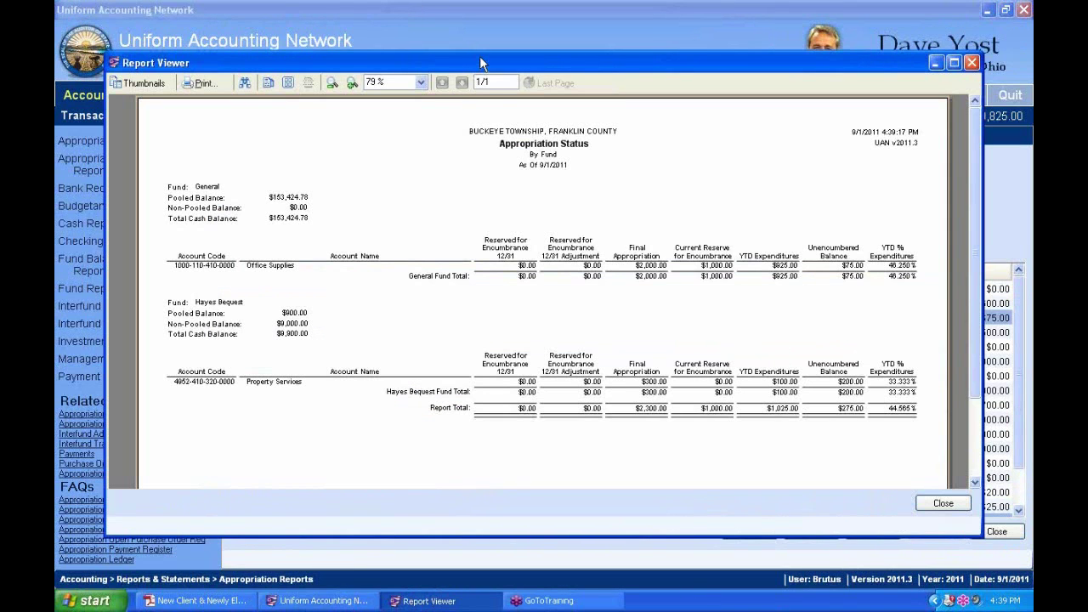
pyautogui.doubleClick(479, 57)
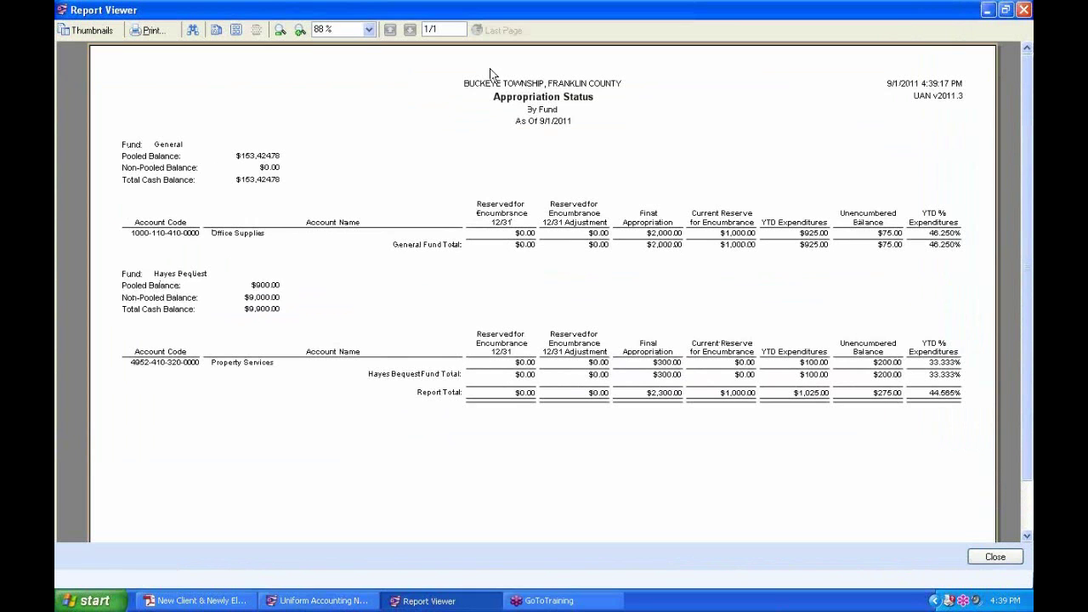
pyautogui.click(1024, 10)
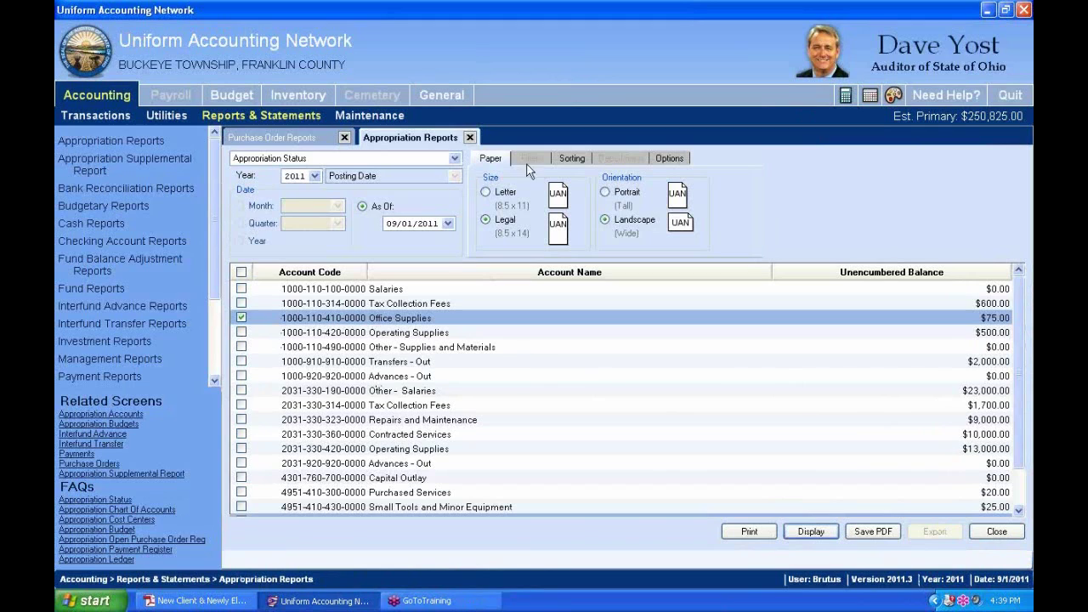
pyautogui.click(388, 449)
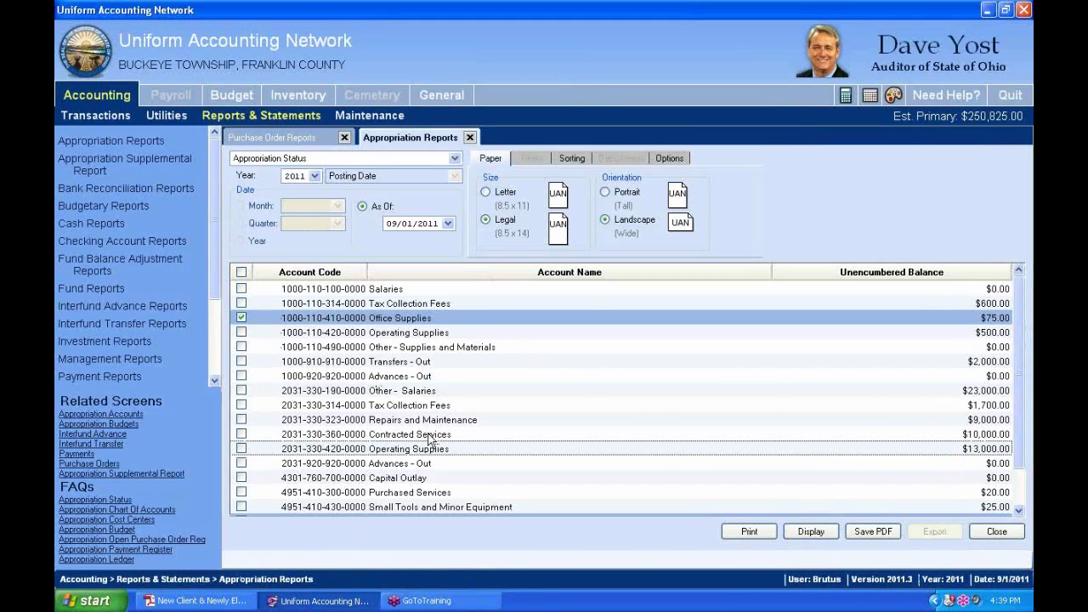
pyautogui.scroll(-1, 432, 438)
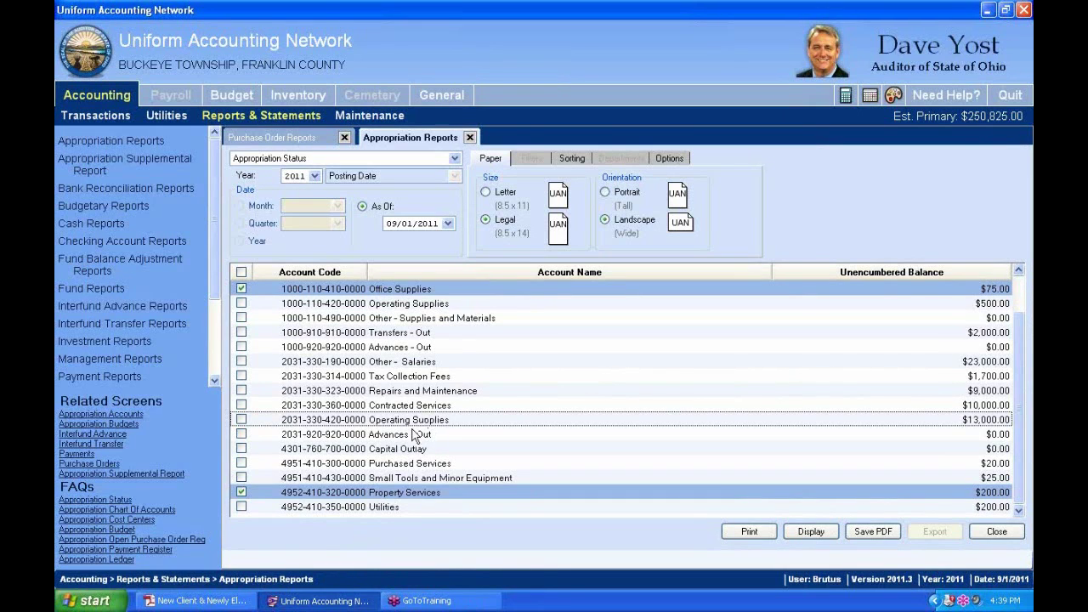
pyautogui.click(241, 448)
pyautogui.click(811, 532)
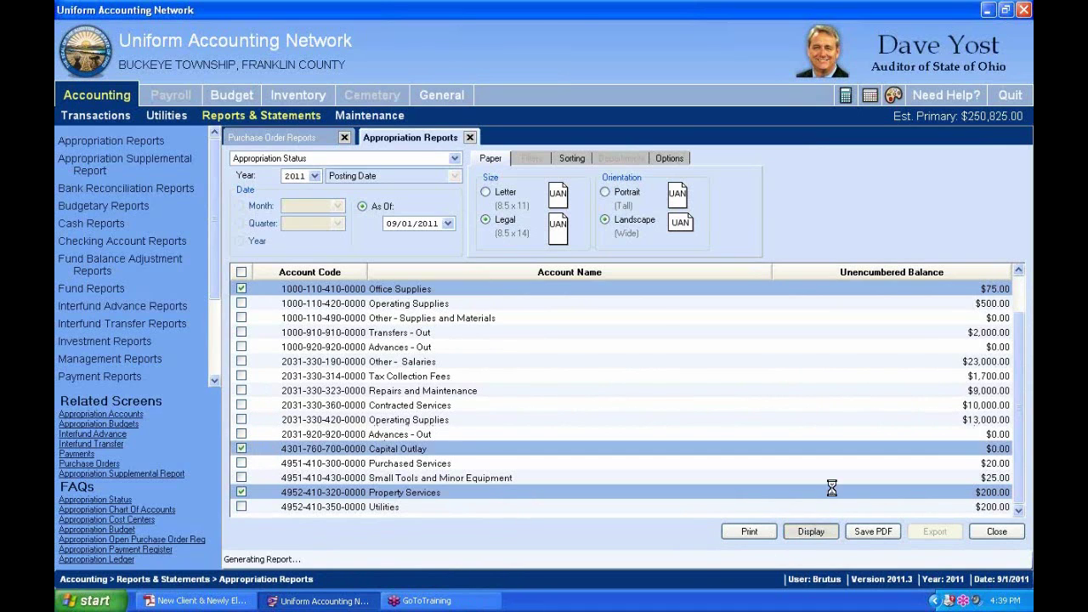
pyautogui.doubleClick(622, 68)
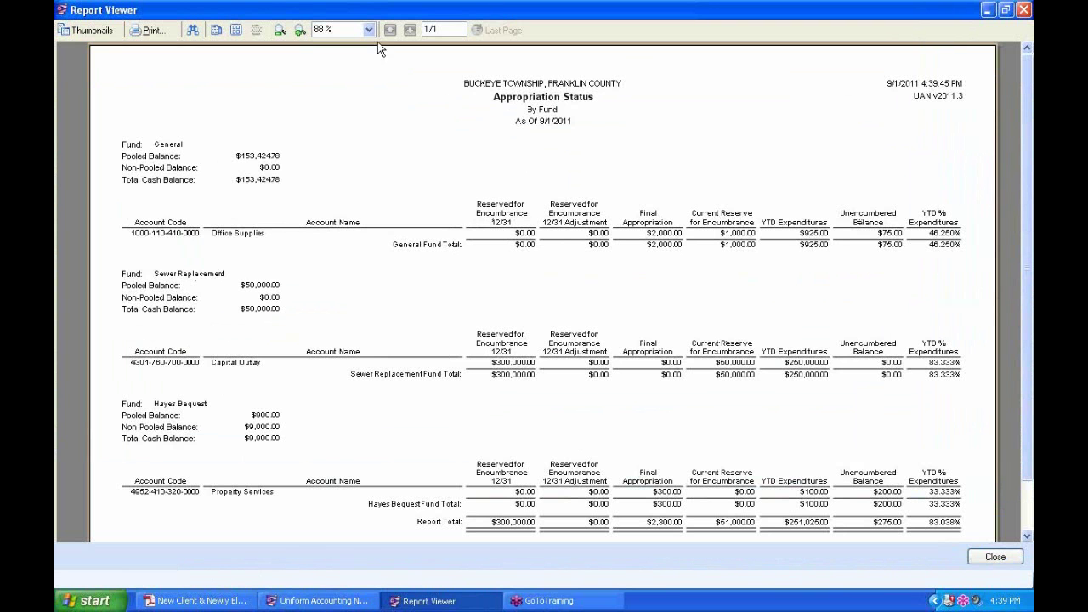
pyautogui.click(300, 31)
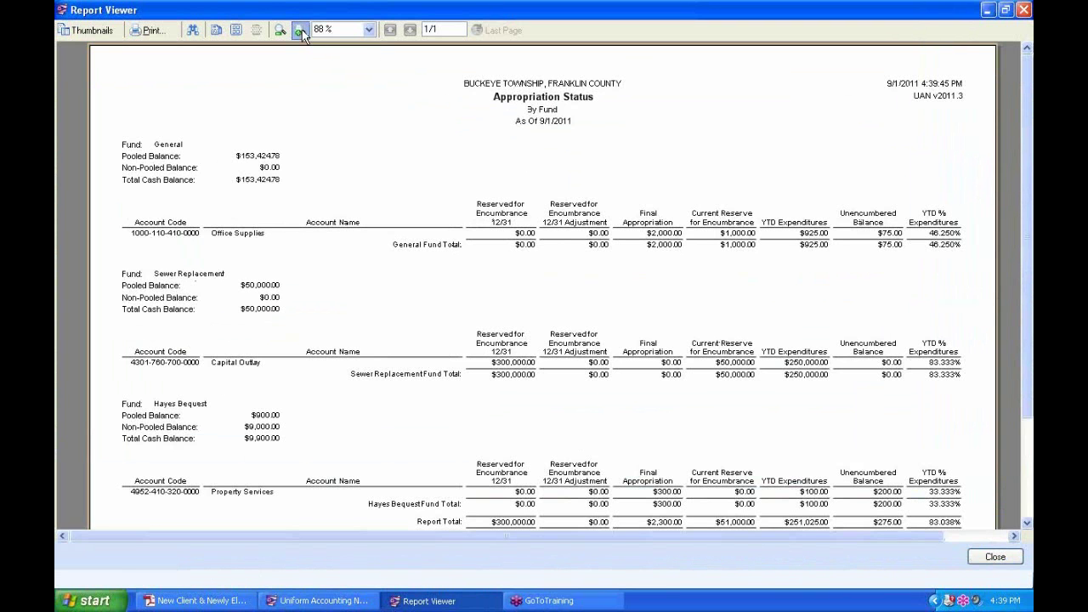
pyautogui.click(300, 31)
pyautogui.click(300, 31)
pyautogui.click(300, 30)
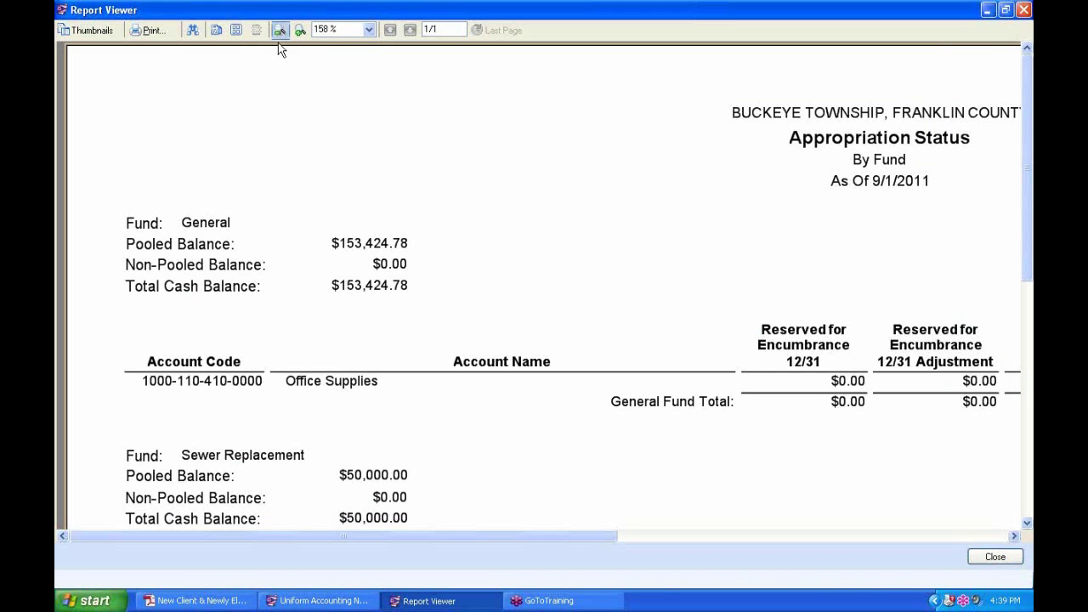
# Step: Examine the General fund's Office Supplies line, from the reserved and appropriated amounts to expenditures and unencumbered balance
pyautogui.moveTo(732, 263); pyautogui.dragTo(652, 215)
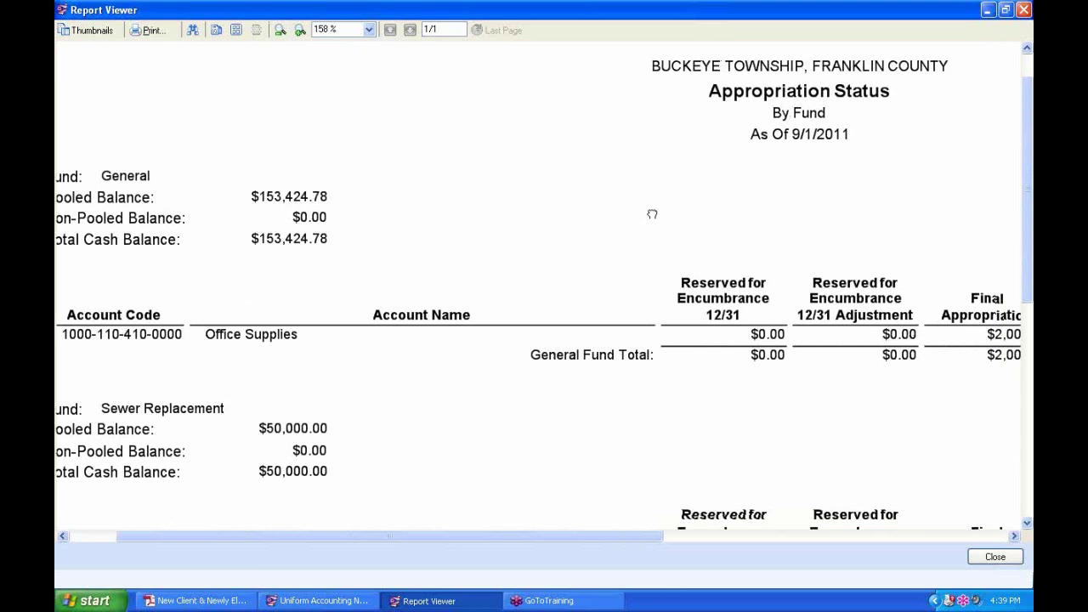
pyautogui.moveTo(720, 373); pyautogui.dragTo(416, 313)
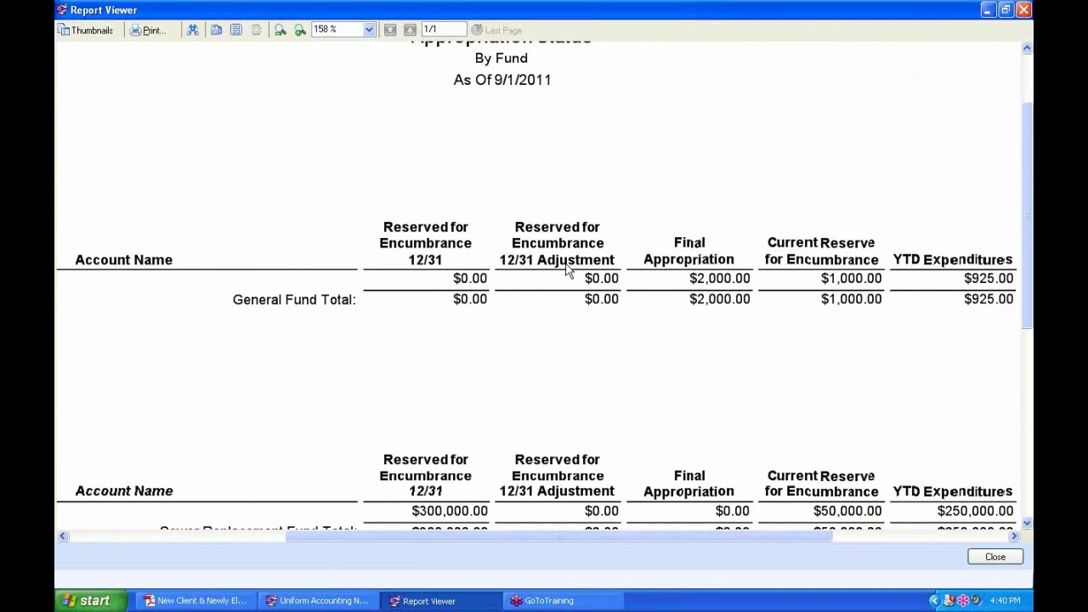
pyautogui.moveTo(217, 187); pyautogui.dragTo(263, 214)
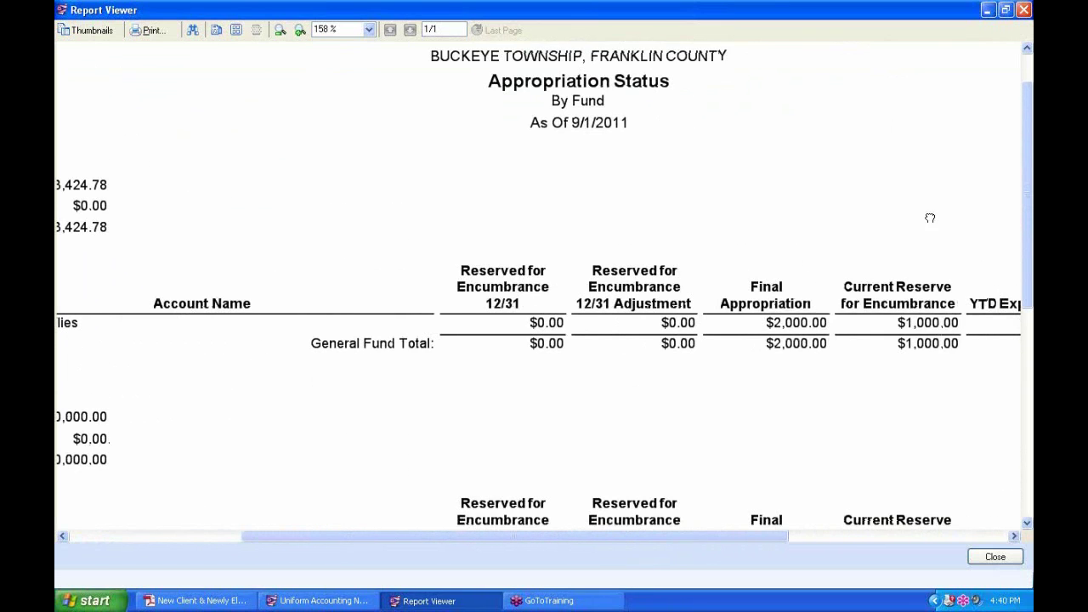
pyautogui.moveTo(927, 216); pyautogui.dragTo(554, 187)
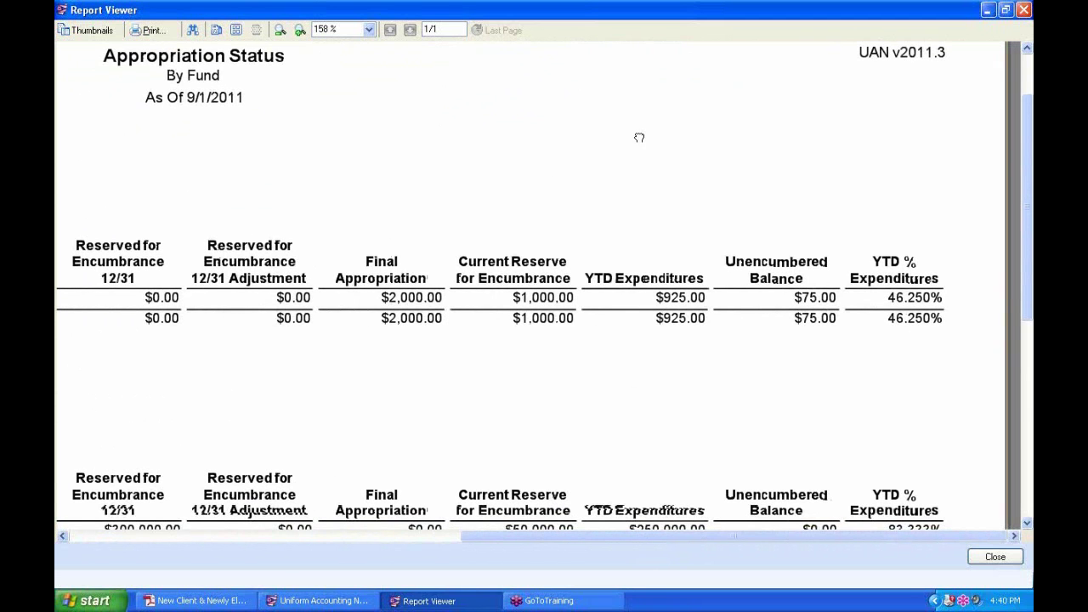
pyautogui.moveTo(636, 139); pyautogui.dragTo(626, 219)
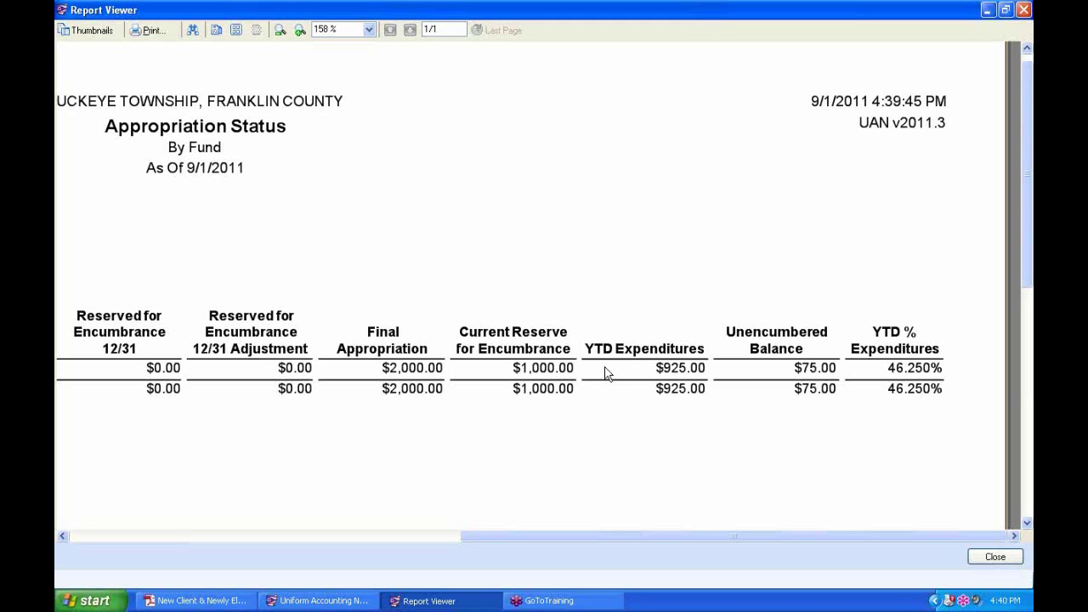
# Step: Examine the Sewer Replacement fund's Capital Outlay line, comparing the prior-year encumbrance reserve with the current reserve, expenditures and unencumbered balance
pyautogui.moveTo(778, 462); pyautogui.dragTo(828, 381)
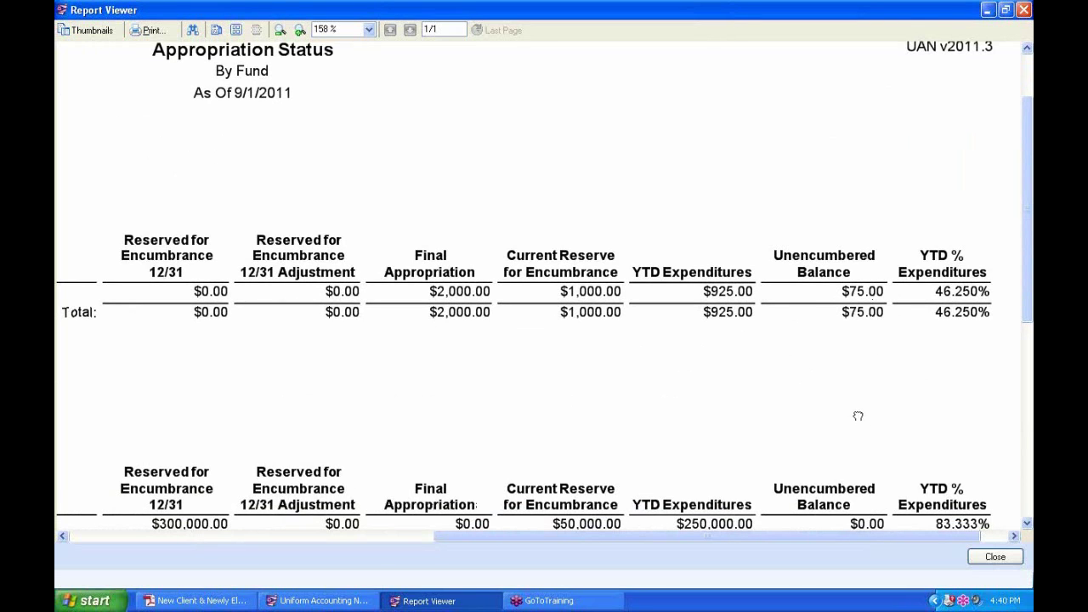
pyautogui.moveTo(858, 412); pyautogui.dragTo(861, 260)
pyautogui.moveTo(267, 280); pyautogui.dragTo(695, 180)
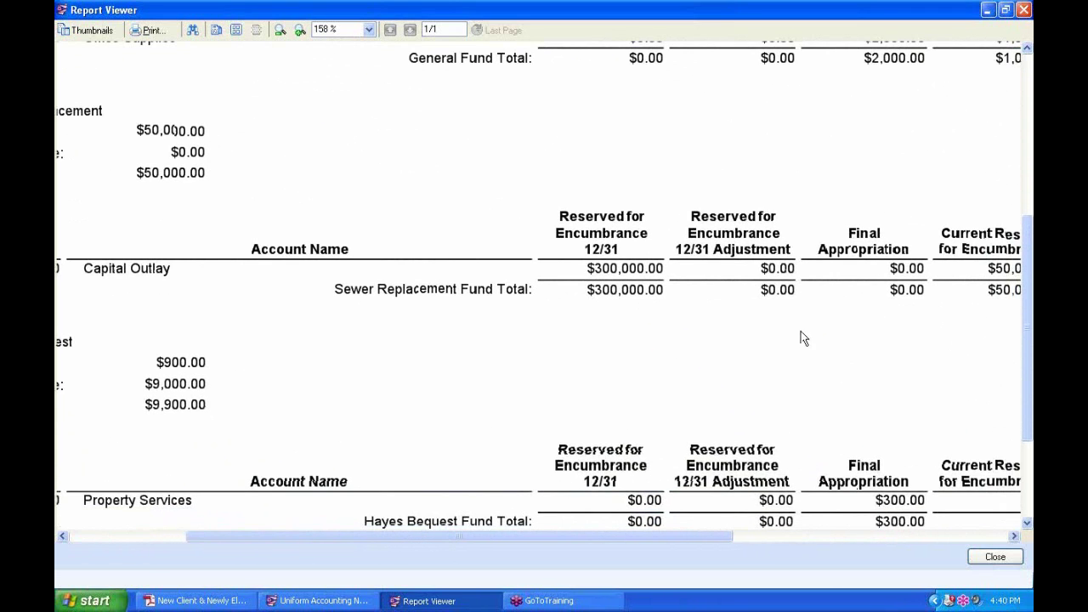
pyautogui.moveTo(782, 332); pyautogui.dragTo(462, 221)
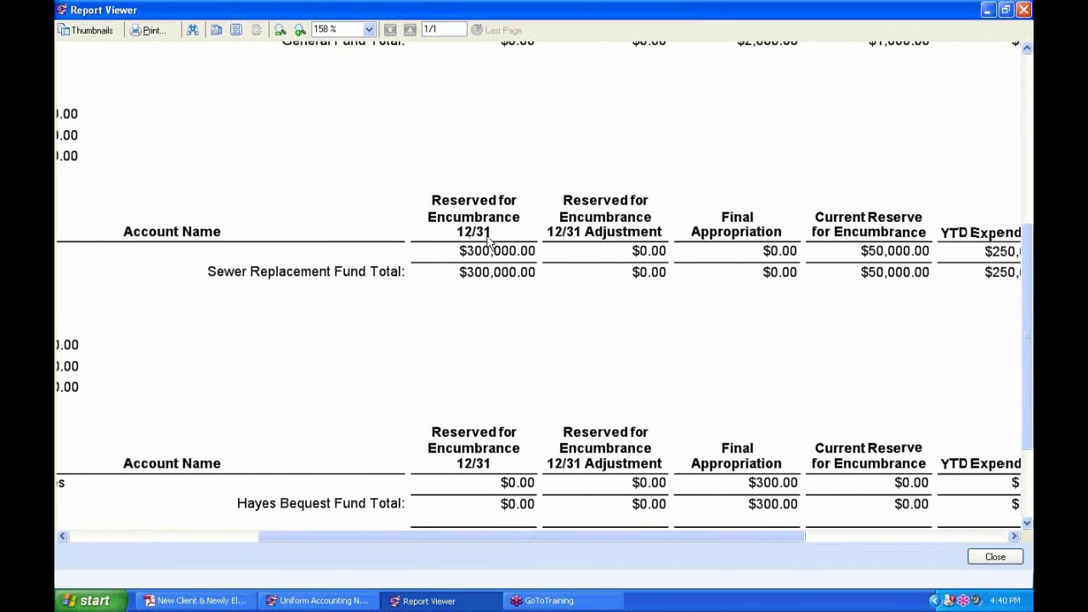
pyautogui.moveTo(808, 314); pyautogui.dragTo(418, 268)
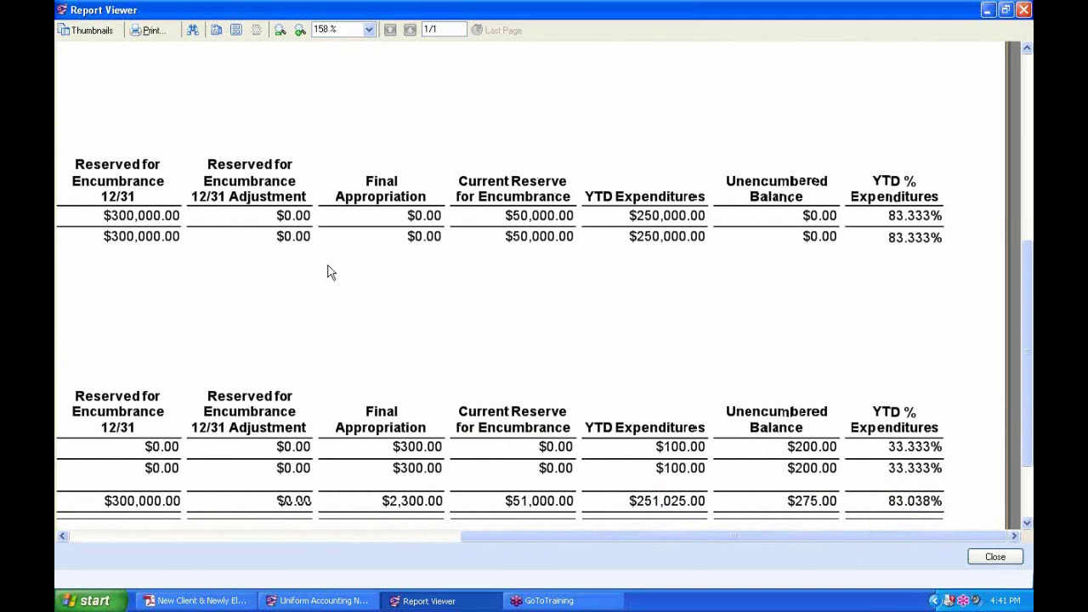
pyautogui.hscroll(-3, 425, 272)
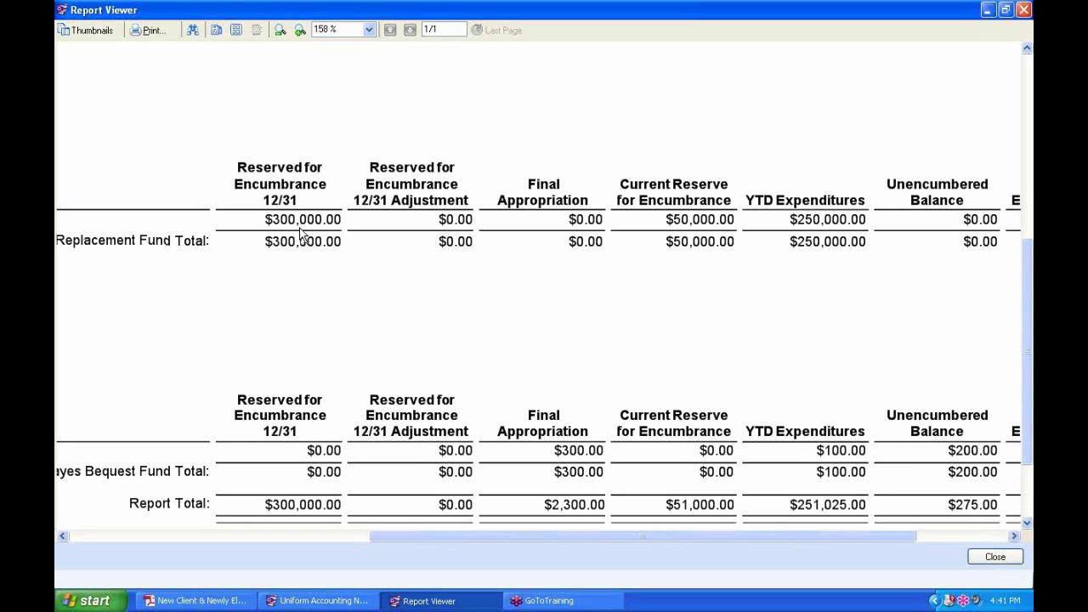
pyautogui.hscroll(3, 881, 288)
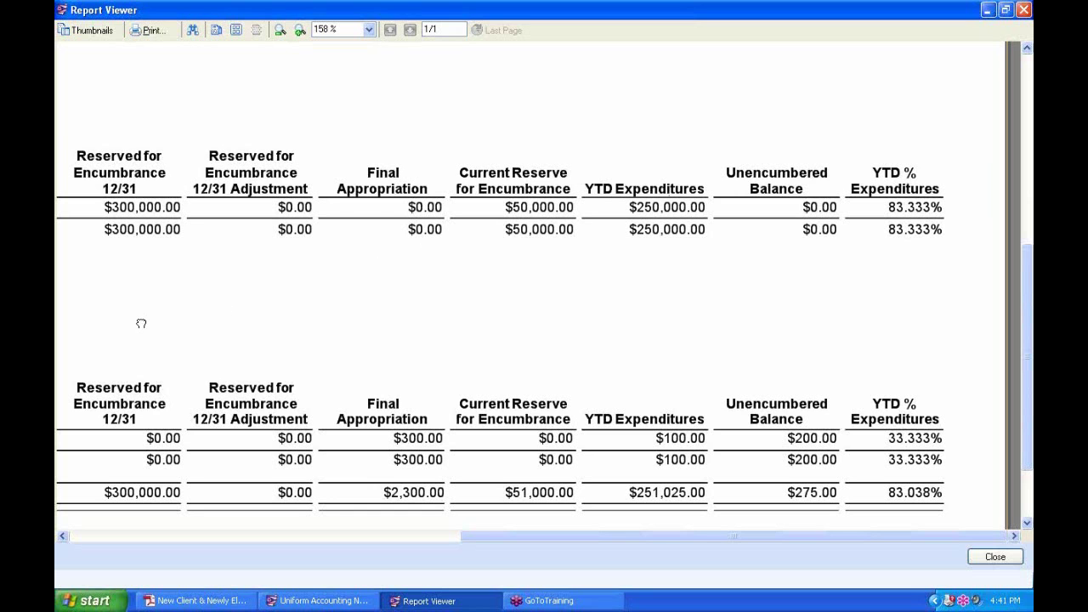
# Step: Examine the Hayes Bequest fund's cash balances and its Property Services appropriation, reserve, expenditures and unencumbered balance
pyautogui.moveTo(141, 323); pyautogui.dragTo(560, 223)
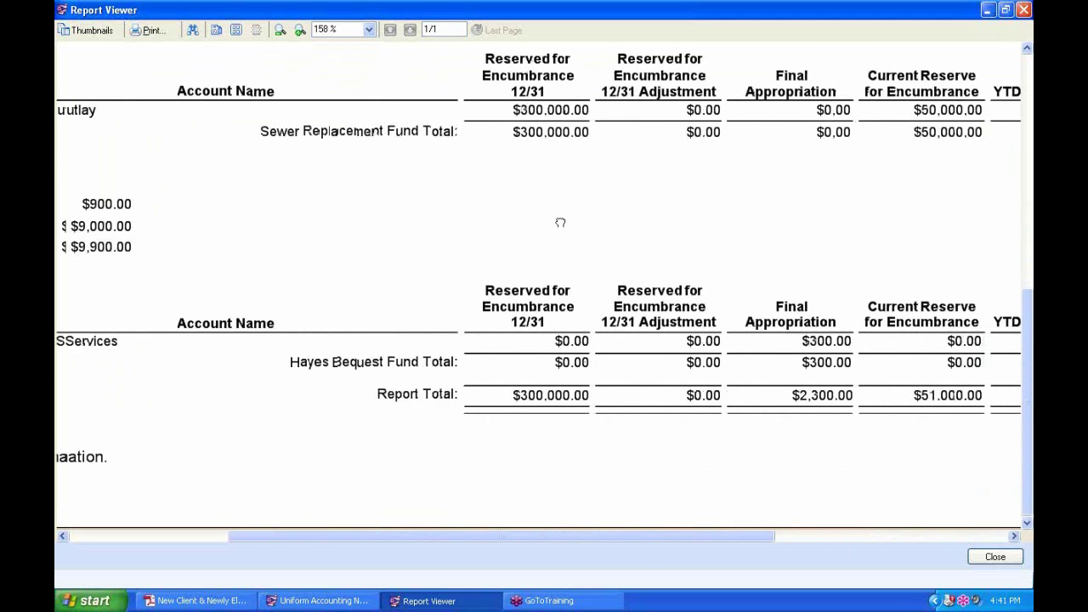
pyautogui.moveTo(291, 264); pyautogui.dragTo(592, 243)
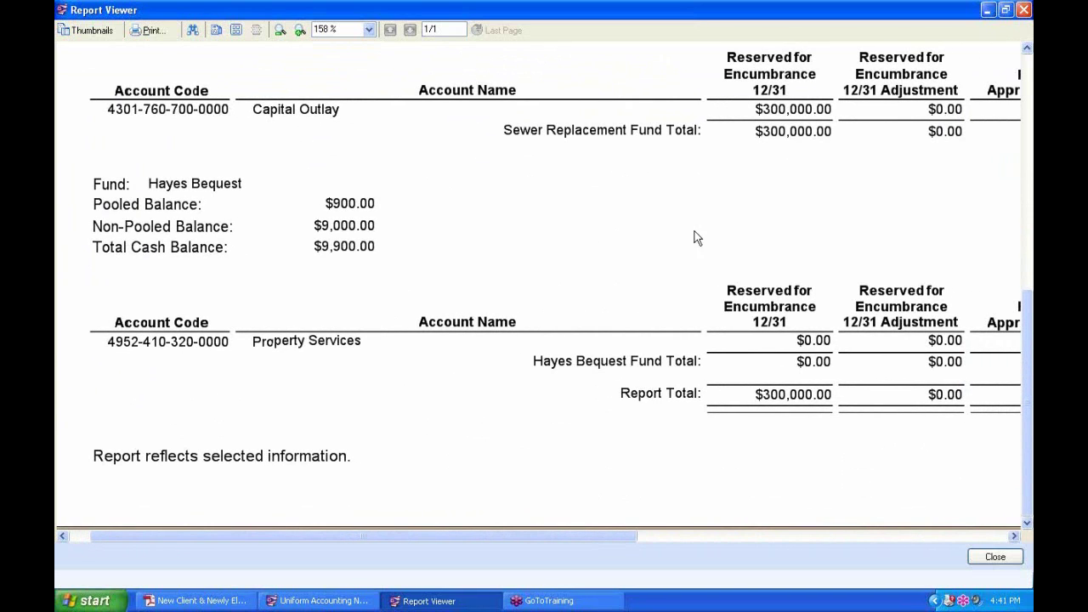
pyautogui.moveTo(797, 223); pyautogui.dragTo(600, 221)
pyautogui.moveTo(722, 209); pyautogui.dragTo(286, 201)
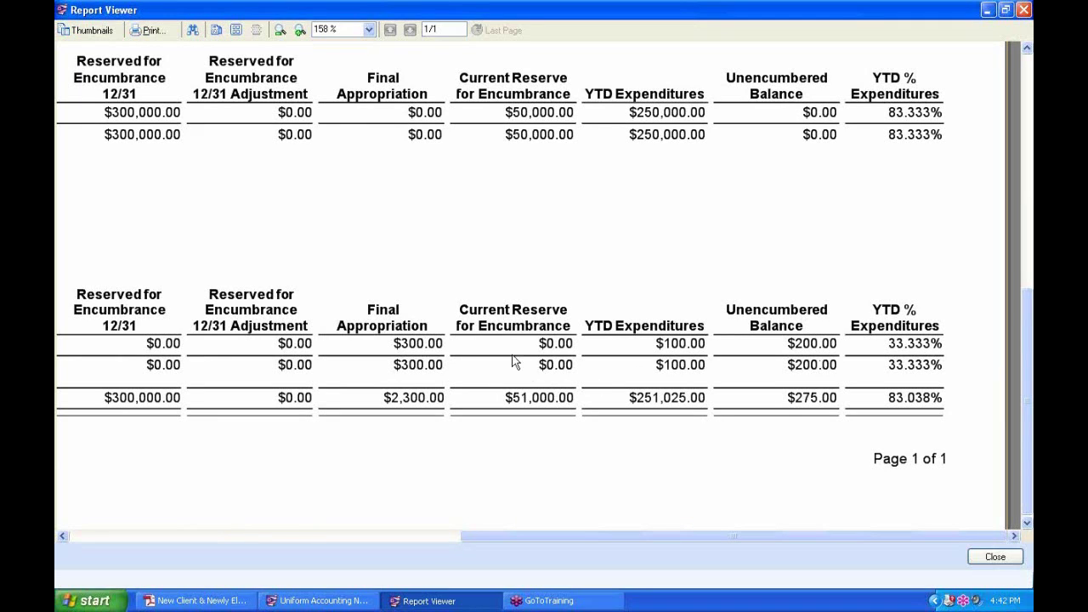
pyautogui.moveTo(430, 360)
pyautogui.mouseDown()
pyautogui.moveTo(451, 360)
pyautogui.moveTo(415, 362)
pyautogui.mouseUp()
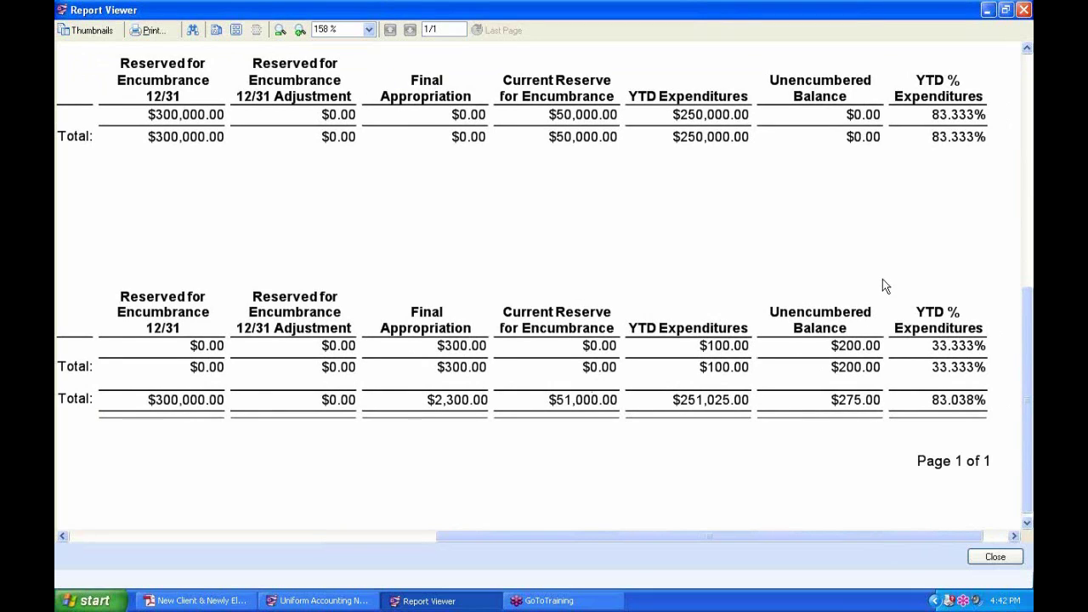
# Step: Close the Appropriation Status report and both the appropriation and purchase order reports screens
pyautogui.click(1024, 10)
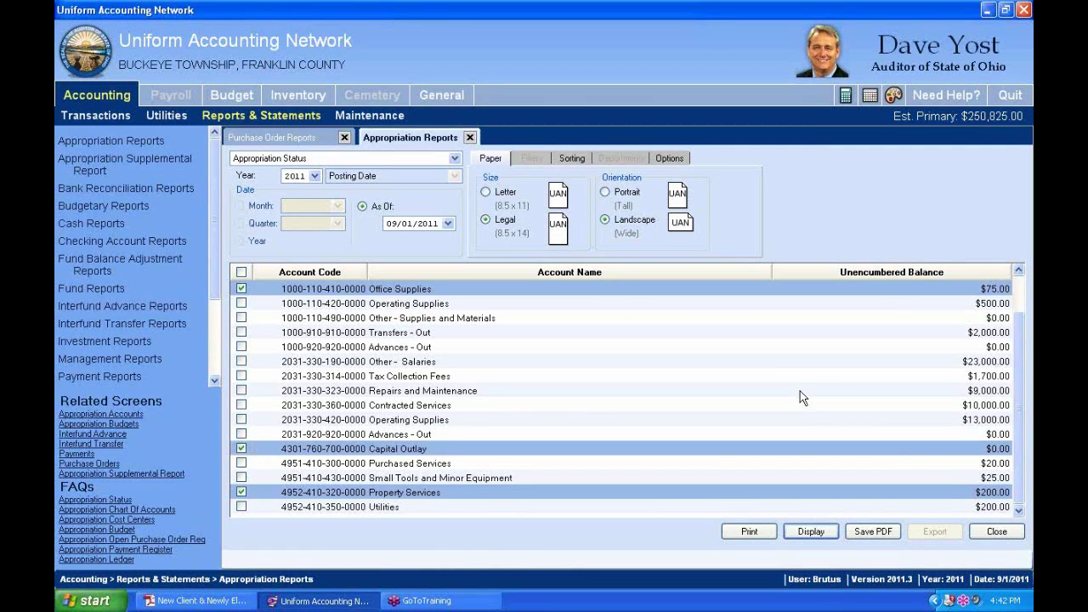
pyautogui.click(470, 138)
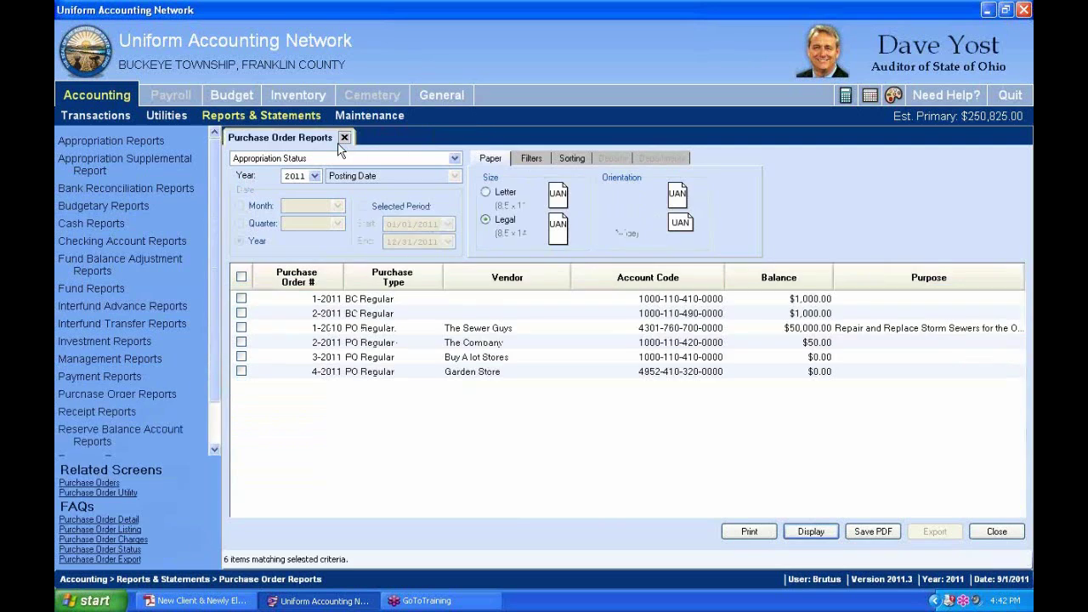
pyautogui.click(345, 137)
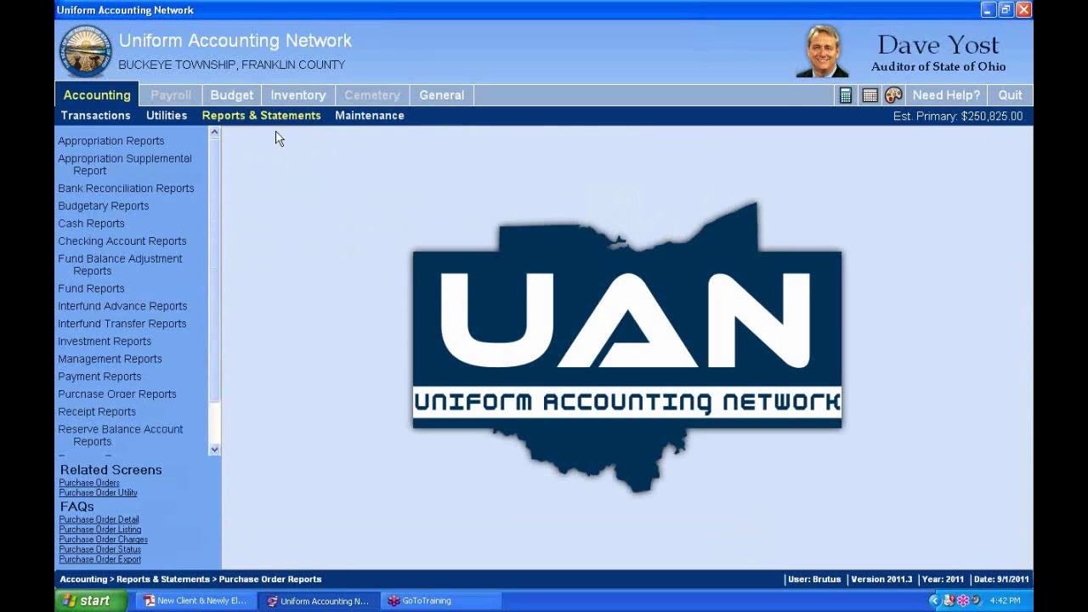